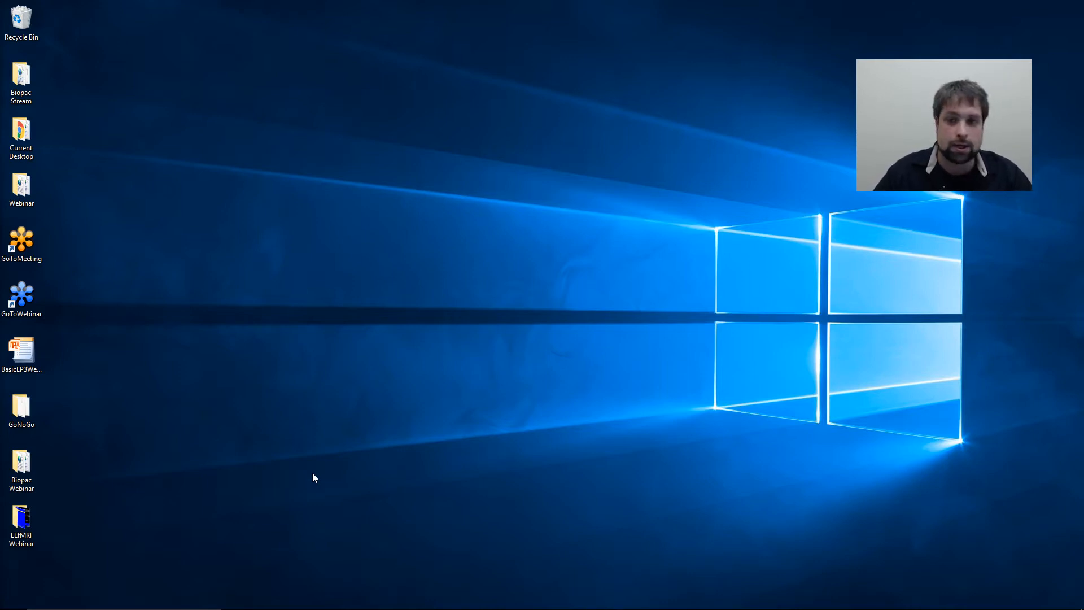
Open the fMRI folder inside Documents > My Experiments in File Explorer.
mouse_move(215, 608)
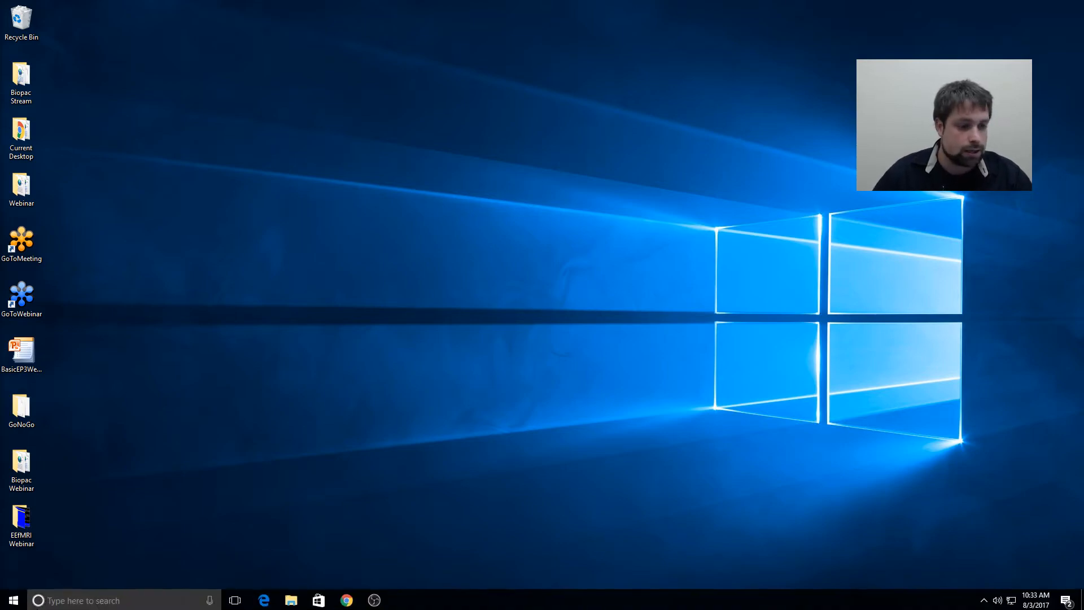
left_click(291, 599)
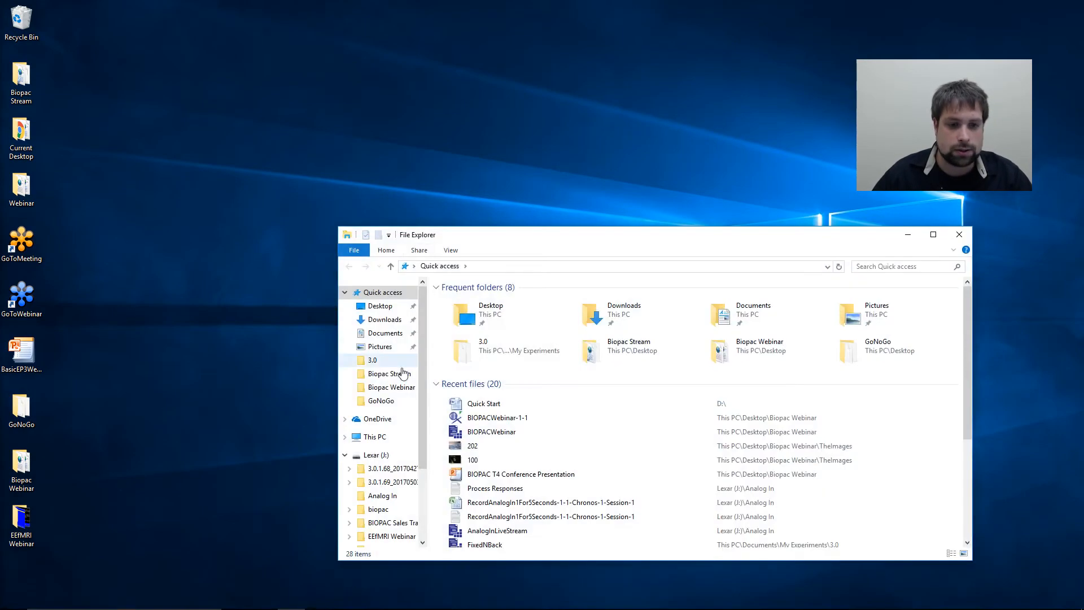
left_click(385, 333)
double_click(477, 300)
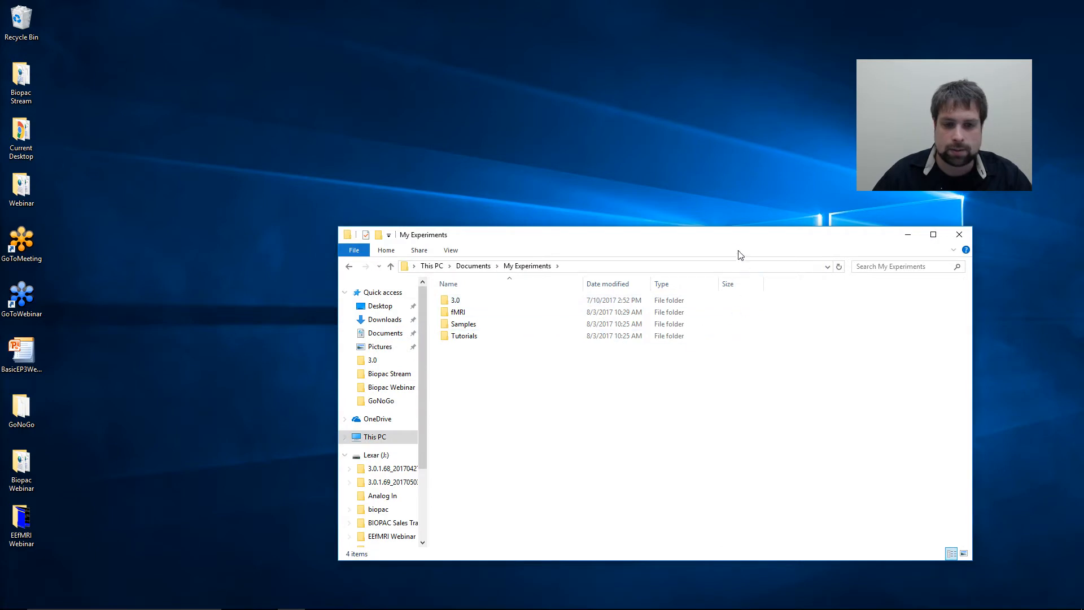
left_click_drag(729, 237, 705, 172)
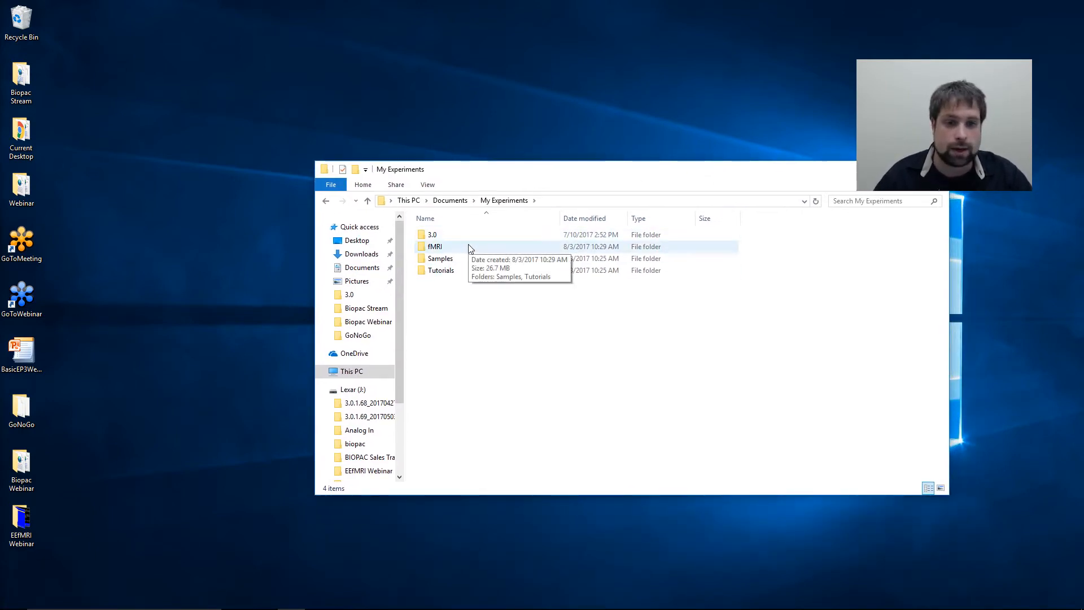
double_click(439, 247)
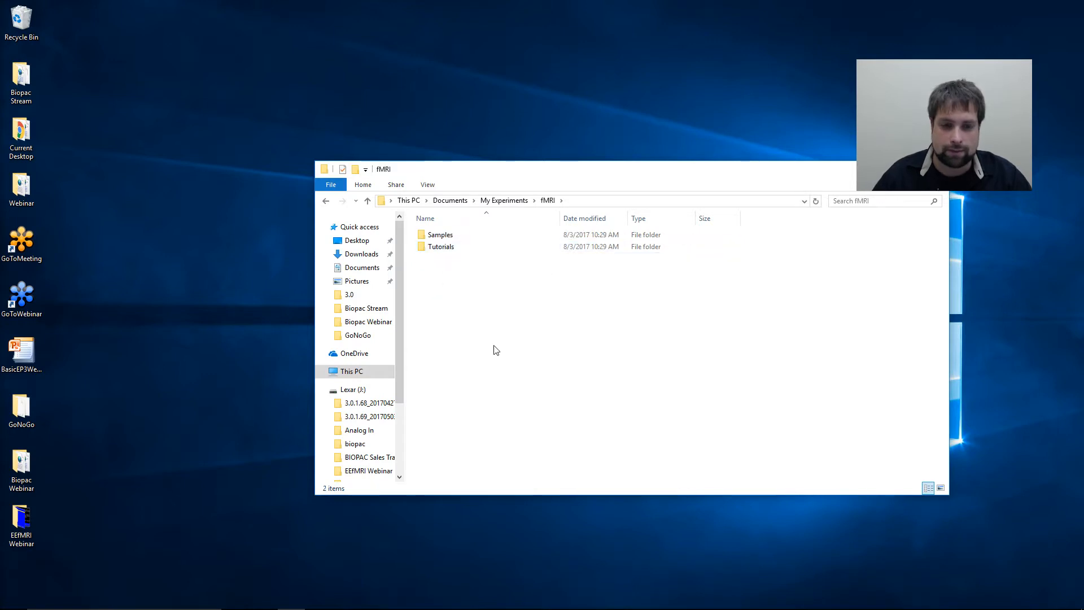
Look through the Samples and Tutorials subfolders of the fMRI folder and review the tutorial experiment files.
double_click(473, 236)
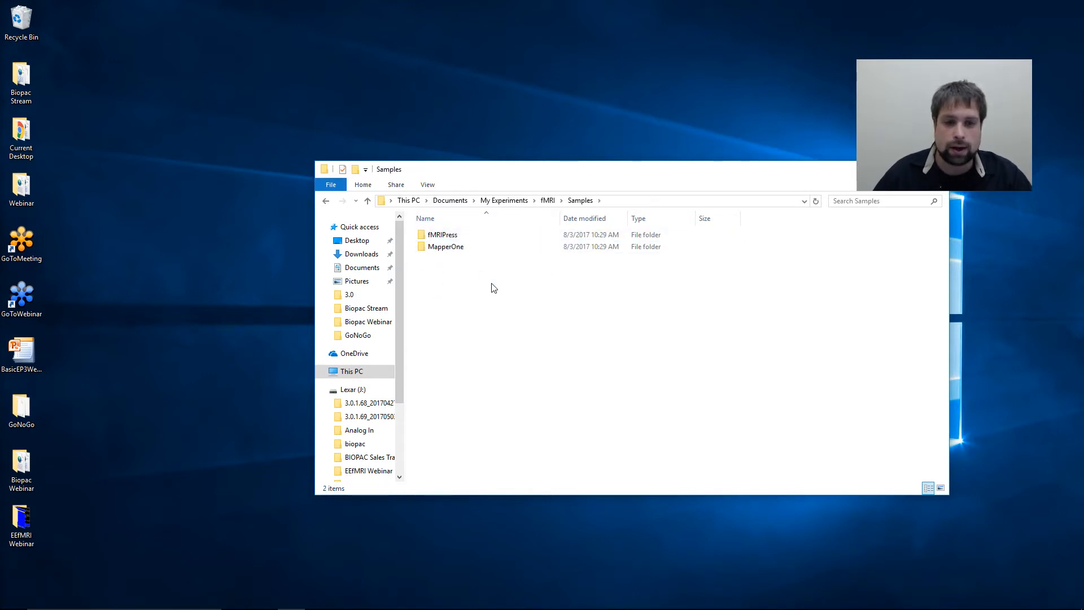
key("BackSpace")
double_click(470, 249)
key("BackSpace")
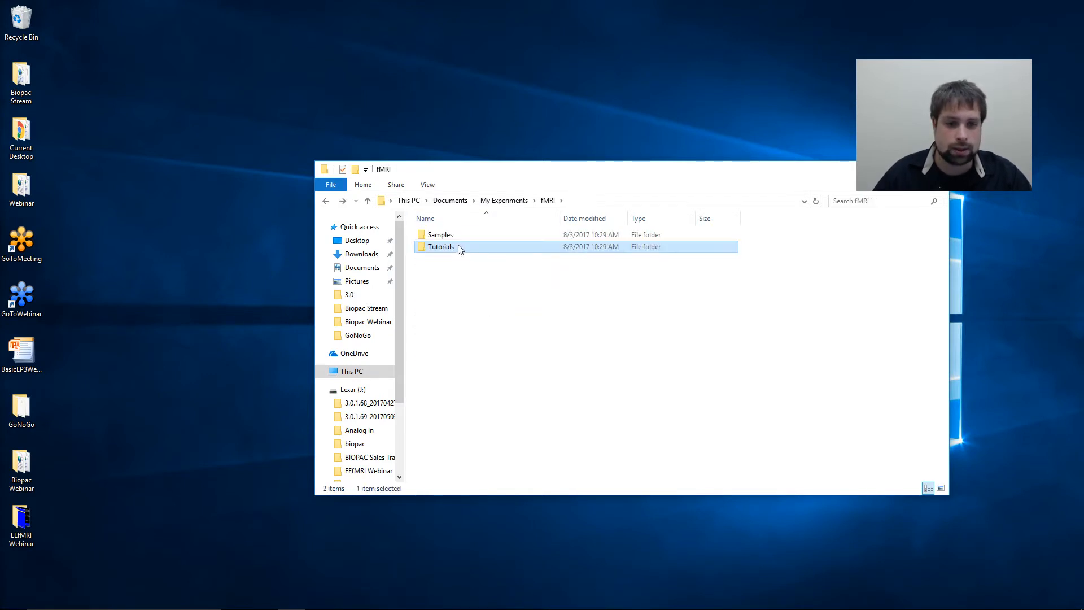
double_click(464, 251)
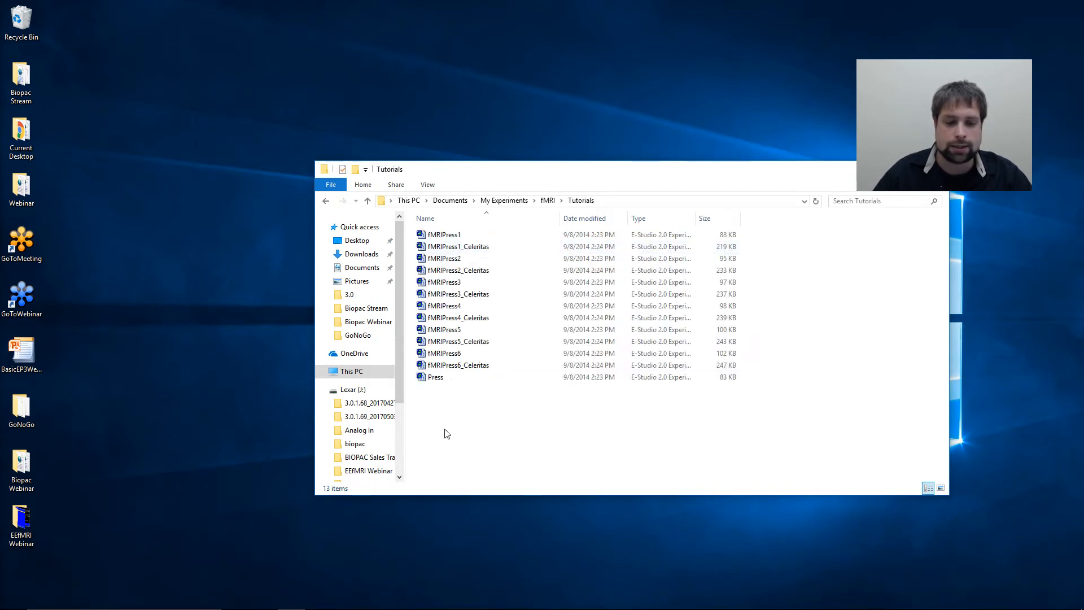
left_click_drag(443, 433, 502, 276)
left_click(503, 396)
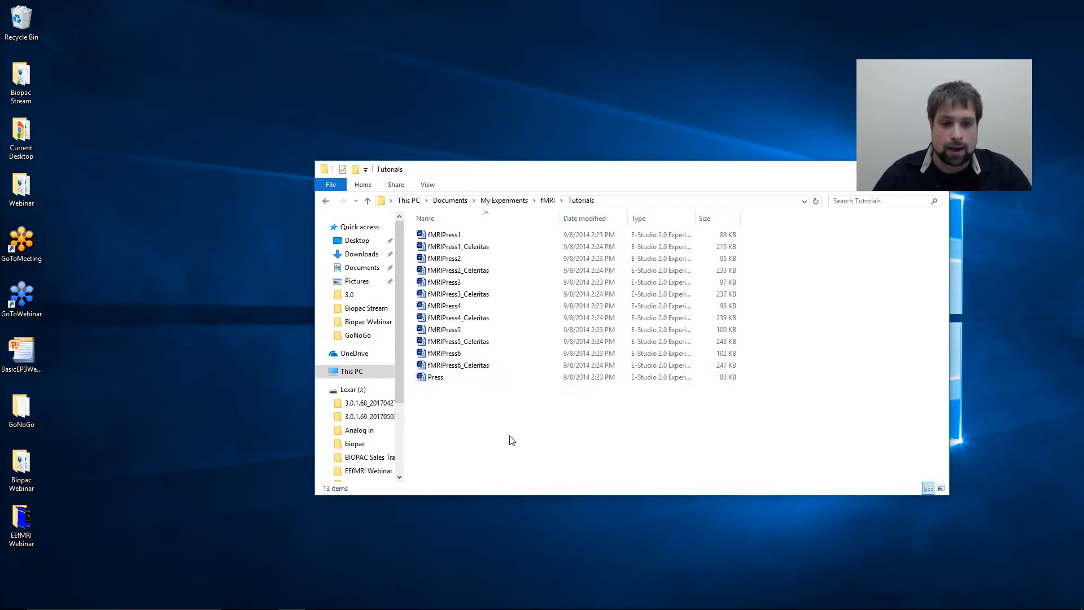
Open the fMRIPress folder within the fMRI Samples folder and examine the fMRIPress_Celeritas experiment file.
key("BackSpace")
double_click(459, 235)
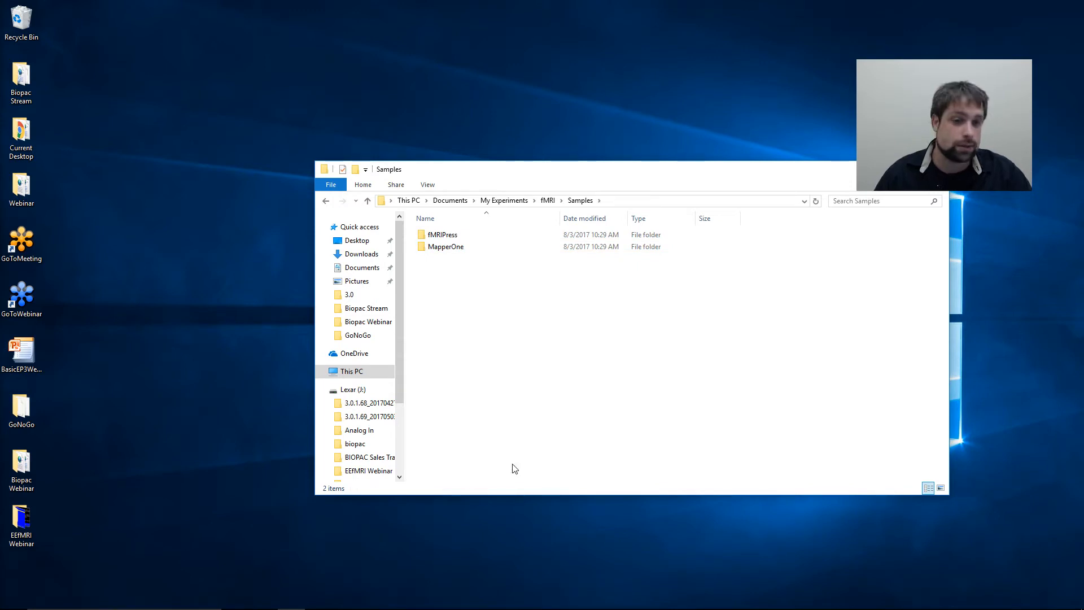
double_click(504, 238)
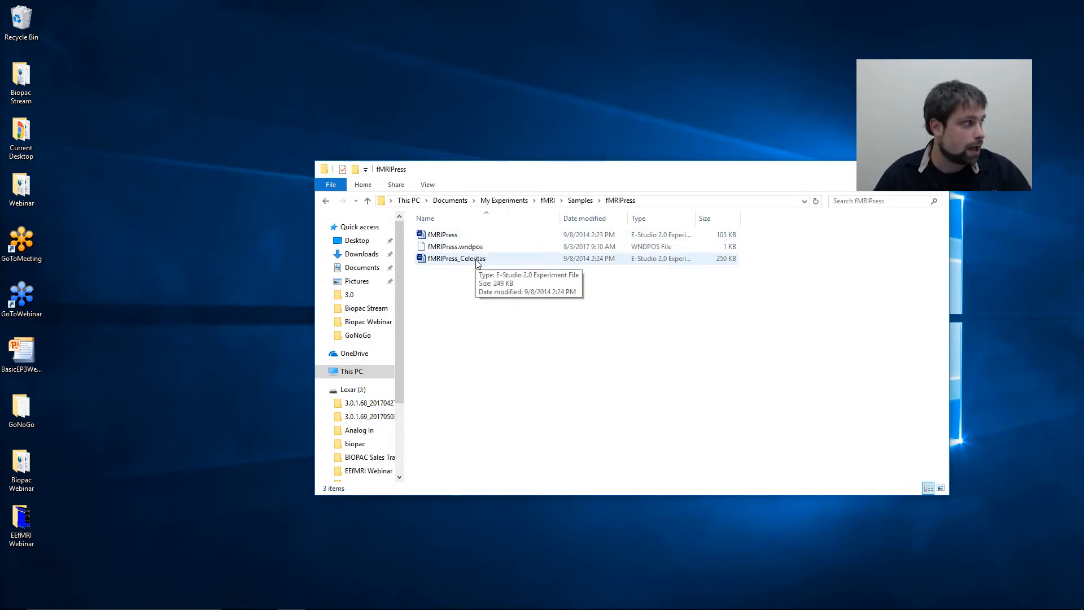
left_click(462, 264)
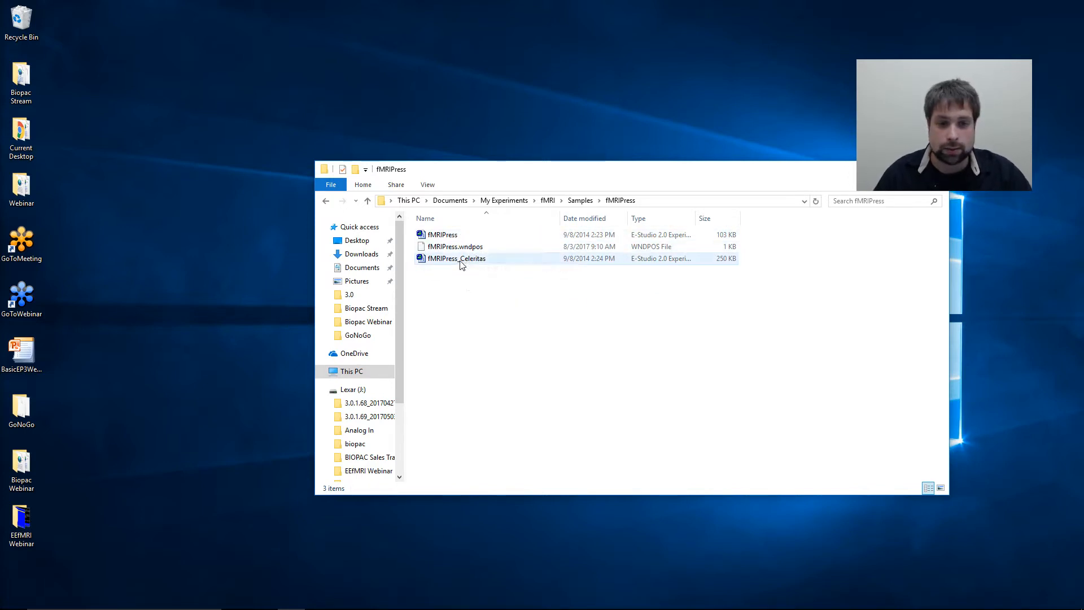
left_click(490, 312)
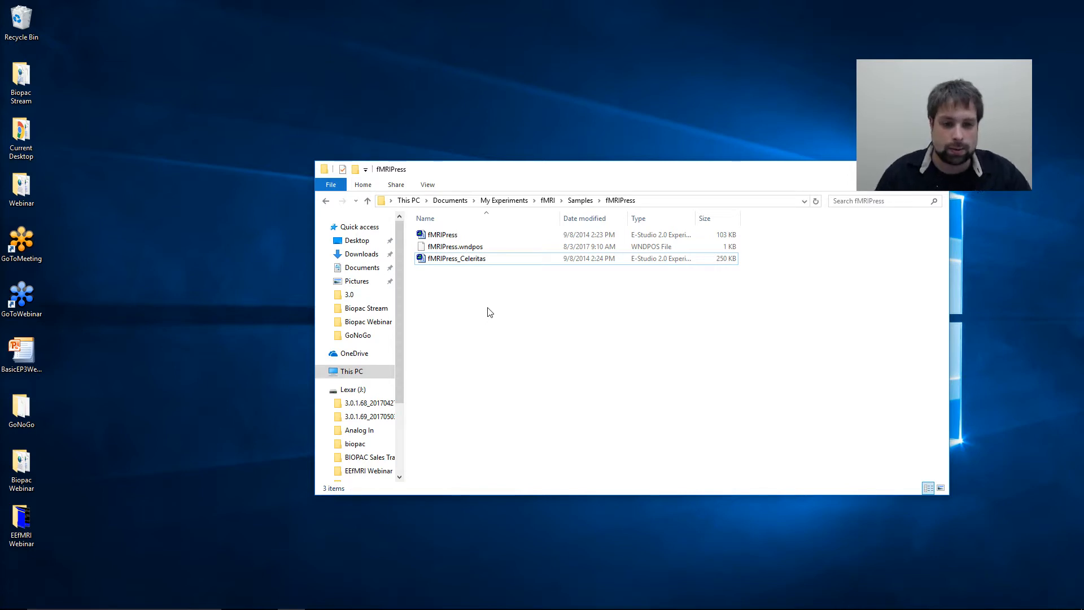
Switch to a new Chrome window and load the pstnet.com website.
mouse_move(345, 604)
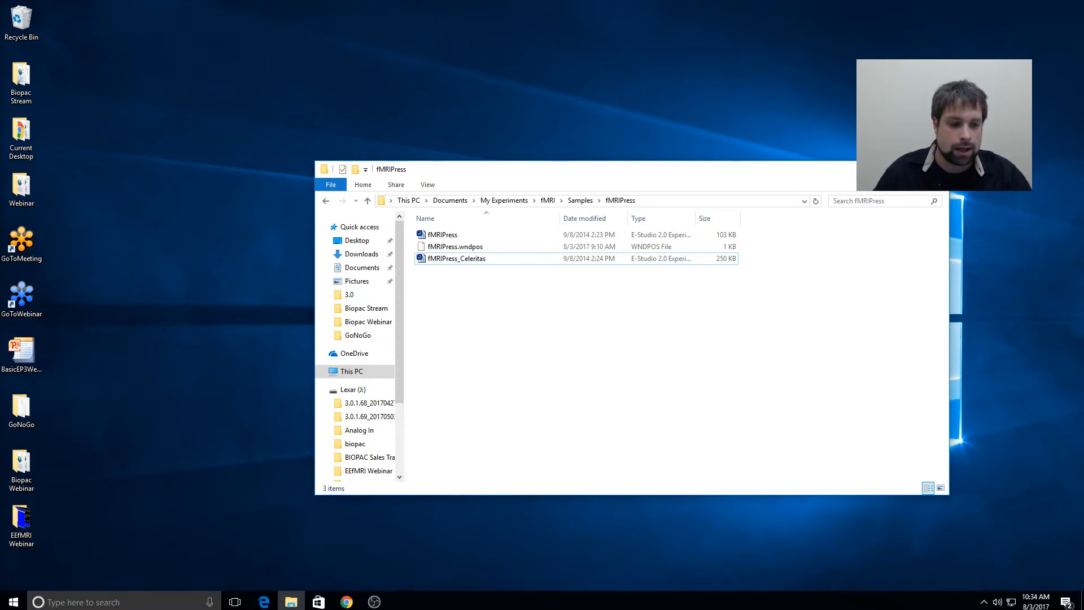
right_click(349, 603)
left_click(343, 538)
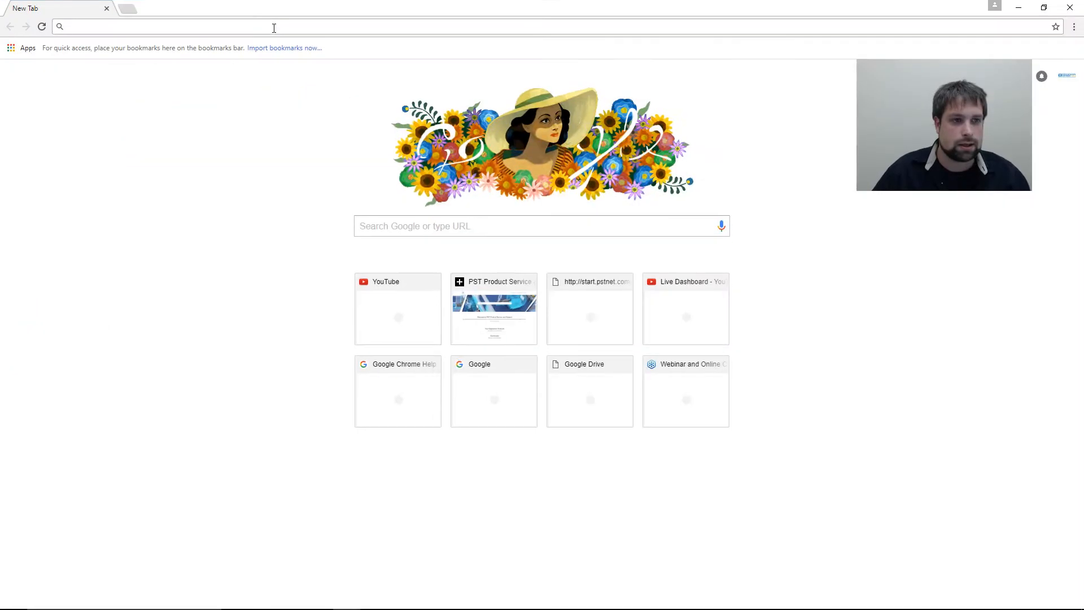
type("pstnet.")
key("Return")
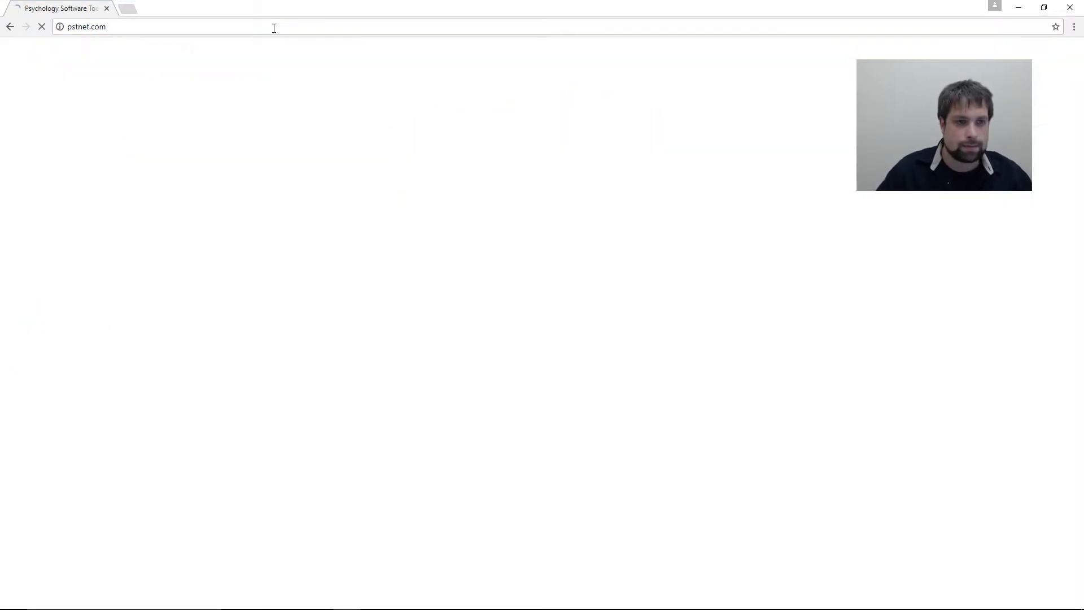
View the overview page of the Celeritas Fiber Optic Response System among the response devices, and close the browser.
mouse_move(390, 105)
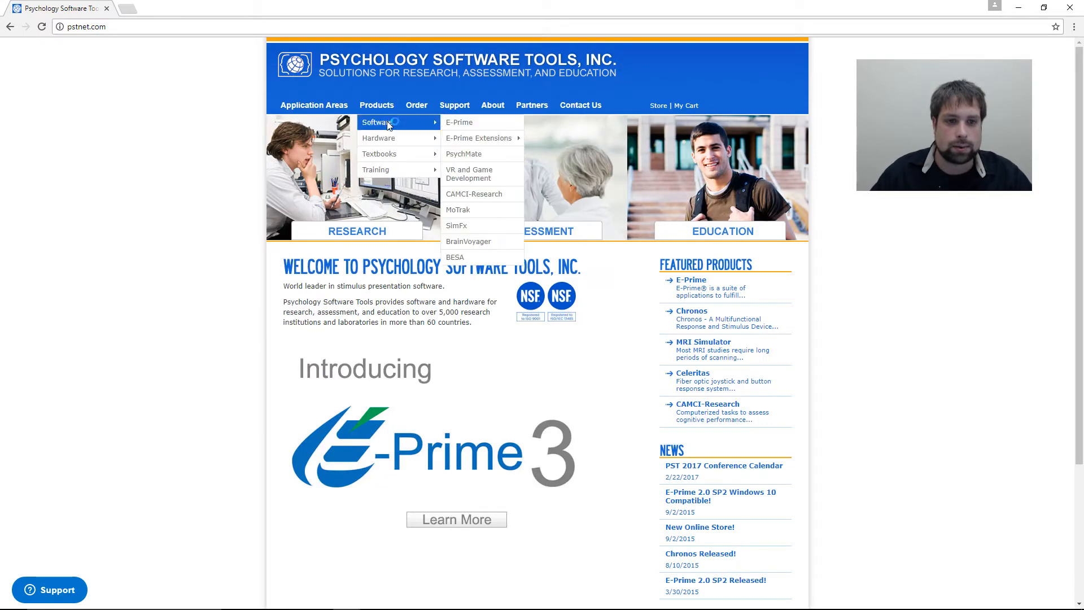
mouse_move(384, 138)
mouse_move(484, 138)
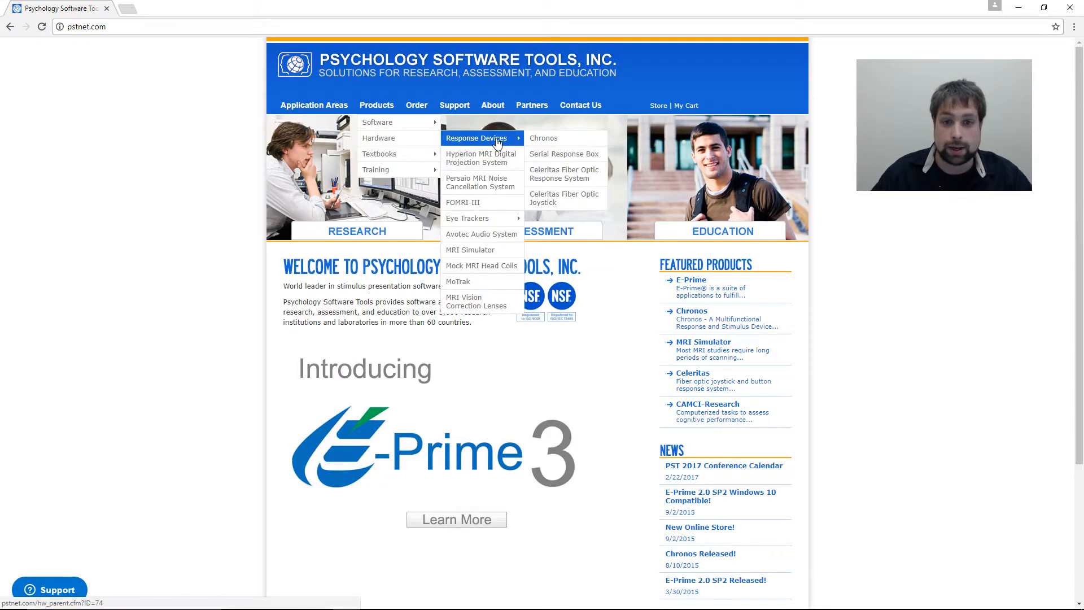
left_click(575, 181)
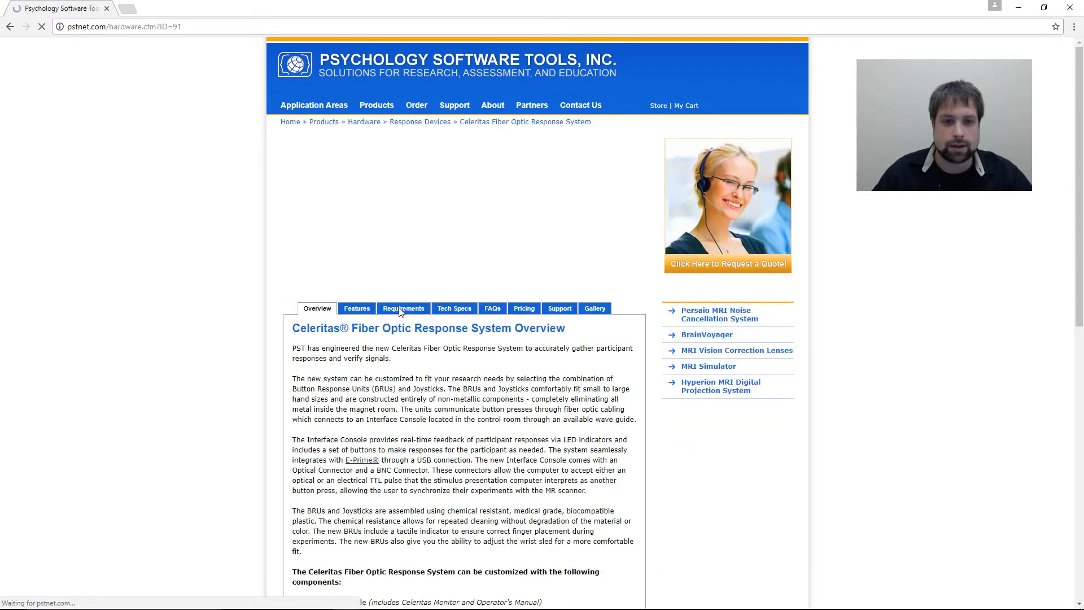
scroll(720, 378, "down", 4)
scroll(720, 378, "up", 3)
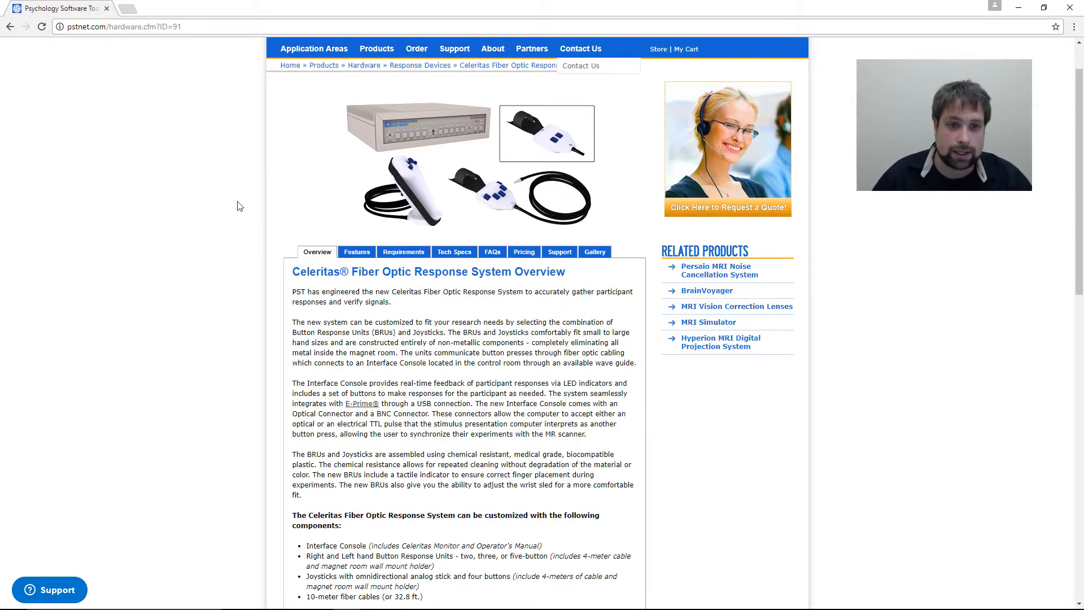
left_click(1069, 7)
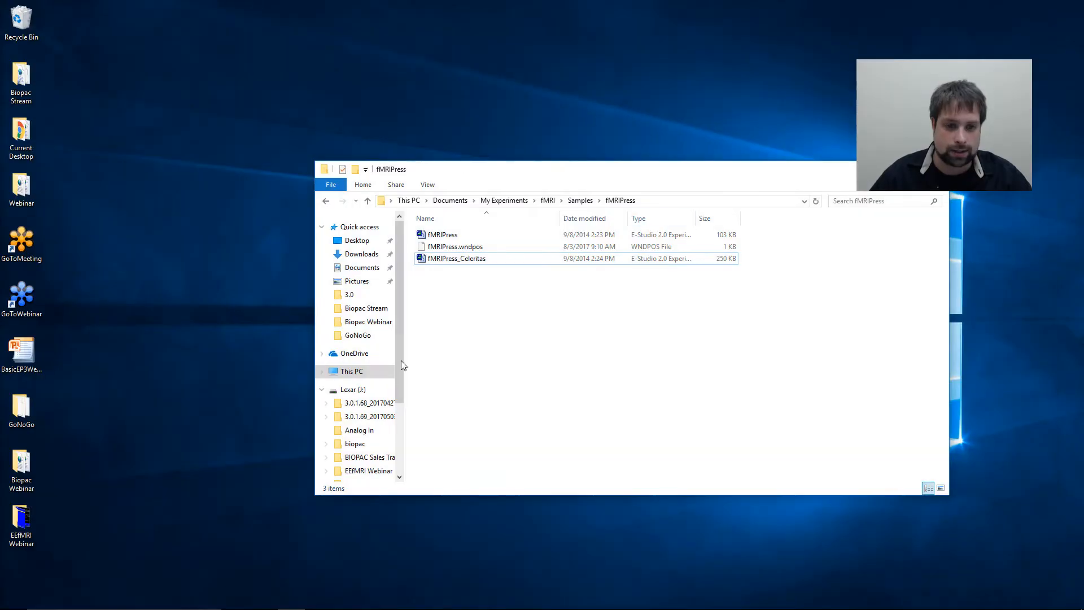
Compare the fMRIPress and fMRIPress_Celeritas sample files, and view the contents of the MapperOne sample folder.
left_click(484, 262)
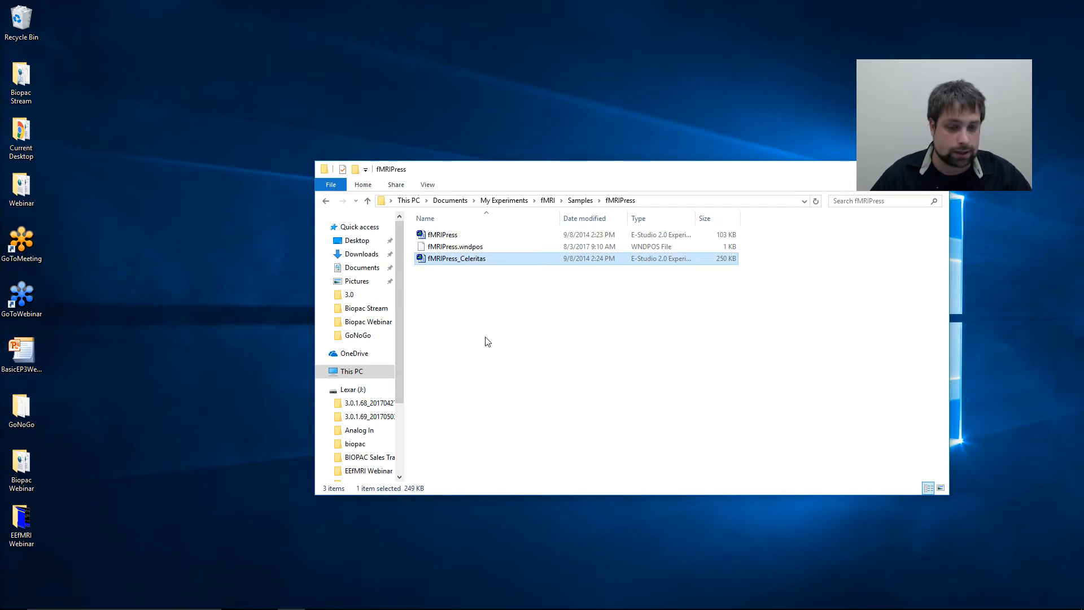
left_click(444, 235)
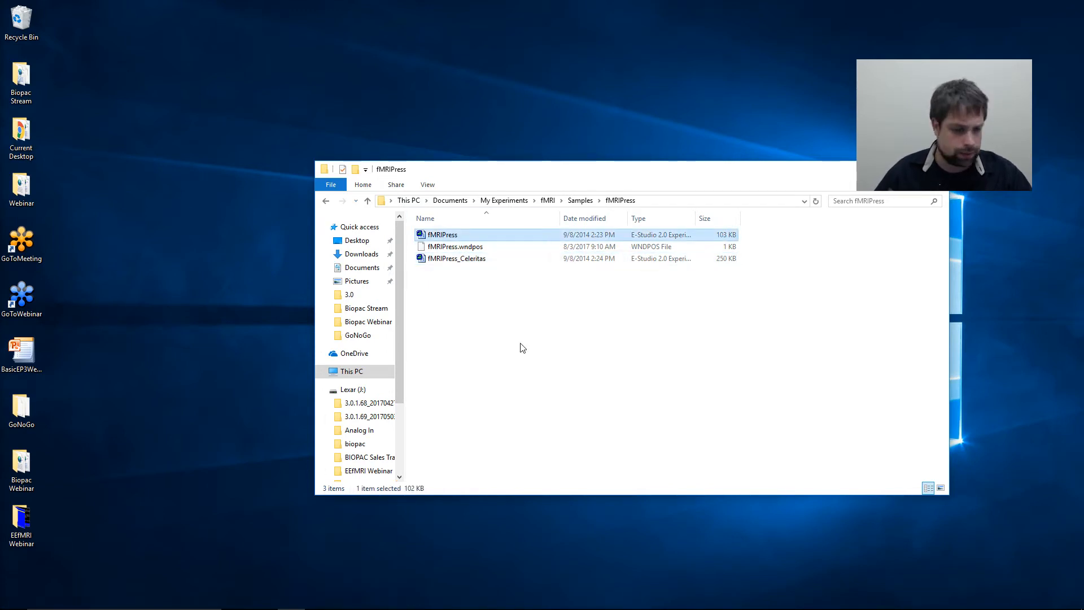
left_click(507, 260)
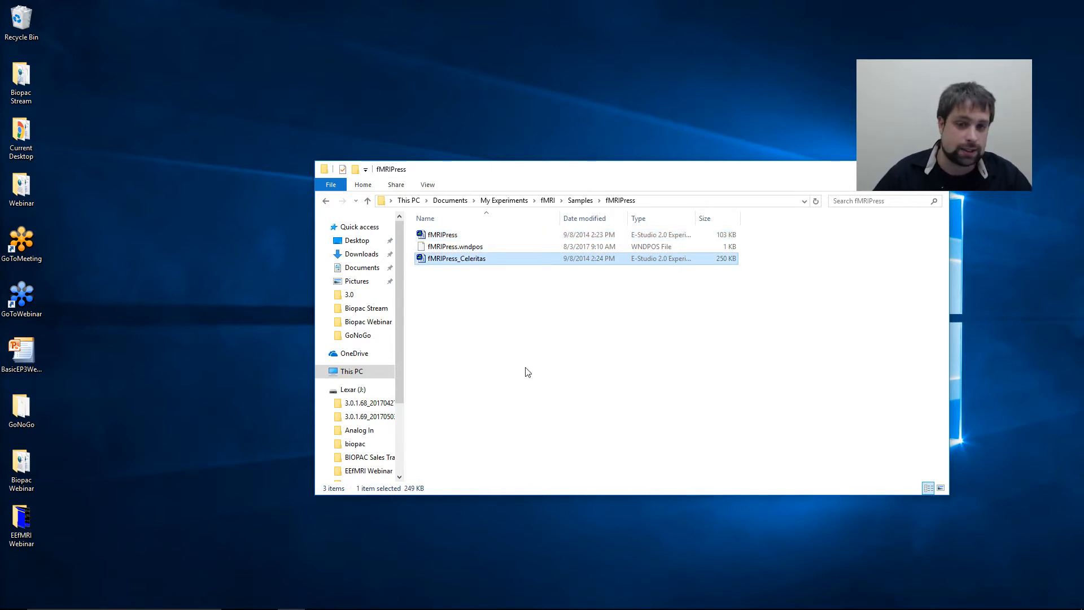
key("alt+Left")
double_click(455, 247)
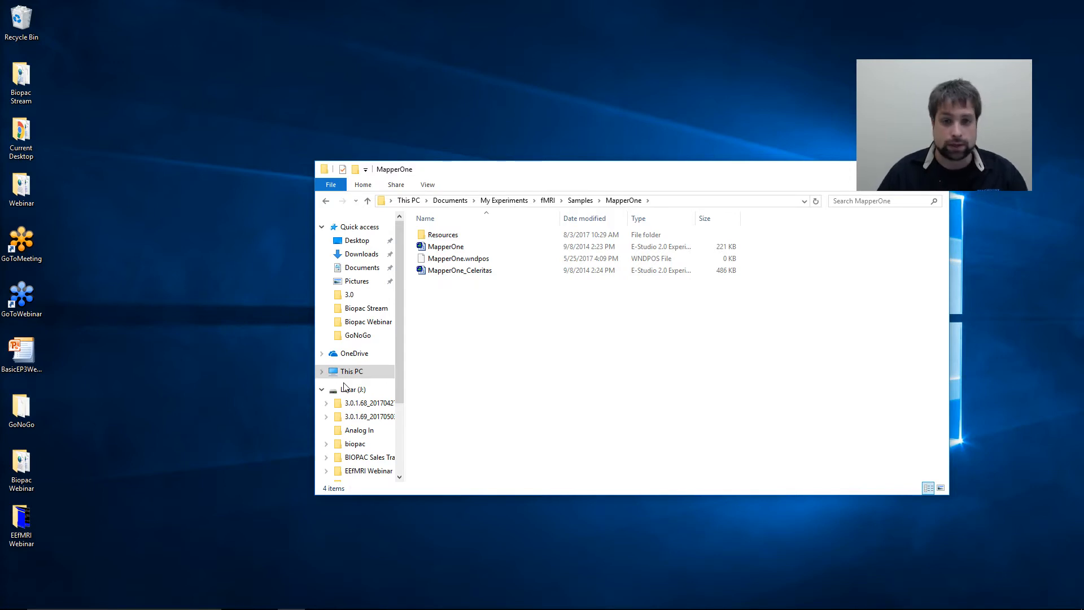
Return to the fMRI Tutorials folder and open the Press experiment in E-Studio.
key("alt+Up")
key("alt+Up")
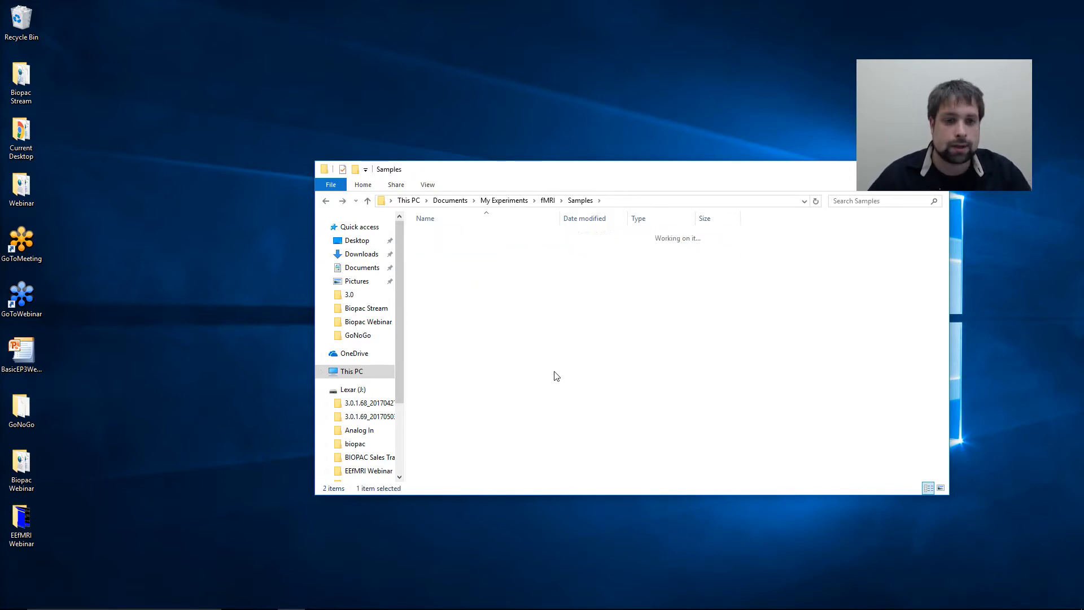
double_click(497, 248)
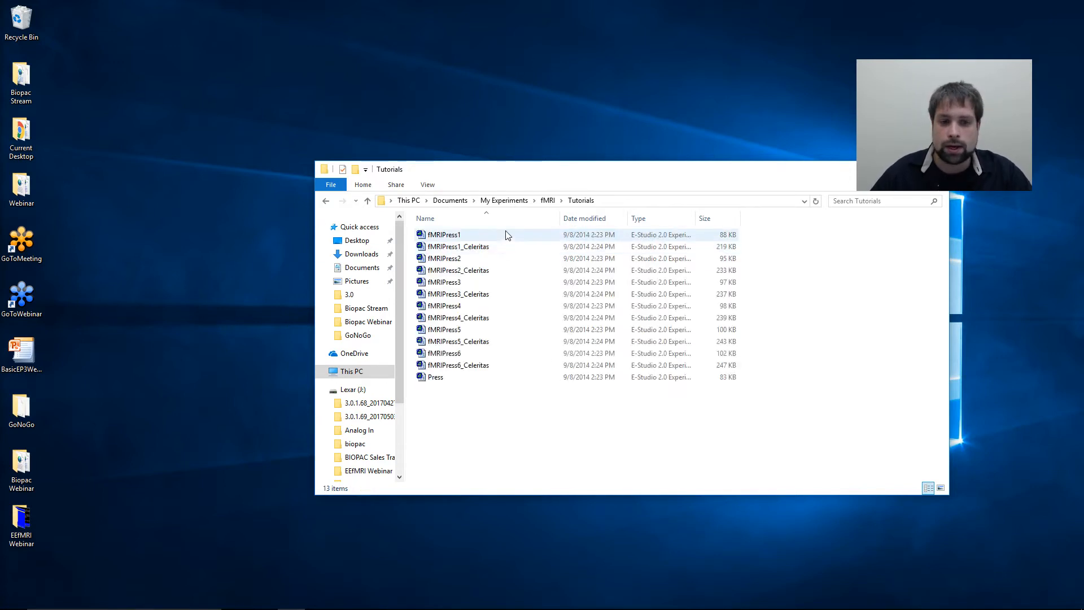
double_click(484, 380)
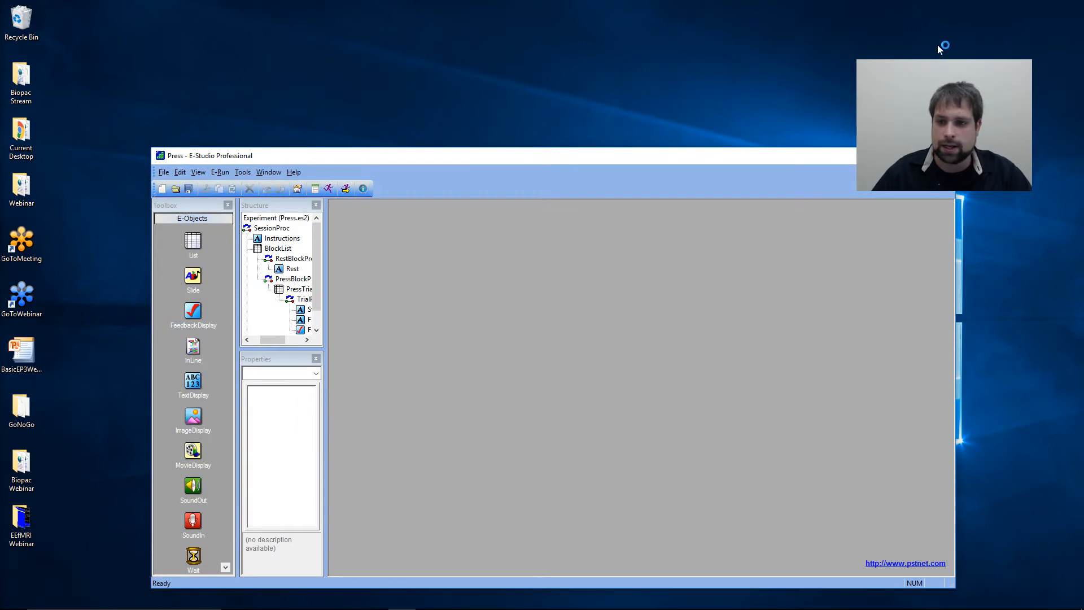
Maximize the E-Studio window, widen the Structure view to show the full object names, and give the Properties view more height.
left_click(916, 155)
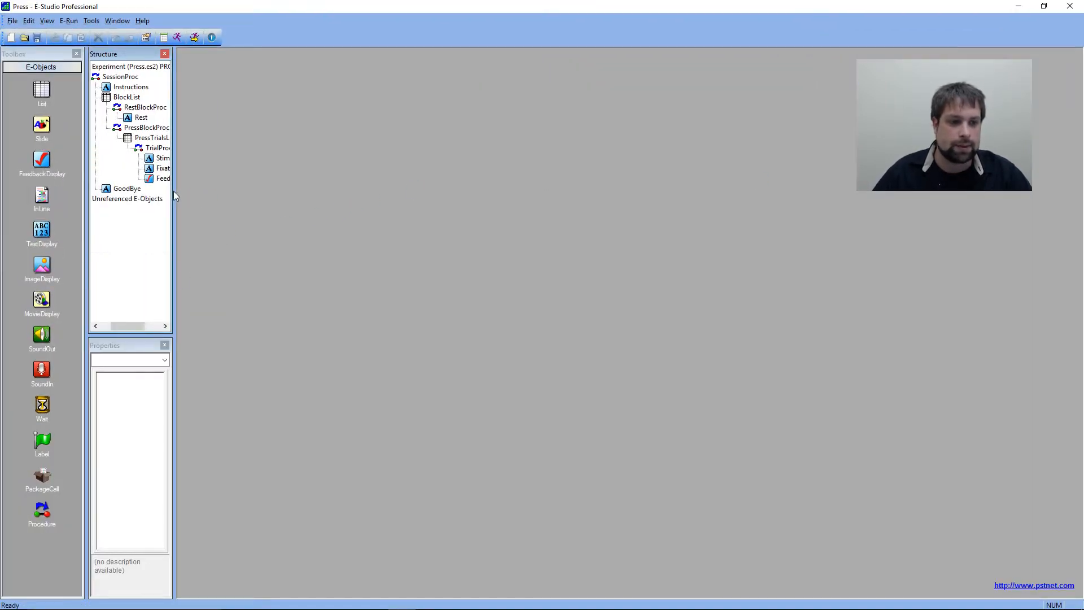
left_click_drag(174, 195, 233, 189)
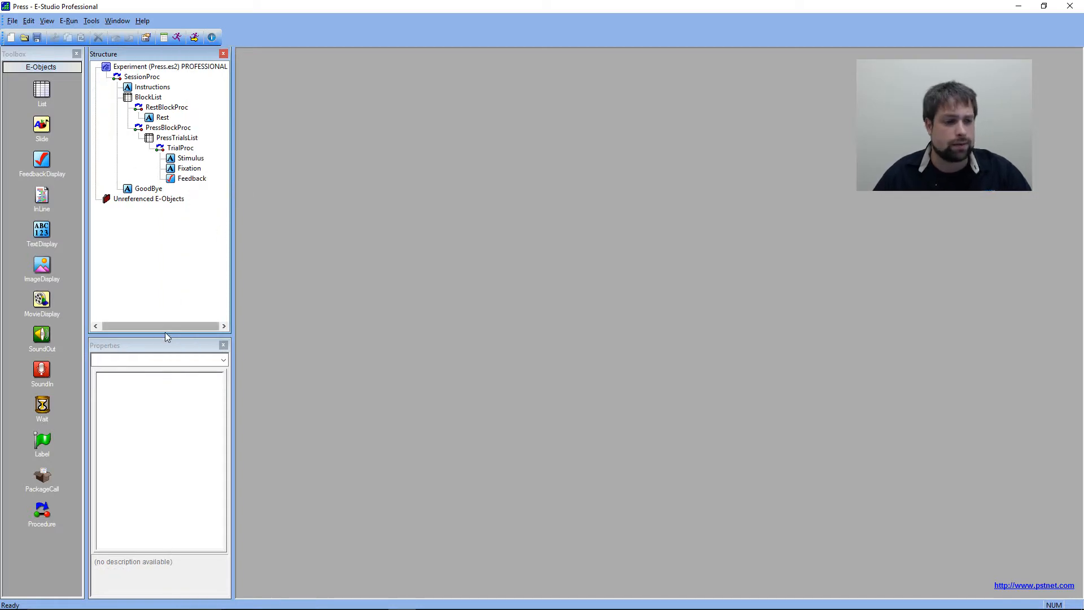
left_click_drag(165, 333, 163, 277)
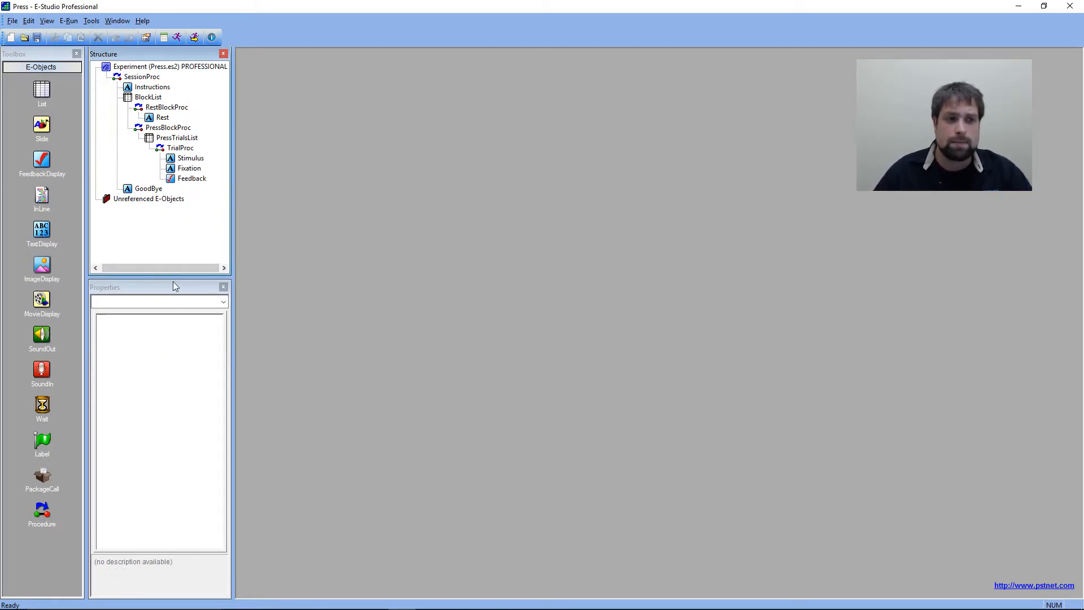
Inspect the Instructions, Fixation, Feedback and Rest objects in the experiment structure, and open the Instructions object.
mouse_move(153, 89)
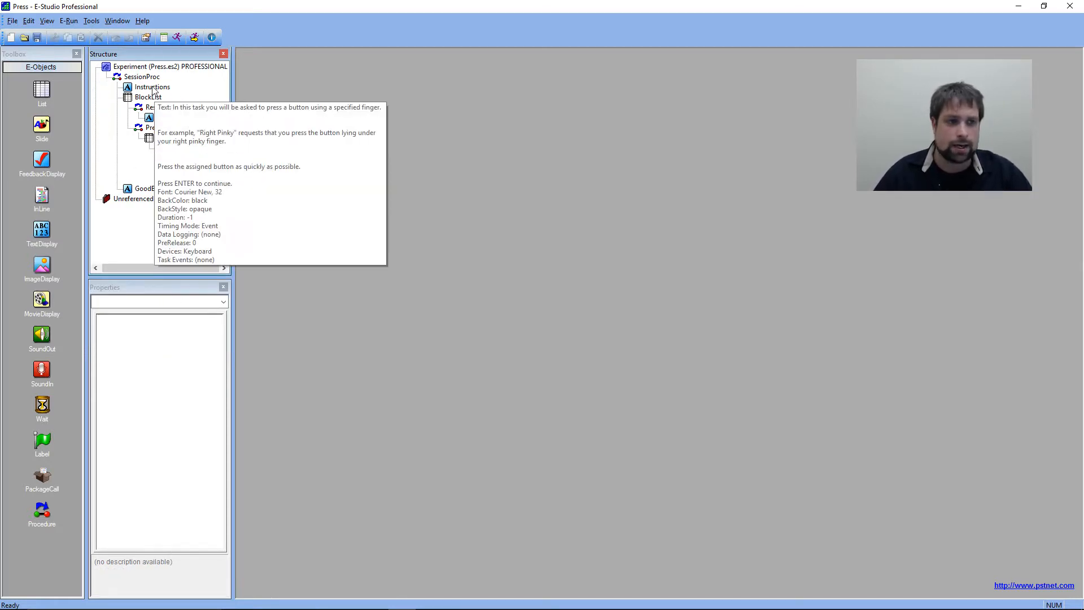
left_click(189, 168)
mouse_move(192, 182)
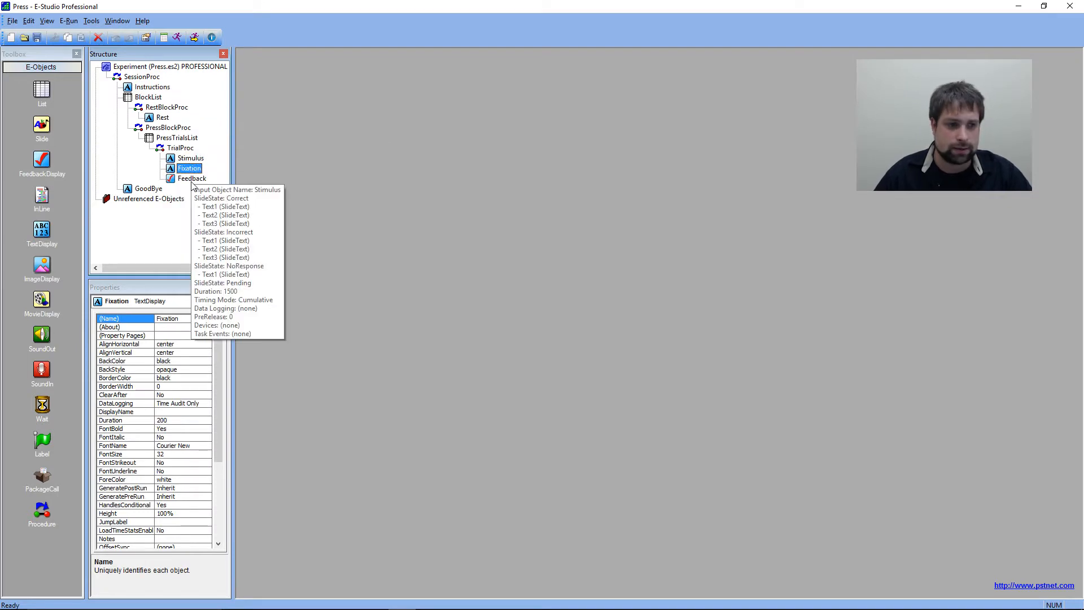
left_click(162, 117)
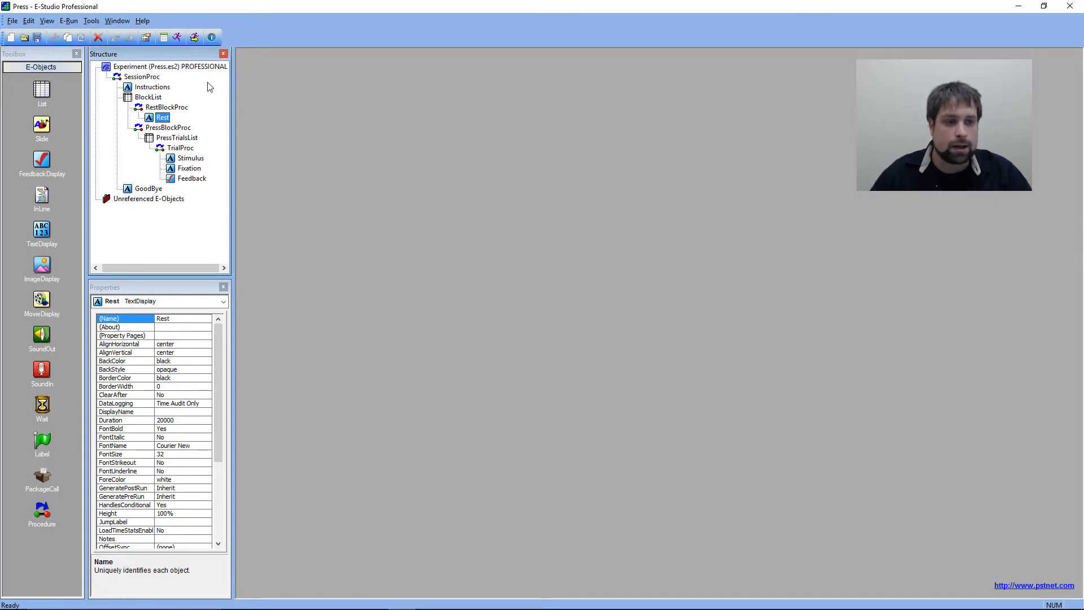
double_click(148, 87)
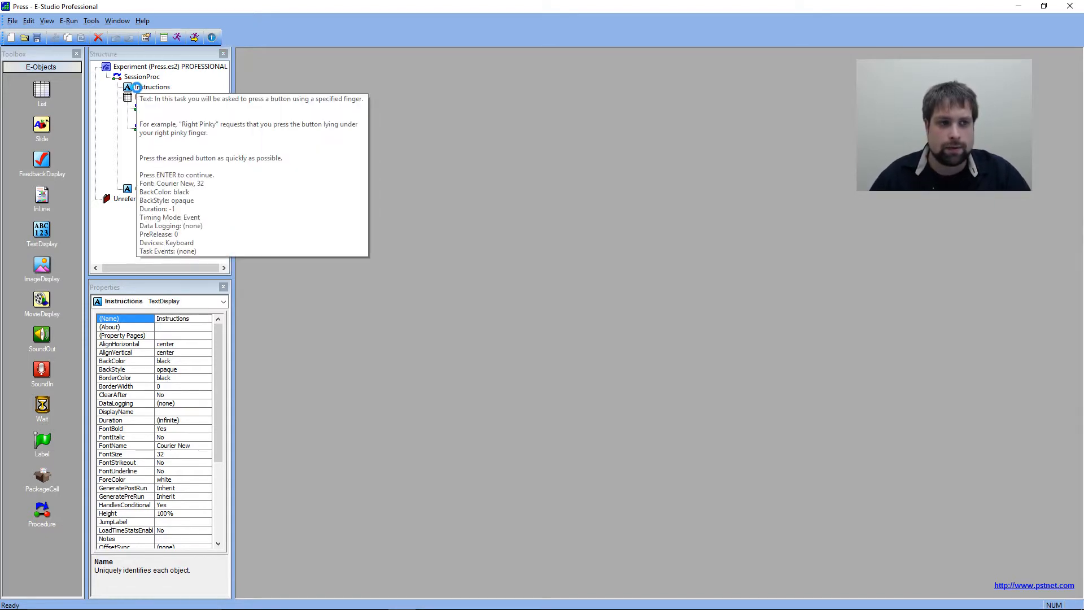
Read through the participant instruction text in the Instructions object, down to the line about pressing the assigned button.
left_click(656, 239)
left_click_drag(357, 184, 720, 462)
left_click(656, 488)
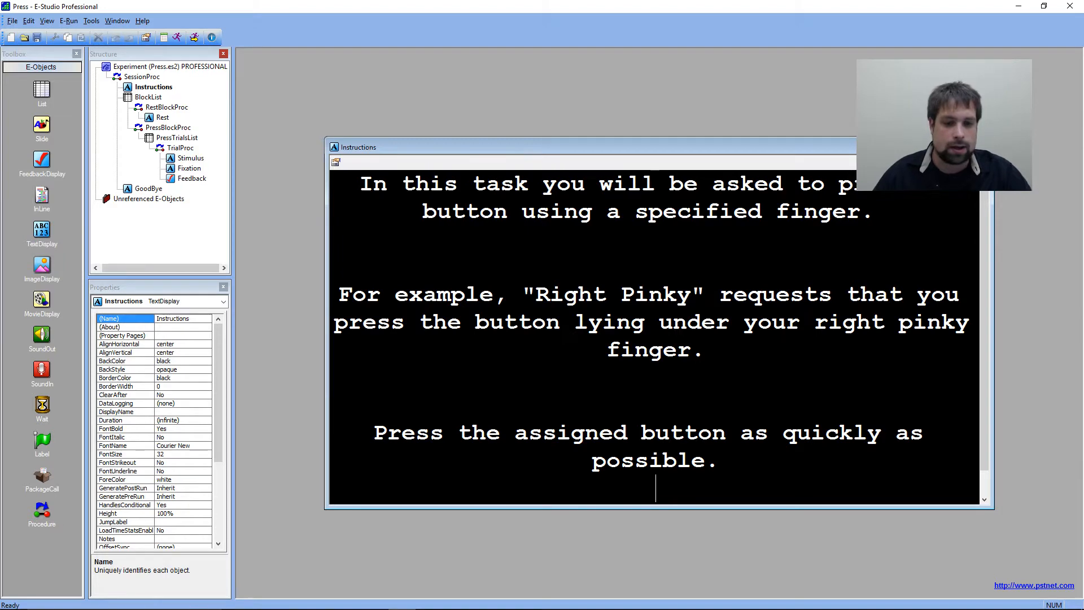
left_click(374, 434)
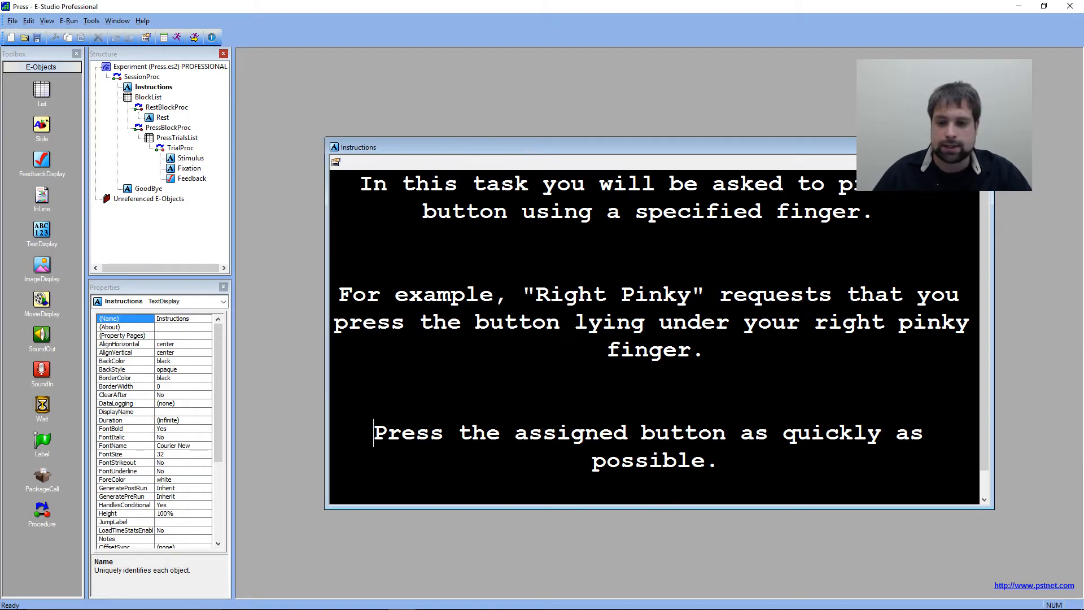
View the duration and input settings of the Instructions object, including its keyboard device, and close the object.
left_click(336, 162)
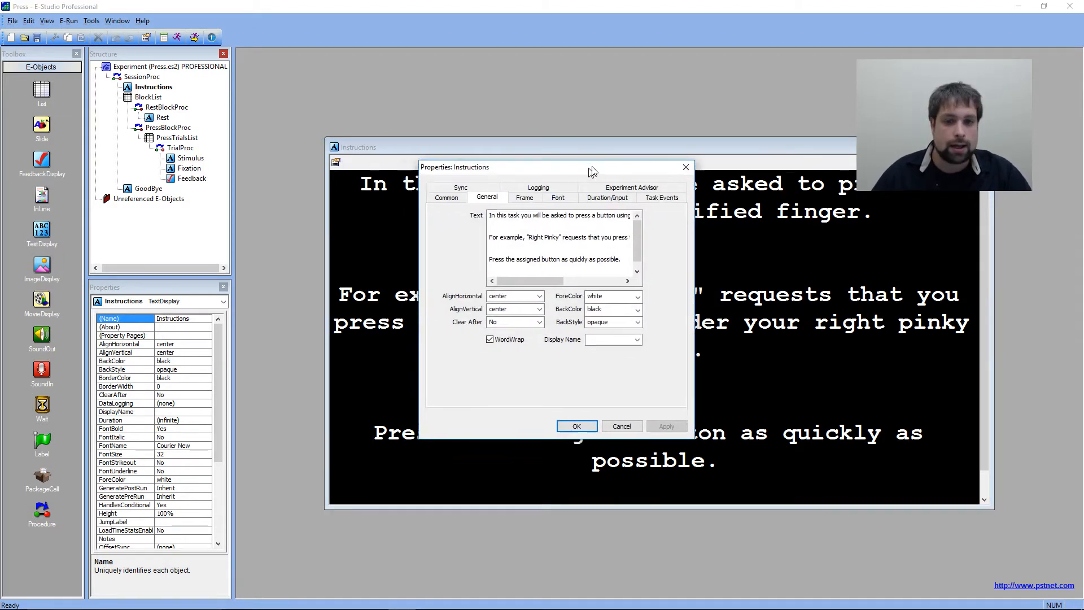
left_click(680, 160)
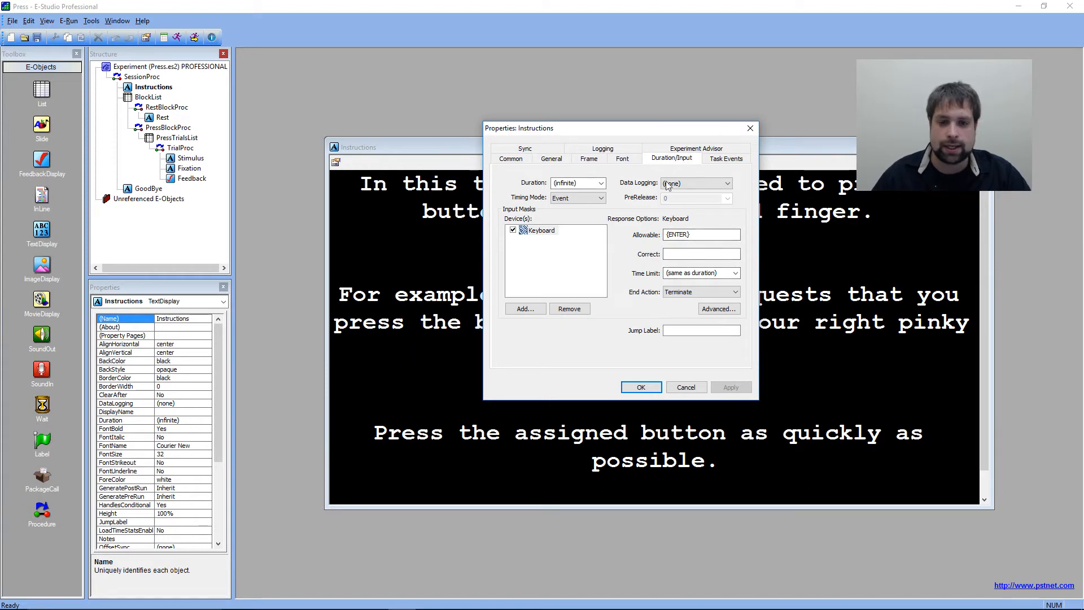
left_click(534, 231)
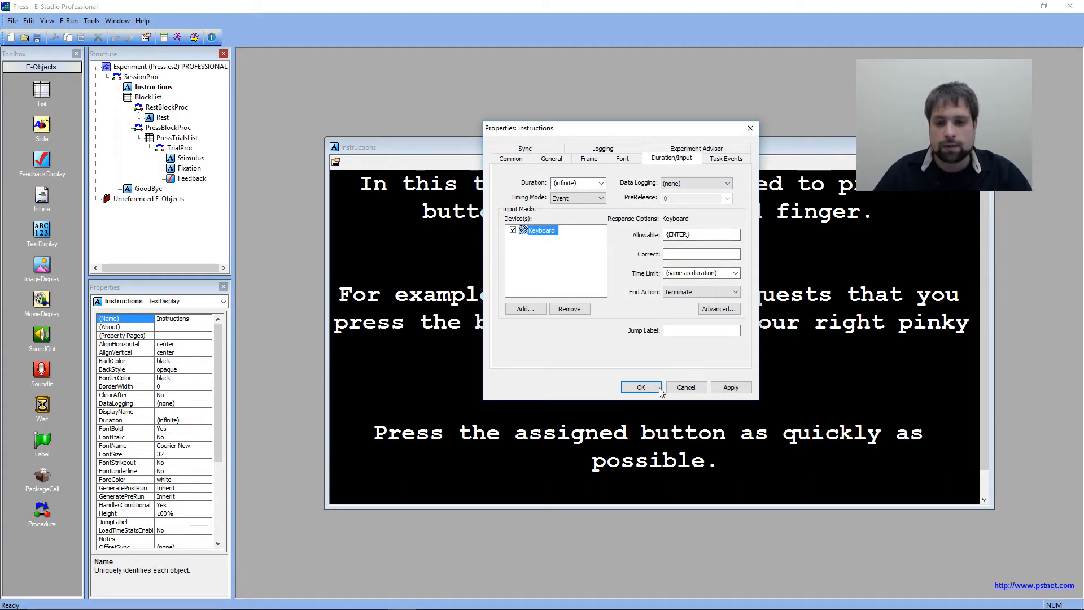
left_click(641, 387)
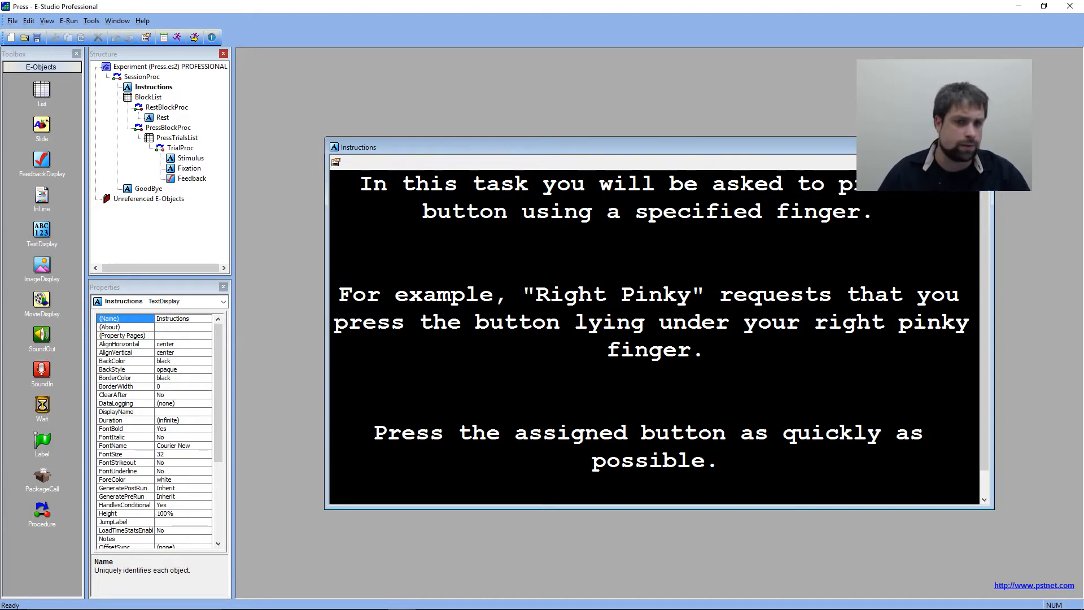
left_click(982, 147)
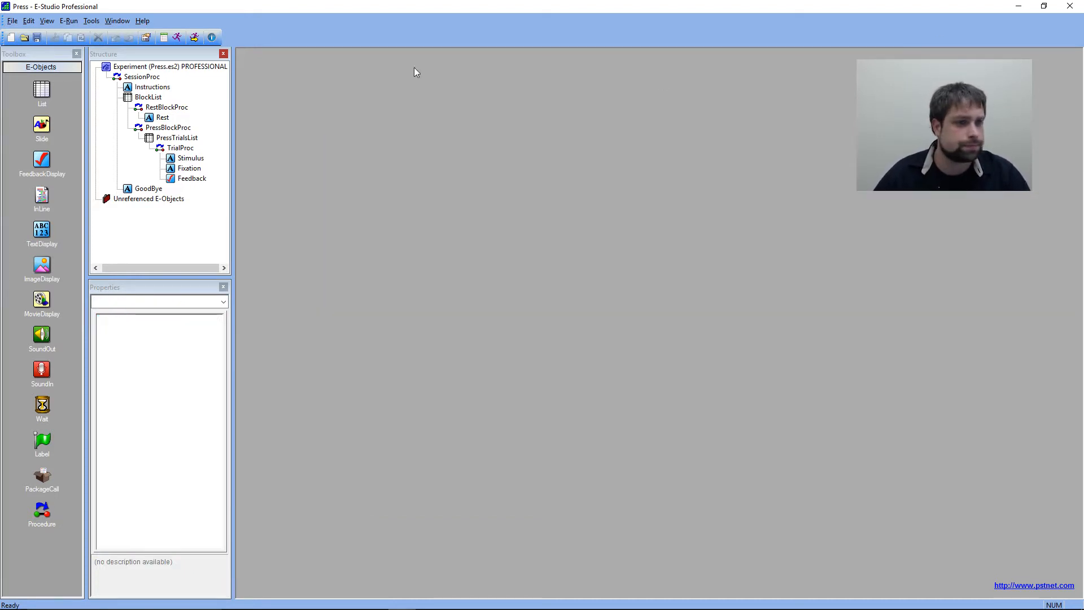
Open BlockList and examine its Rest and Press block rows, relating the first row to the Rest object in the structure.
double_click(148, 96)
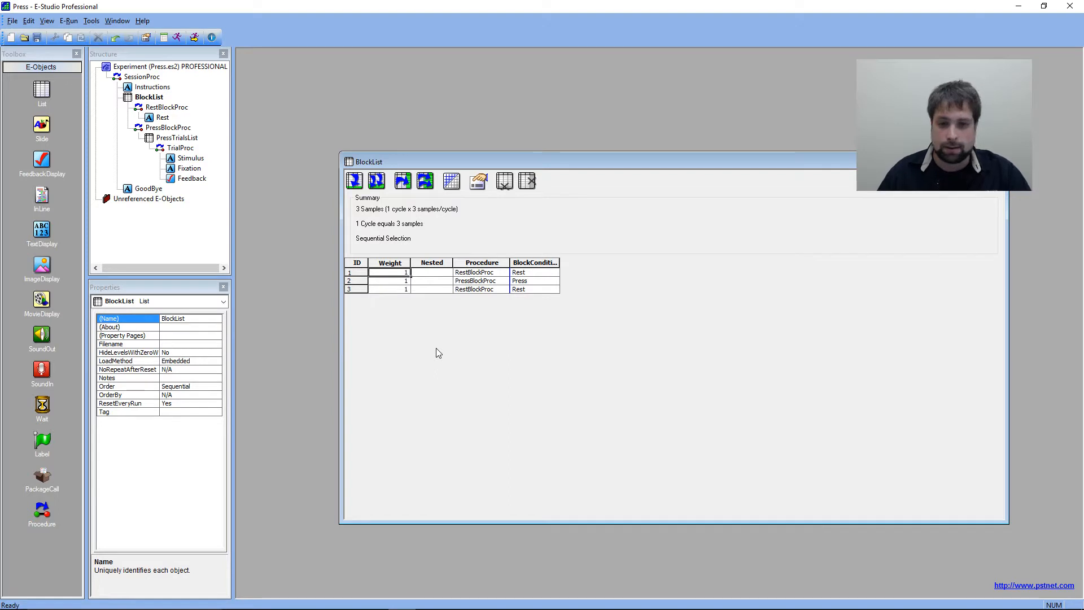
left_click(540, 273)
left_click(548, 280)
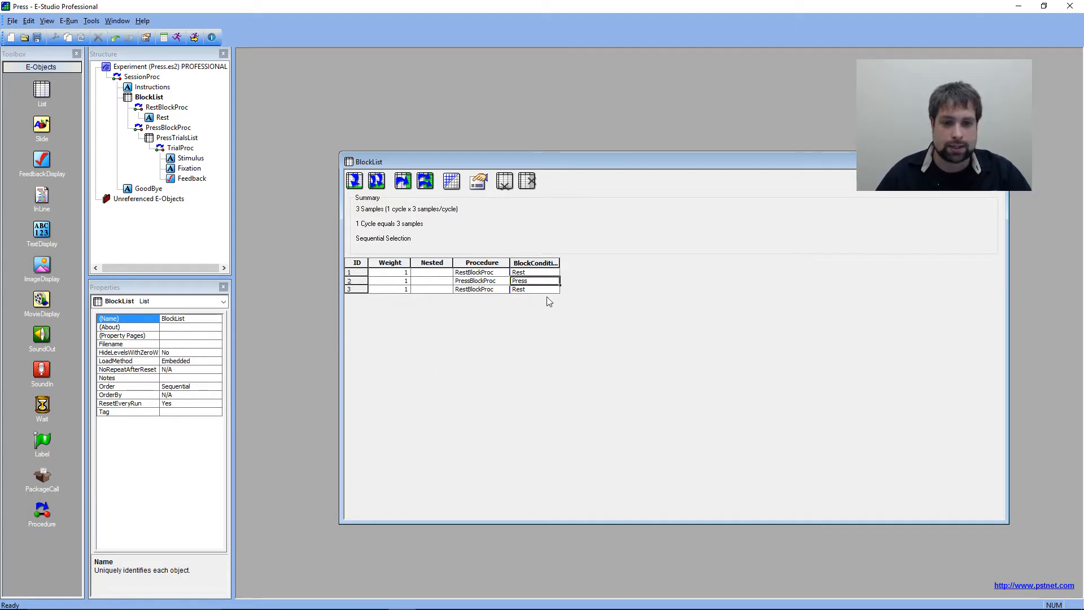
left_click(545, 289)
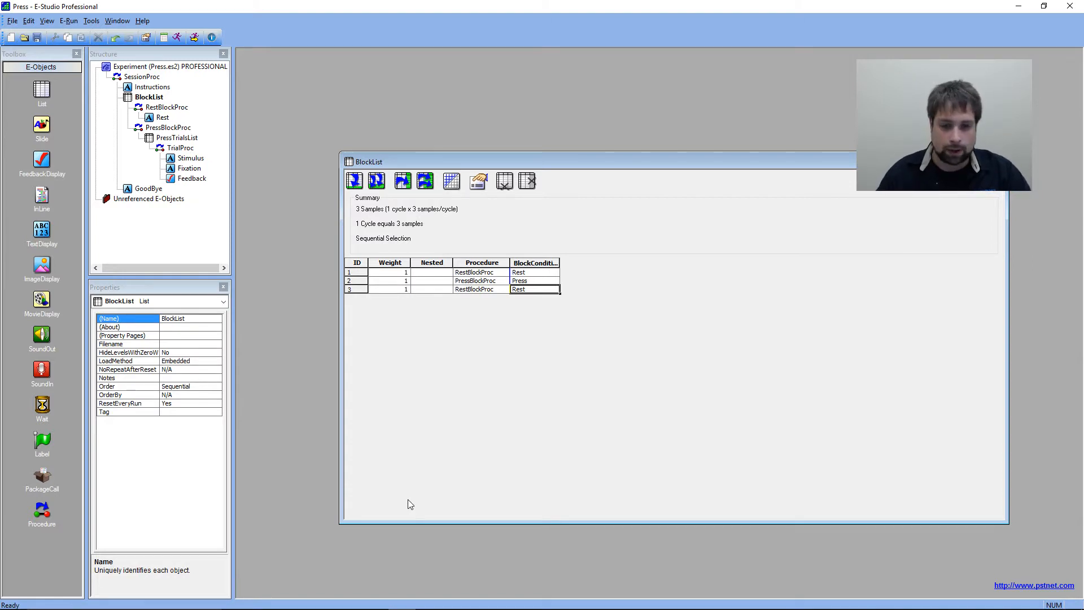
left_click(162, 117)
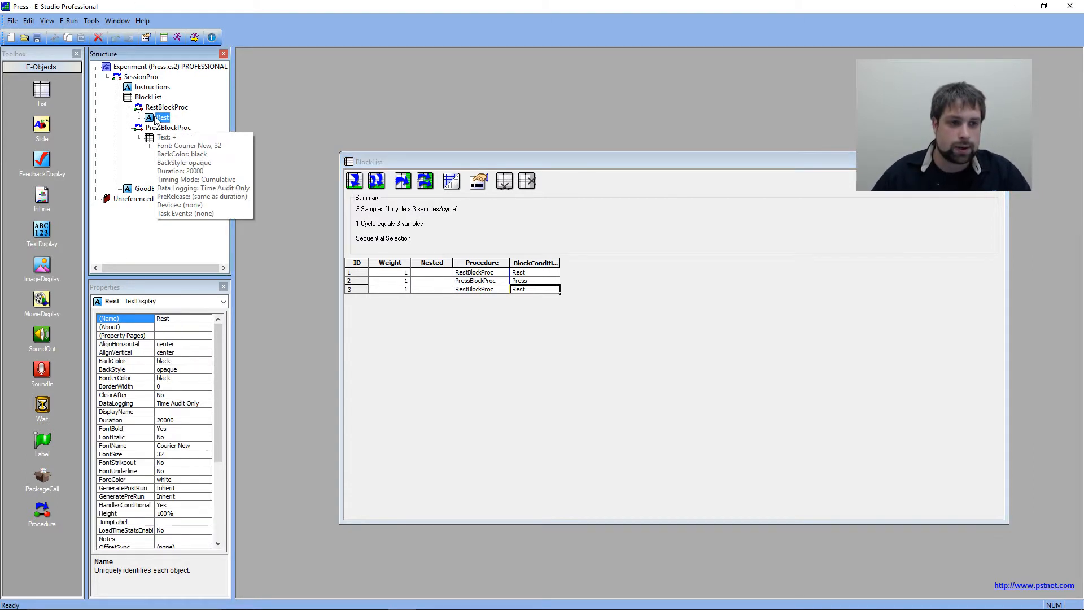
left_click(357, 272)
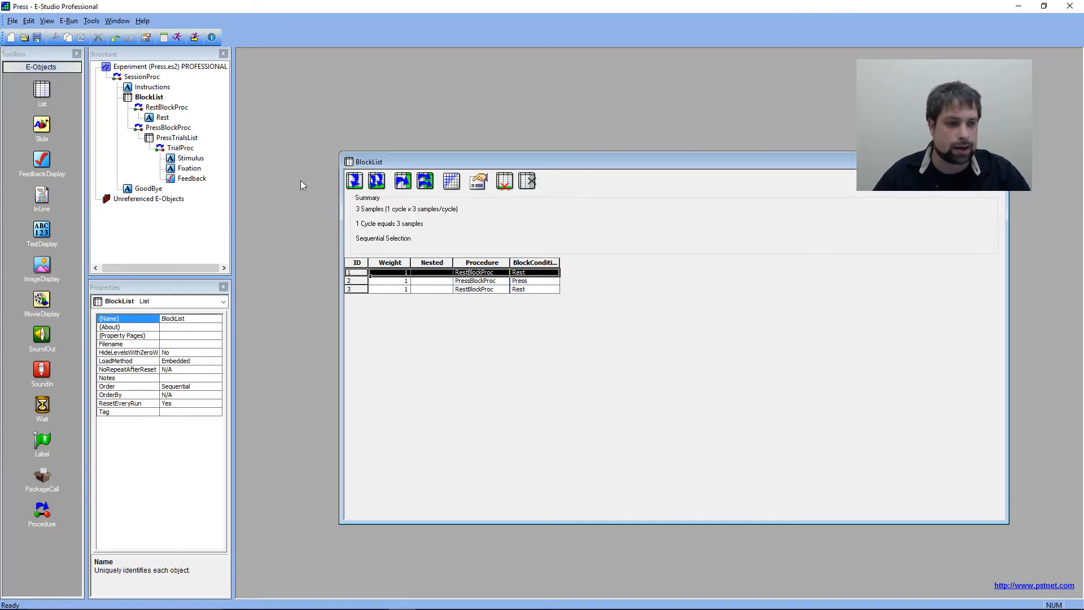
Open the Rest object and check its duration in the duration and input properties.
double_click(158, 117)
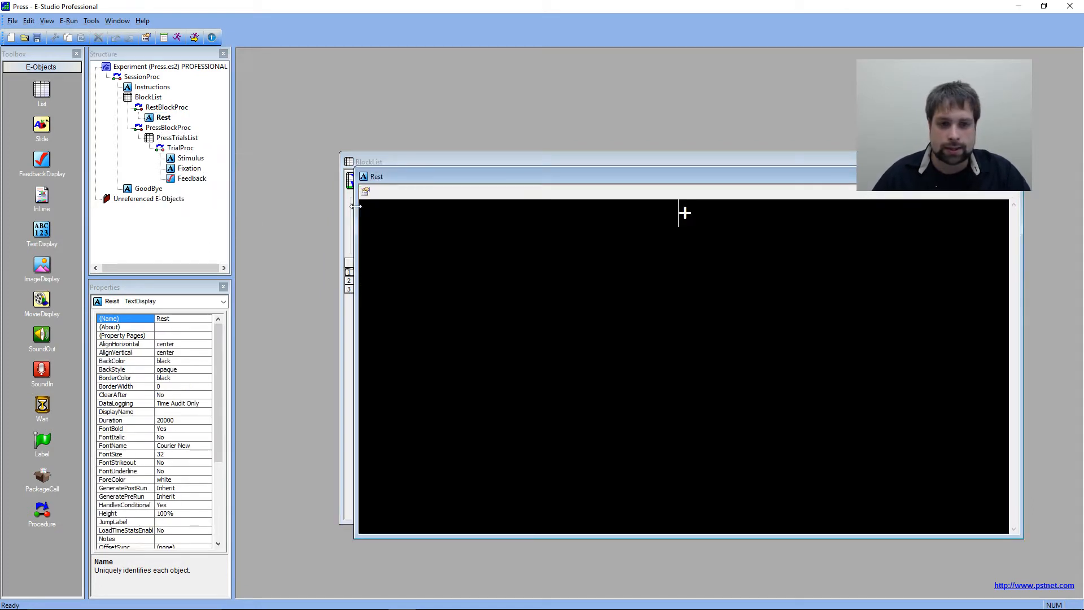
left_click(366, 192)
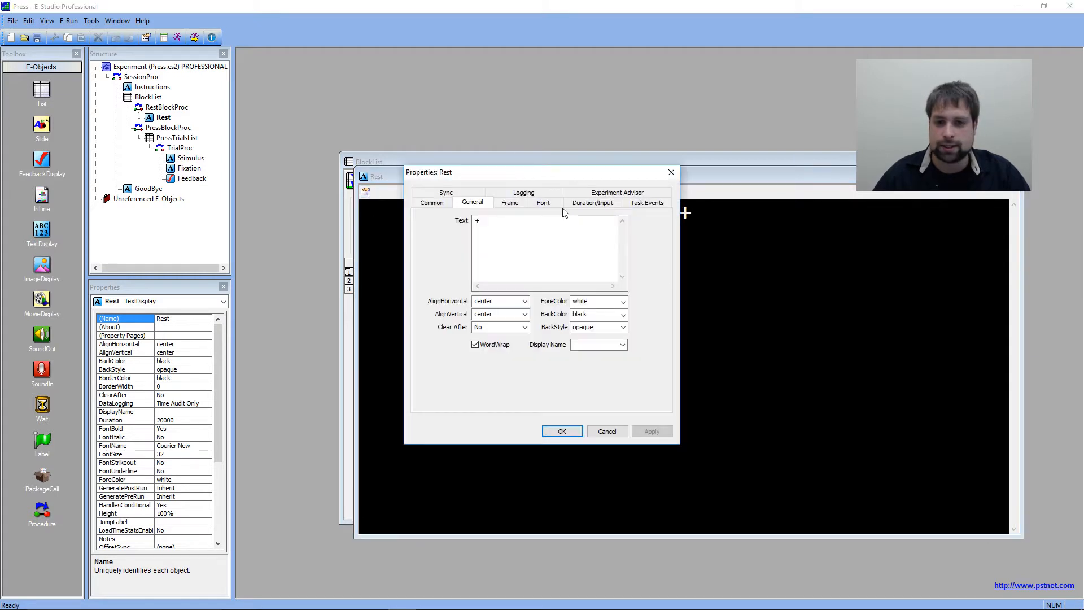
left_click(571, 204)
double_click(500, 230)
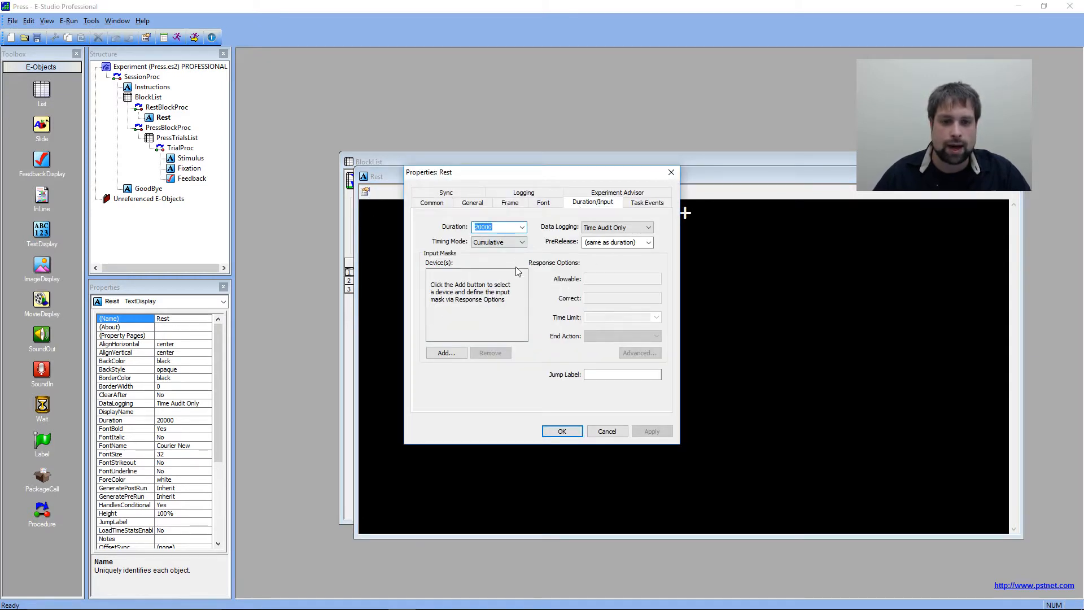
left_click(510, 225)
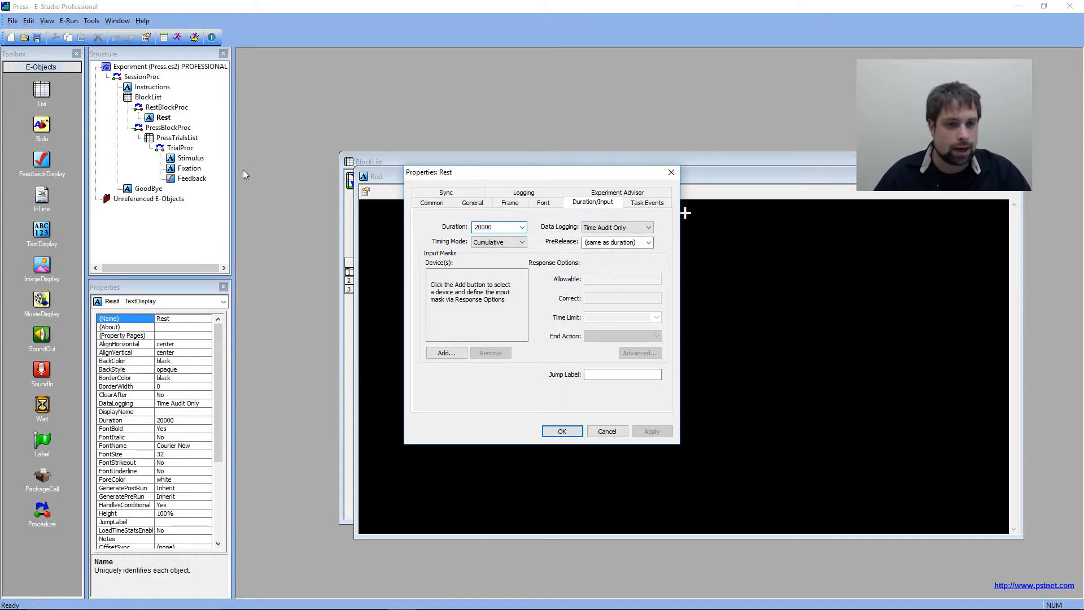
left_click(562, 431)
Open the Stimulus object and view its duration and input properties.
double_click(190, 158)
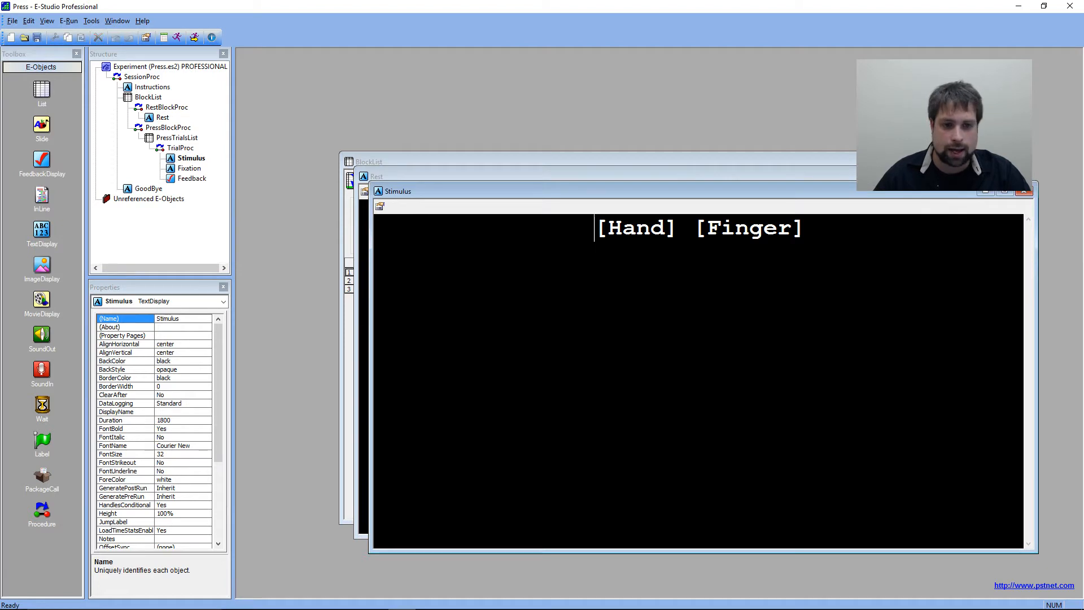
left_click(379, 207)
left_click(592, 203)
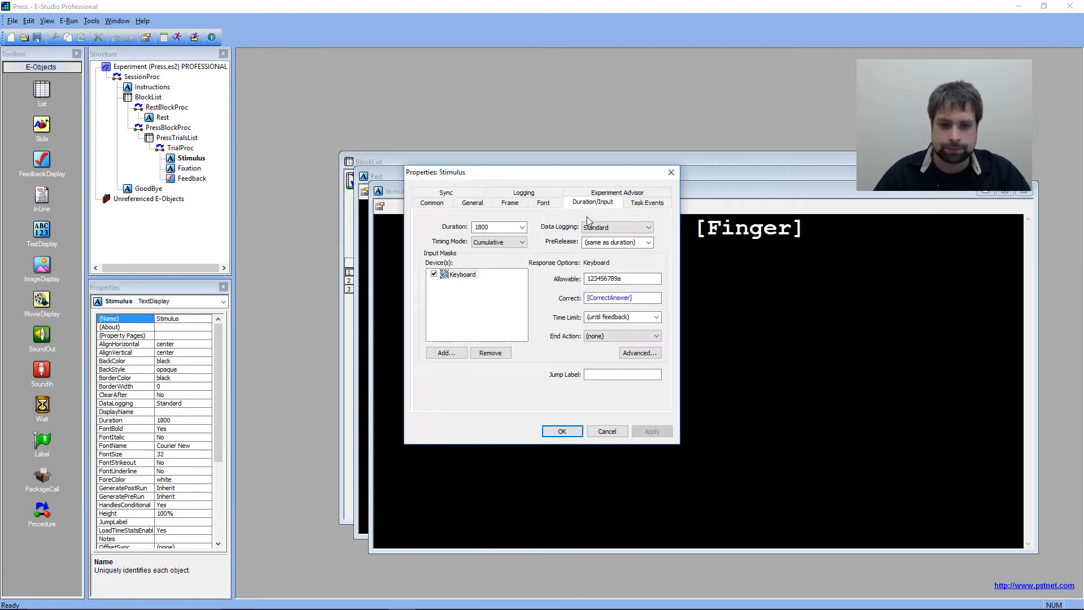
left_click(671, 172)
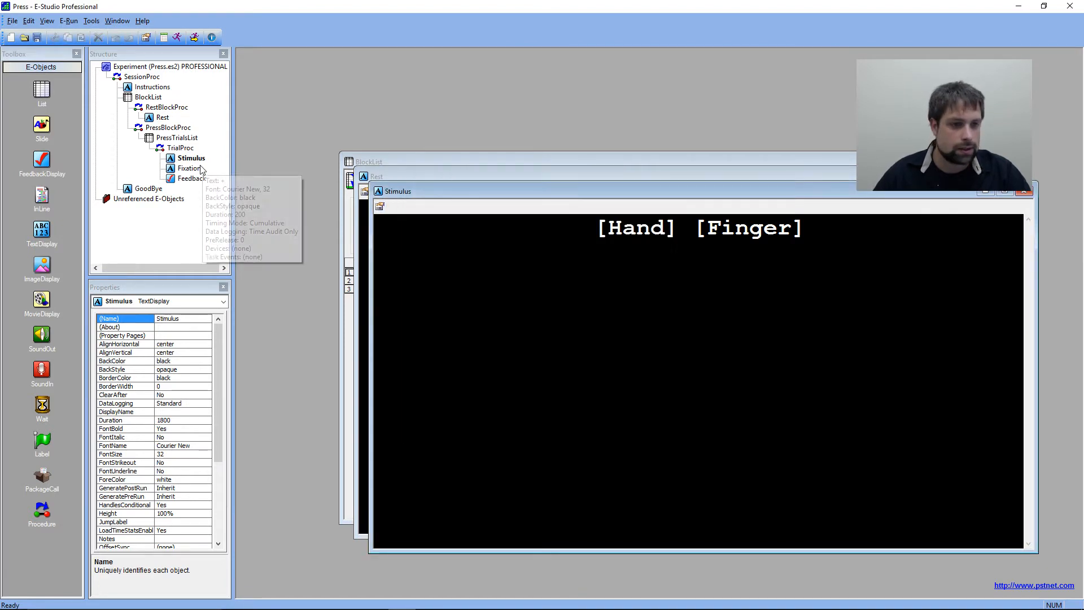
Open the Fixation object, view its duration and input properties, and close all open object windows.
double_click(190, 169)
left_click(395, 222)
left_click(592, 202)
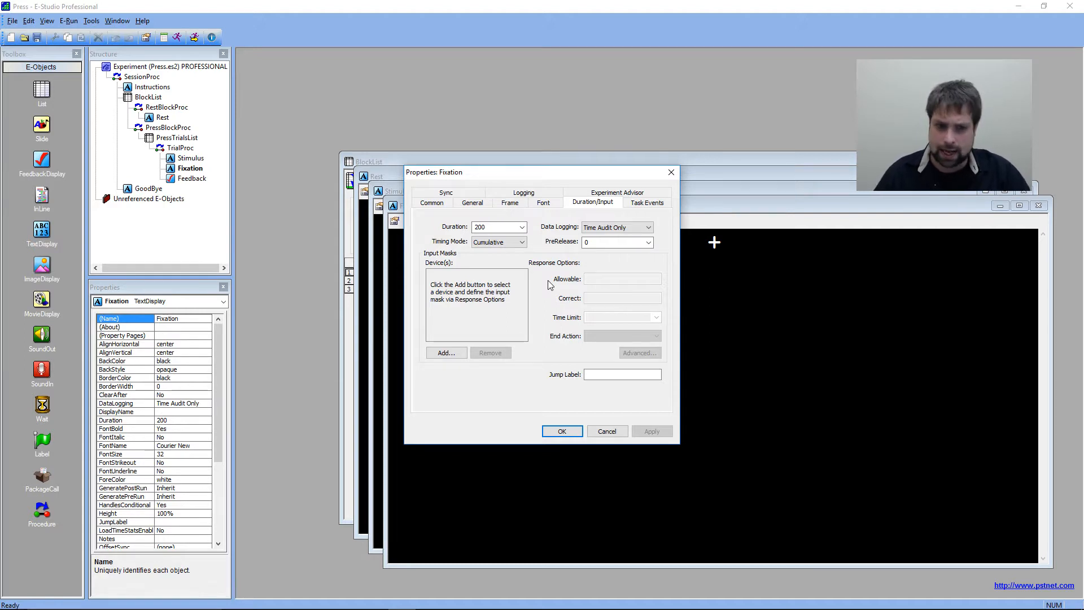
left_click(562, 431)
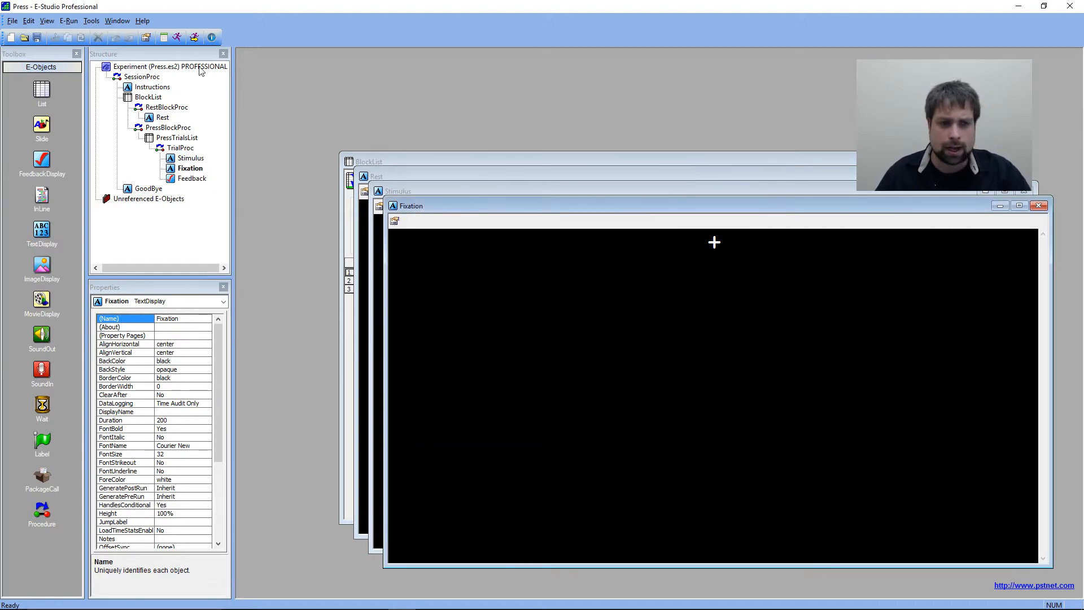
left_click(117, 21)
left_click(131, 70)
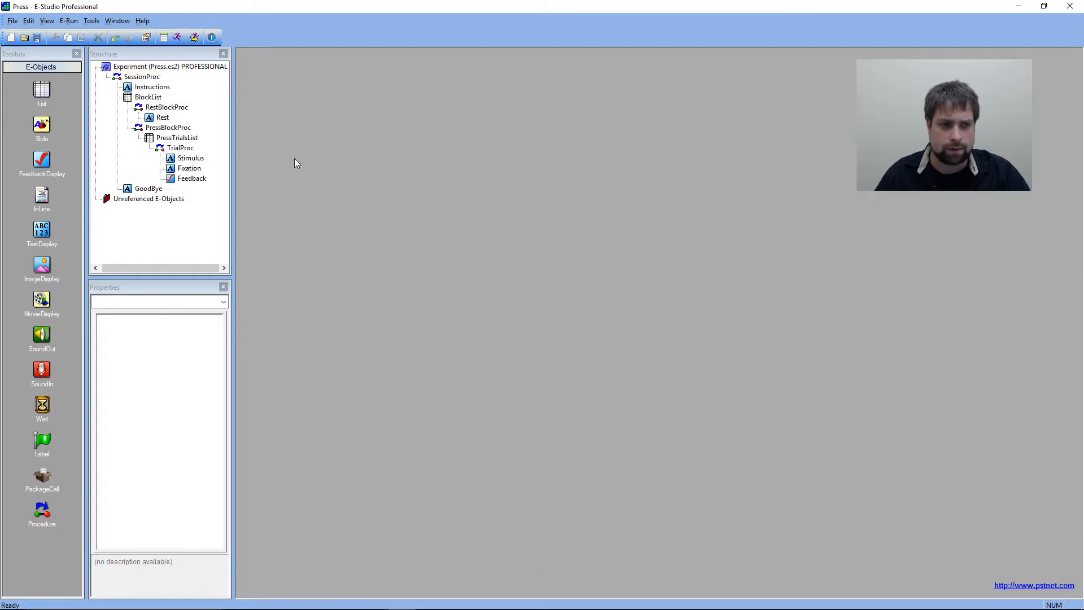
Reopen only the Stimulus object and bring up its duration and input properties again.
right_click(191, 158)
left_click(226, 160)
left_click(380, 206)
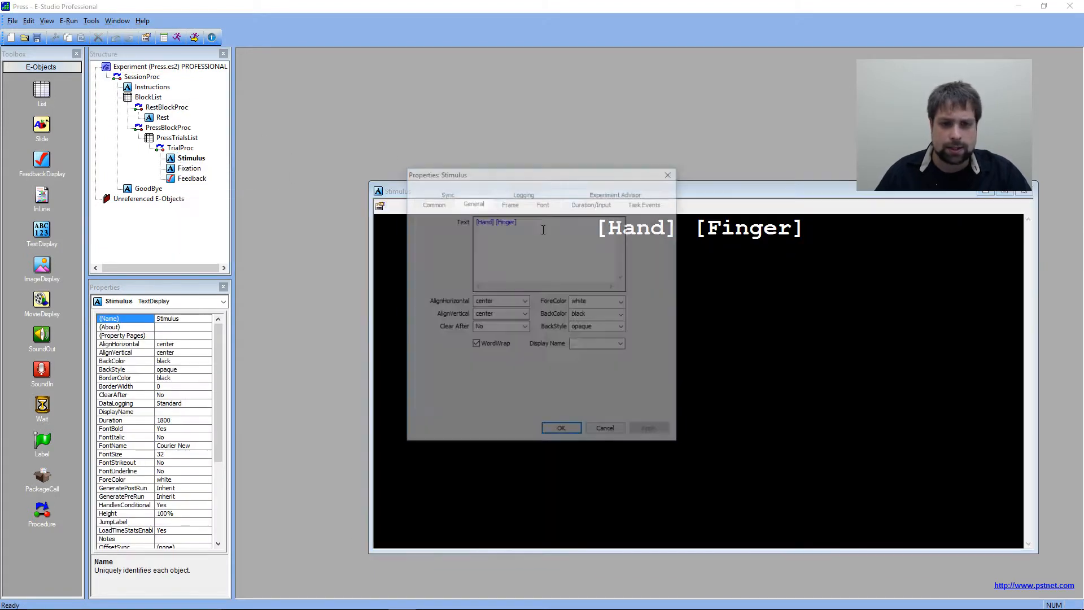
left_click(591, 204)
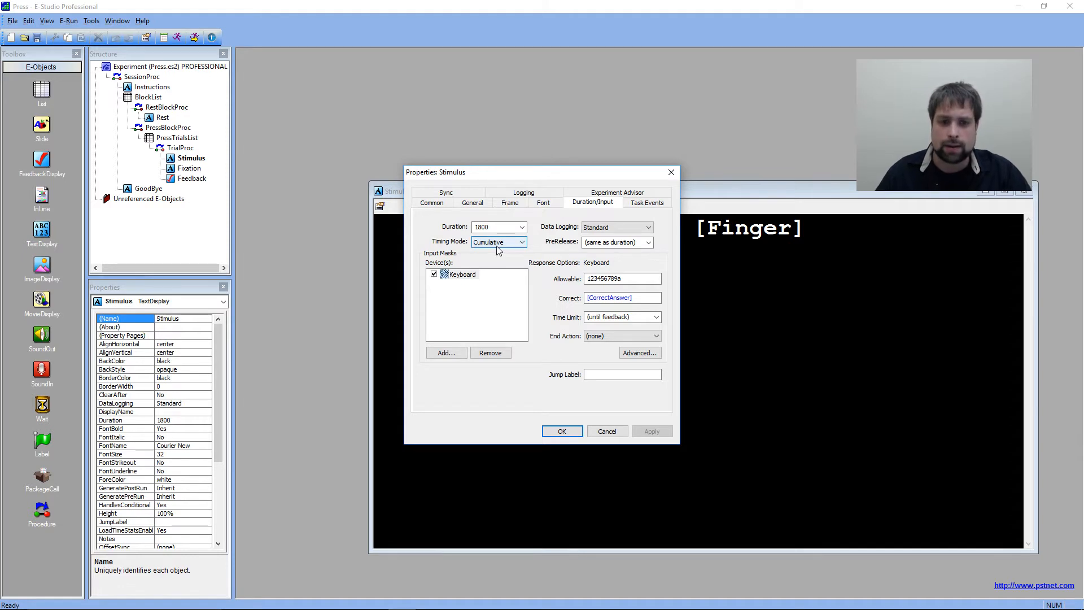
Try the Event timing mode for the Stimulus object, and discard the change.
left_click(497, 243)
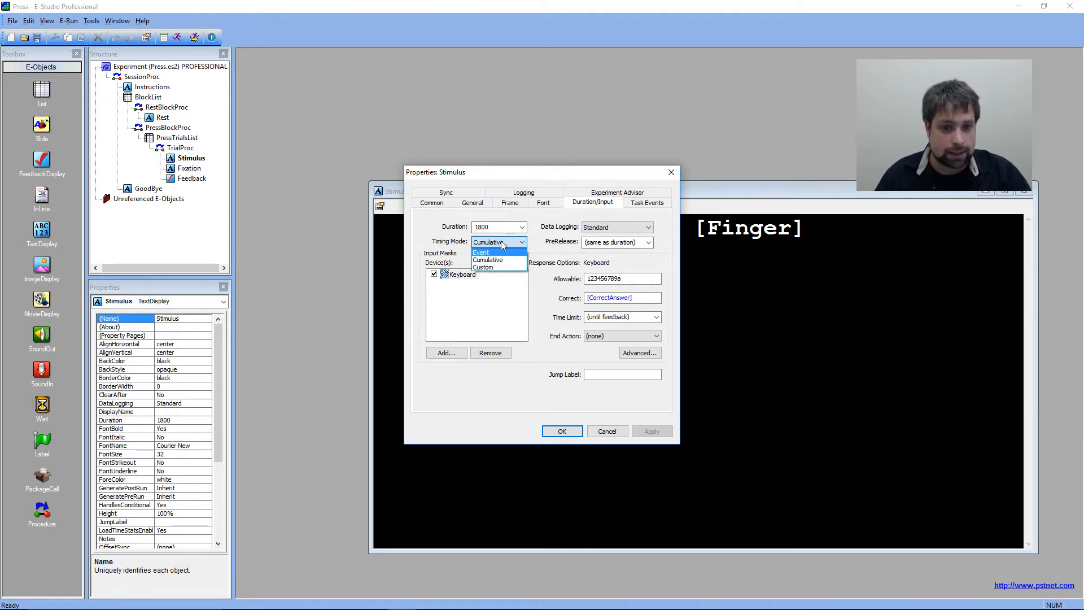
left_click(492, 253)
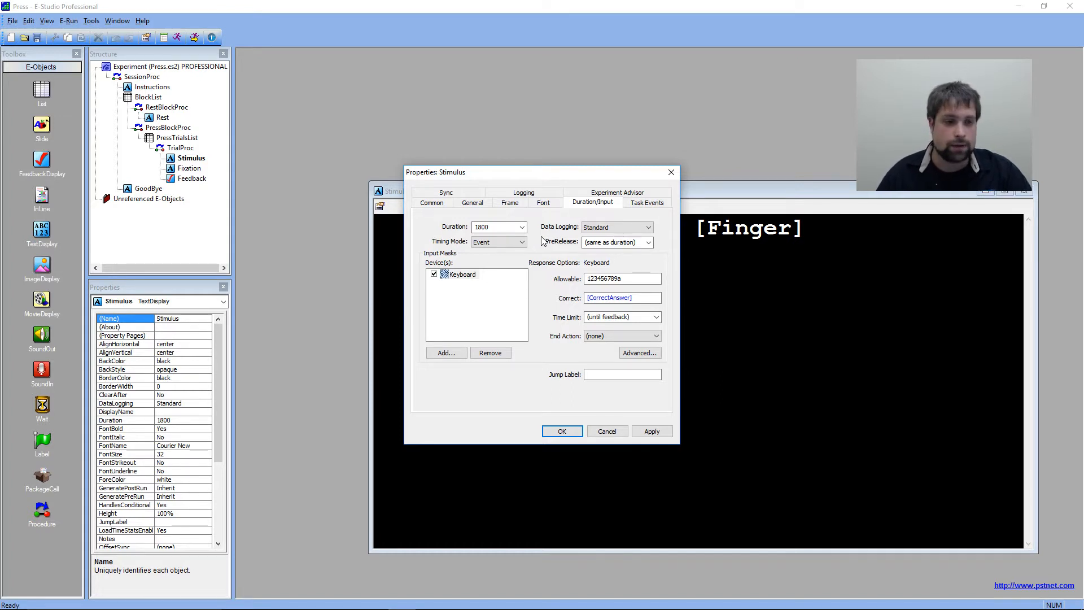
left_click(671, 172)
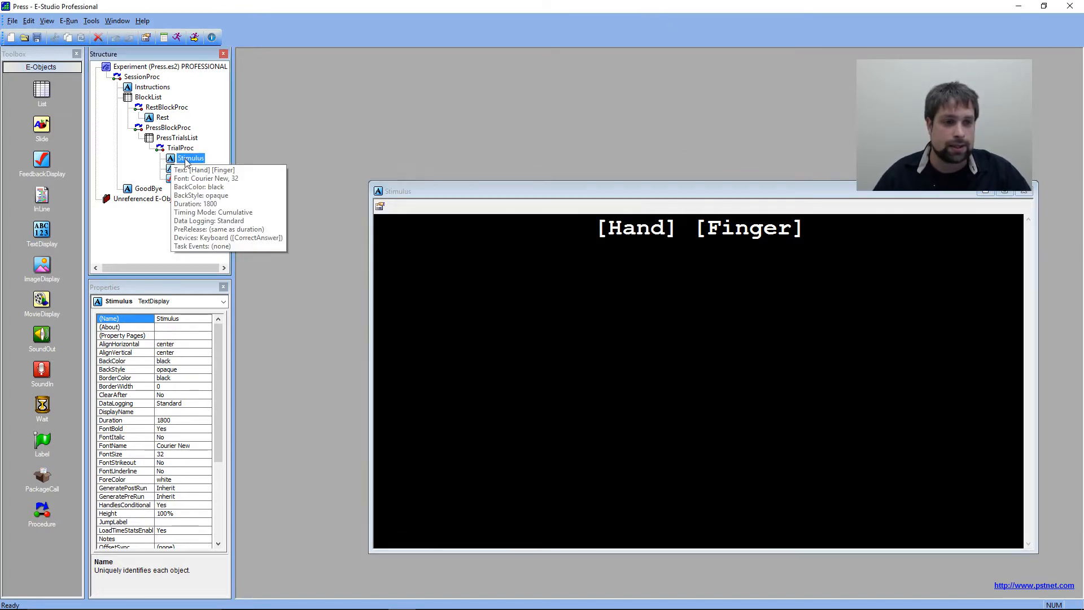
Reopen the Stimulus duration and input properties and select Cumulative as the timing mode.
left_click(637, 229)
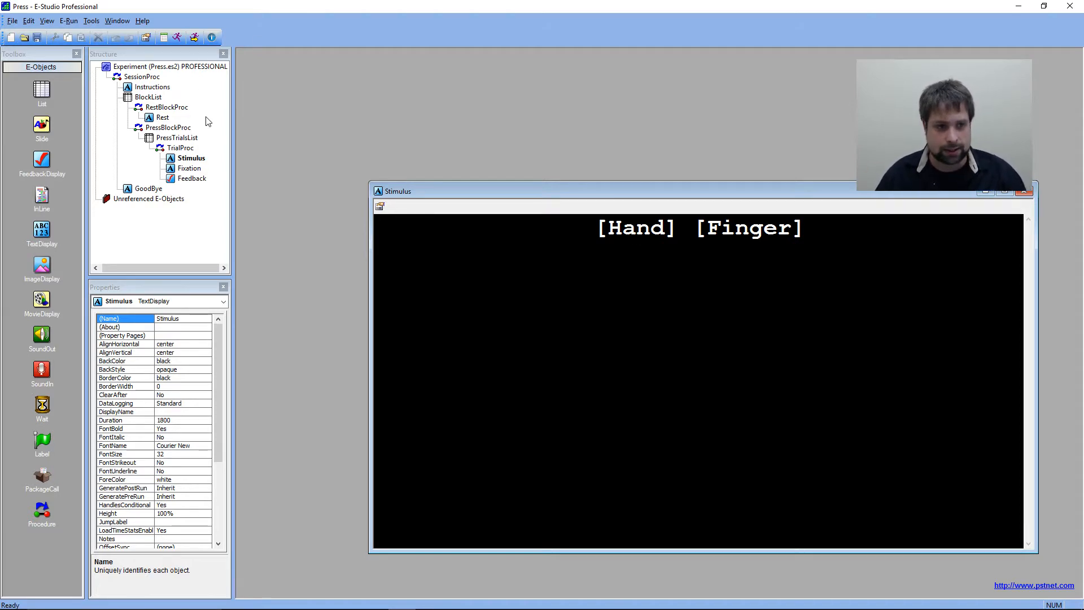
left_click(380, 206)
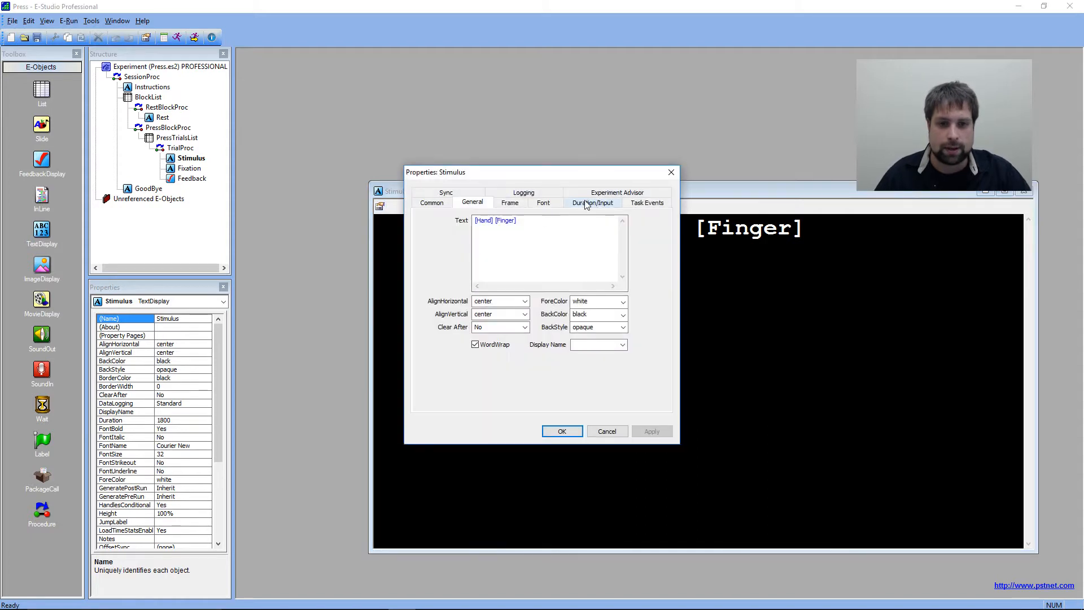
left_click(586, 204)
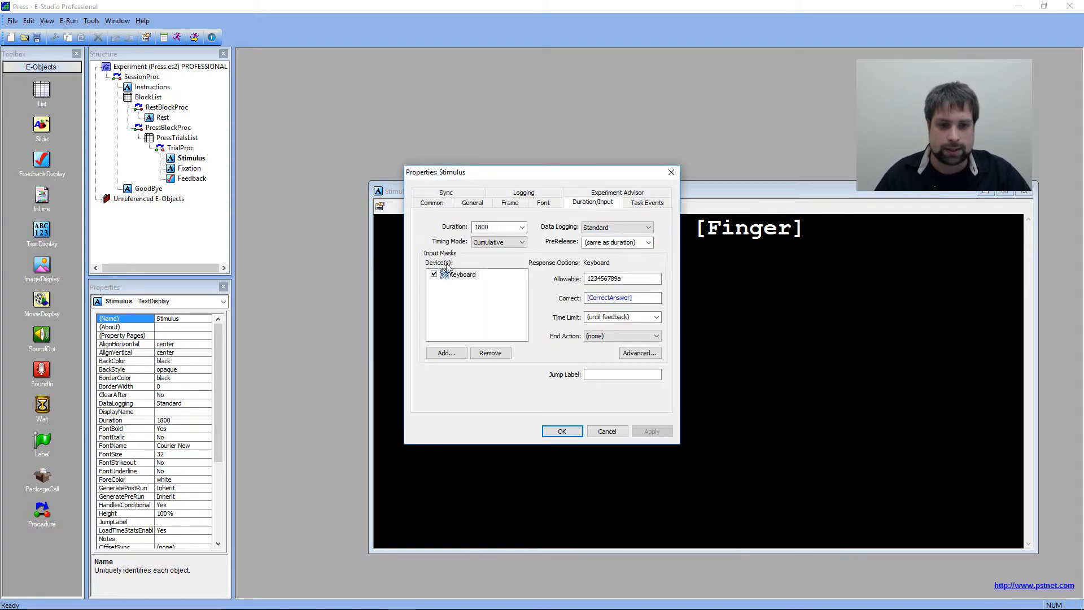
left_click(523, 246)
left_click(520, 259)
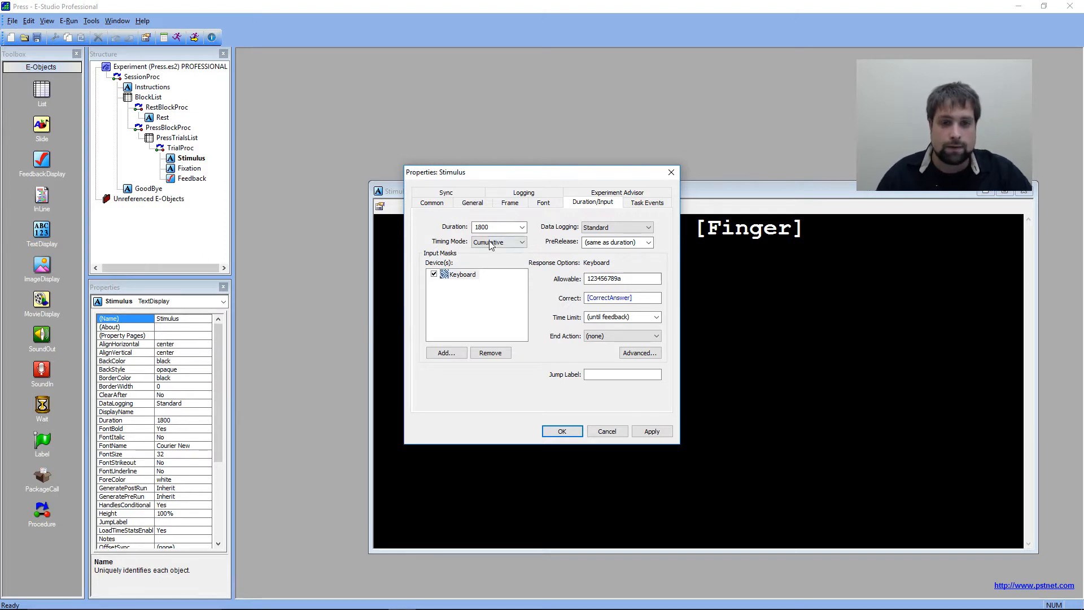
left_click(491, 243)
left_click(544, 242)
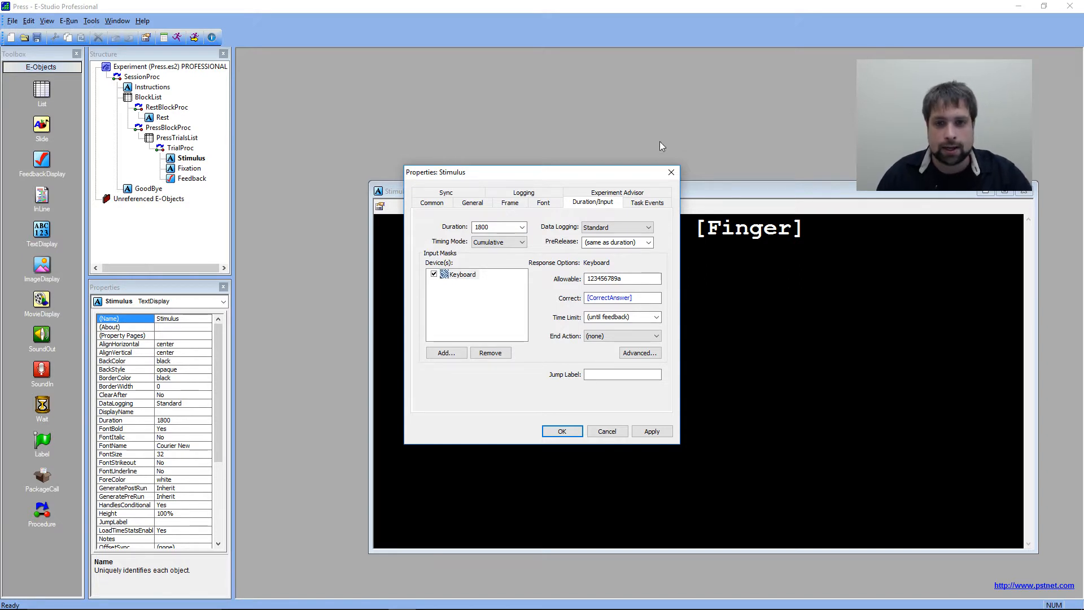
Enter 1800 as the Stimulus duration and reposition the properties dialog over the Stimulus display.
double_click(496, 227)
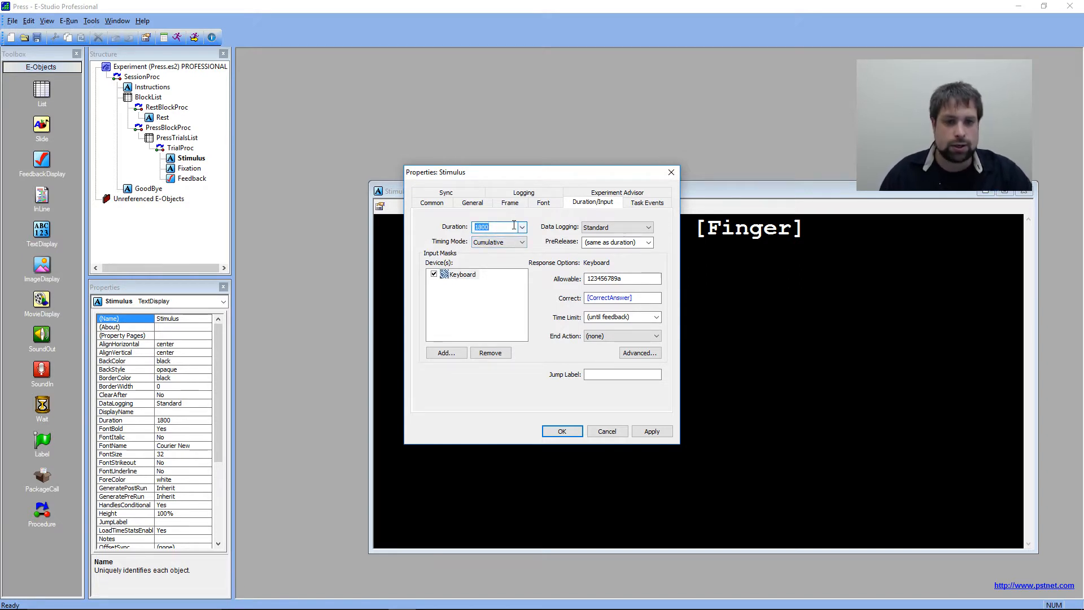
type("1800")
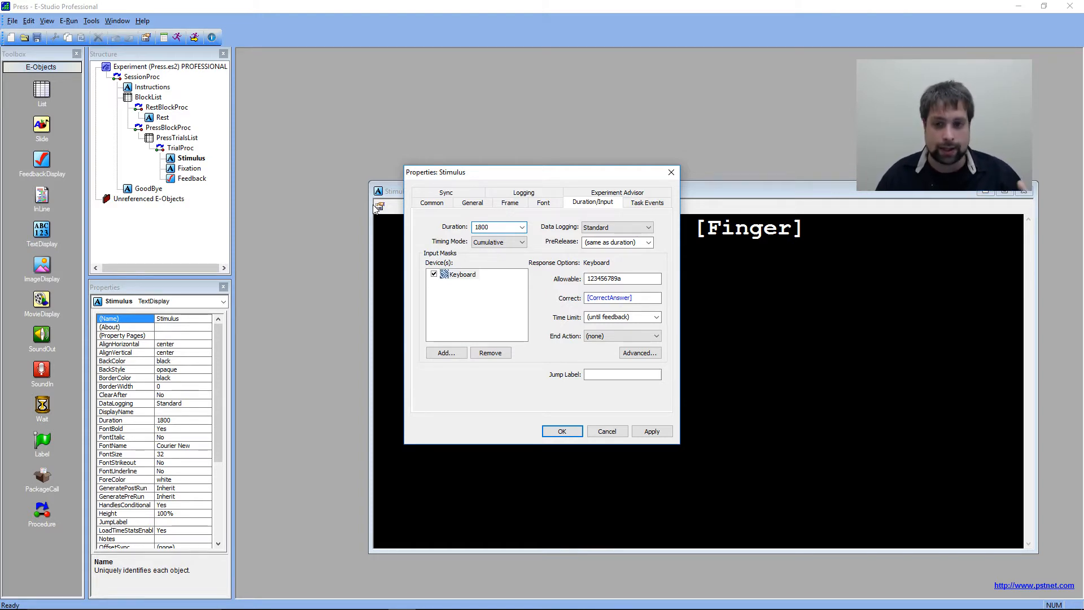
left_click_drag(526, 173, 570, 140)
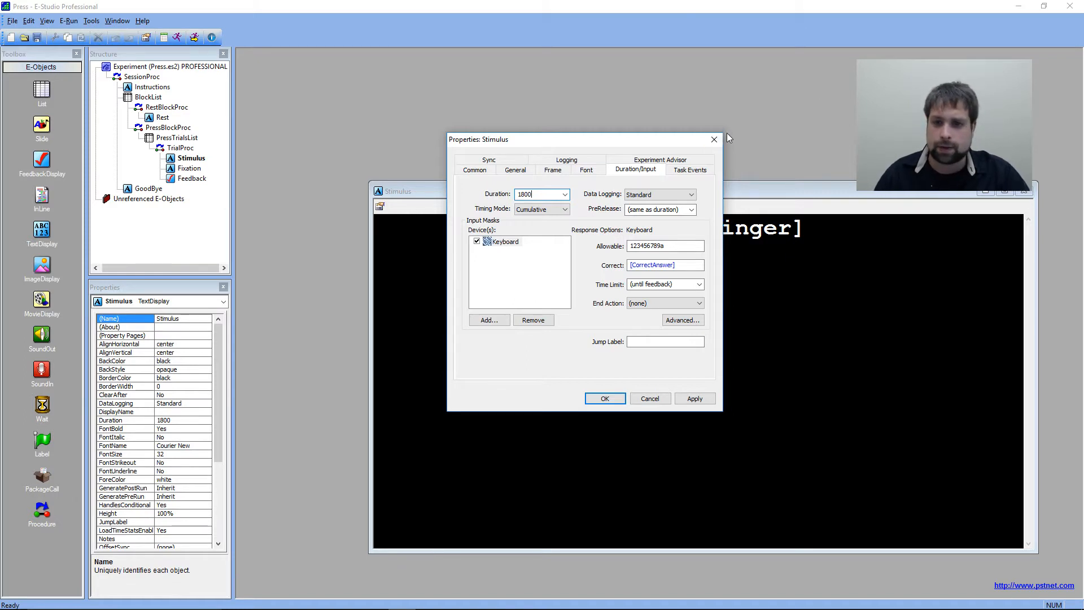
Close the Stimulus properties without applying them and close the Stimulus display.
left_click(714, 139)
left_click_drag(775, 189, 713, 117)
left_click(969, 112)
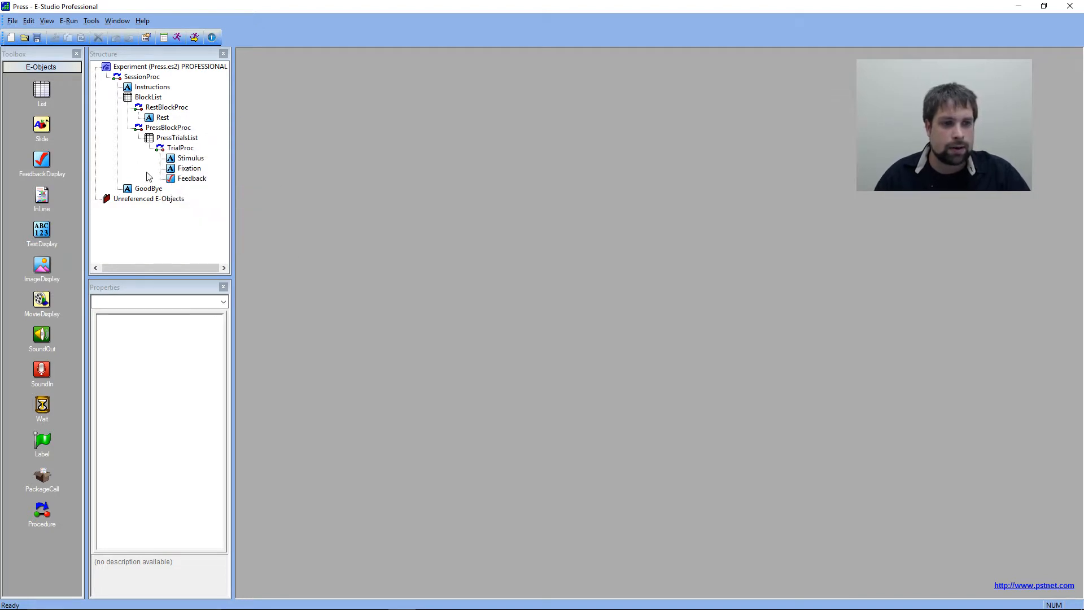
Open BlockList and examine its rest and press block rows, highlighting the PressBlockProc row.
double_click(147, 97)
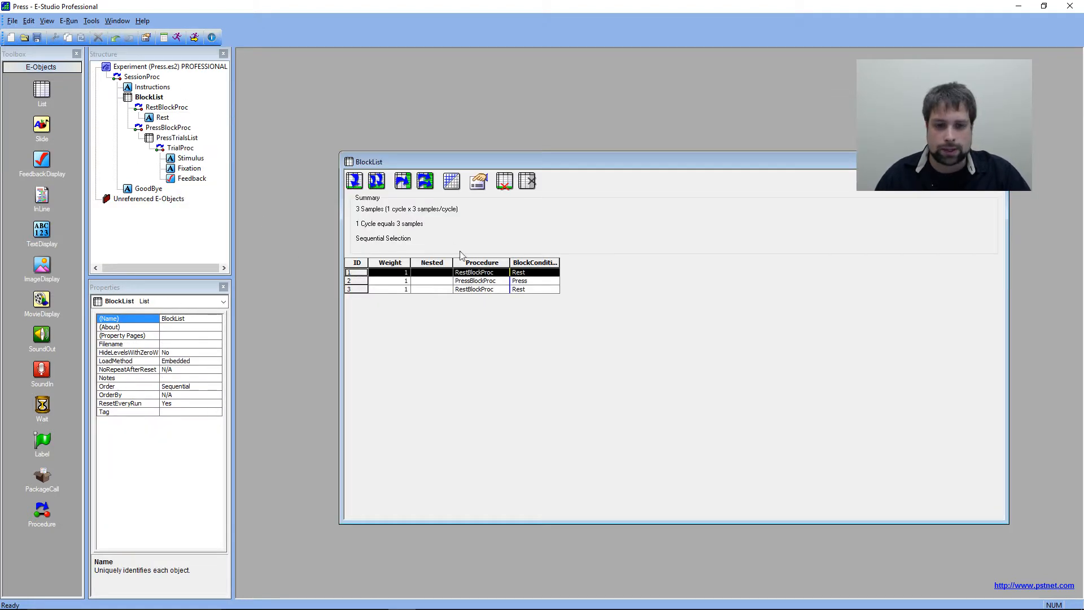
left_click(516, 275)
left_click(361, 281)
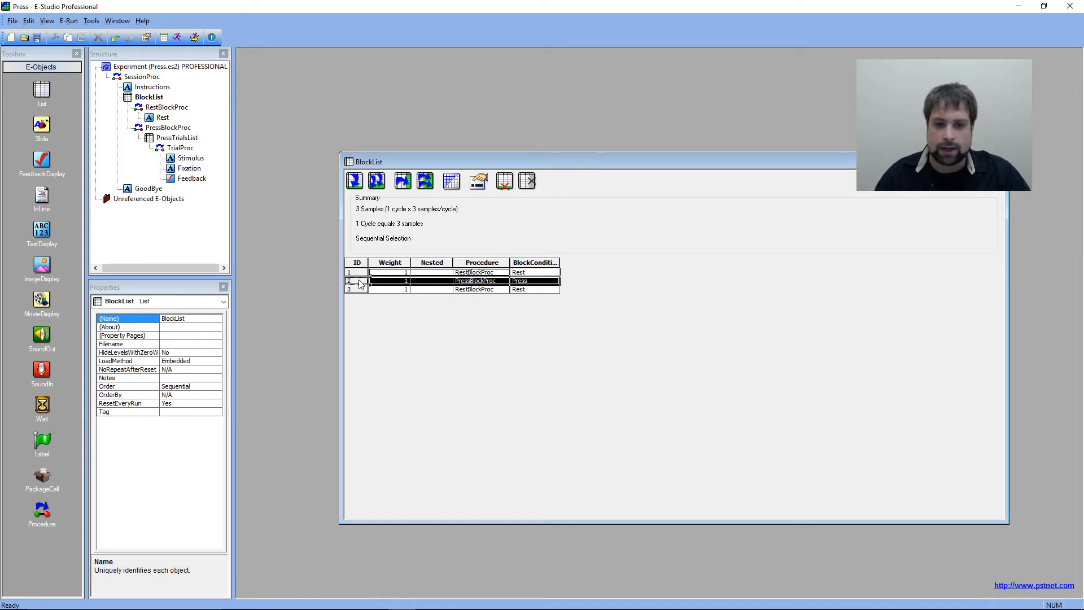
left_click(540, 282)
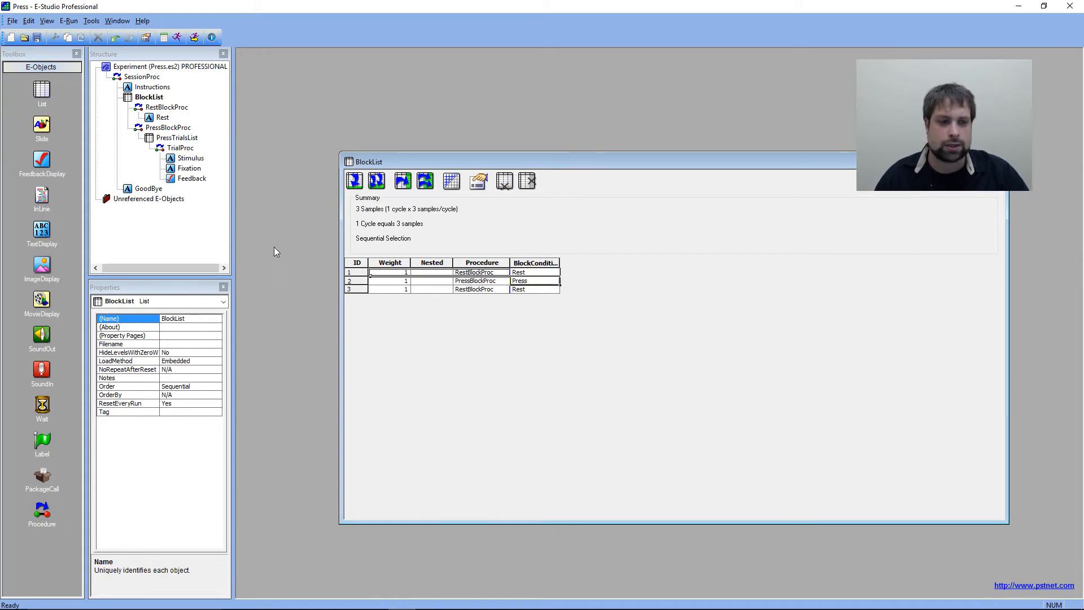
Open PressTrialsList and examine the Hand and Finger attributes, highlighting the Right and Left hand trials.
double_click(176, 138)
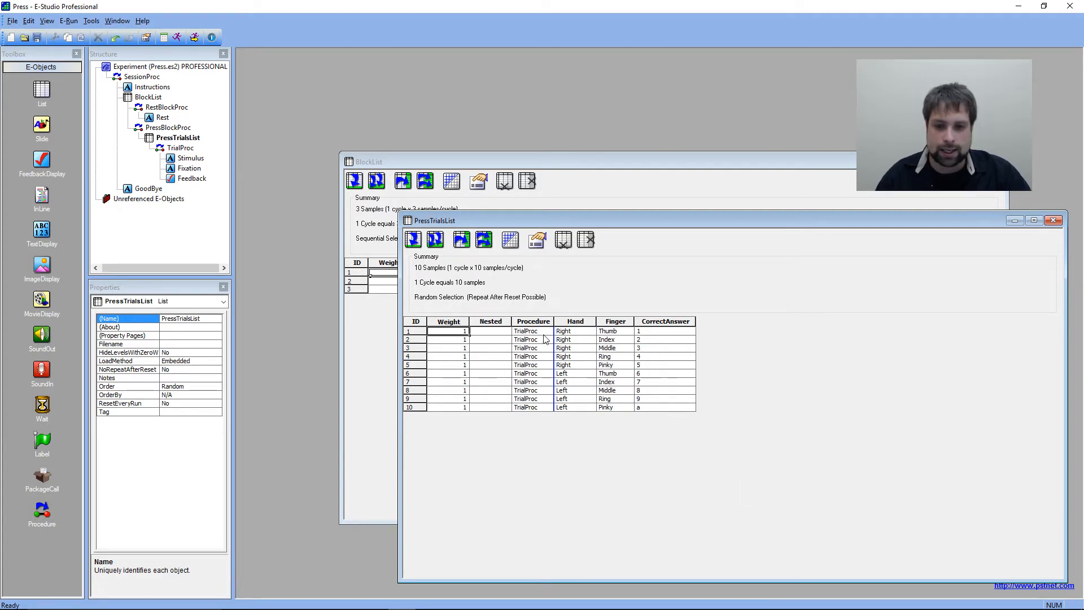
left_click(575, 320)
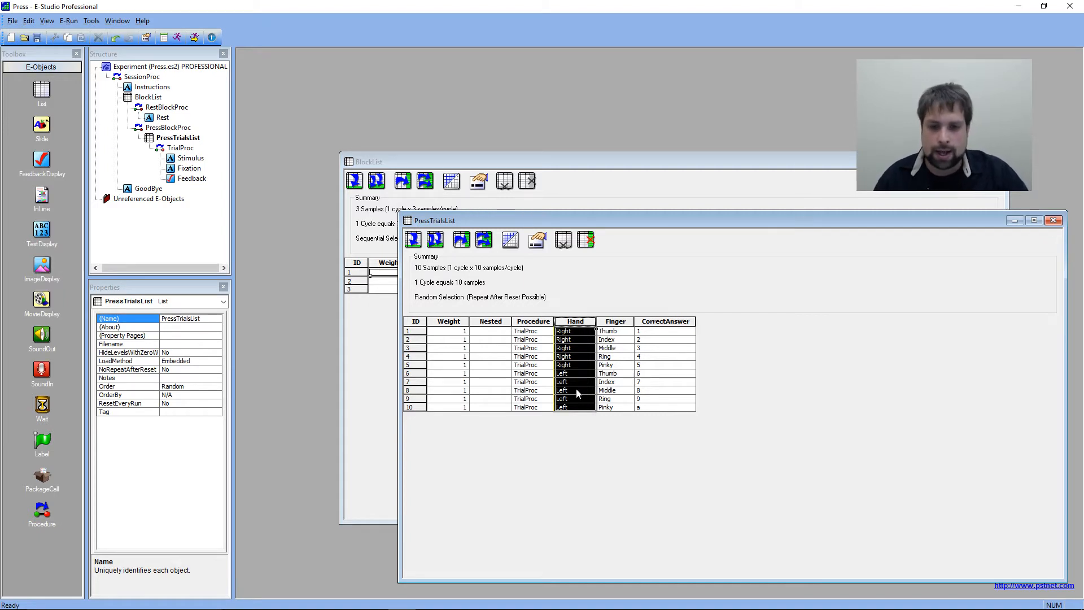
left_click_drag(624, 331, 626, 417)
left_click(617, 391)
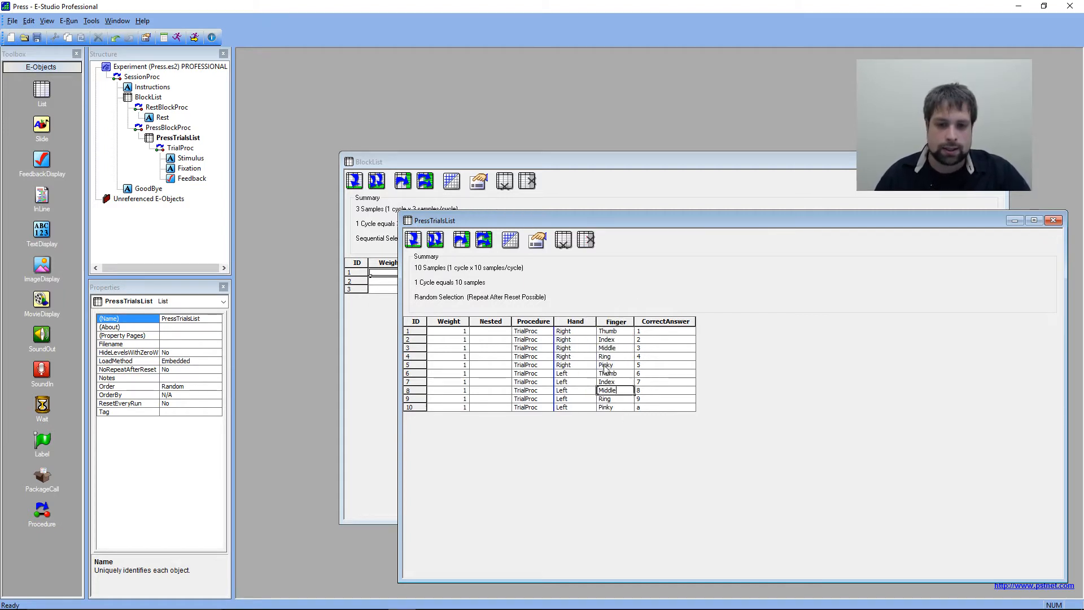
left_click(580, 333)
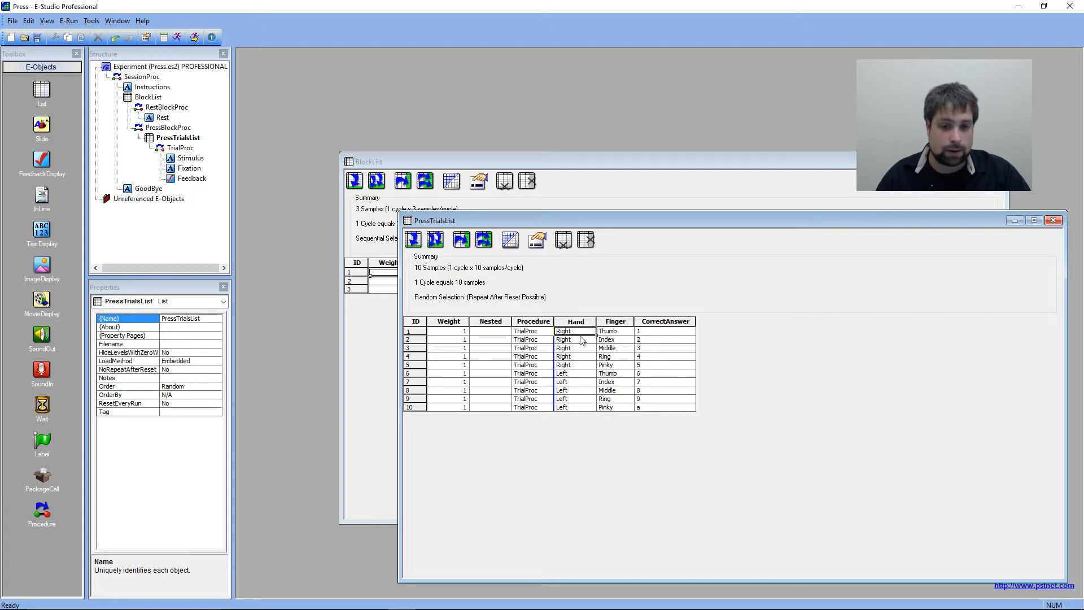
left_click_drag(581, 333, 581, 377)
left_click_drag(579, 375, 583, 414)
Step through the right-hand Finger values from Thumb to Pinky in PressTrialsList.
left_click(618, 355)
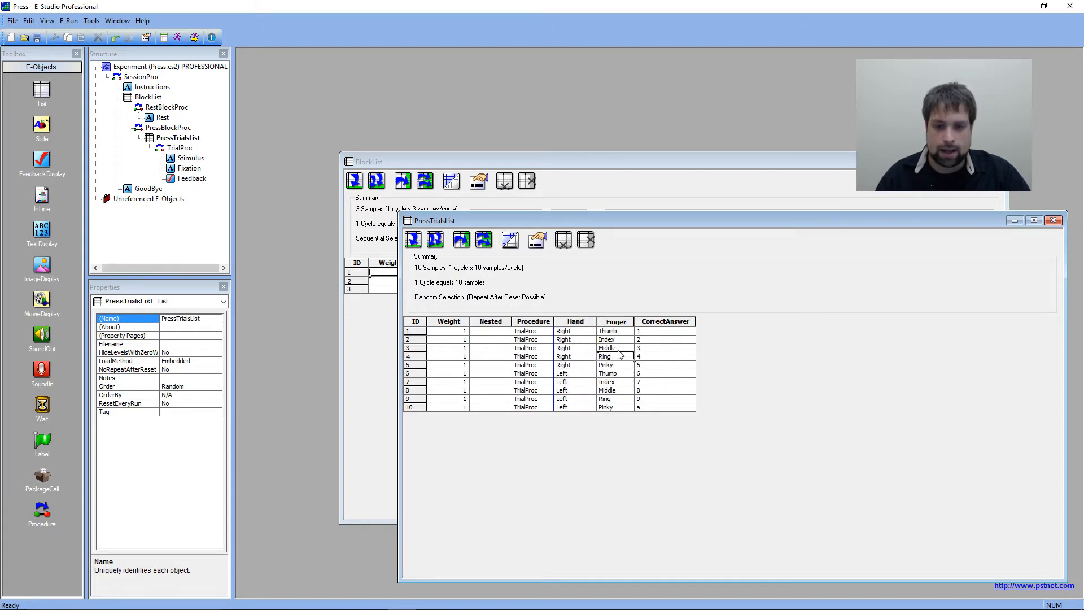
left_click(624, 332)
left_click(624, 339)
left_click(625, 349)
left_click(628, 357)
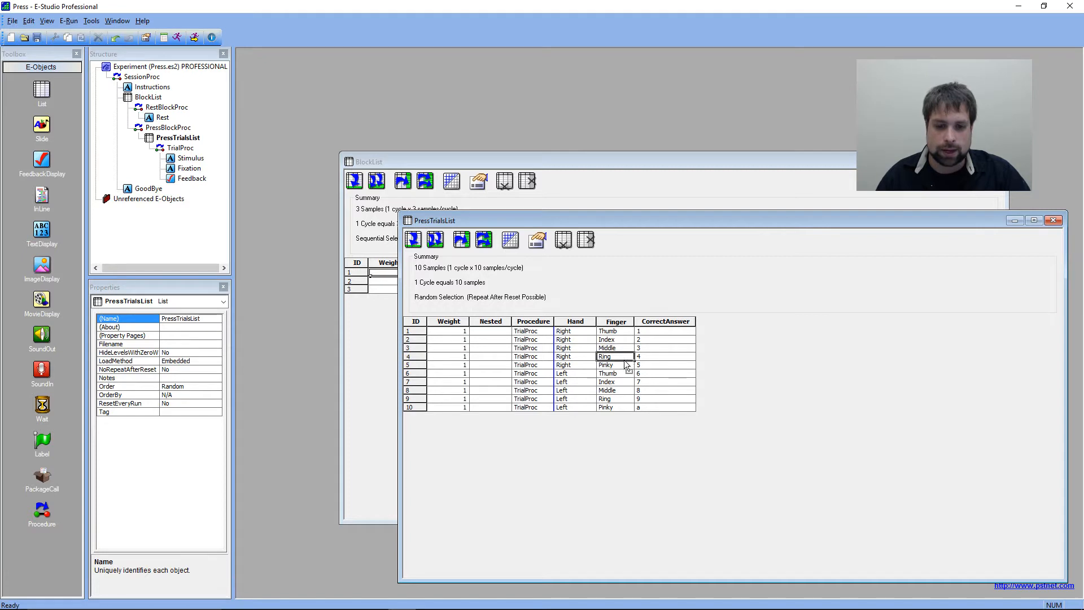
left_click(625, 365)
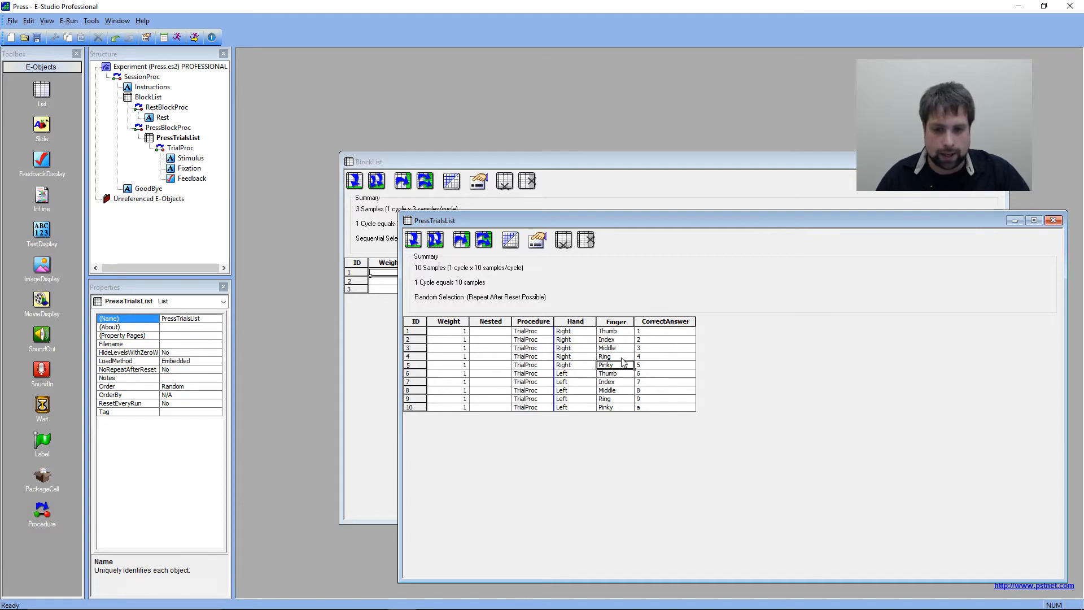
Walk through the CorrectAnswer values in PressTrialsList for each hand and finger, from 1 to a.
left_click_drag(689, 331, 693, 385)
left_click(681, 332)
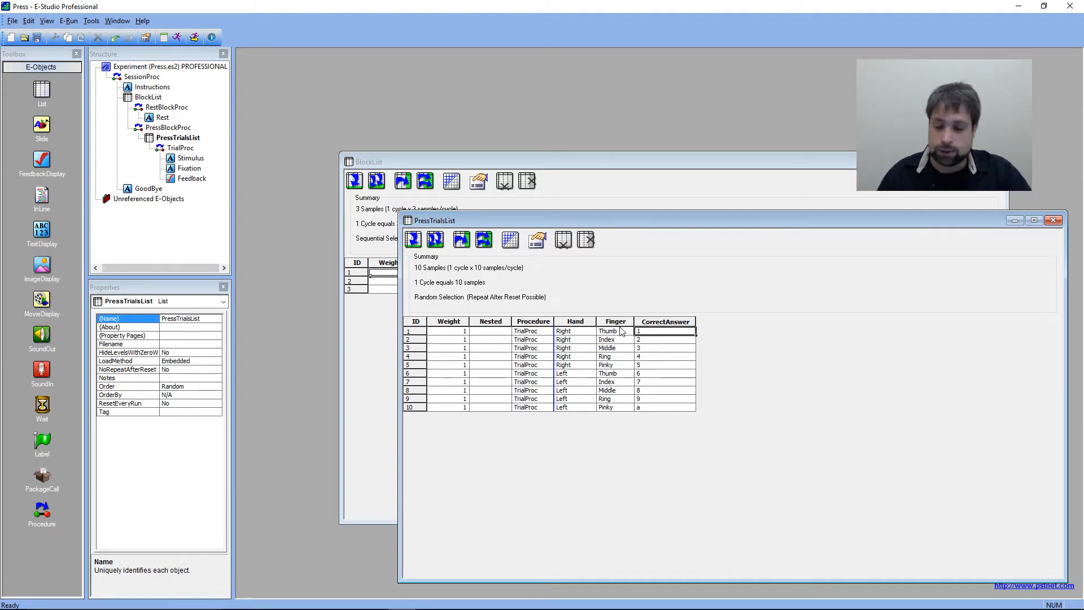
left_click(662, 340)
left_click(661, 349)
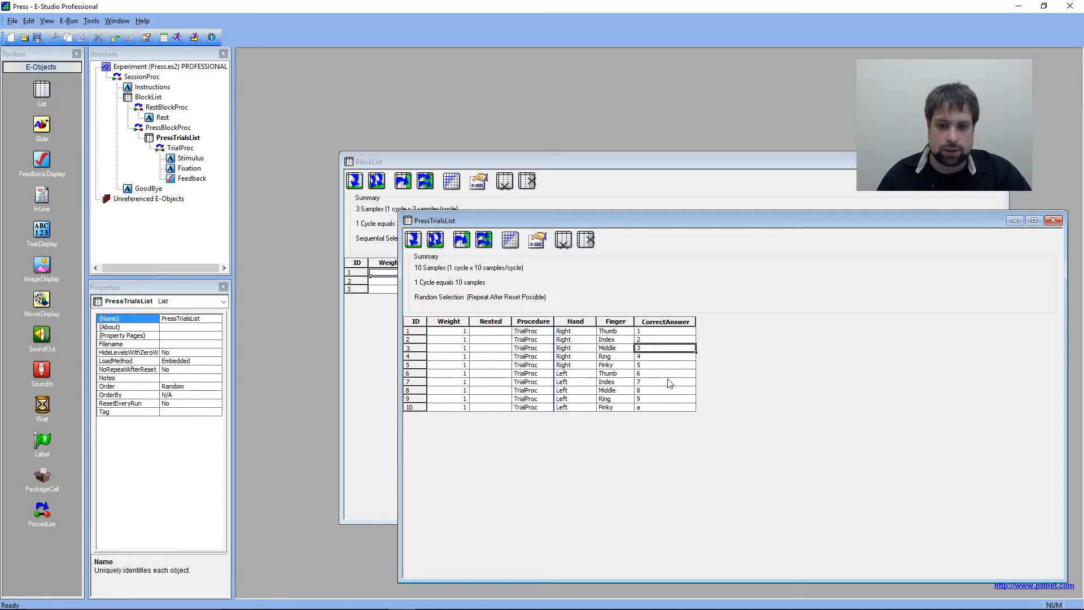
left_click(661, 358)
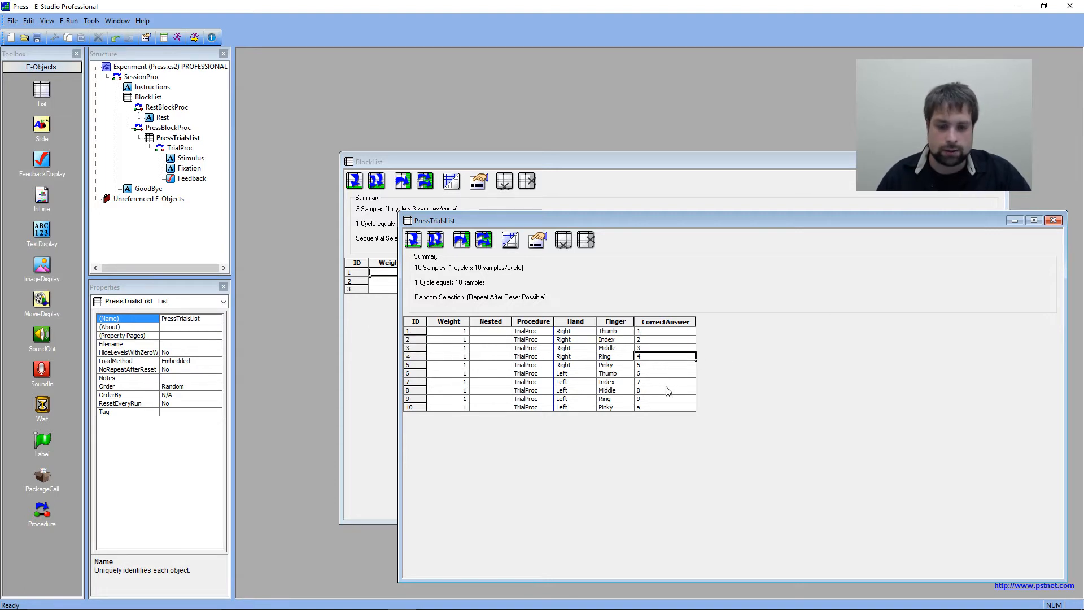
left_click(660, 366)
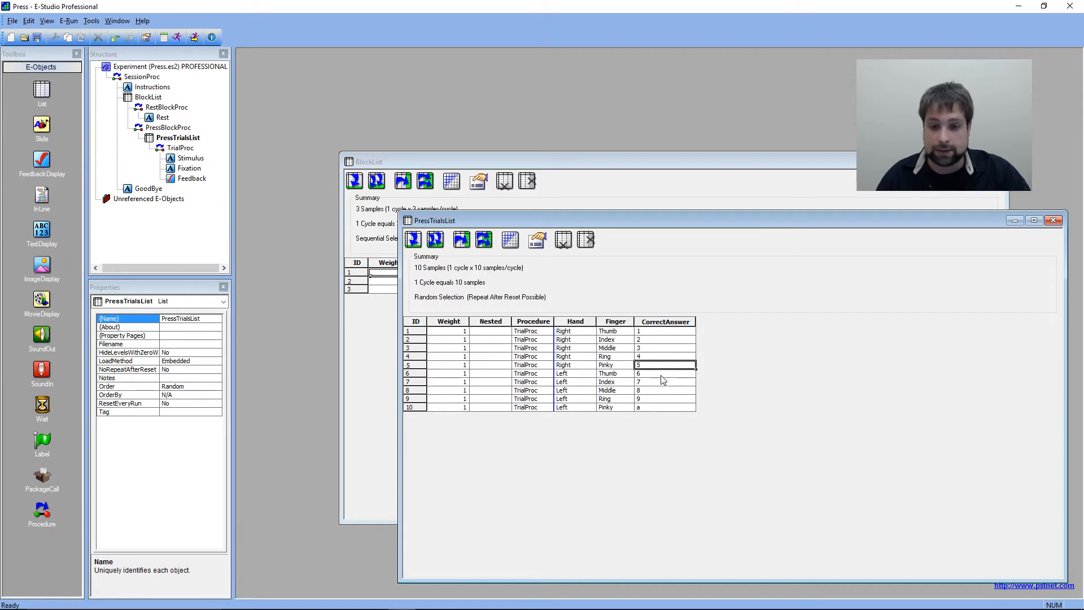
left_click(663, 375)
left_click_drag(657, 384, 653, 414)
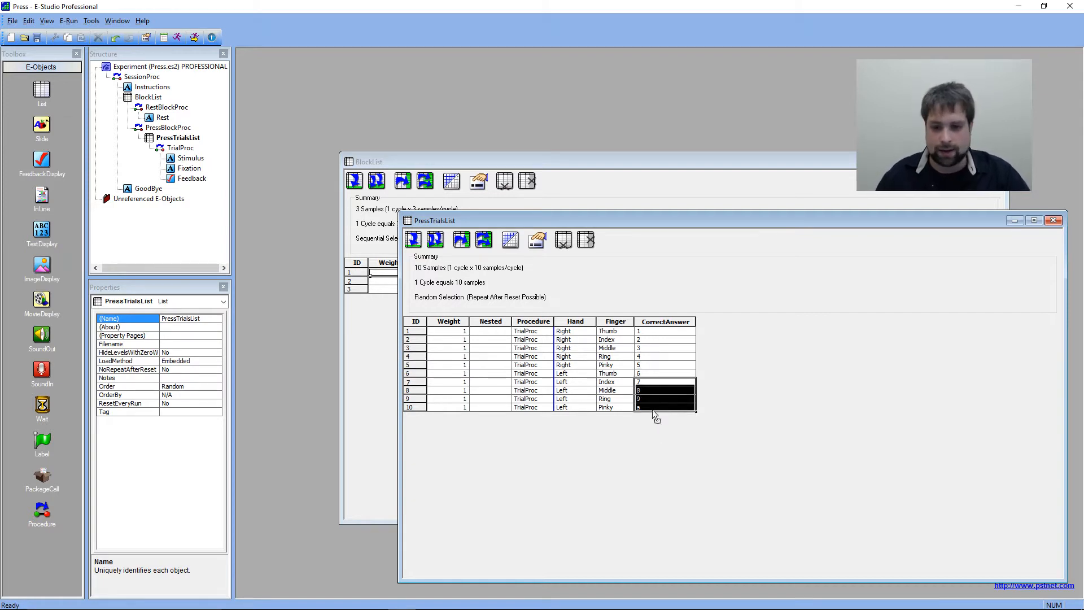
left_click(652, 411)
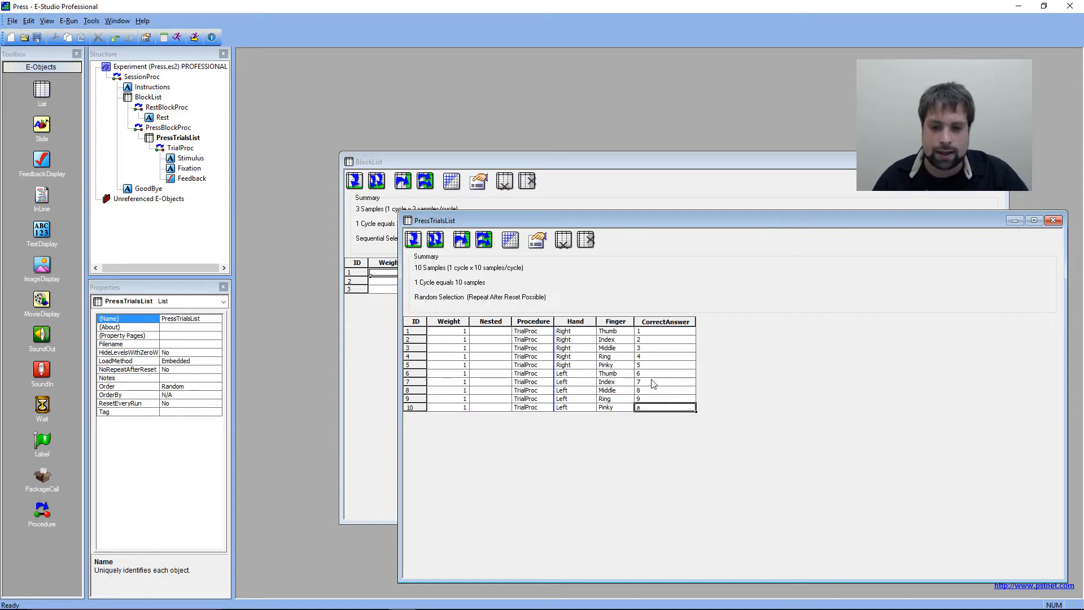
Highlight all CorrectAnswer entries from the first to the tenth trial, and close PressTrialsList and BlockList.
left_click(660, 332)
left_click_drag(662, 335, 666, 416)
left_click(670, 384)
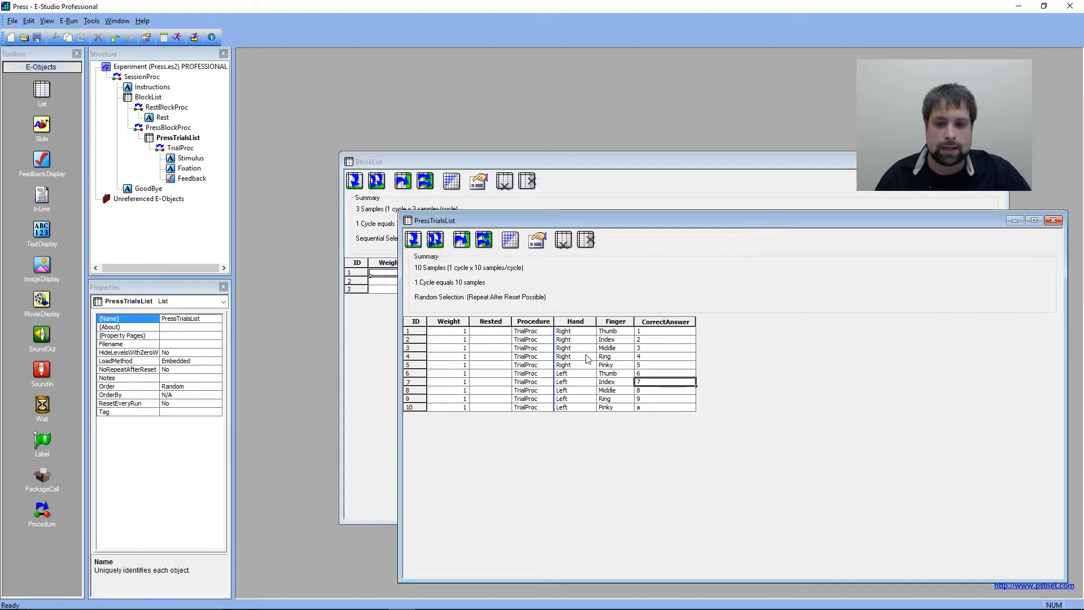
left_click(654, 332)
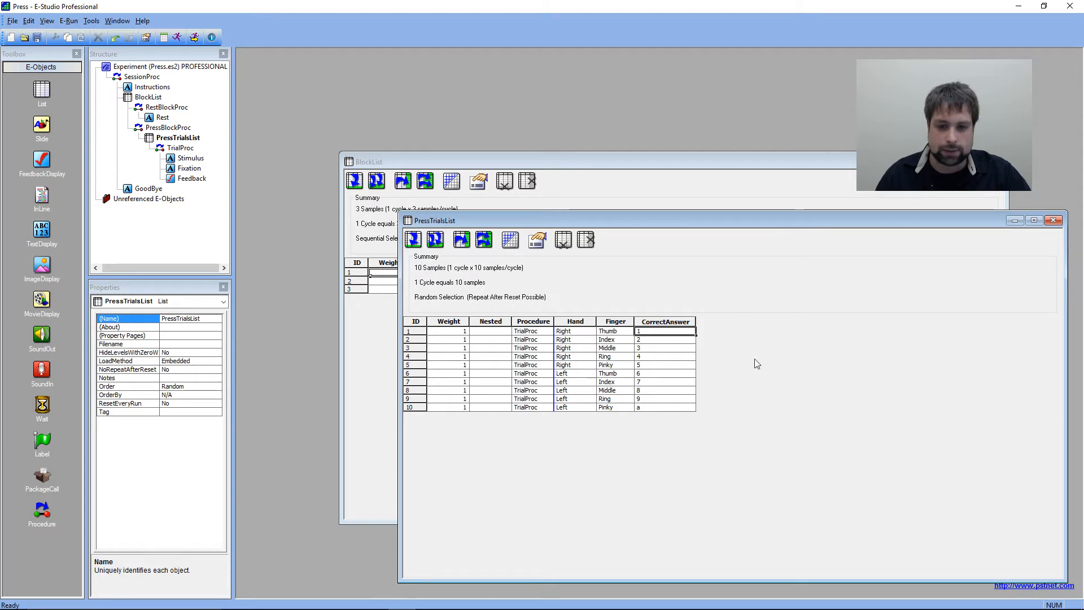
left_click(1054, 220)
left_click(1000, 162)
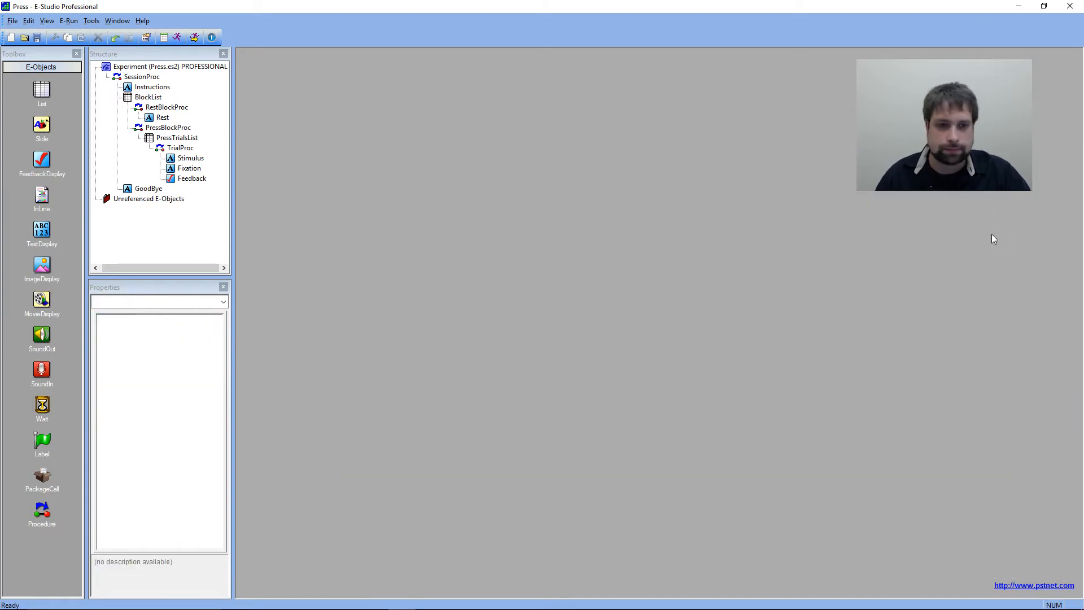
Open the Stimulus object and highlight its [Hand] [Finger] attribute text.
double_click(191, 160)
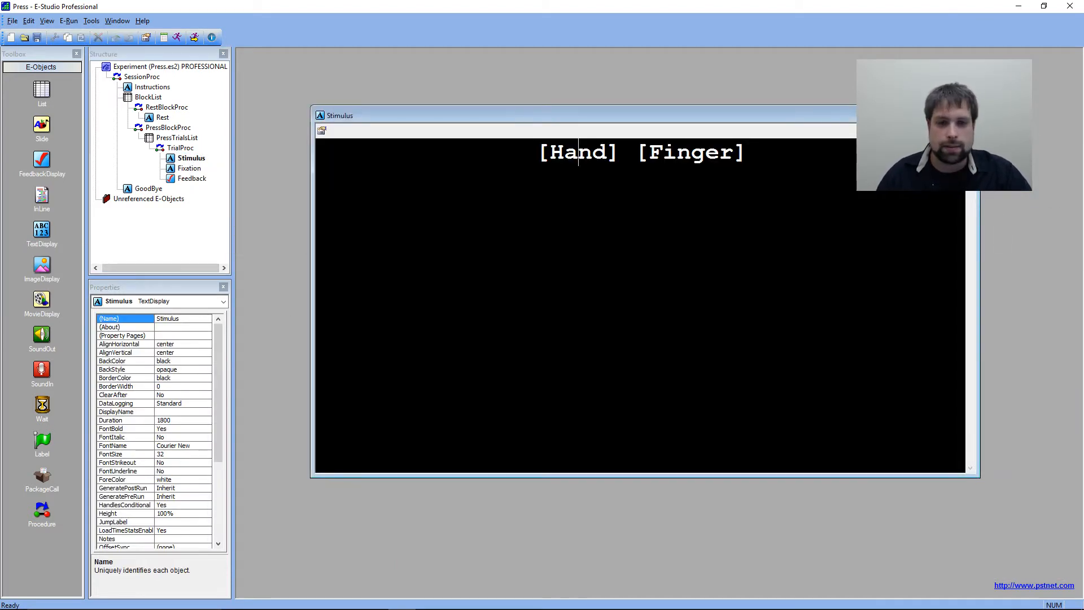
key("ctrl+a")
left_click(747, 152)
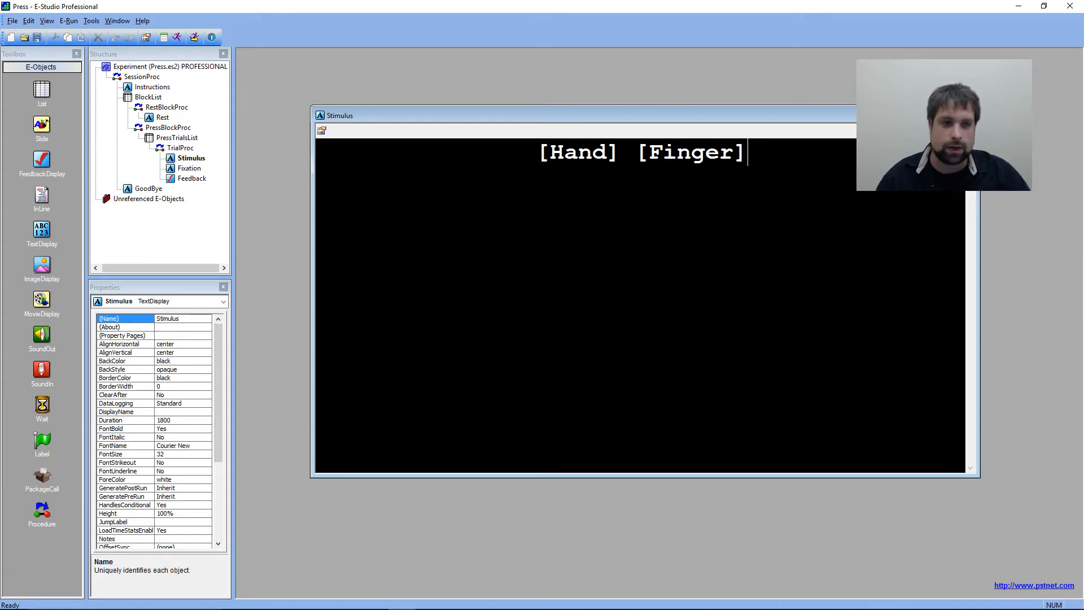
Show the Stimulus duration and input properties and highlight the correct-response attribute [CorrectAnswer].
left_click(321, 131)
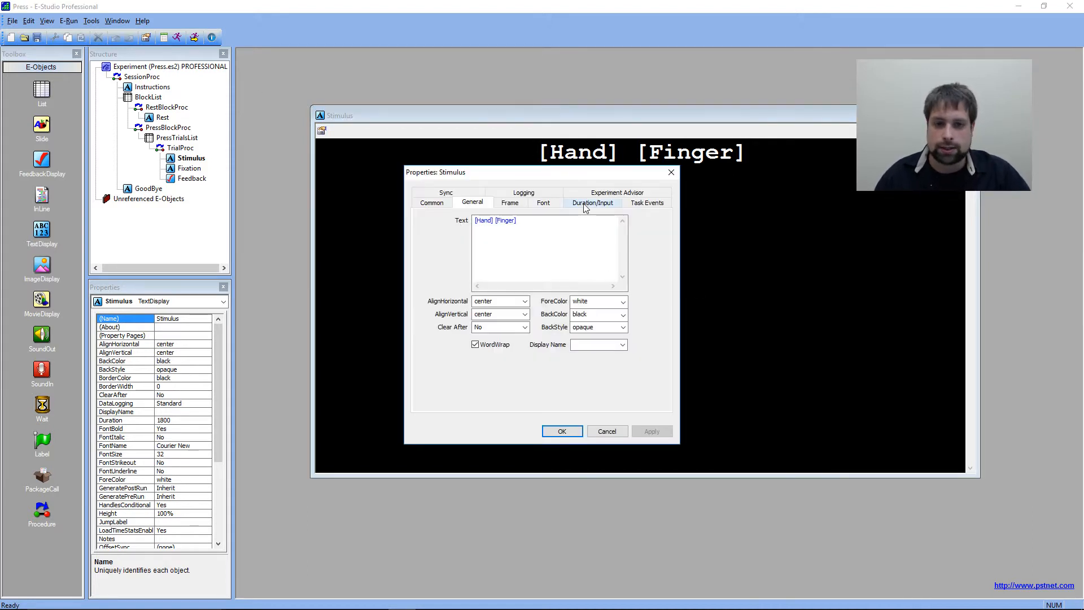
left_click(592, 204)
left_click(659, 296)
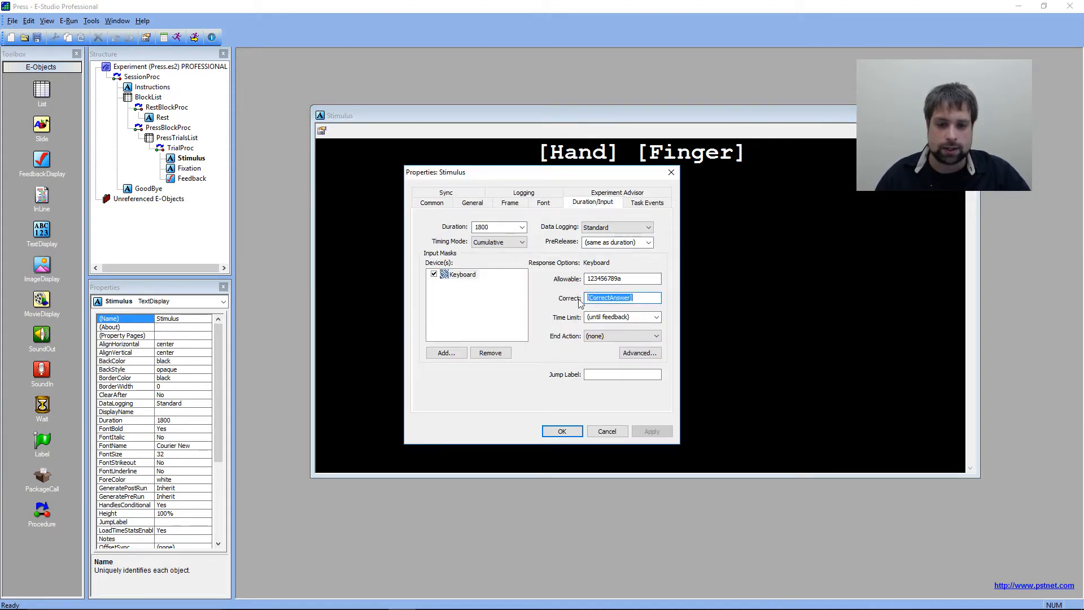
left_click(658, 297)
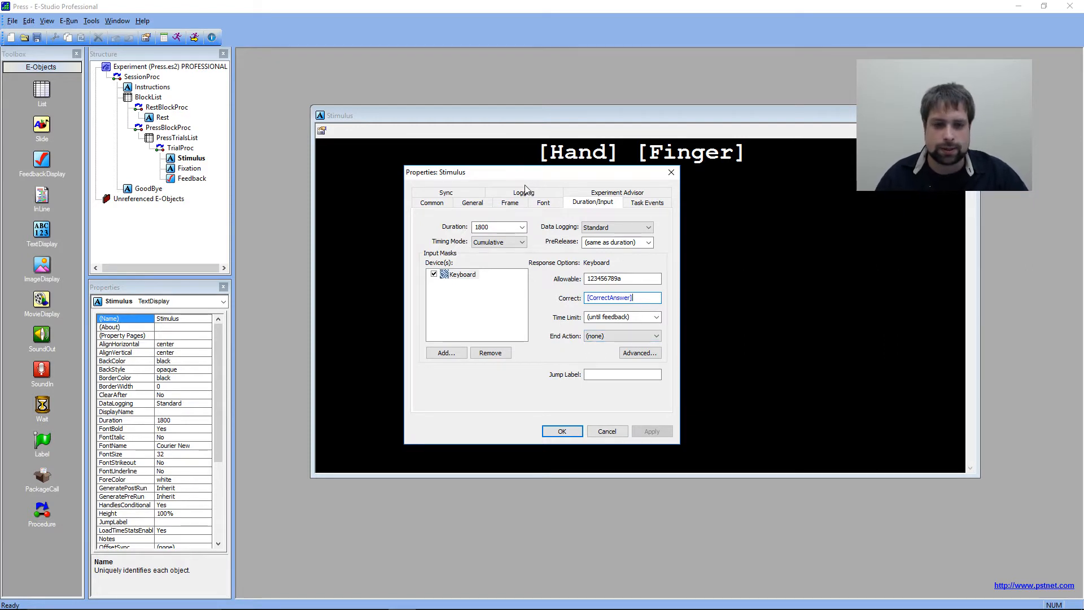
Move the properties dialog clear of the Stimulus text and check the advanced keyboard response options.
left_click_drag(530, 173, 594, 206)
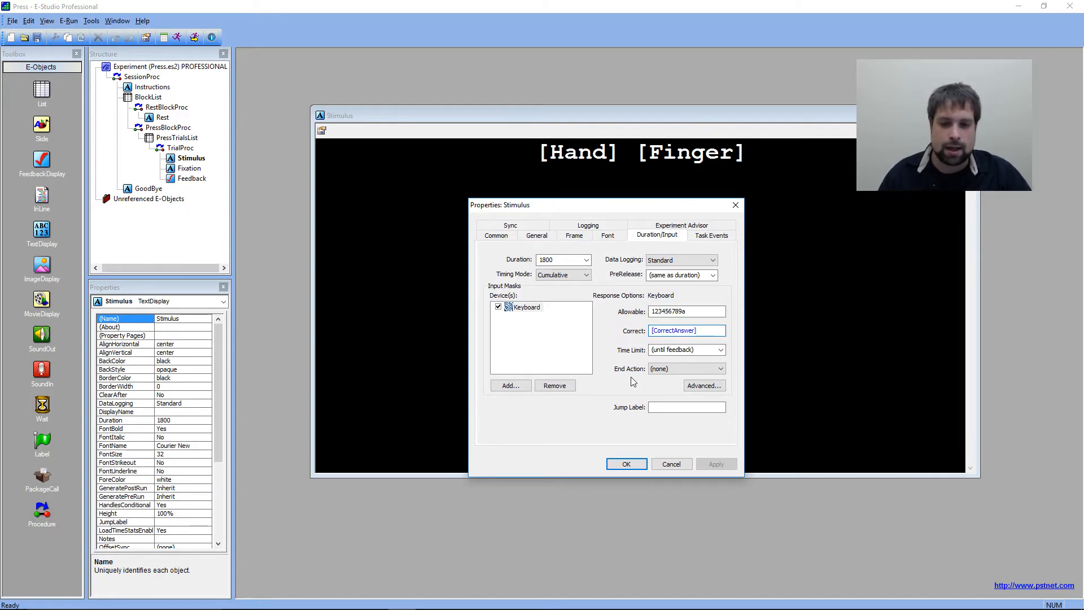
left_click(705, 386)
left_click(533, 388)
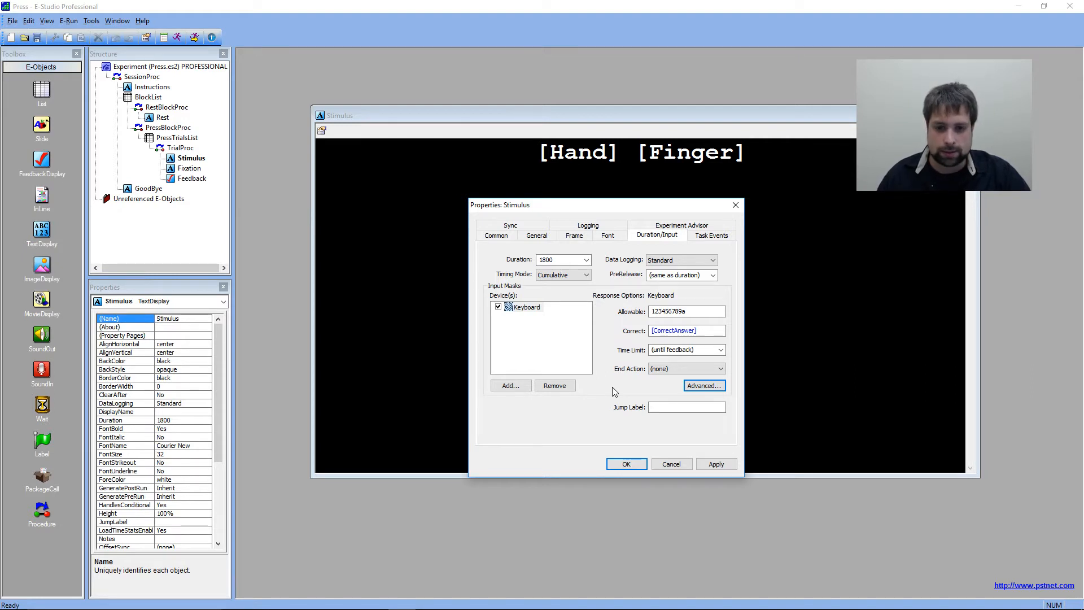
Highlight the Stimulus duration value, accept the properties and close the Stimulus display.
double_click(548, 260)
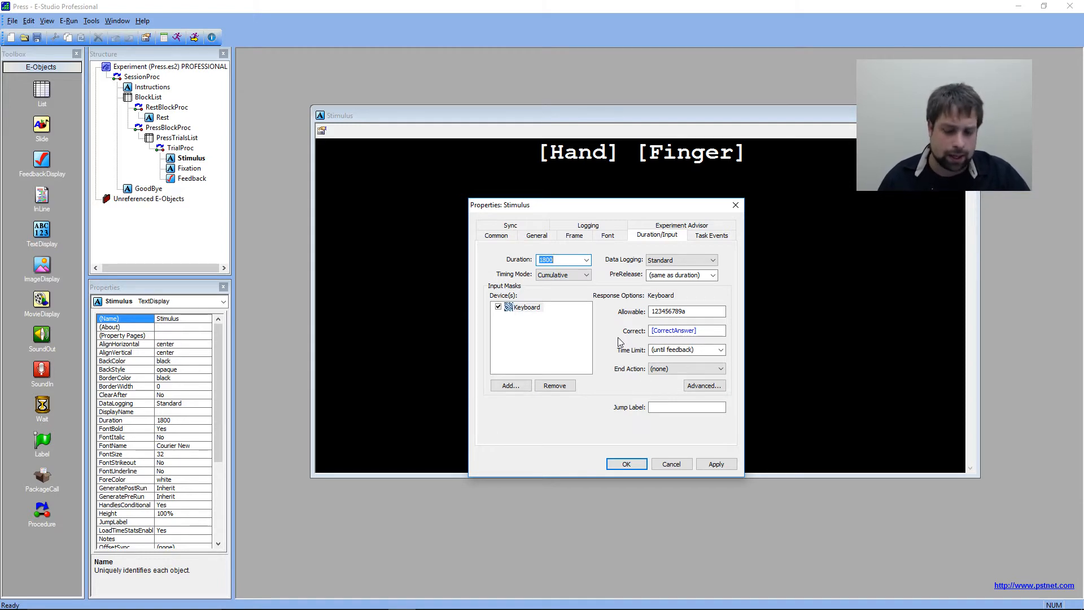
left_click(555, 261)
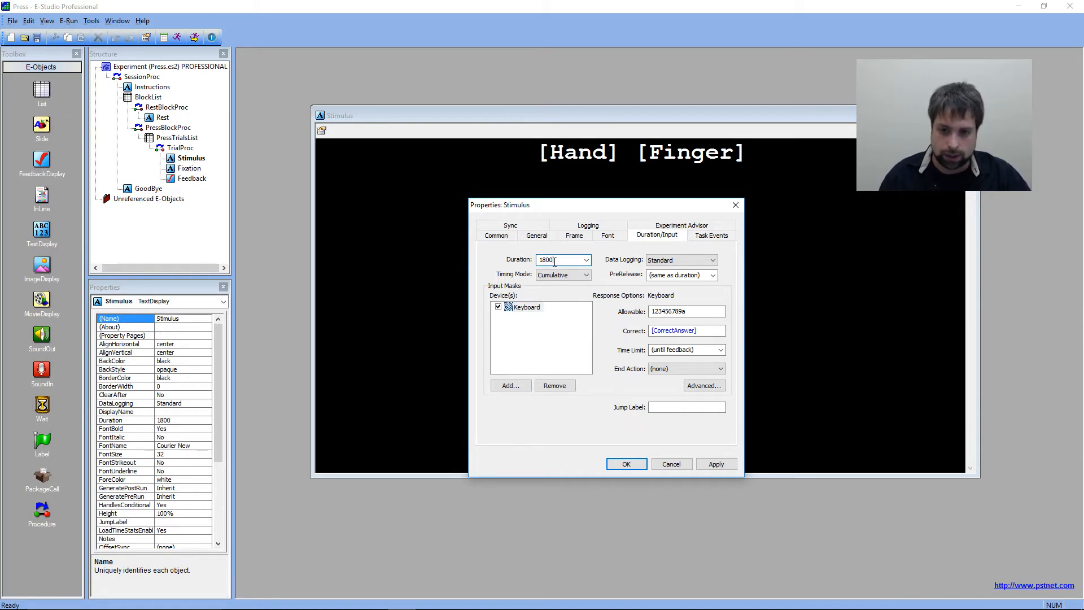
left_click(626, 463)
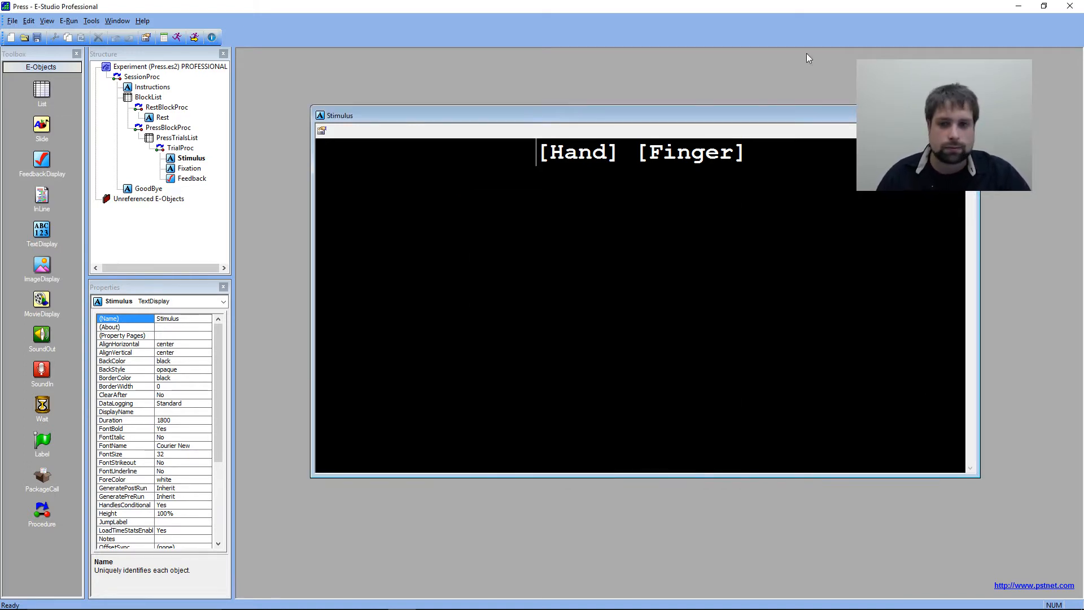
left_click(970, 115)
Open the Stimulus and Fixation objects, highlight the fixation cross, and reposition the Fixation display over the Stimulus.
double_click(191, 157)
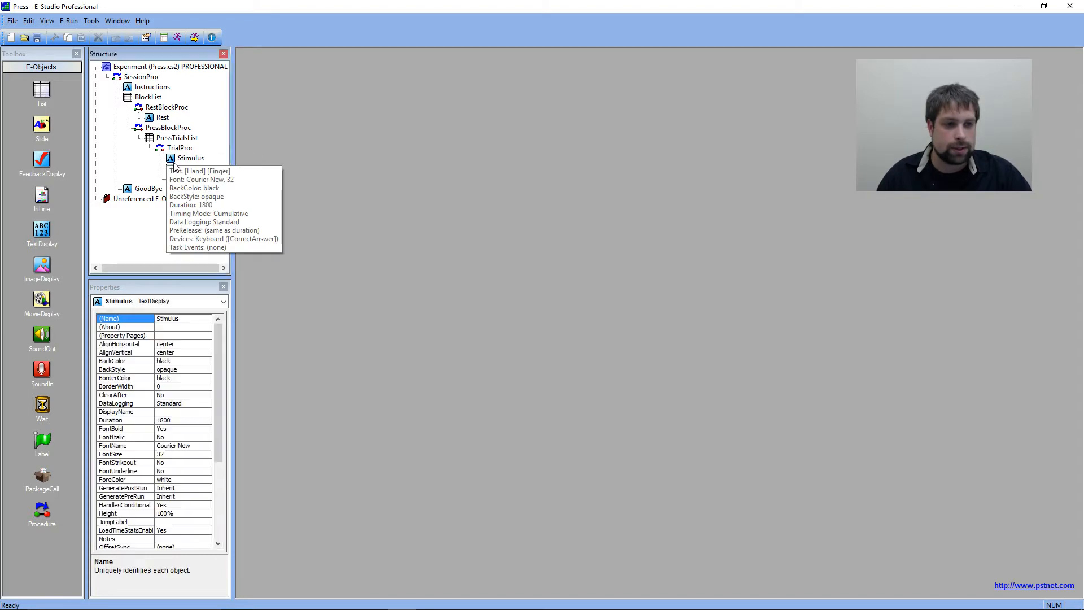
double_click(189, 167)
double_click(714, 243)
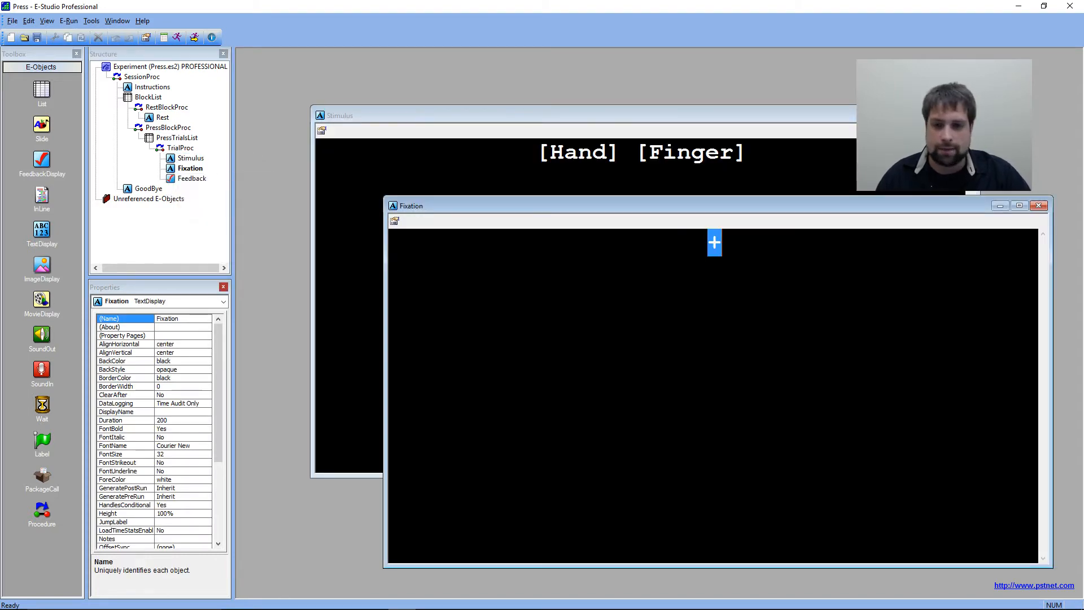
left_click(734, 254)
left_click_drag(445, 205, 403, 152)
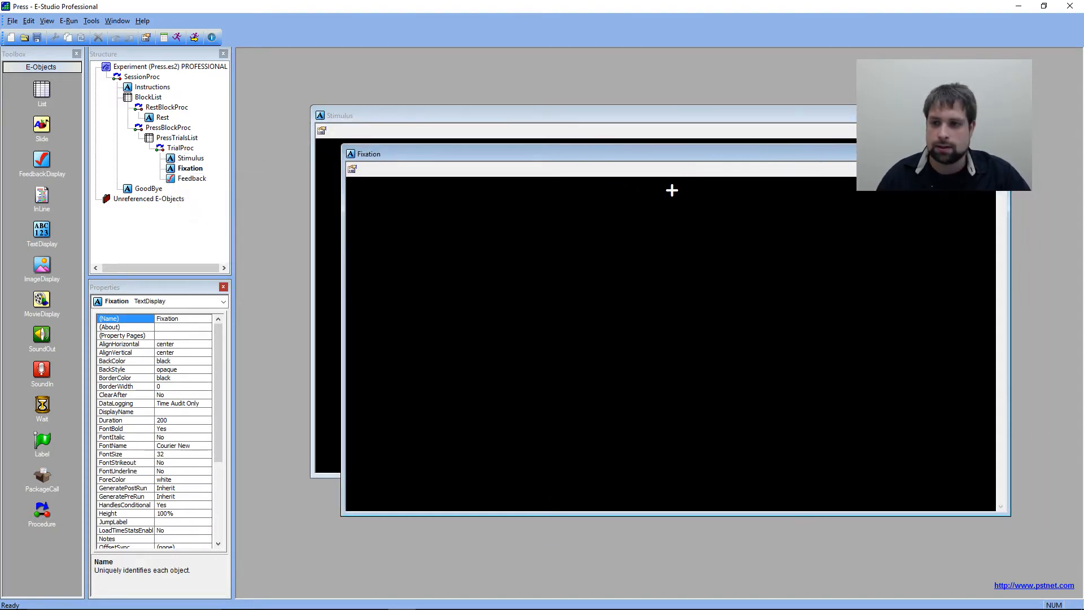
Close the Fixation and Stimulus displays, and open the Feedback object in a fully visible position.
left_click(1000, 154)
left_click(970, 115)
double_click(192, 179)
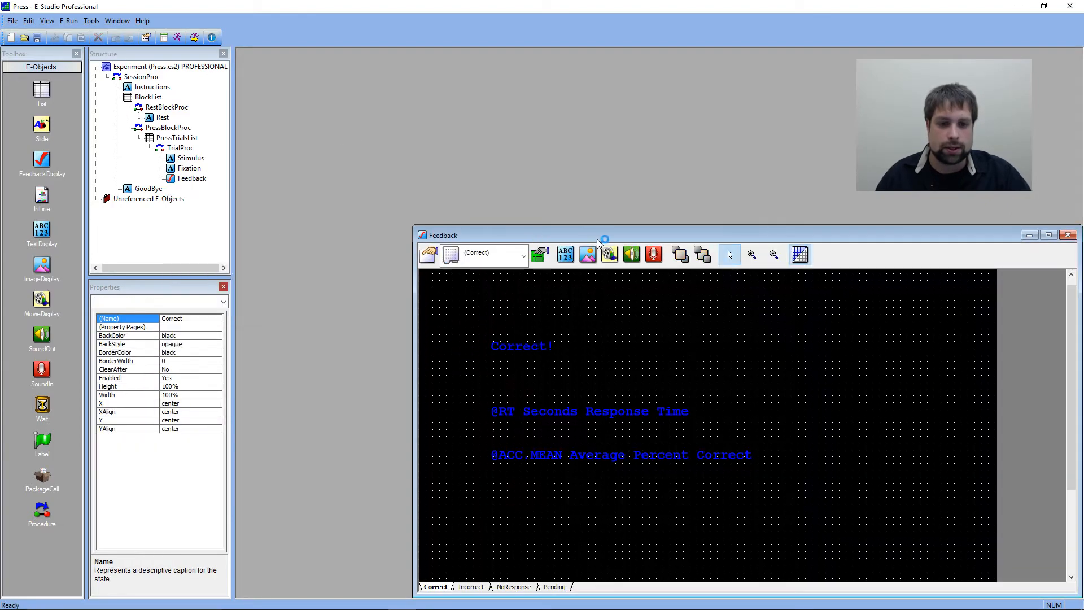
left_click_drag(599, 243, 485, 156)
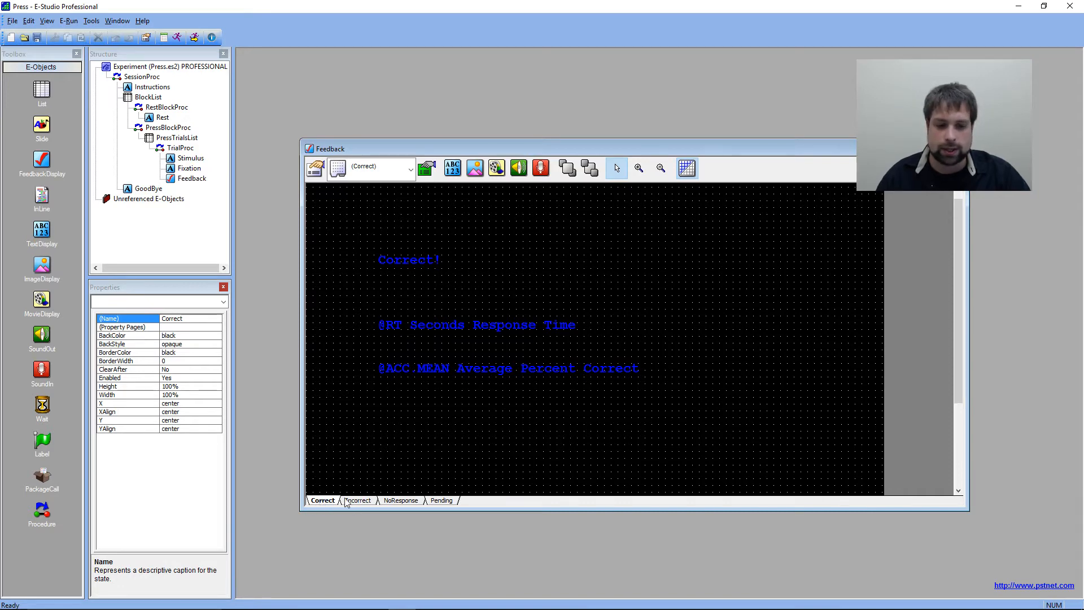
Check the Incorrect and Correct states of the Feedback object, and close its display.
left_click(361, 501)
left_click(314, 501)
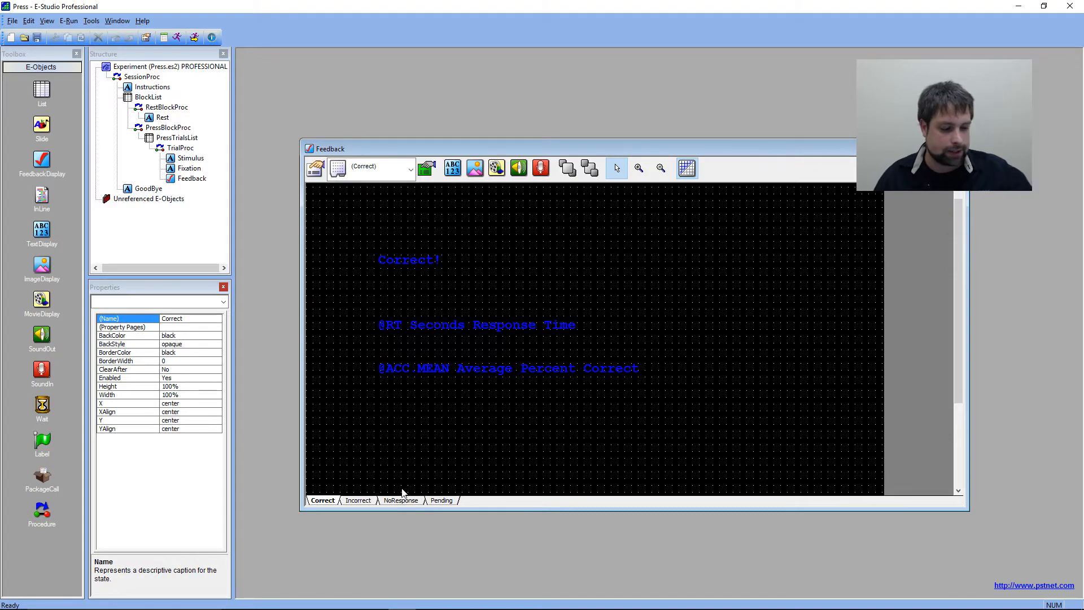
left_click(960, 149)
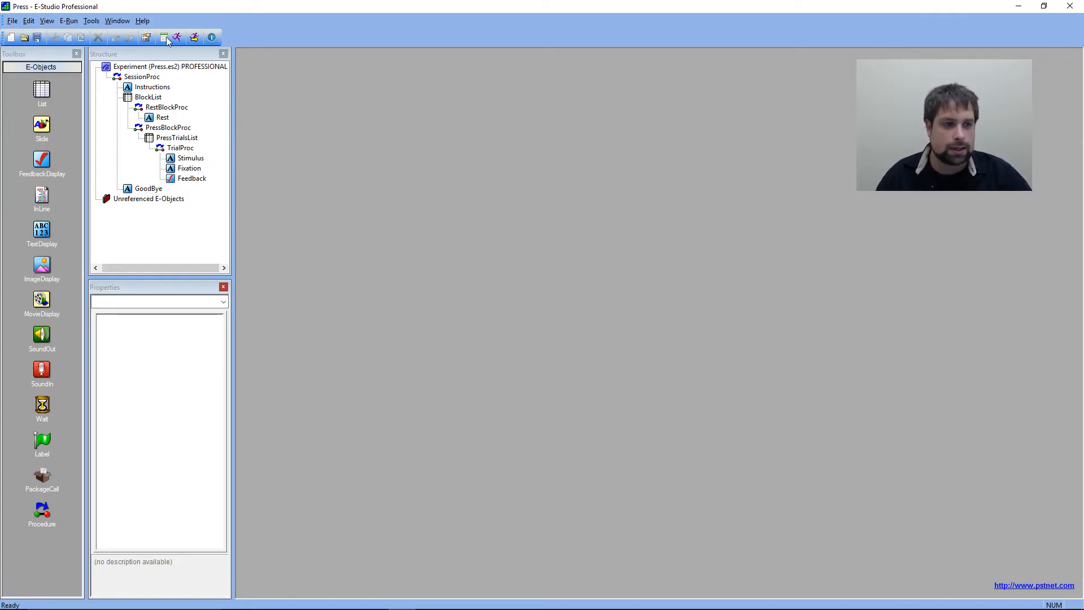
Add the fMRI package to the Experiment object's packages, apply the change and accept the properties.
double_click(186, 67)
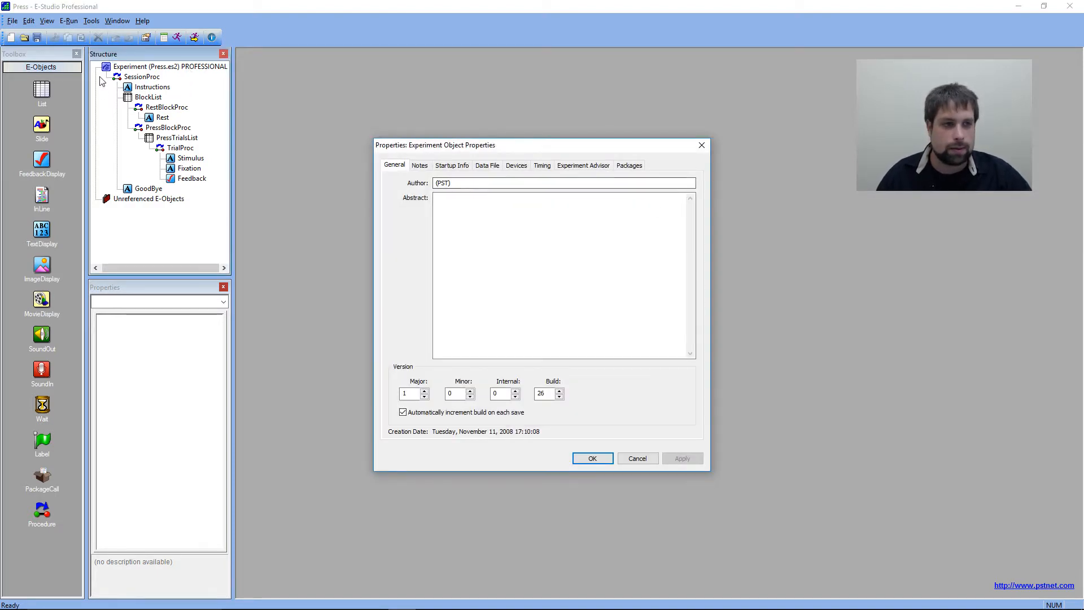
left_click(702, 145)
double_click(143, 68)
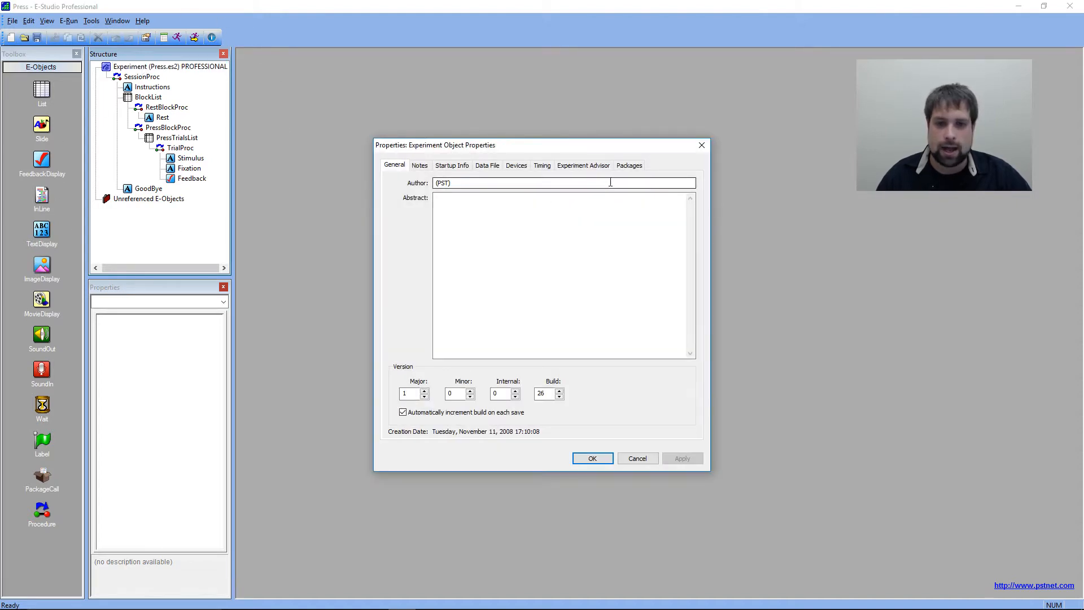
left_click(626, 166)
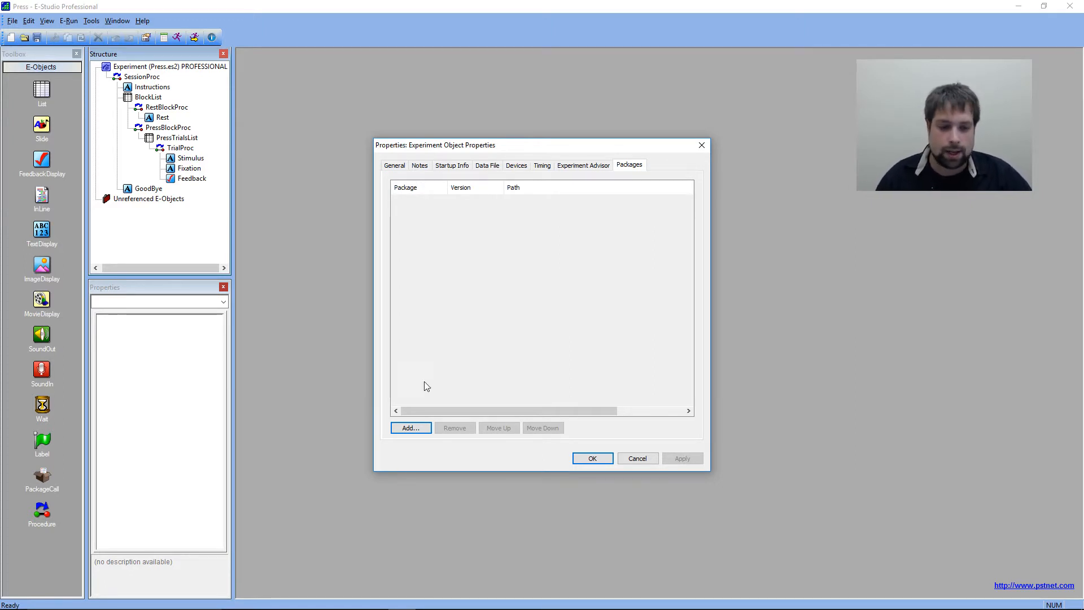
left_click(413, 429)
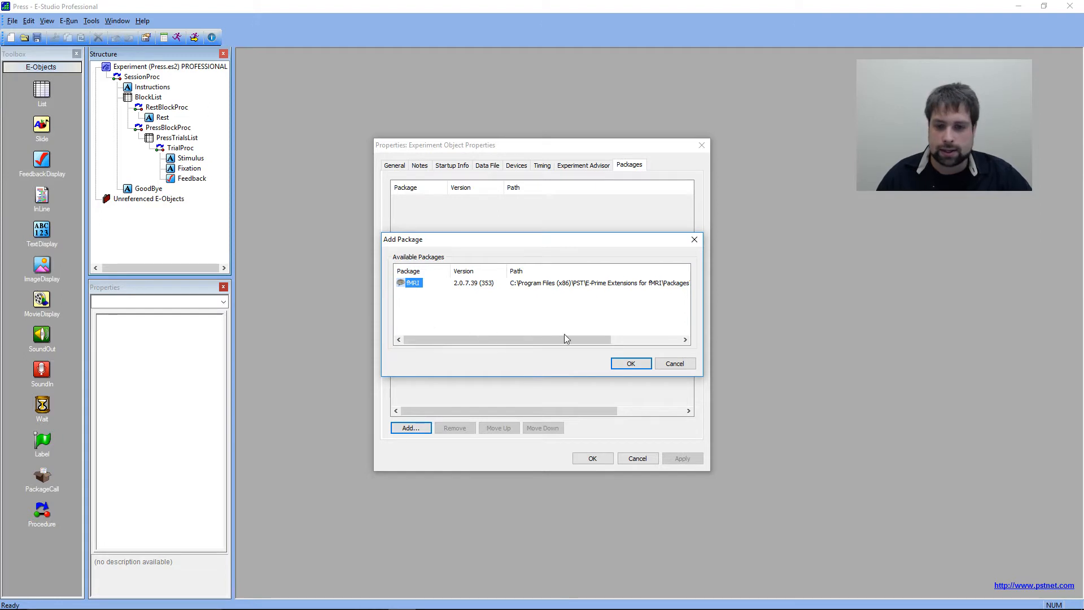
left_click(630, 364)
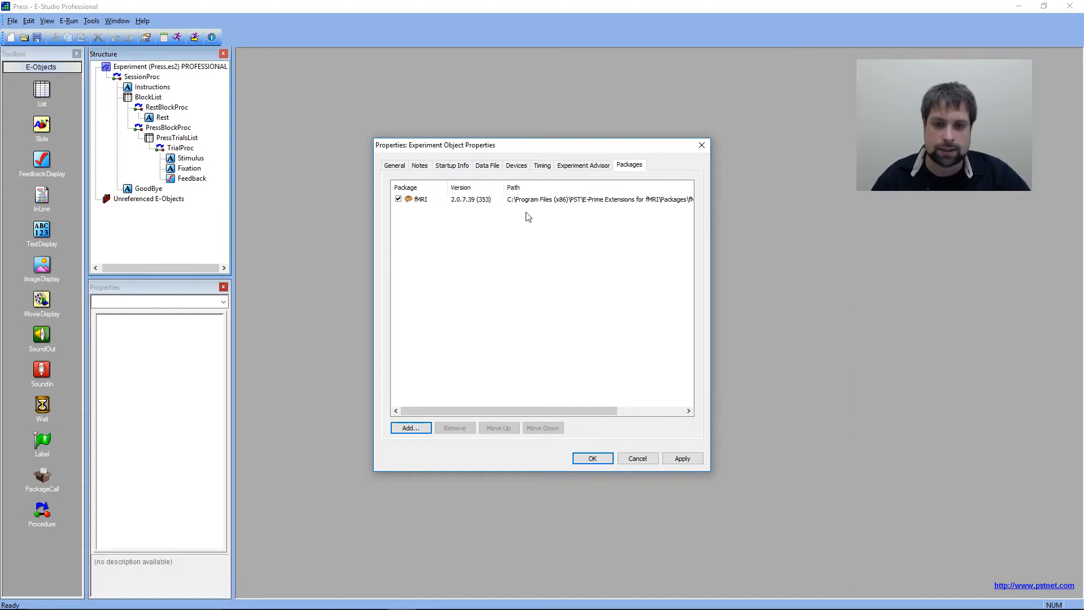
mouse_move(537, 410)
left_mouse_down()
mouse_move(640, 417)
mouse_move(581, 405)
mouse_move(520, 410)
left_mouse_up()
left_click(682, 458)
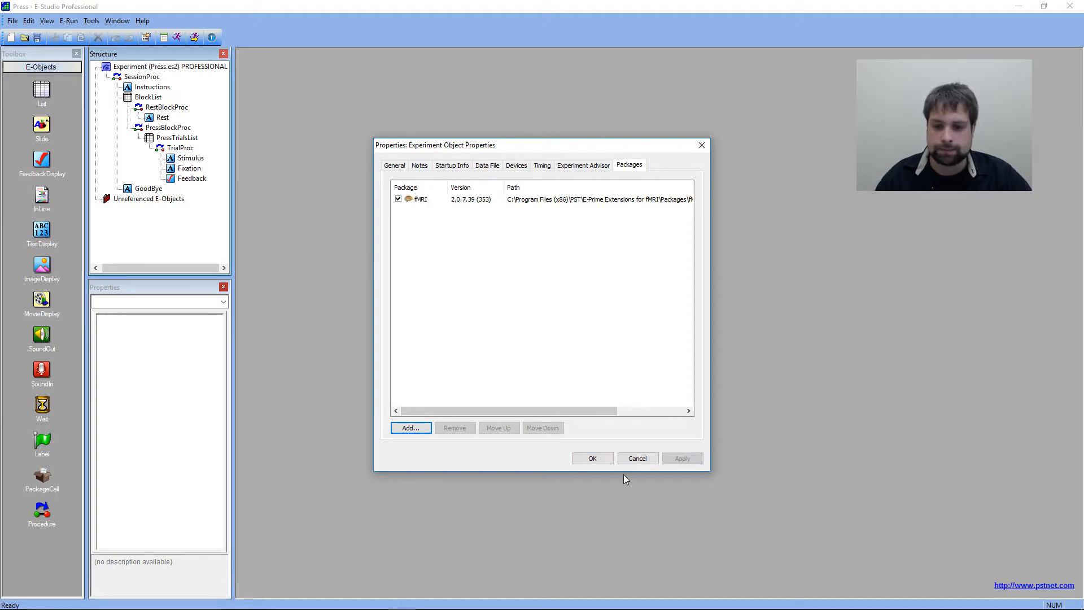
left_click(585, 458)
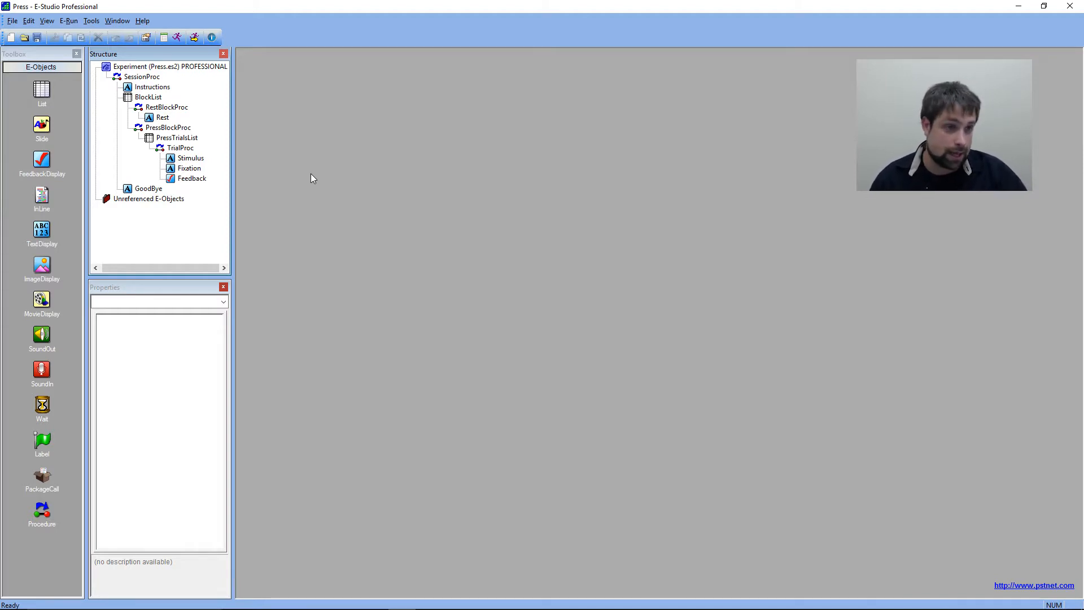
Open SessionProc and insert a PackageCall object at the start of its timeline, before Instructions.
double_click(142, 77)
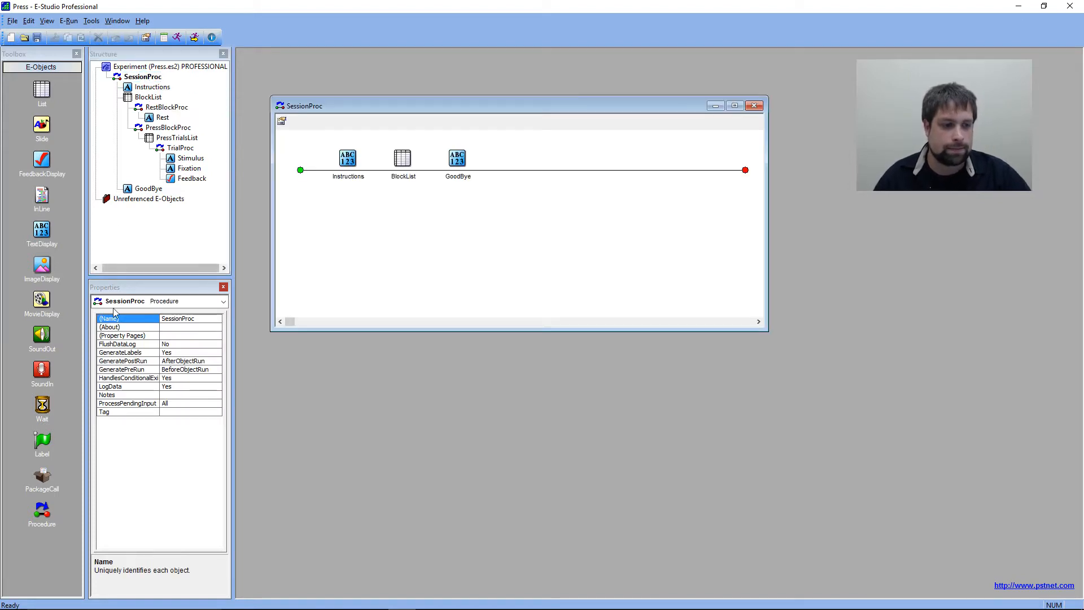
left_click_drag(42, 478, 39, 476)
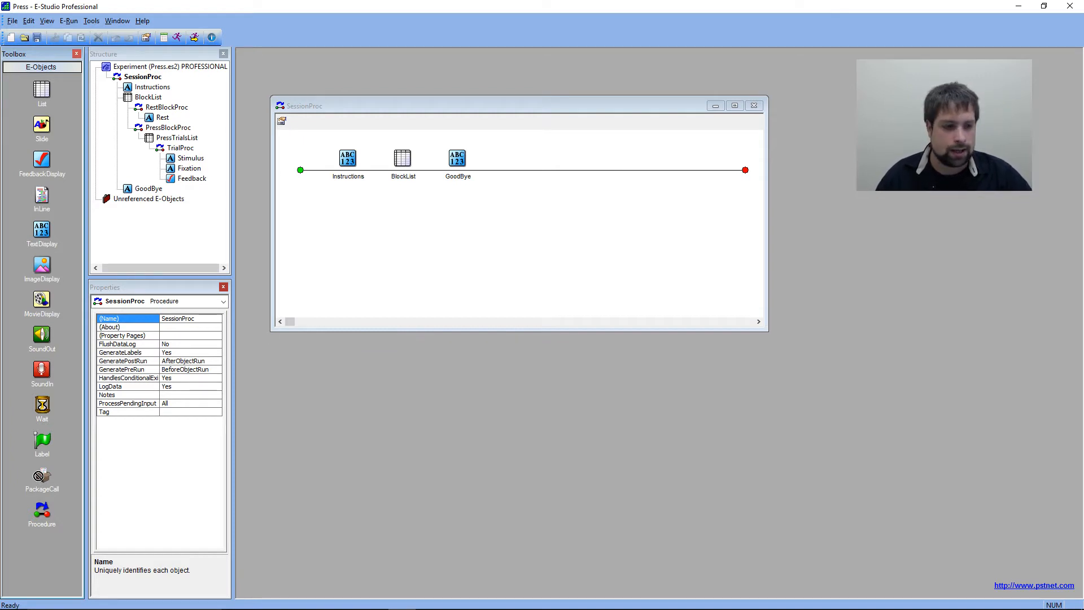
left_click_drag(39, 476, 328, 228)
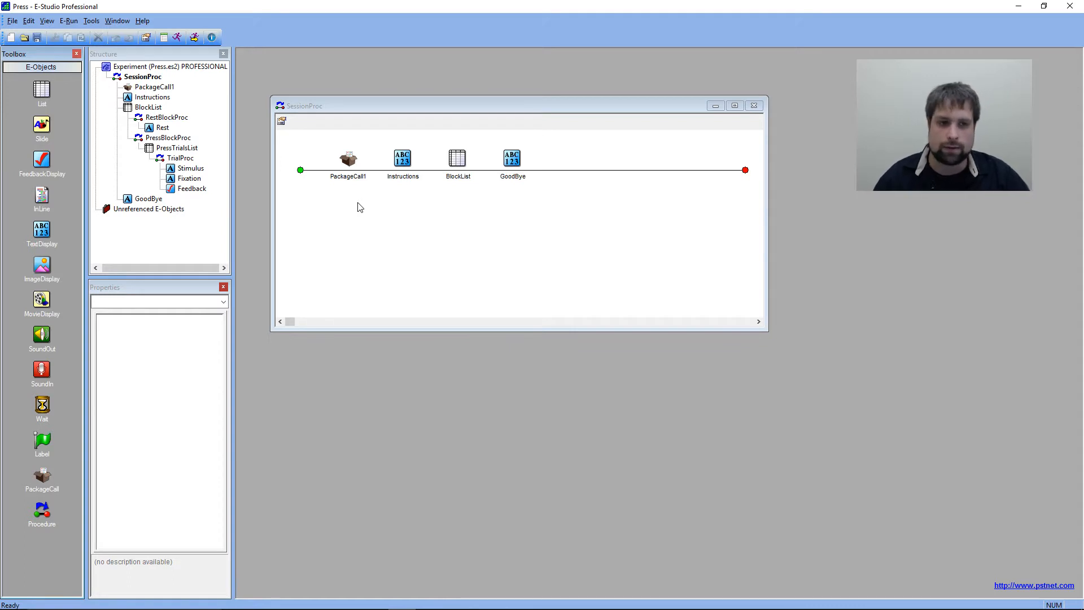
left_click(350, 231)
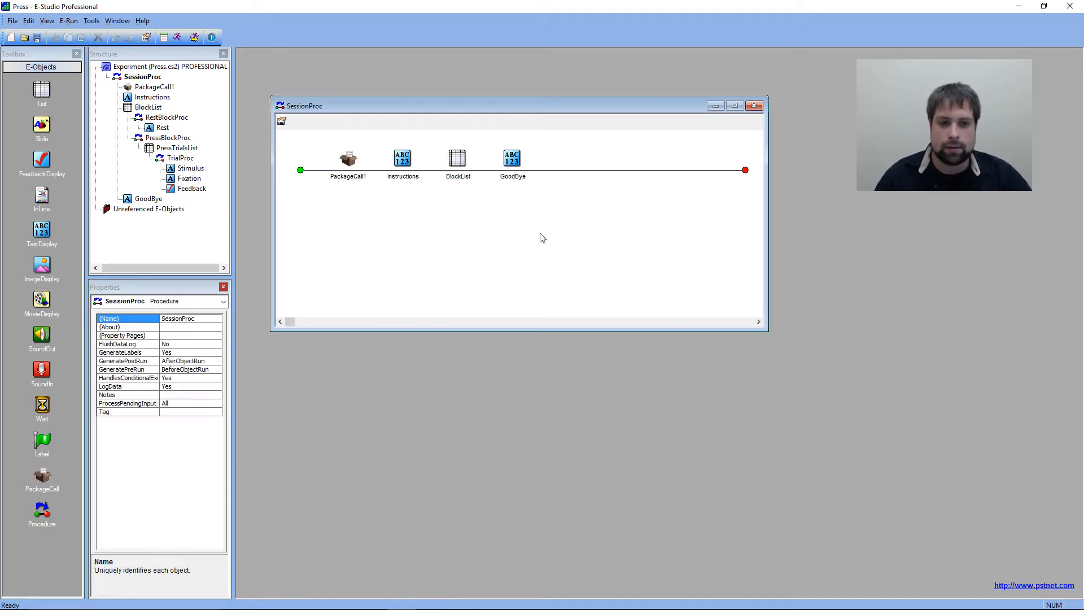
Open the new PackageCall's properties and set its package to fMRI and its routine to SessionInit.
double_click(353, 170)
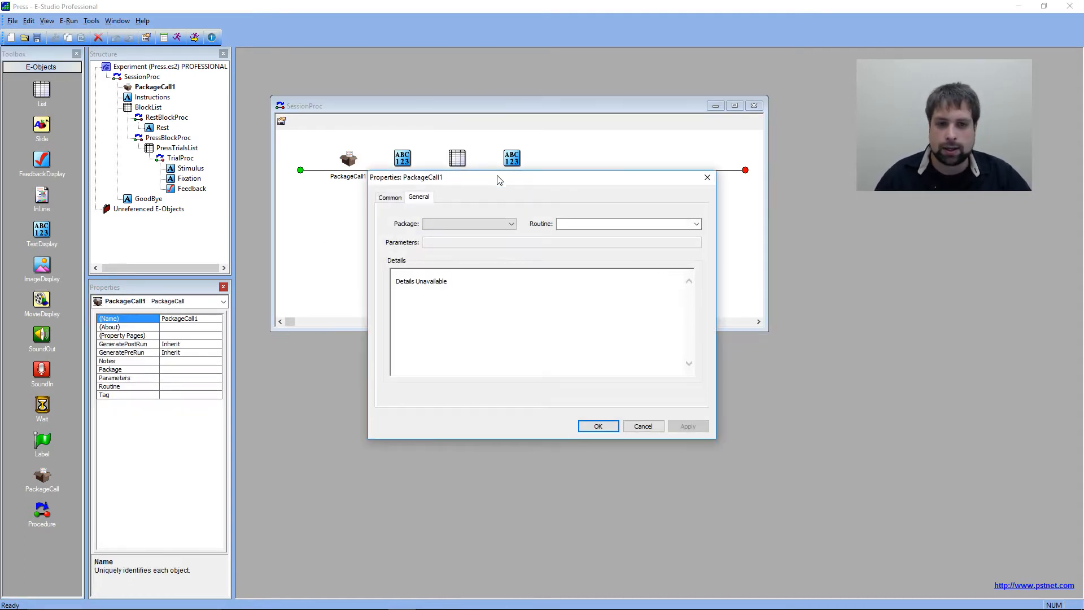
left_click_drag(500, 180, 649, 128)
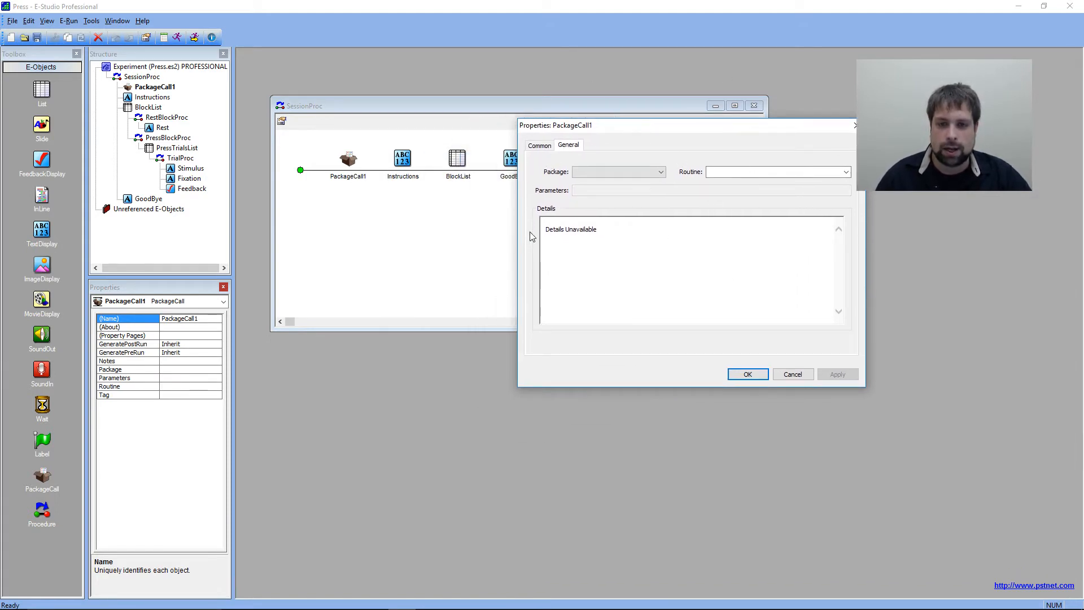
left_click(617, 172)
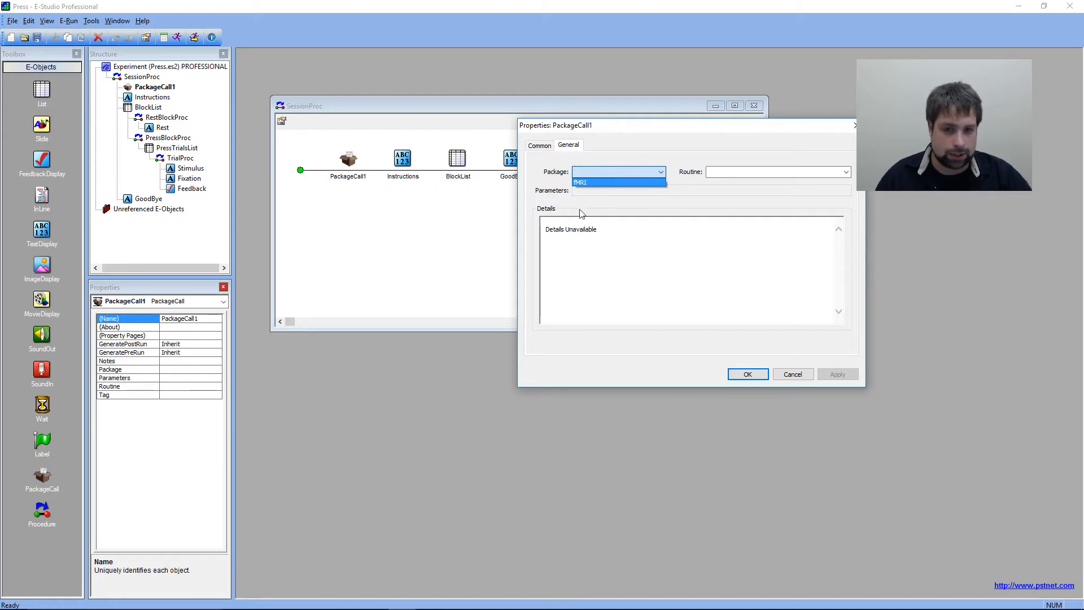
left_click(602, 183)
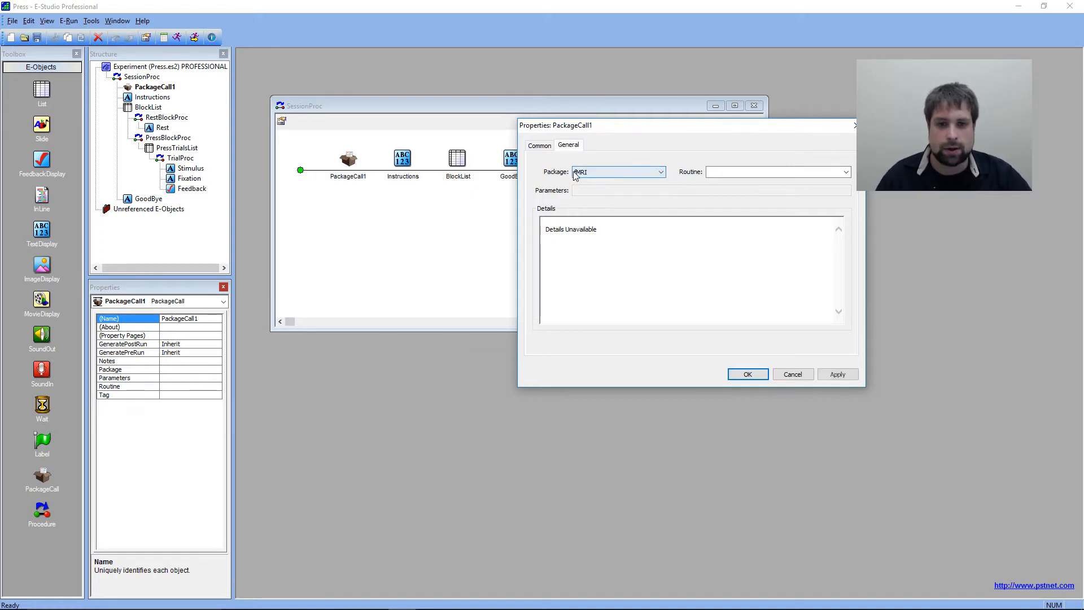
left_click_drag(689, 133, 514, 202)
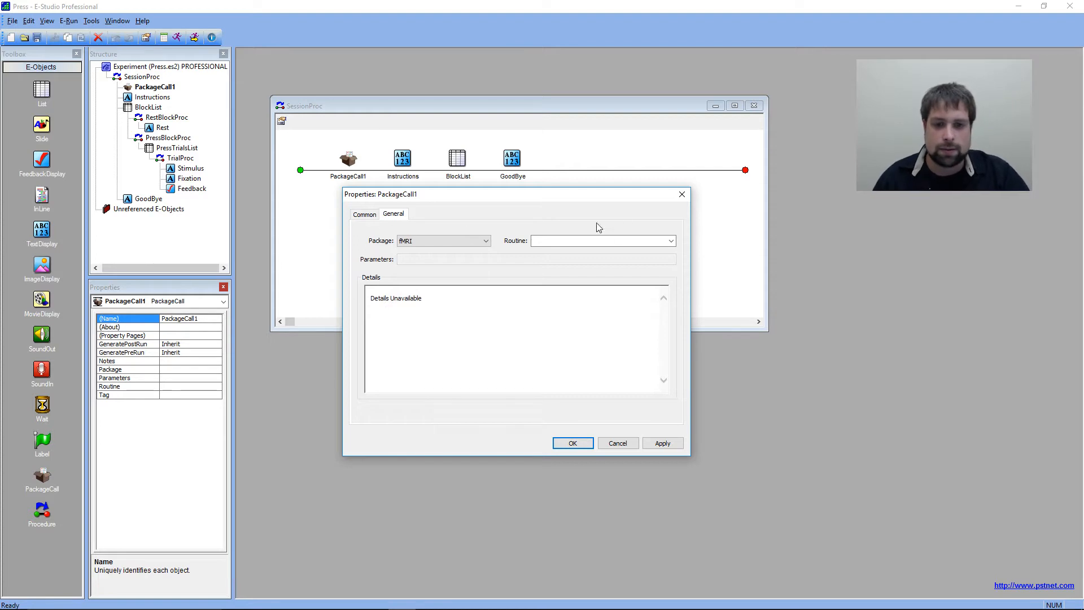
left_click(671, 241)
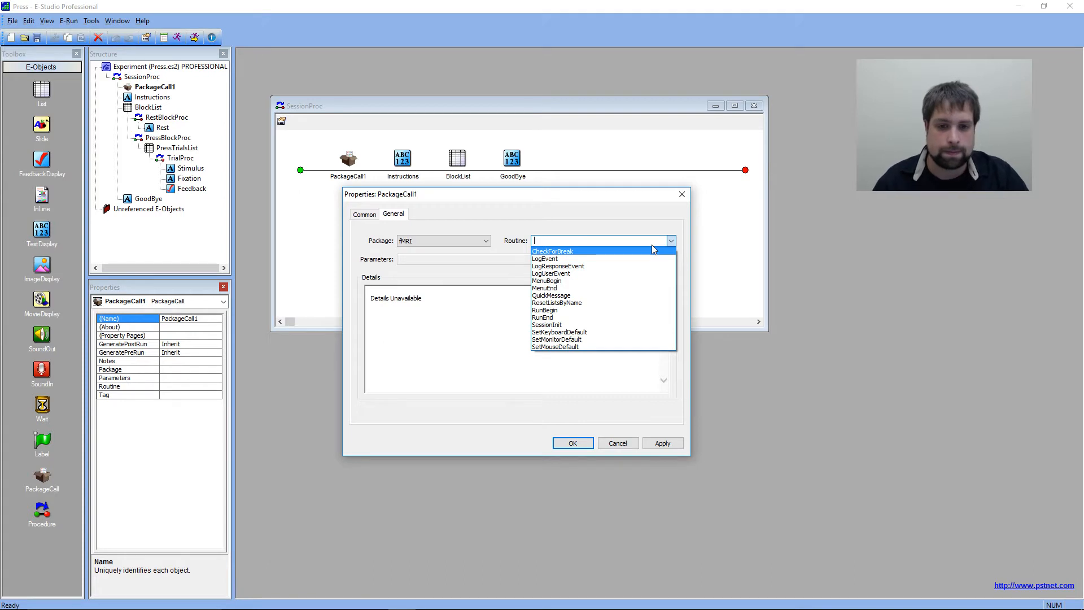
left_click(585, 325)
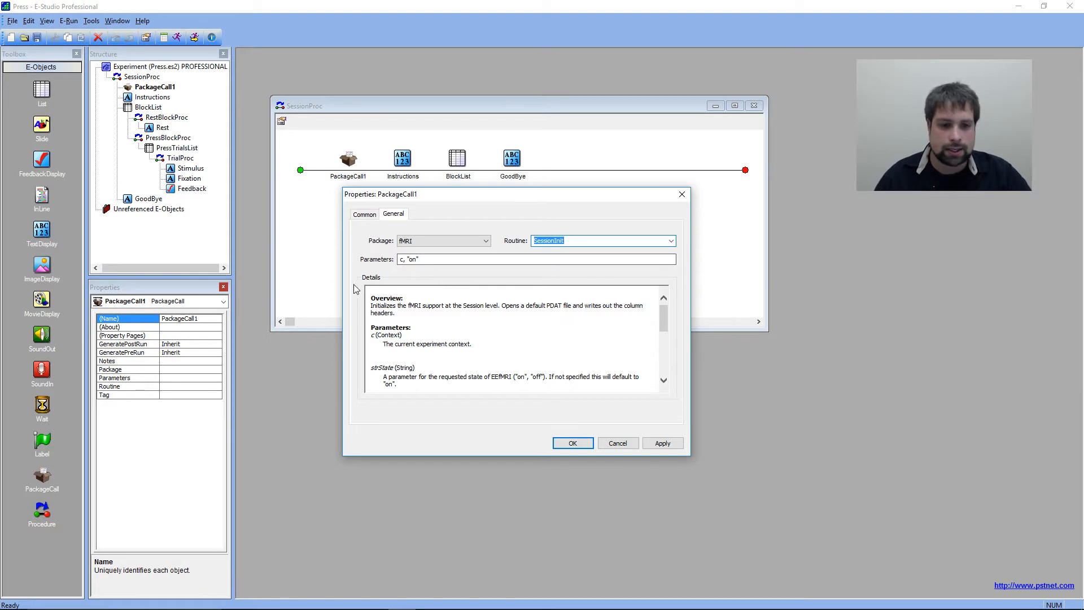
Read the SessionInit routine's overview and the description of its strState parameter in the details.
left_click(373, 306)
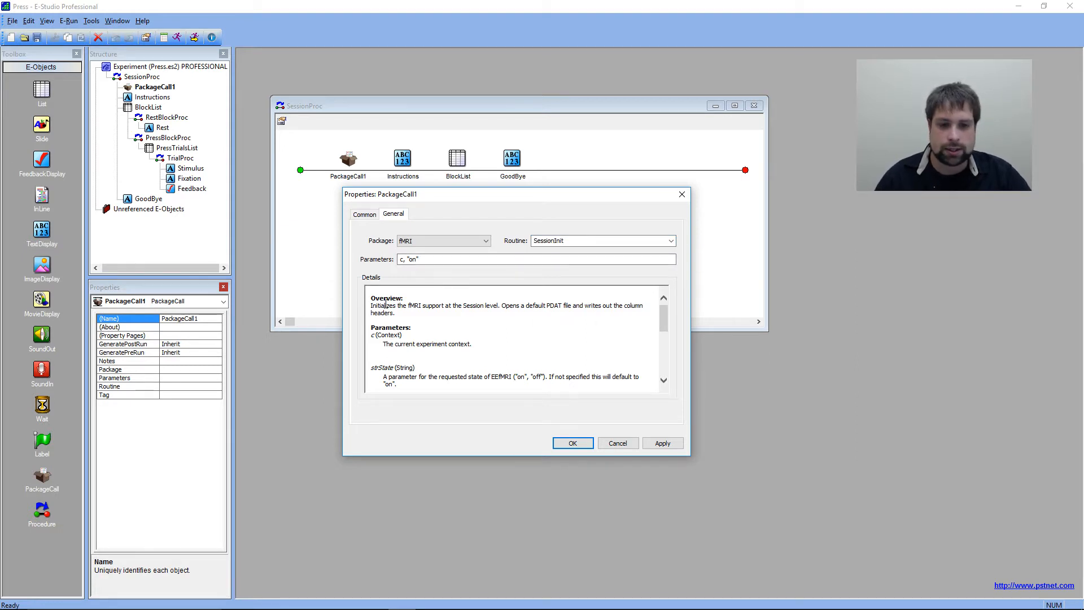
left_click_drag(502, 308, 729, 309)
left_click(524, 333)
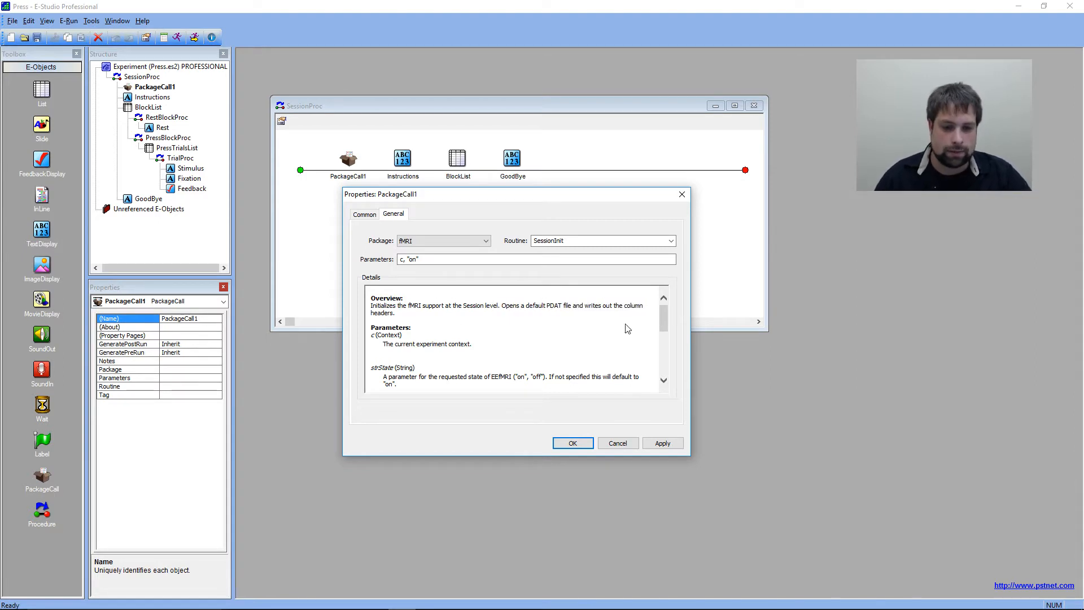
mouse_move(663, 316)
left_mouse_down()
mouse_move(664, 348)
mouse_move(663, 305)
left_mouse_up()
scroll(437, 339, "down", 1)
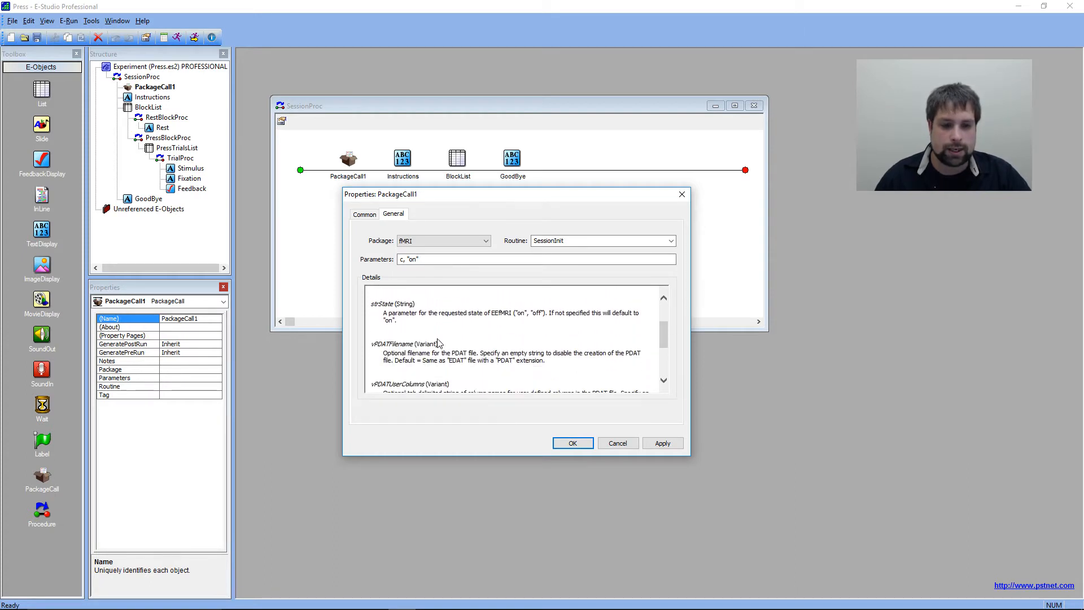
scroll(439, 343, "up", 1)
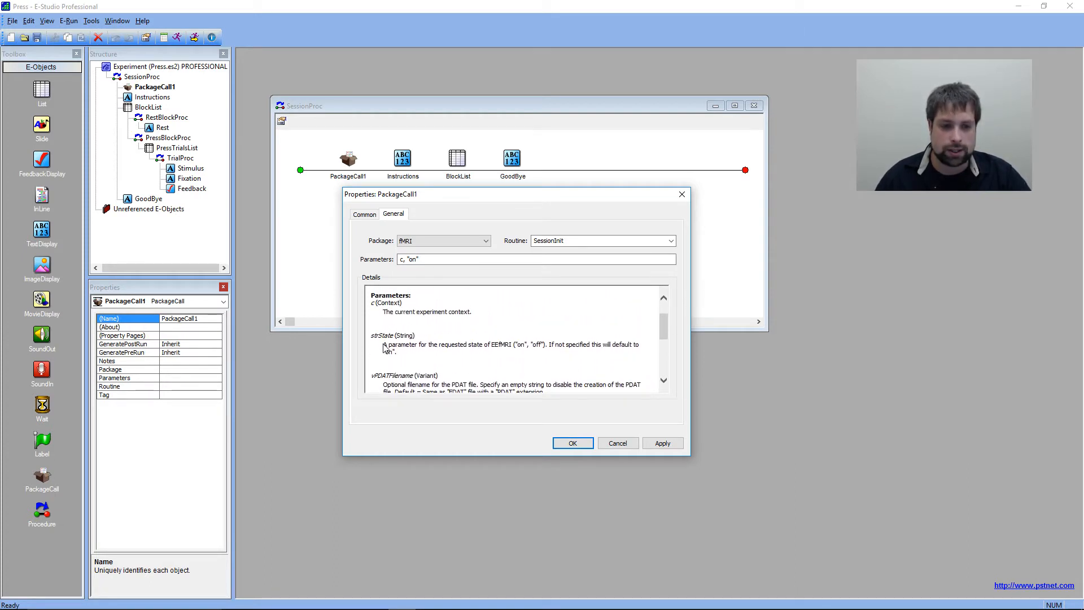
left_click_drag(384, 346, 556, 355)
left_click(551, 355)
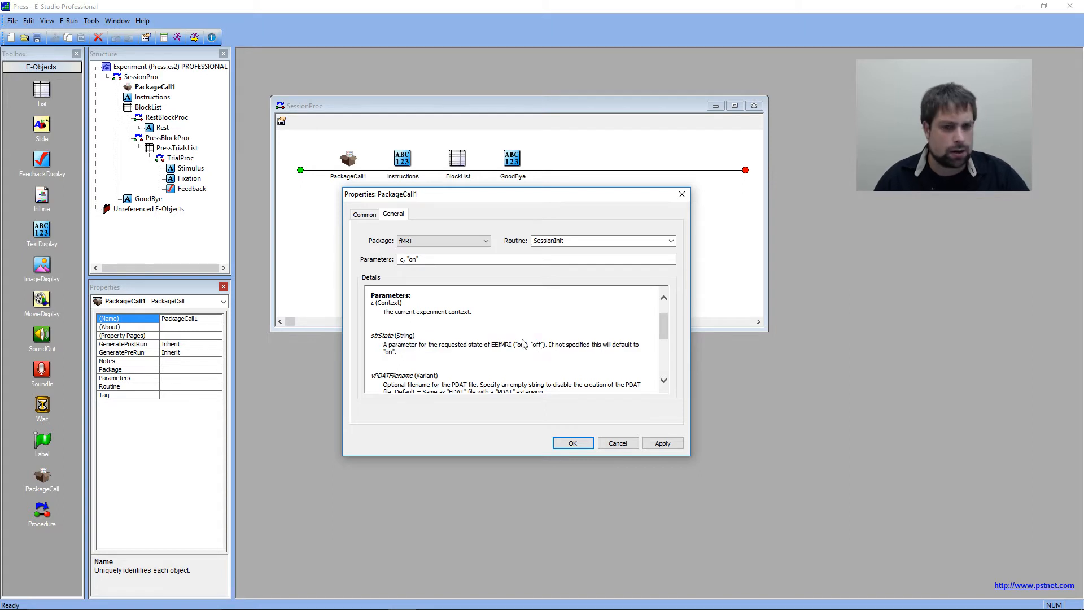
Compare the "on" value in the parameters with the details, and read the vPDATFilename description, highlighting the EDAT reference.
left_click(412, 260)
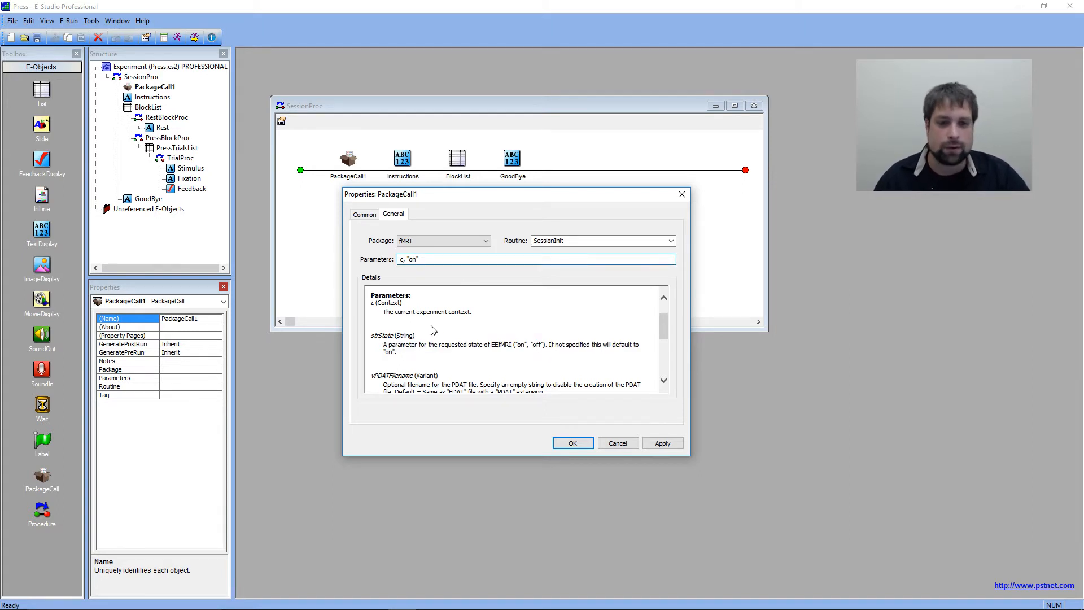
left_click(600, 340)
scroll(598, 338, "down", 2)
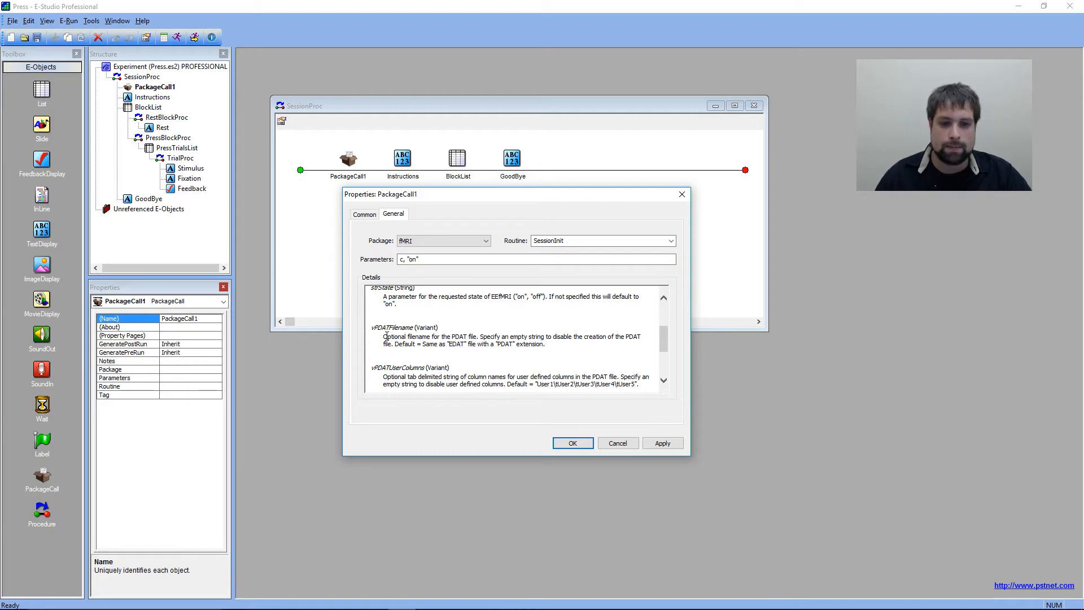
left_click_drag(449, 344, 467, 344)
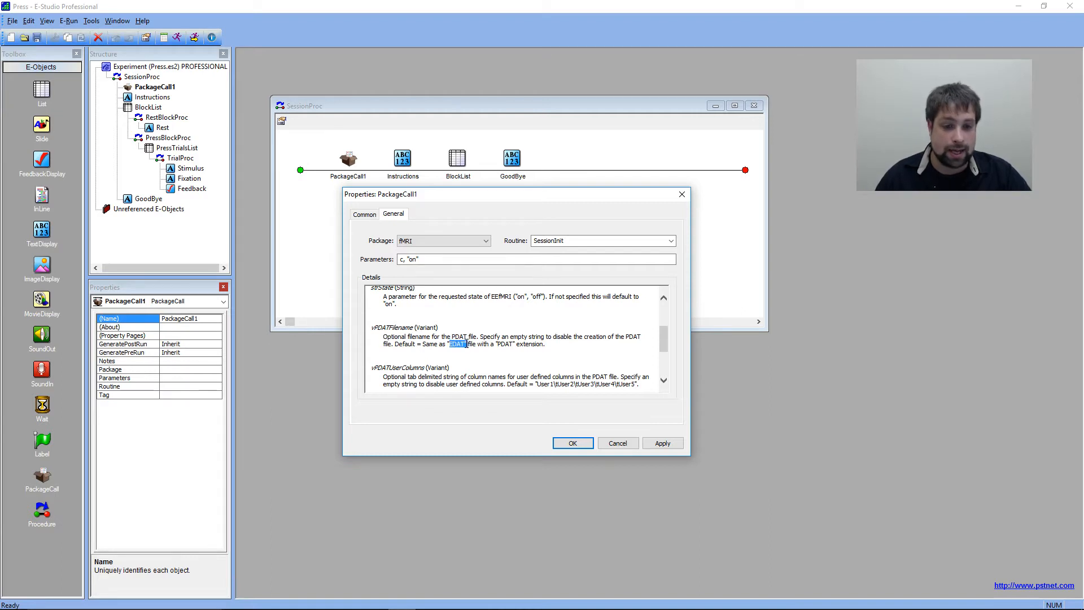
left_click(556, 347)
scroll(557, 339, "down", 2)
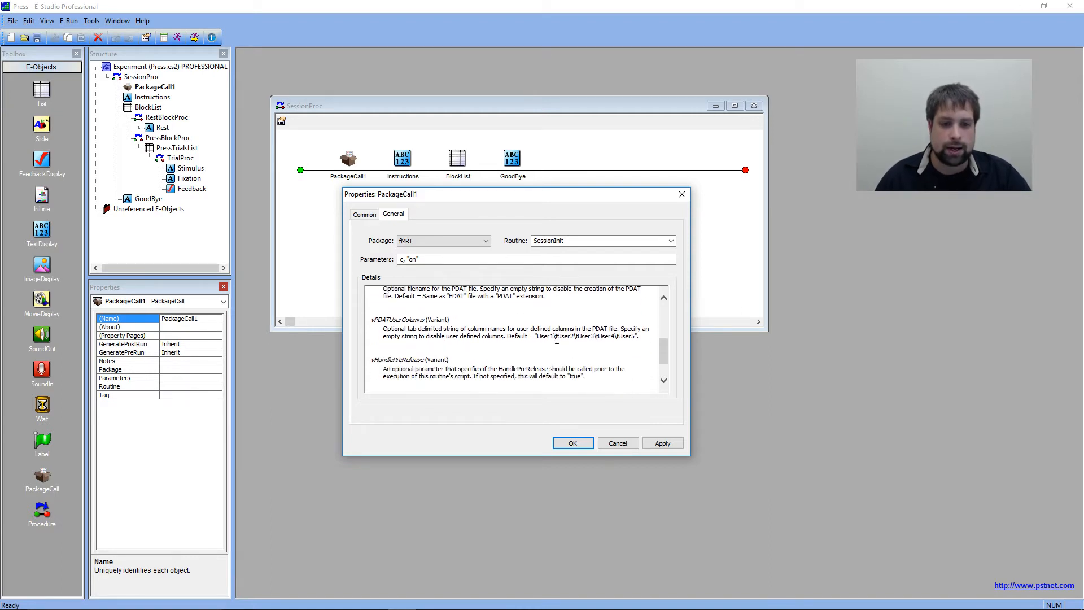
Try a quoted custom PDAT filename as the third SessionInit parameter, and remove it again.
left_click(465, 263)
type(",")
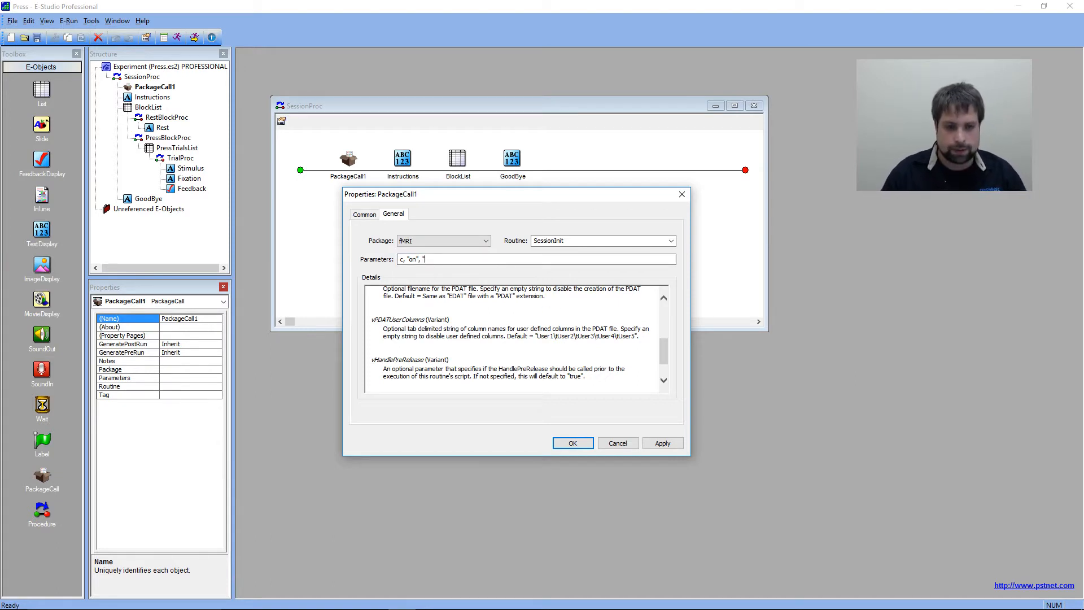
type(" \"Devon IsA")
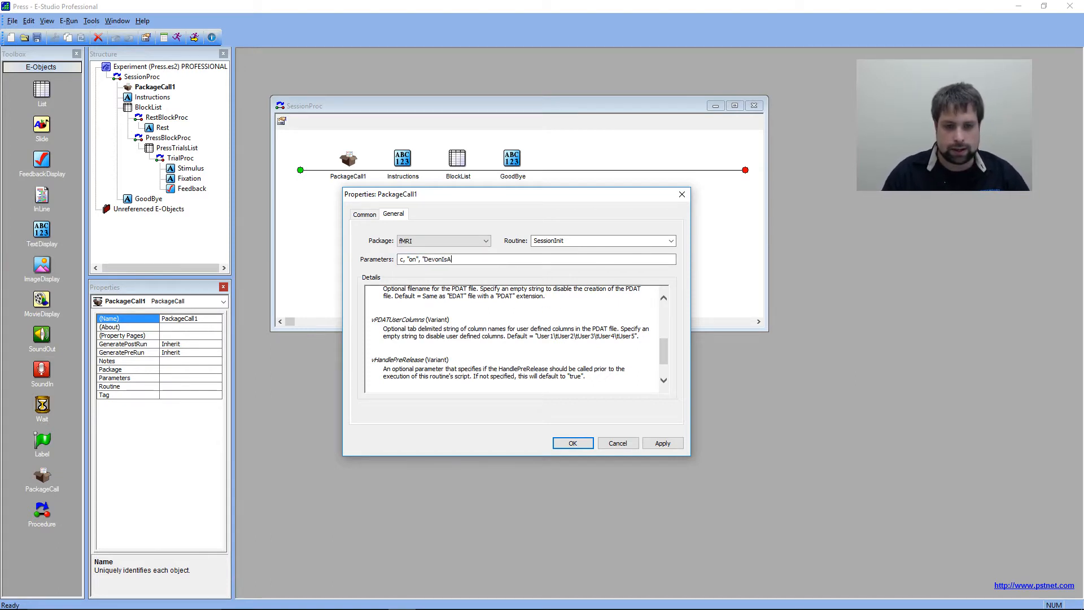
type("wesome\"")
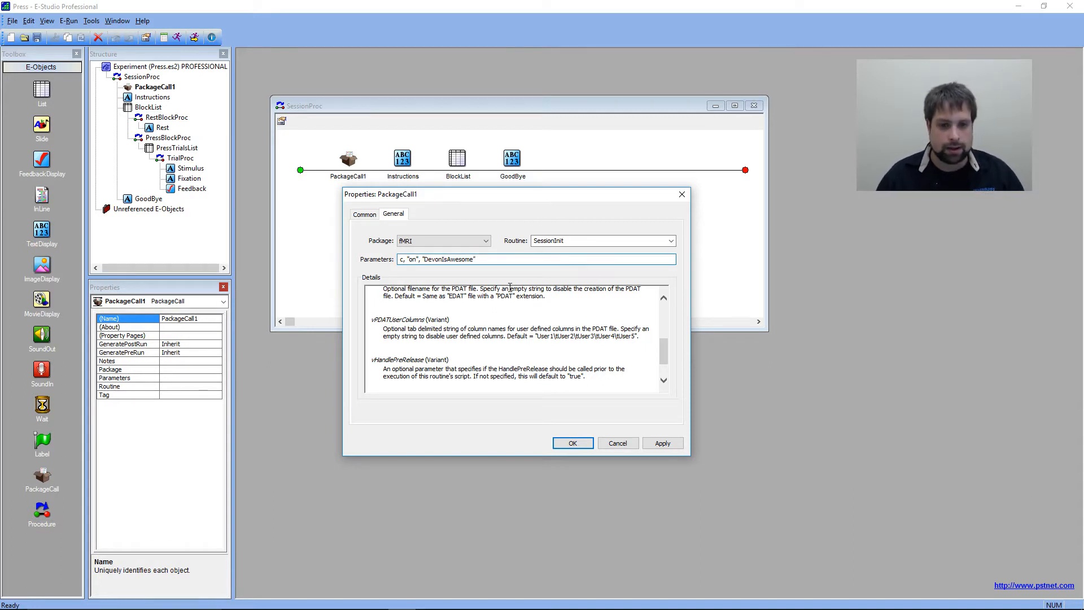
key("ctrl+shift+Left")
key("ctrl+shift+Left")
key("ctrl+shift+Right")
key("BackSpace")
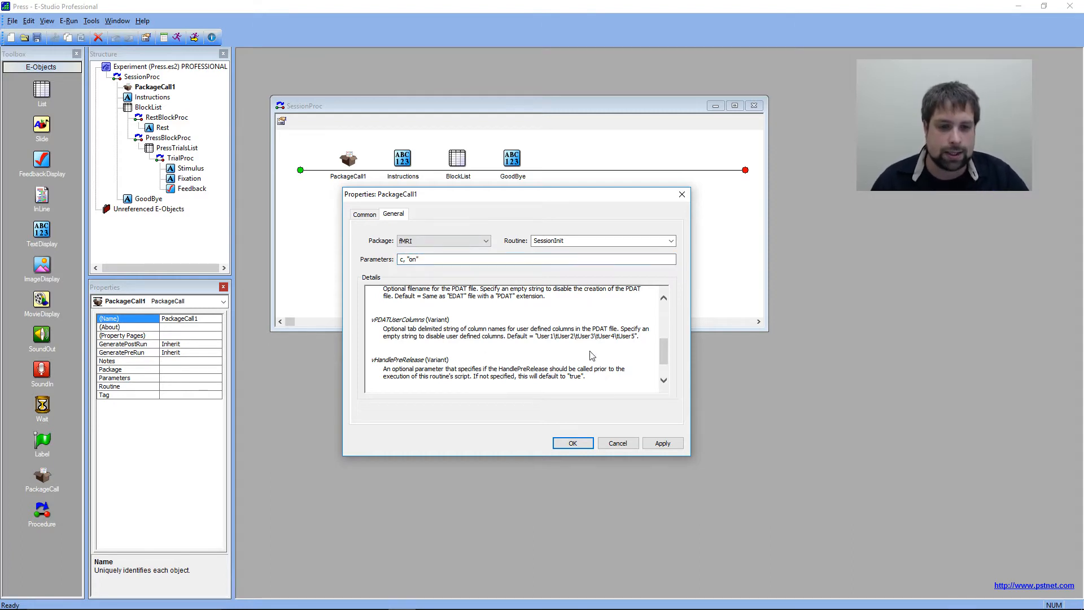
Examine the vPDATUserColumns description in the routine details, highlighting its text.
scroll(588, 358, "down", 1)
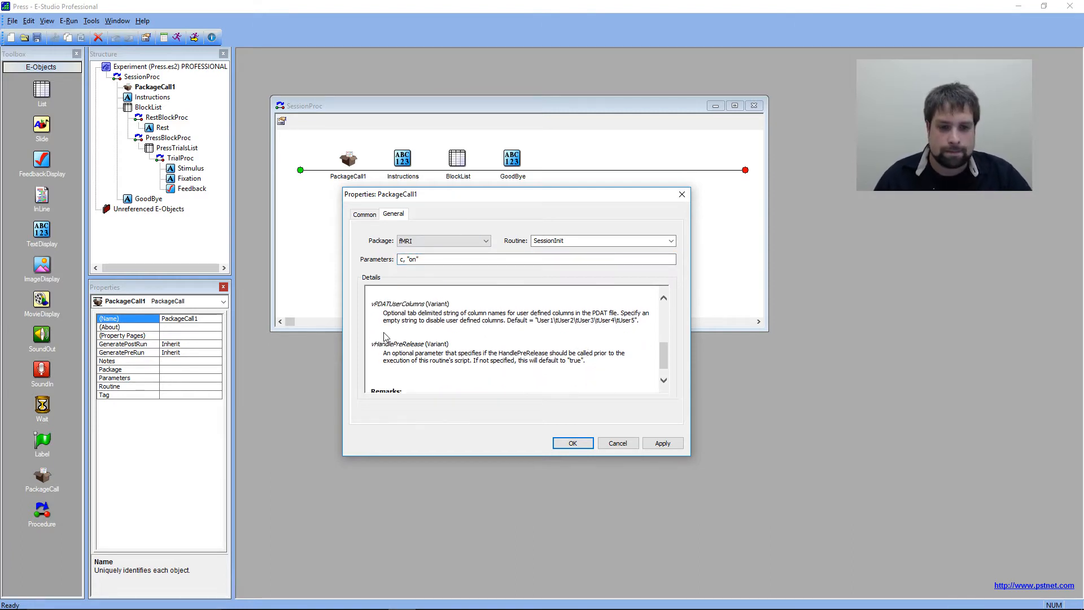
left_click_drag(373, 306, 624, 322)
left_click(627, 338)
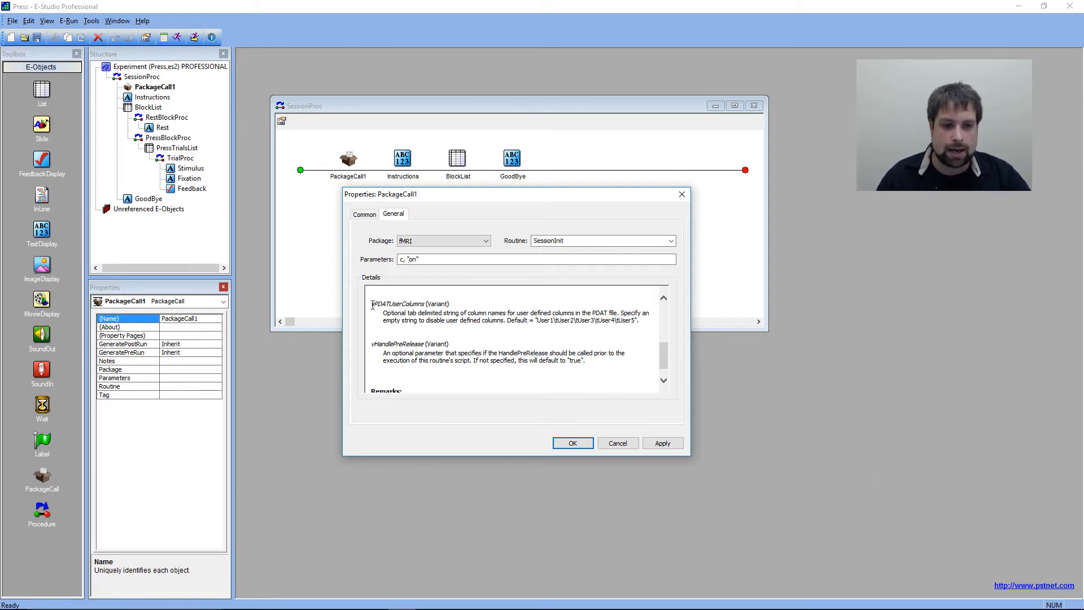
Read the default user column names given in the vPDATUserColumns description, highlighting the quoted default string.
left_click_drag(371, 304, 637, 323)
left_click(624, 339)
left_click_drag(535, 320, 615, 320)
left_click(553, 323)
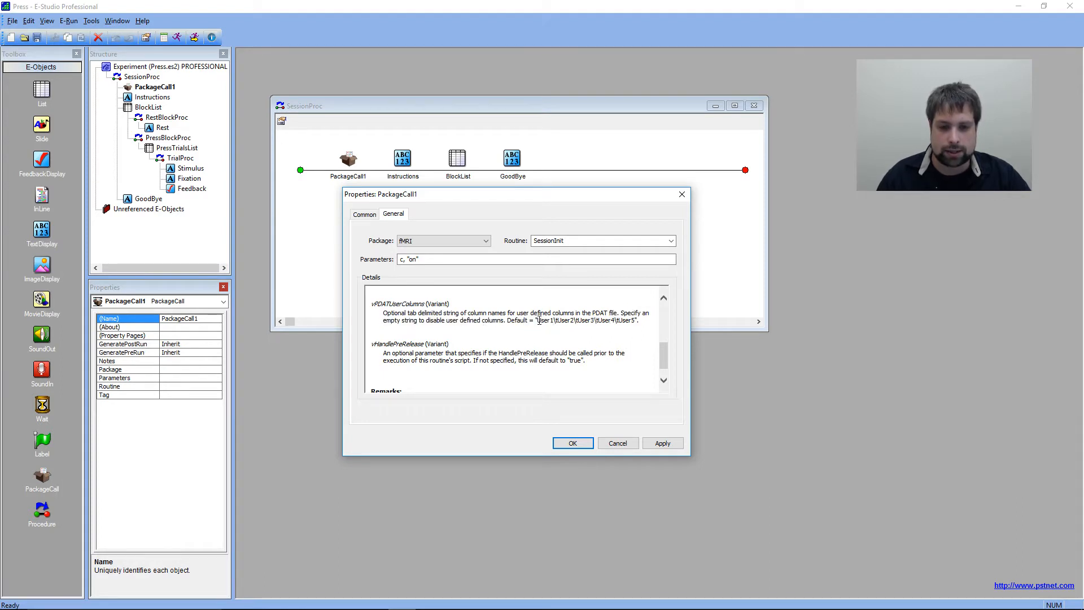
mouse_move(536, 321)
left_mouse_down()
mouse_move(585, 331)
mouse_move(616, 321)
mouse_move(548, 320)
left_mouse_up()
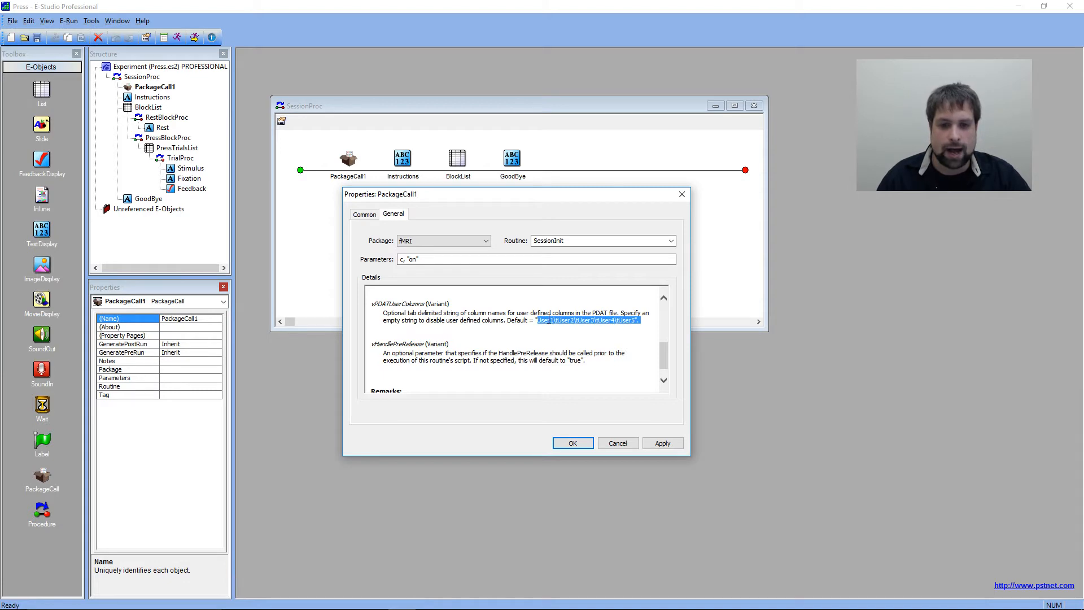
left_click(548, 351)
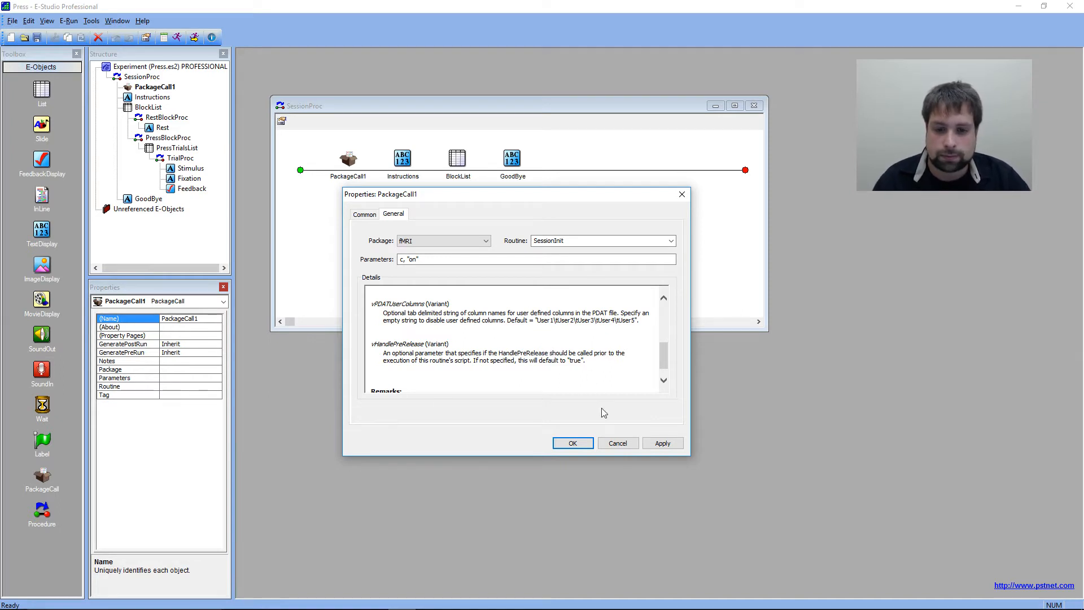
Apply the fMRI SessionInit settings to PackageCall1, acknowledge the naming warning, and close its properties.
left_click(661, 444)
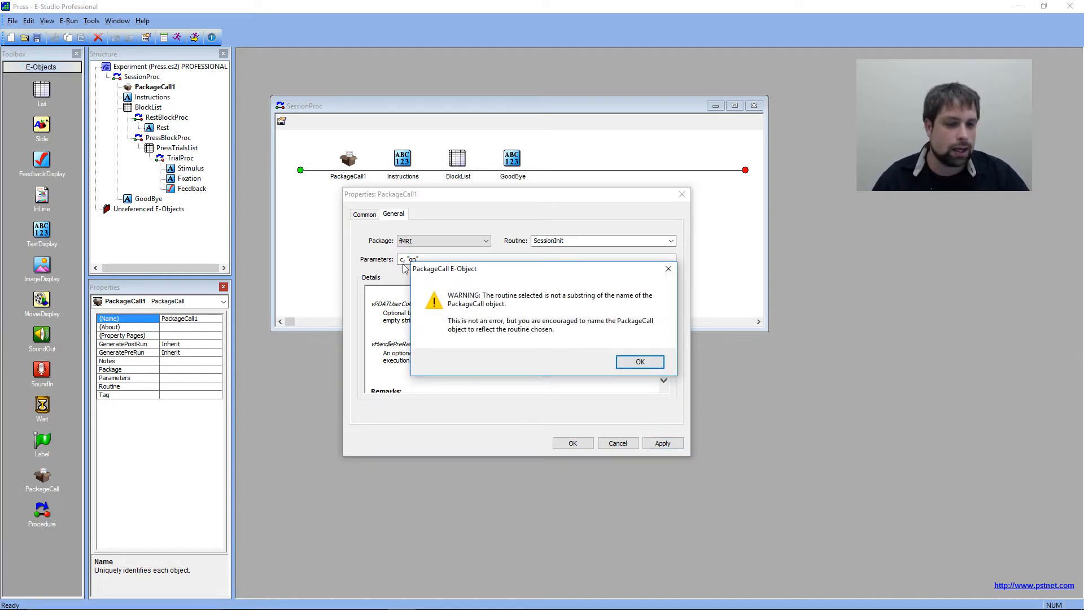
left_click_drag(462, 265, 487, 273)
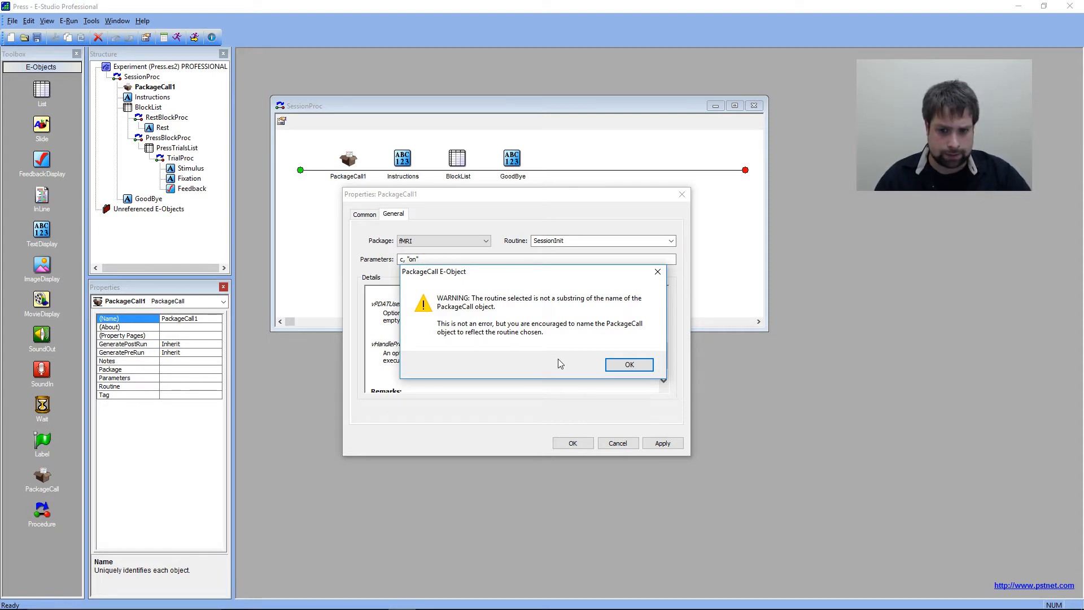
left_click(627, 364)
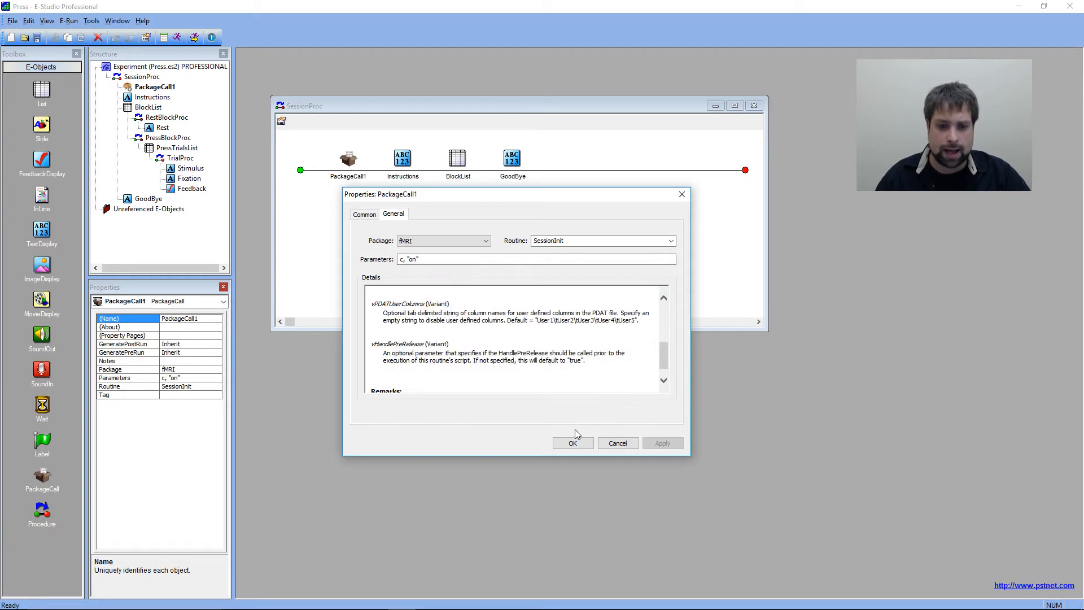
left_click(573, 442)
Rename the PackageCall1 object in SessionProc as fMRISessionInit.
left_click(348, 155)
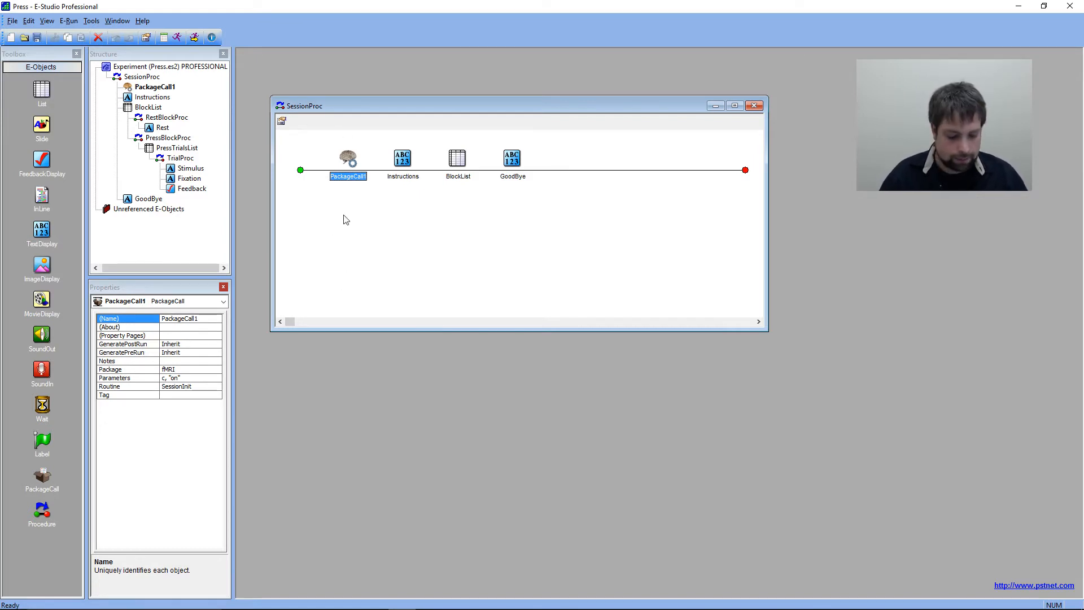
right_click(356, 177)
left_click(372, 219)
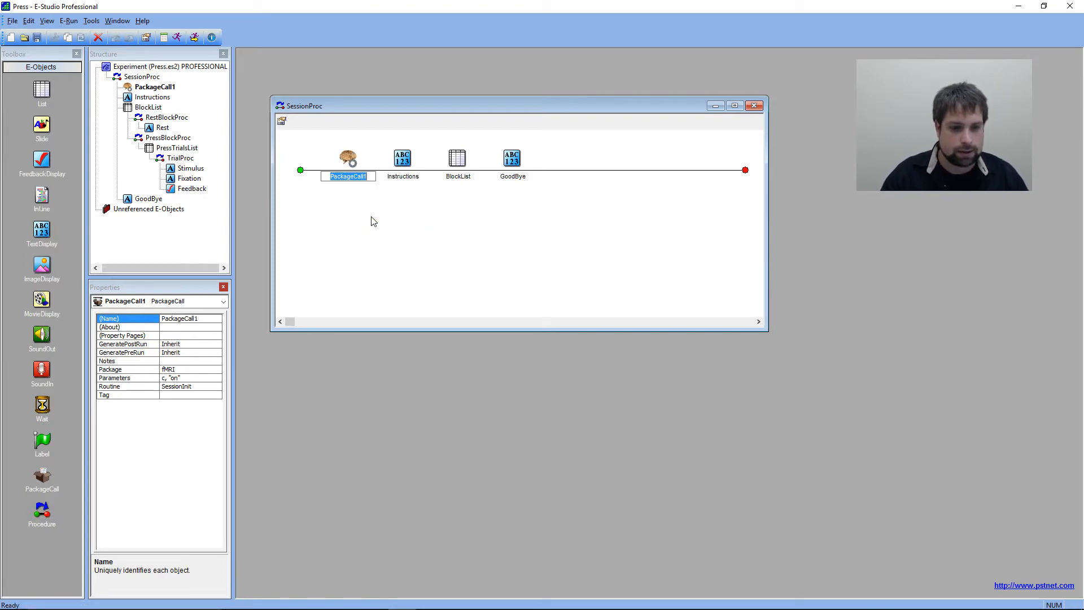
type("fMRISee")
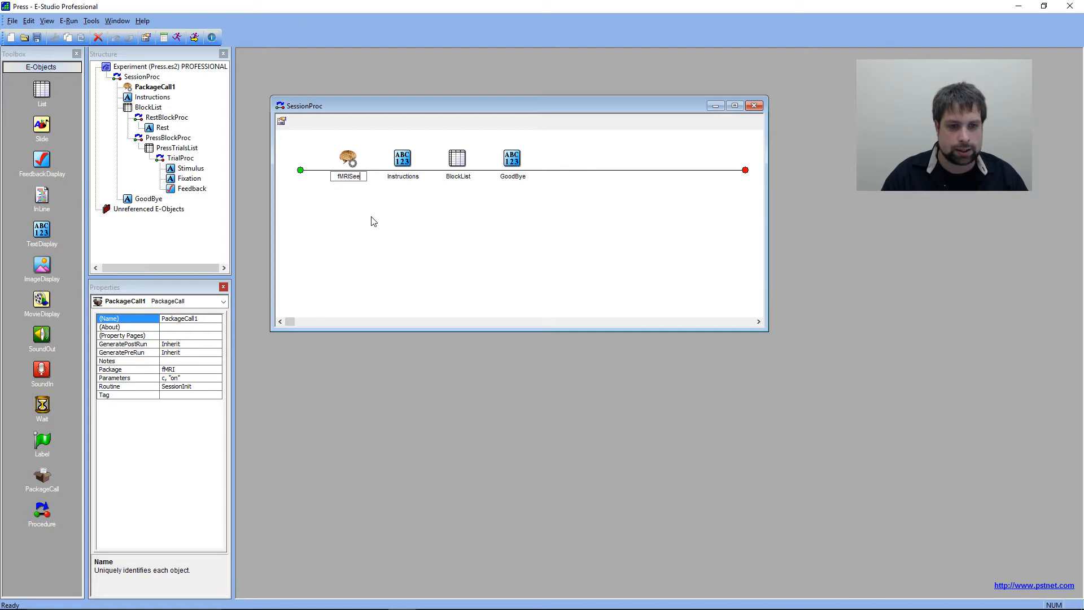
type("sionInit")
key("Return")
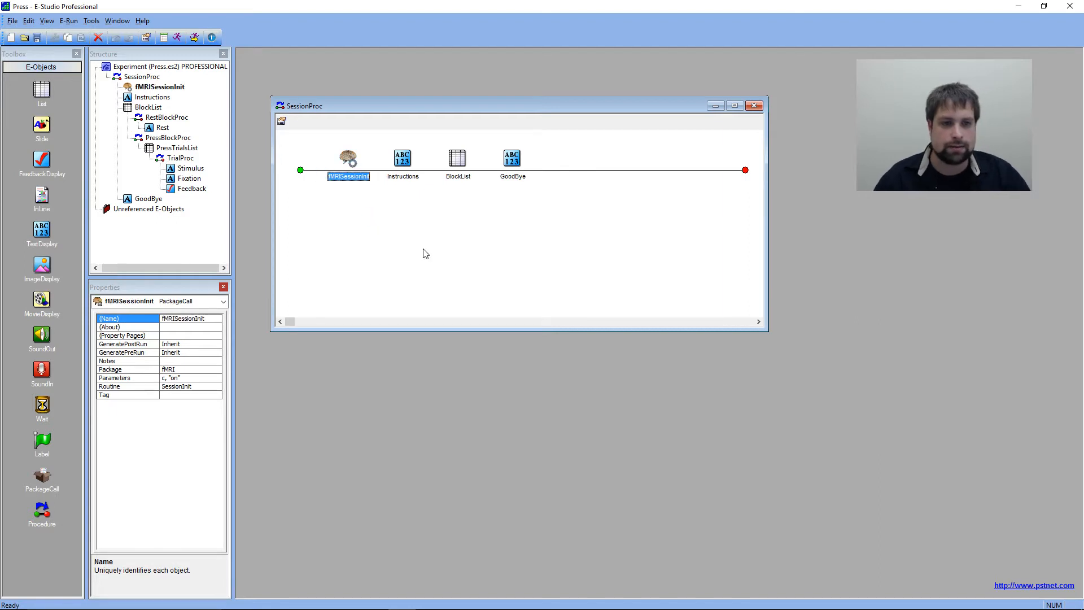
left_click(426, 254)
Review the package, routine and parameters in the properties of fMRISessionInit, highlighting the routine name.
double_click(351, 175)
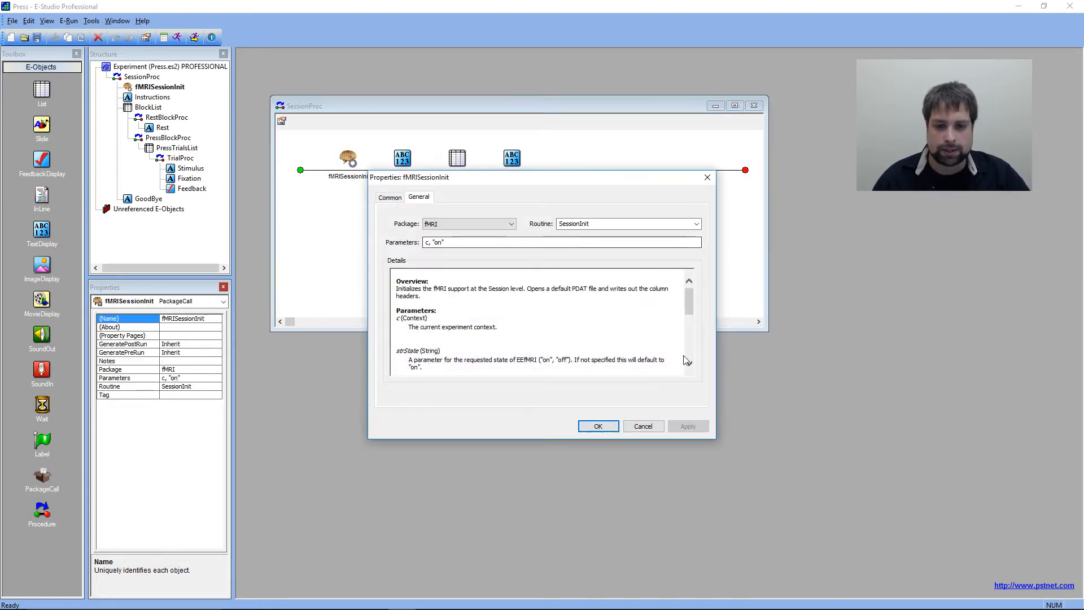
left_click(643, 426)
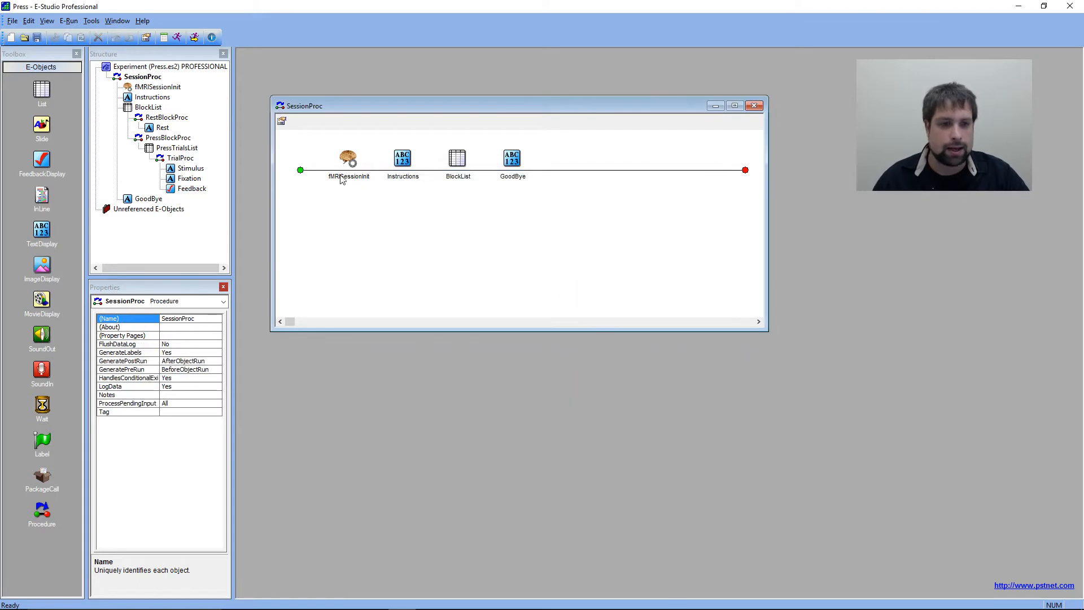
double_click(355, 167)
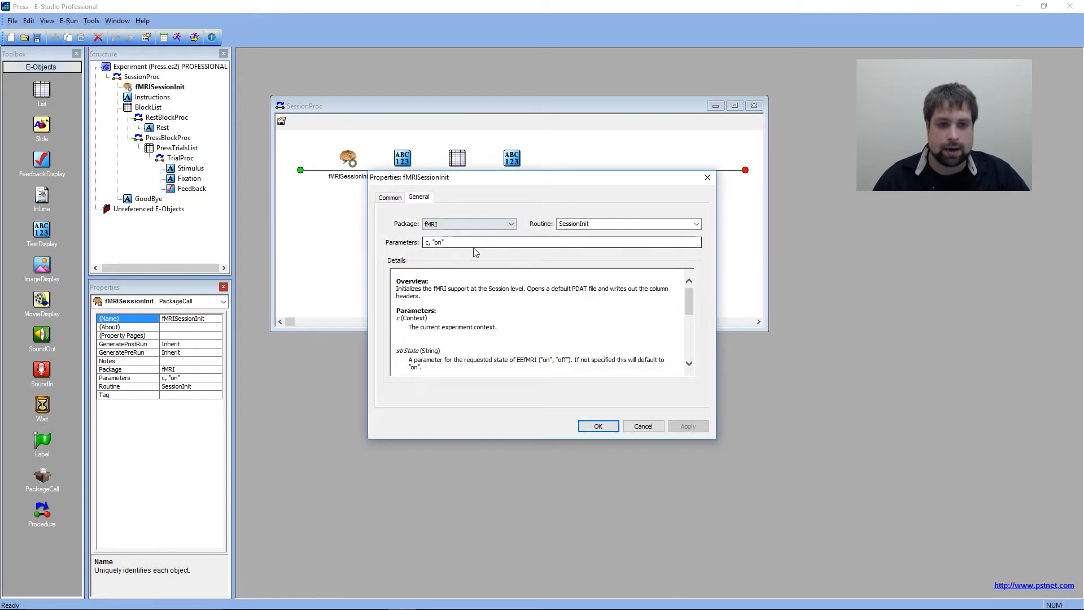
left_click_drag(518, 177, 448, 214)
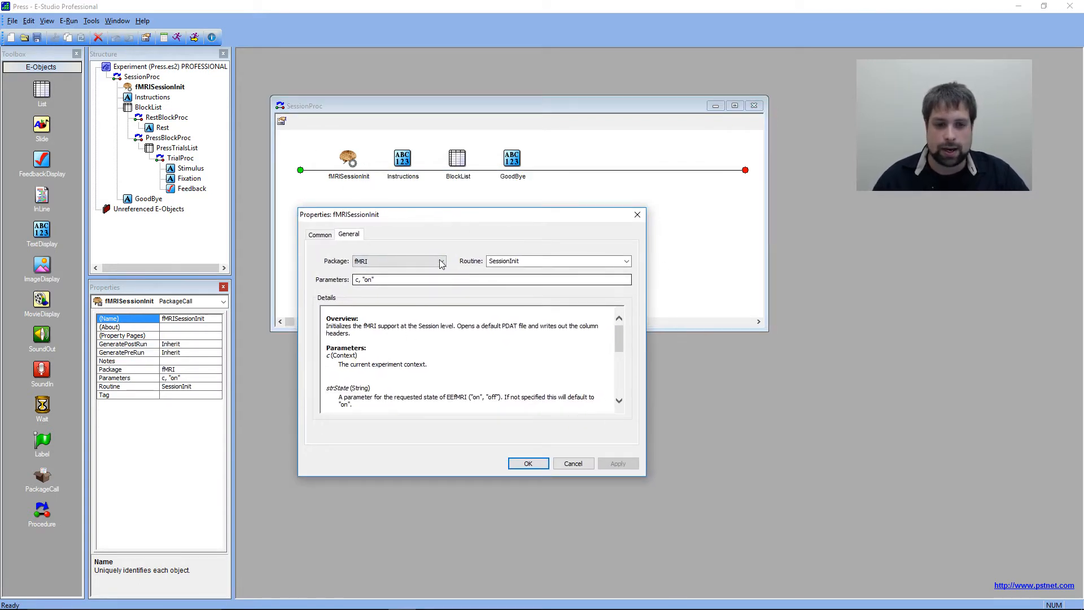
double_click(488, 261)
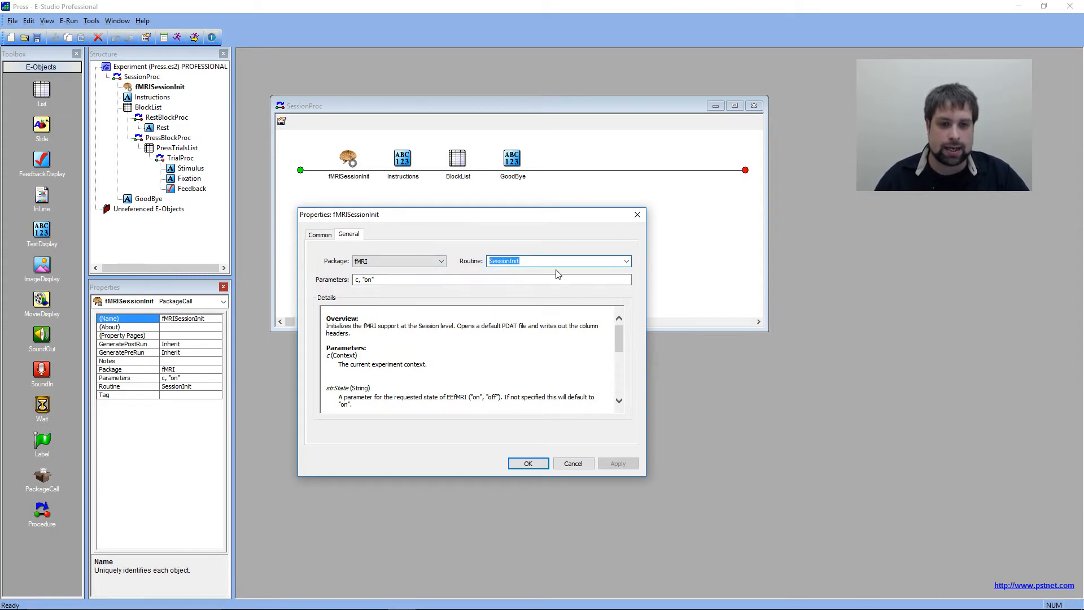
left_click(528, 463)
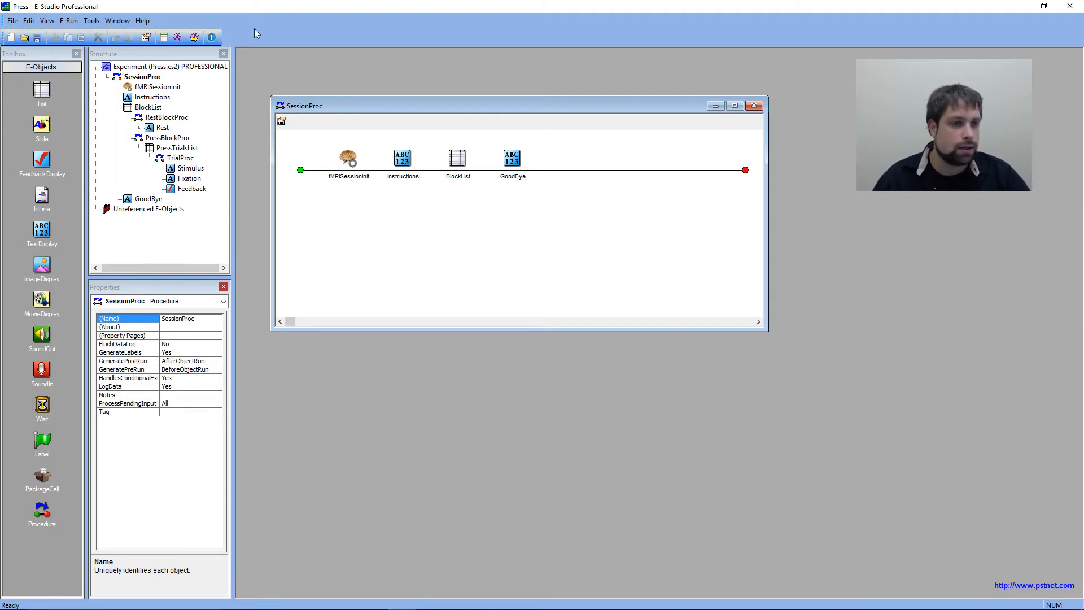
Locate fMRISessionInit in the experiment structure and on the SessionProc timeline.
left_click(154, 87)
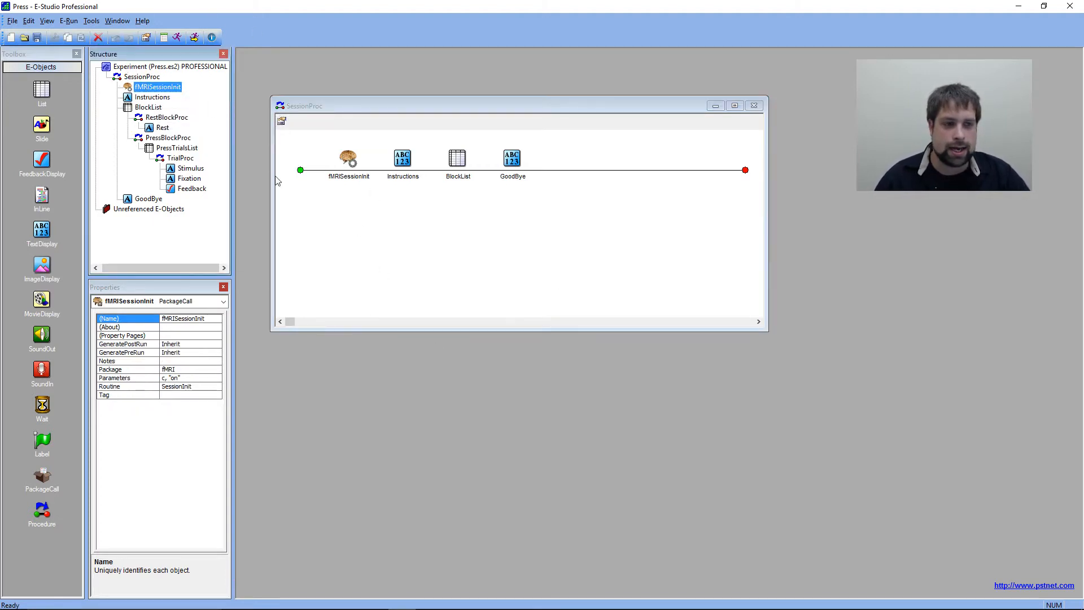
left_click(353, 161)
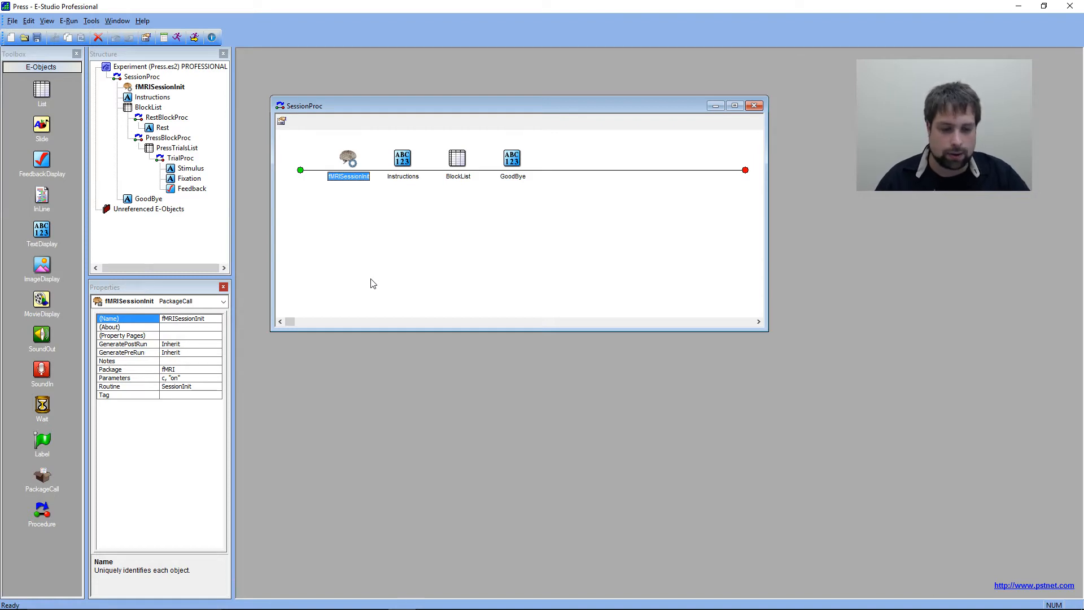
left_click(328, 275)
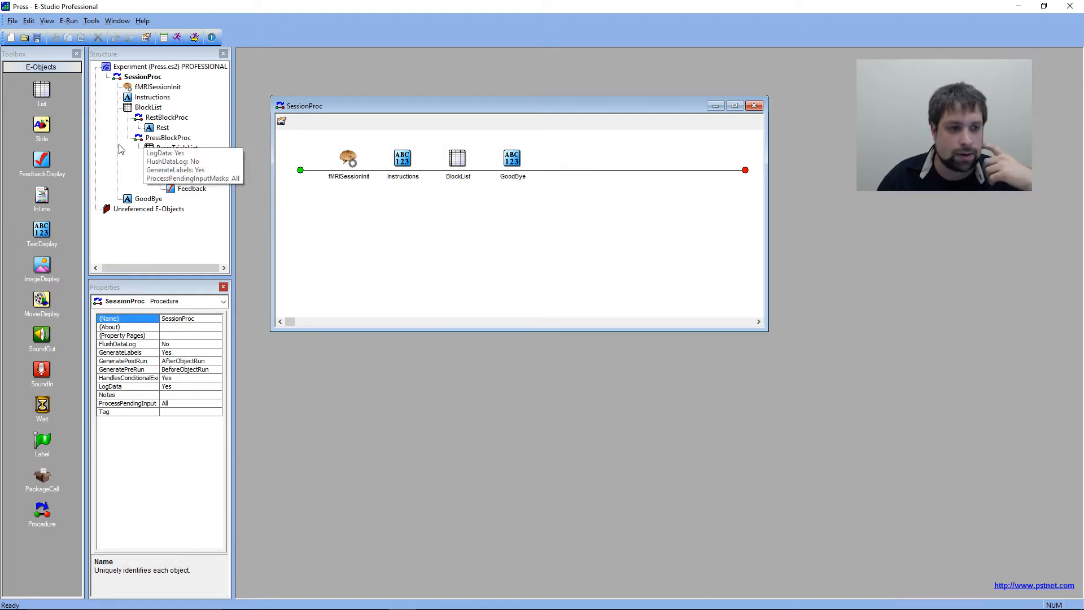
Add a PackageCall after GoodBye at the end of SessionProc and name it fMRIRunEnd.
left_click(45, 485)
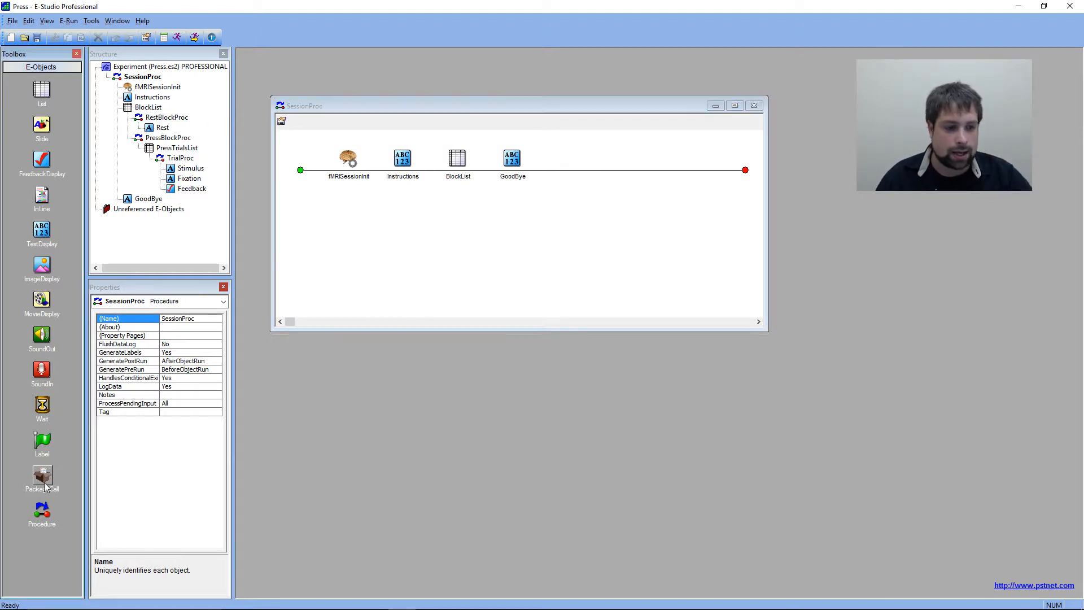
left_click_drag(45, 485, 530, 220)
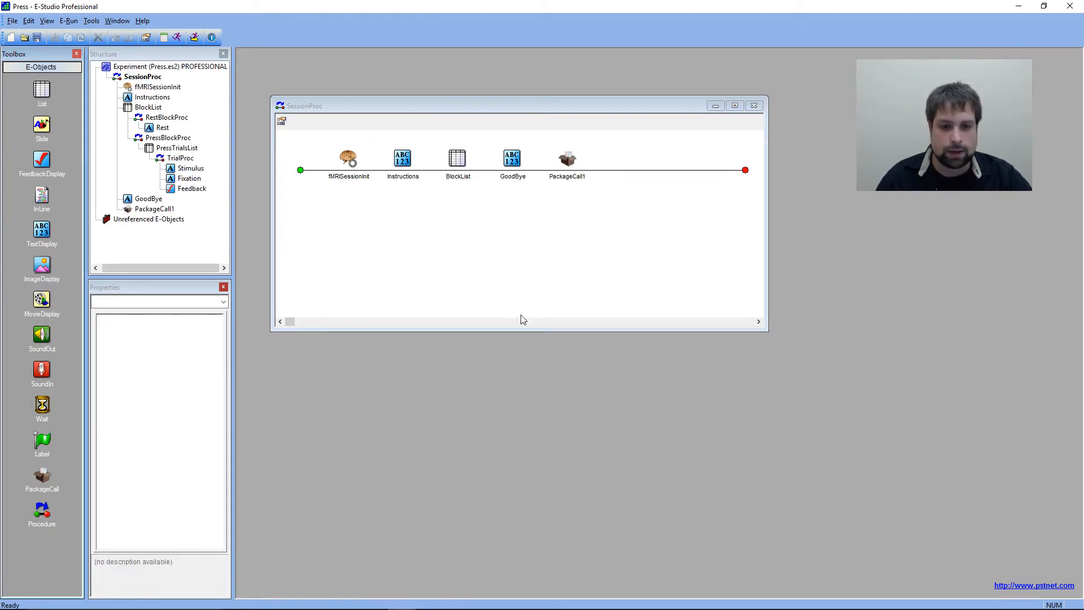
left_click(566, 161)
right_click(566, 165)
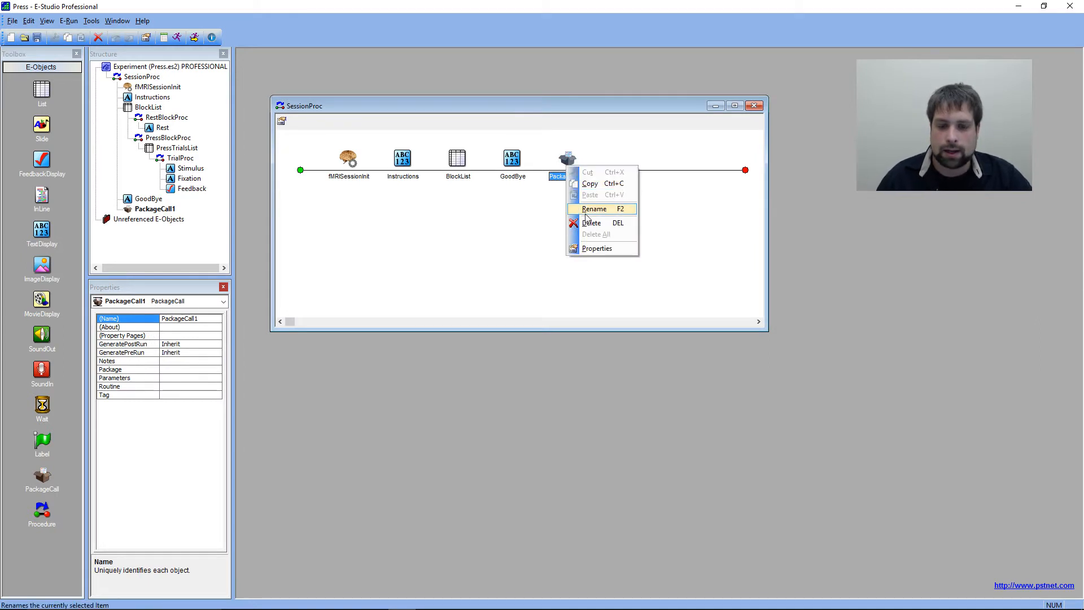
left_click(585, 213)
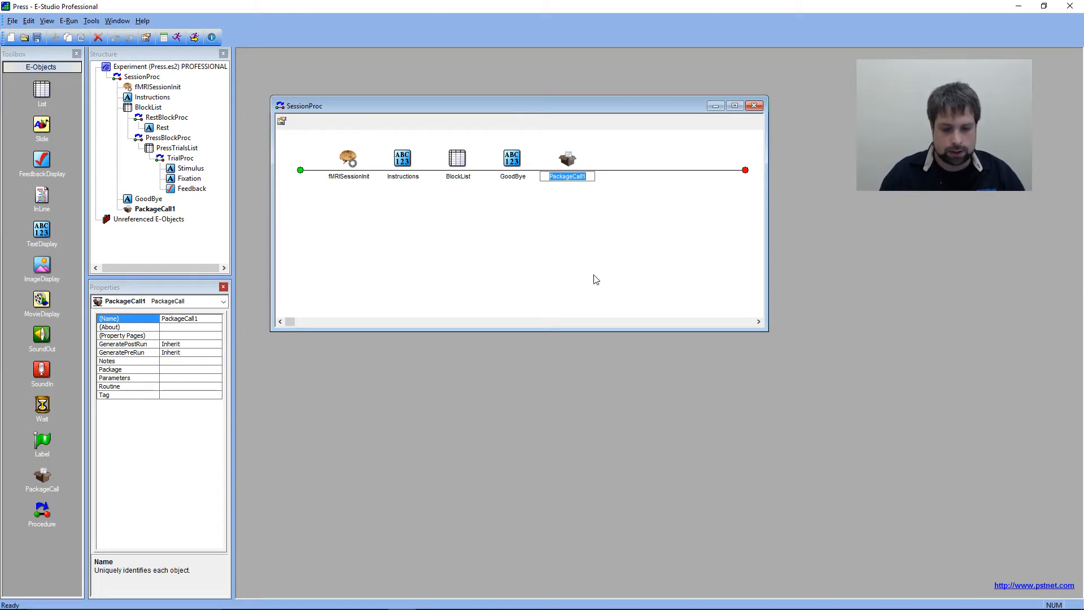
type("fMRIRu")
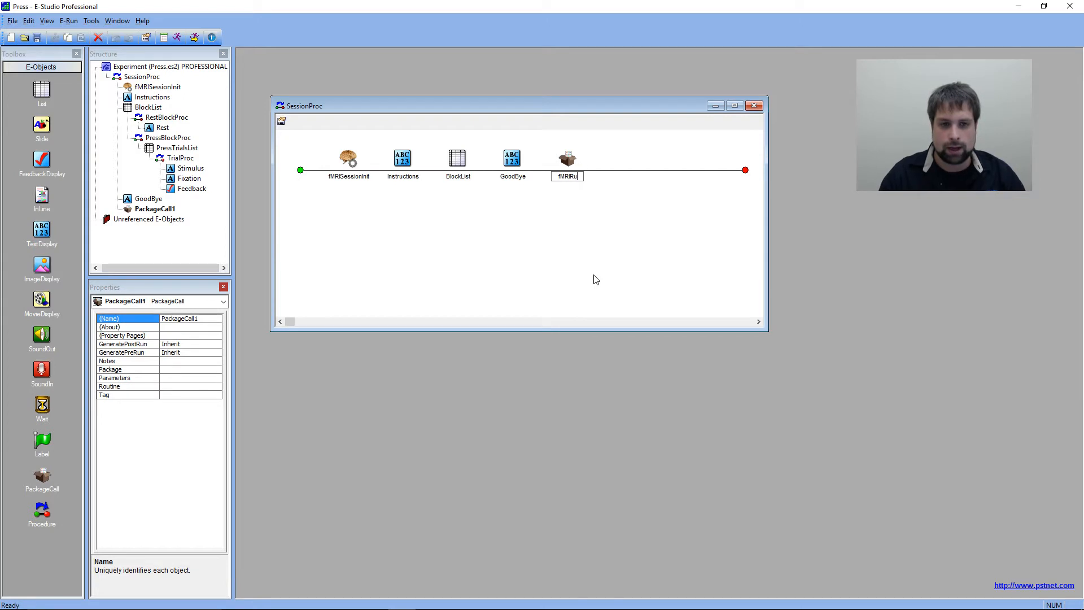
type("nEnd")
key("Return")
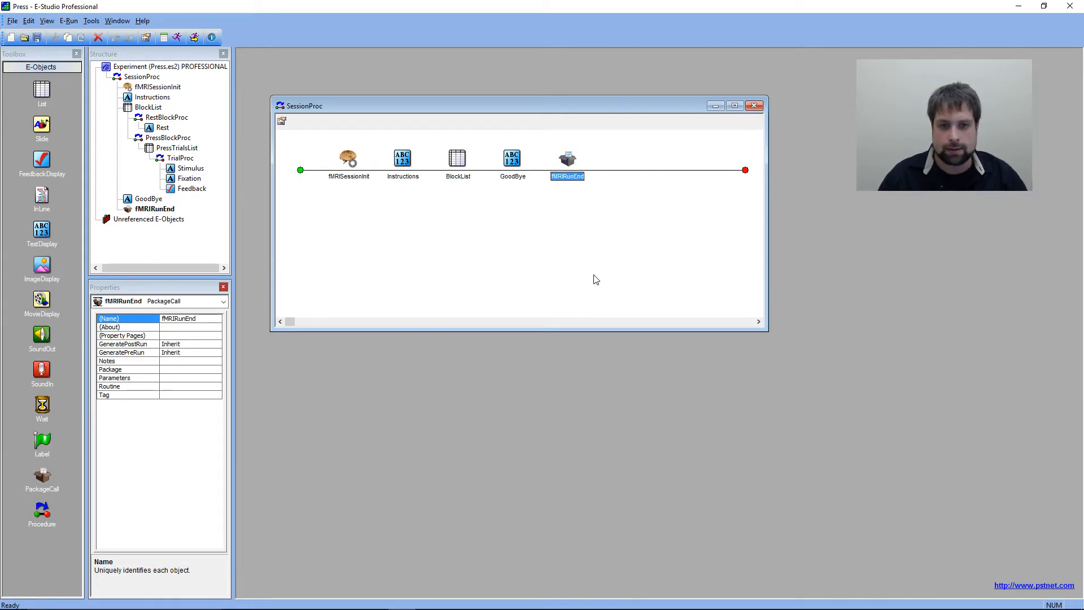
left_click(586, 199)
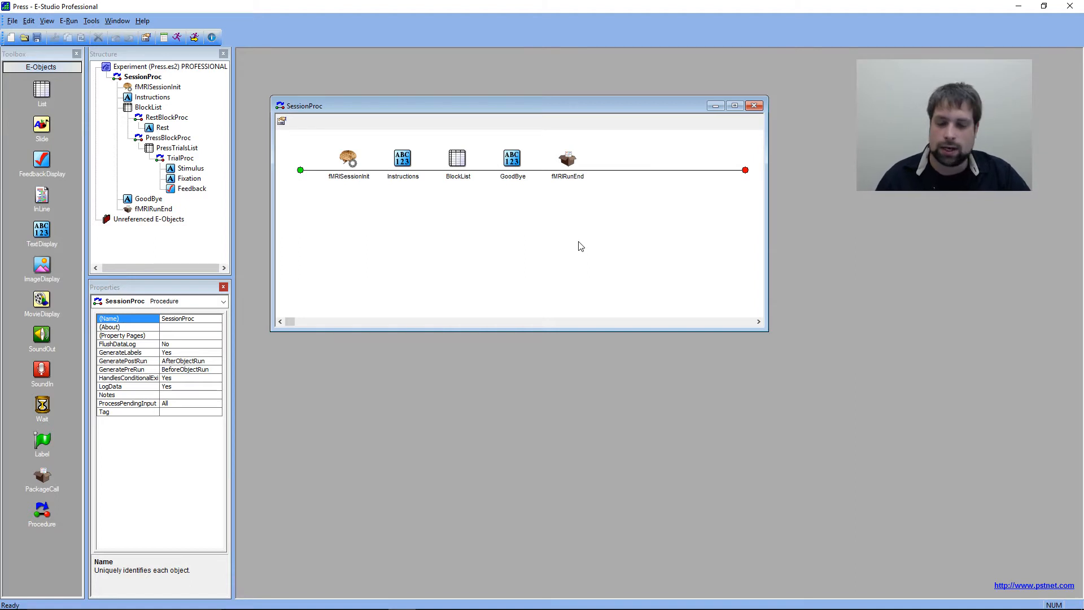
Set the fMRIRunEnd object's package to fMRI and its routine to RunEnd.
double_click(568, 159)
left_click(496, 227)
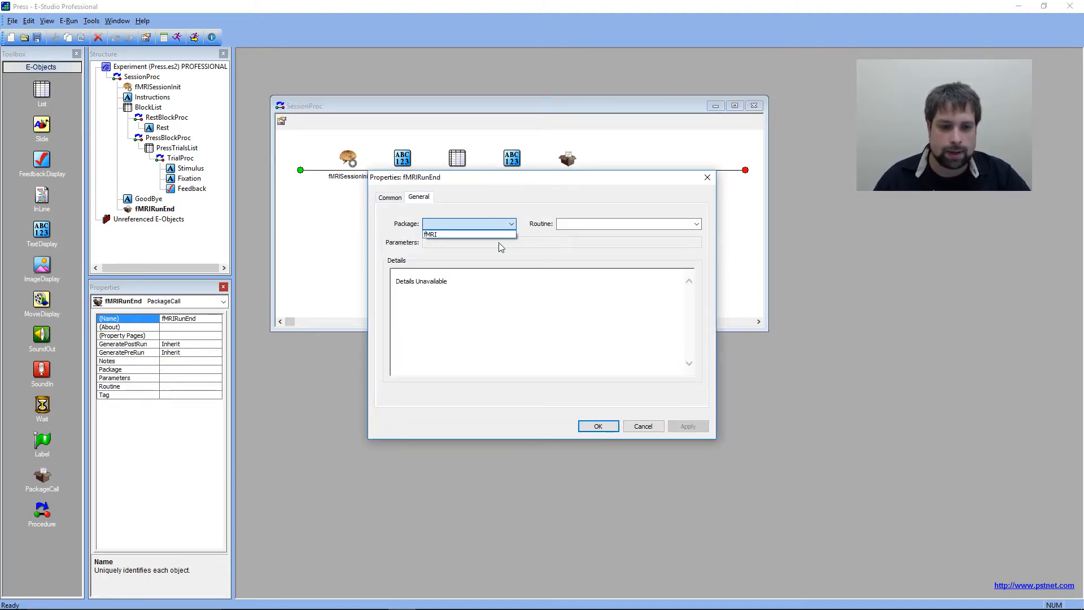
left_click(497, 235)
left_click(696, 224)
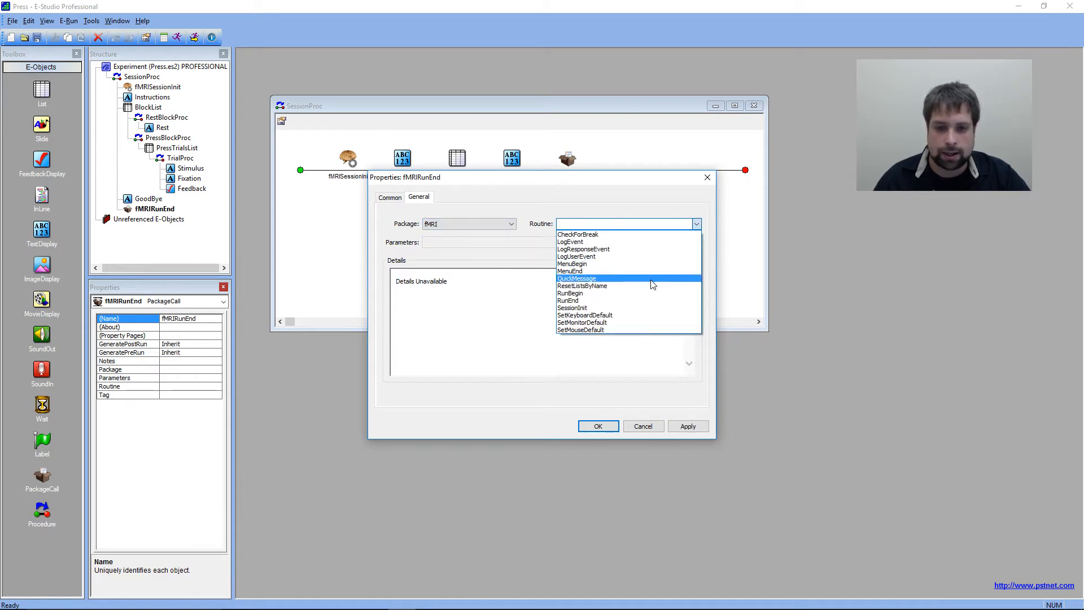
left_click(649, 301)
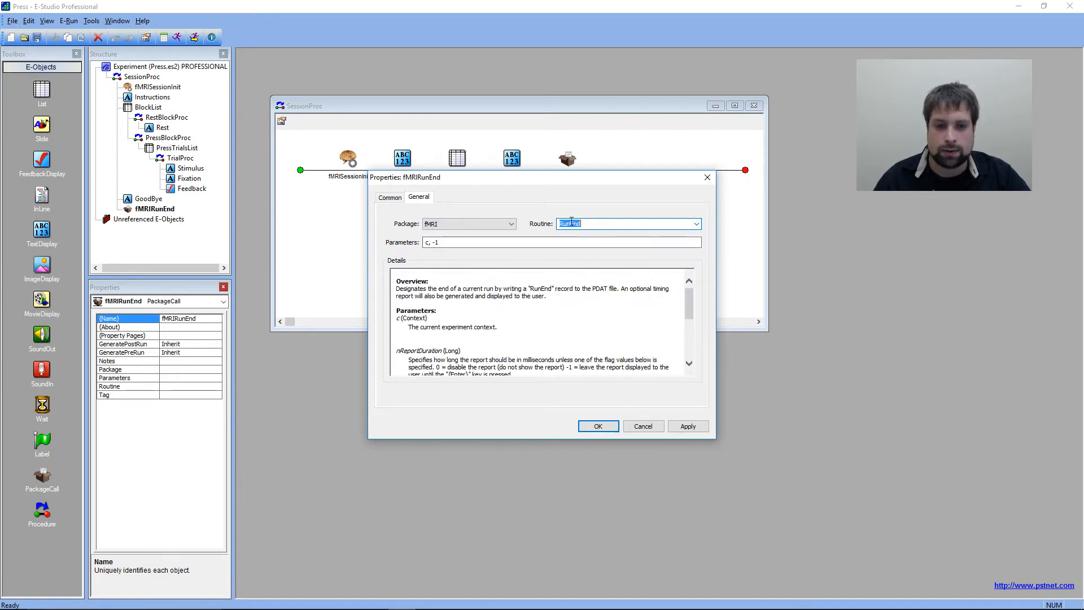
left_click(595, 223)
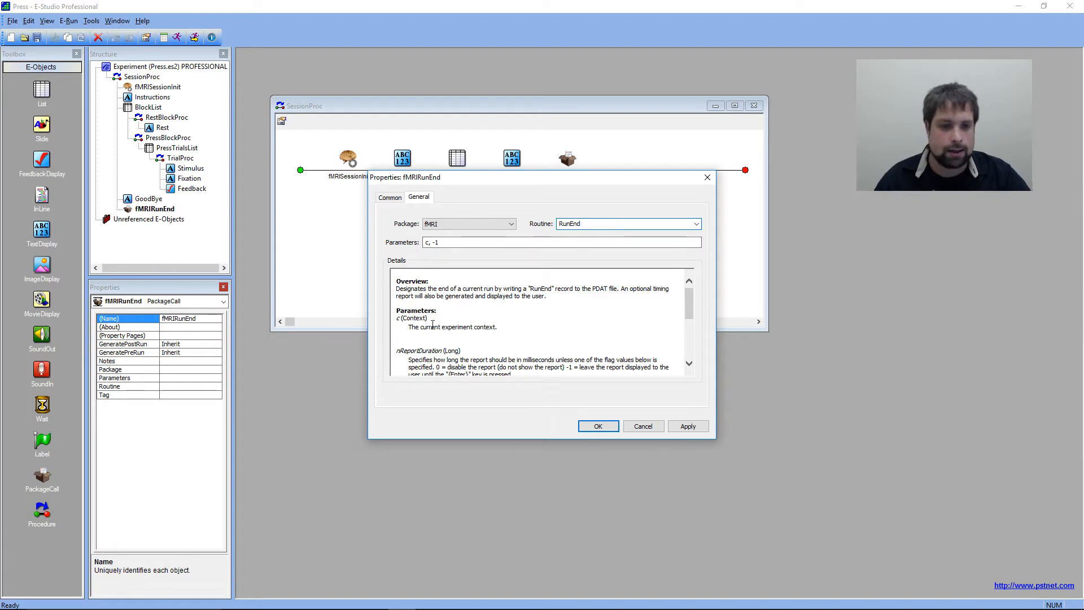
Read the RunEnd routine's overview and nReportDuration description, and accept the fMRIRunEnd properties.
left_click_drag(398, 295, 484, 288)
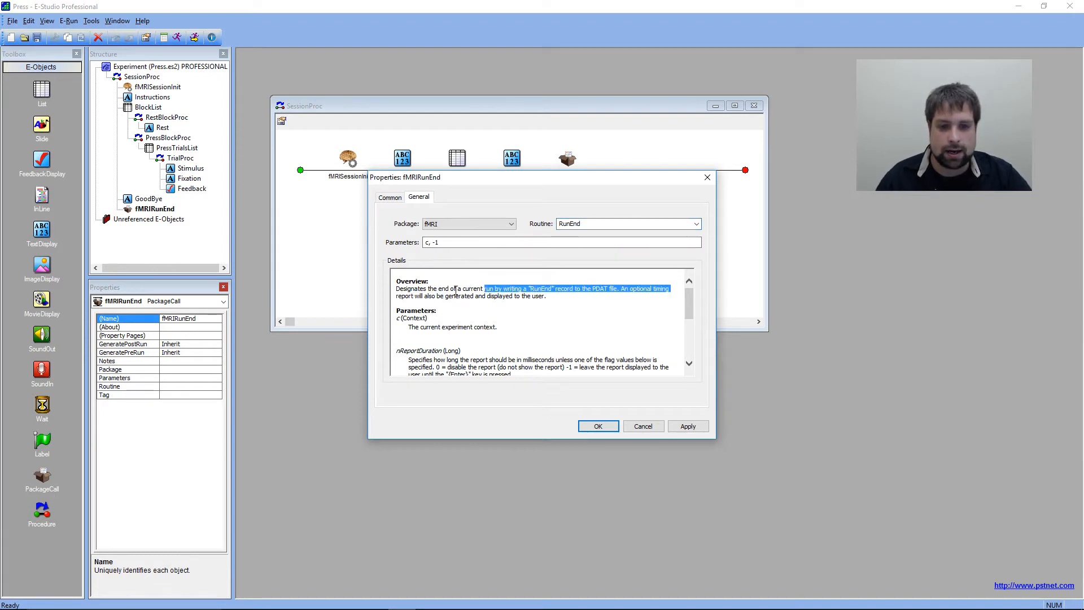
left_click(499, 287)
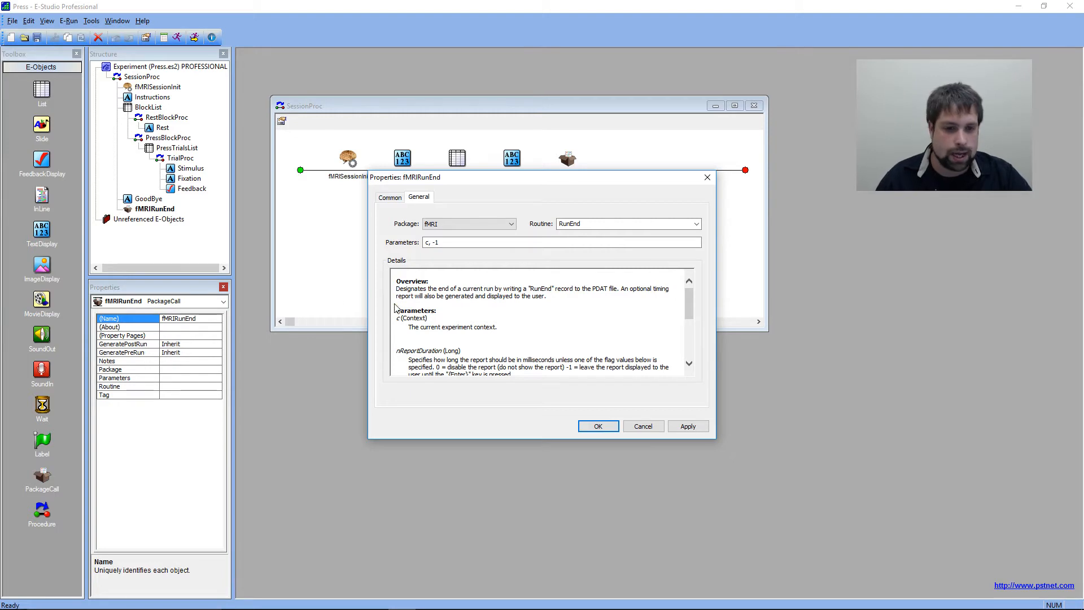
left_click_drag(397, 294, 562, 303)
left_click(566, 305)
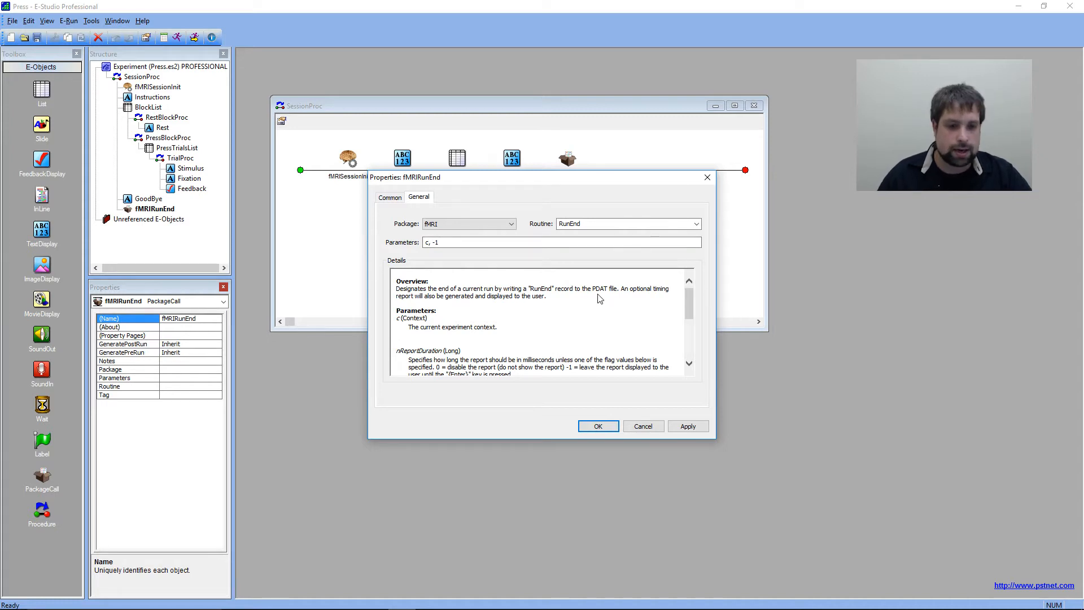
scroll(683, 283, "down", 3)
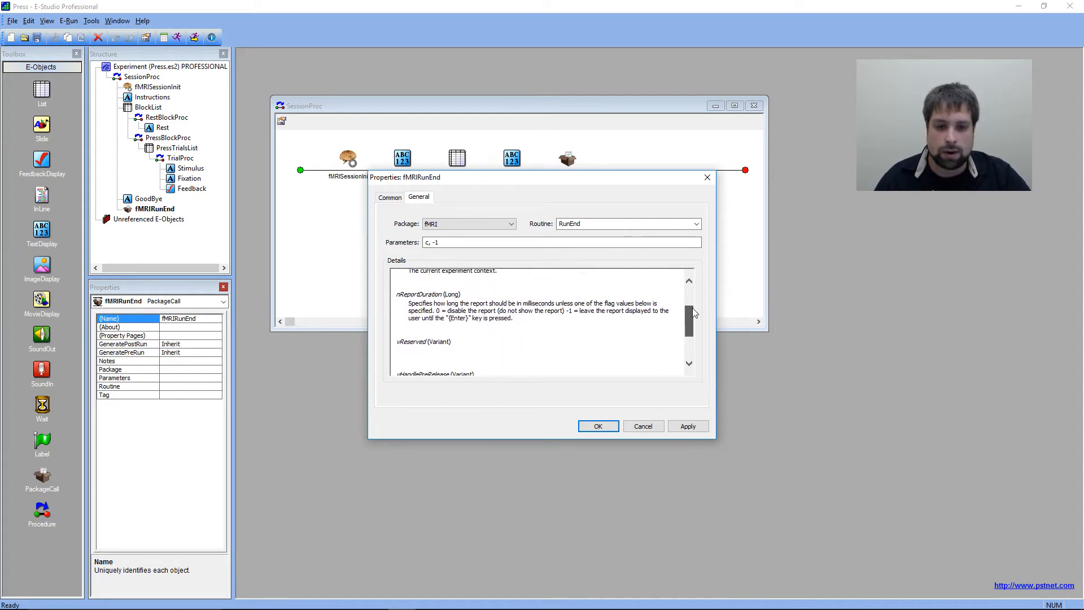
left_click(582, 425)
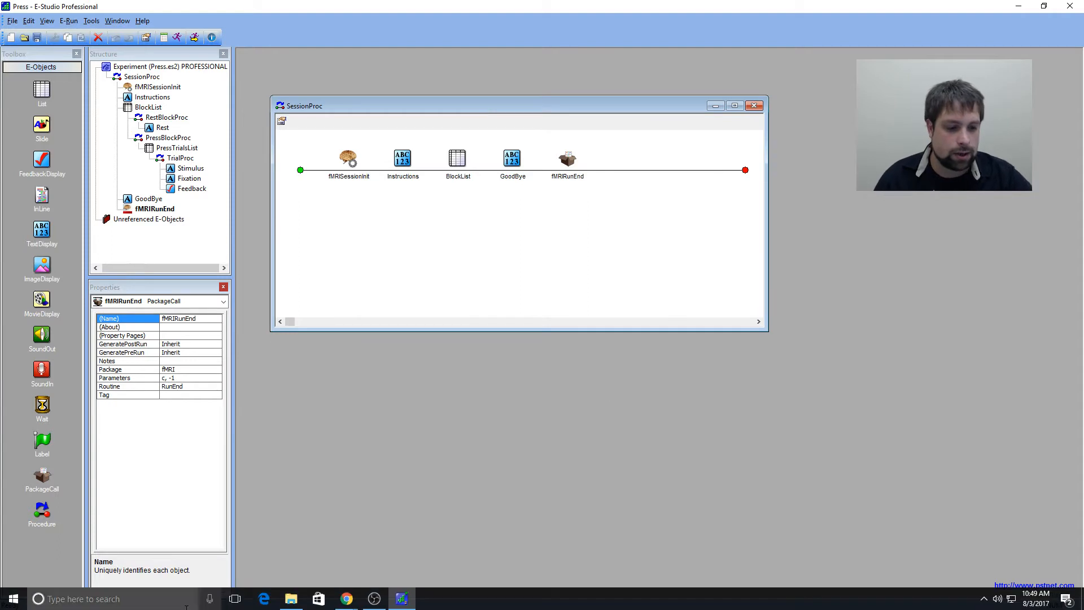
Switch to File Explorer and open the Desktop's EEfMRI Webinar folder in a new window.
left_click(291, 598)
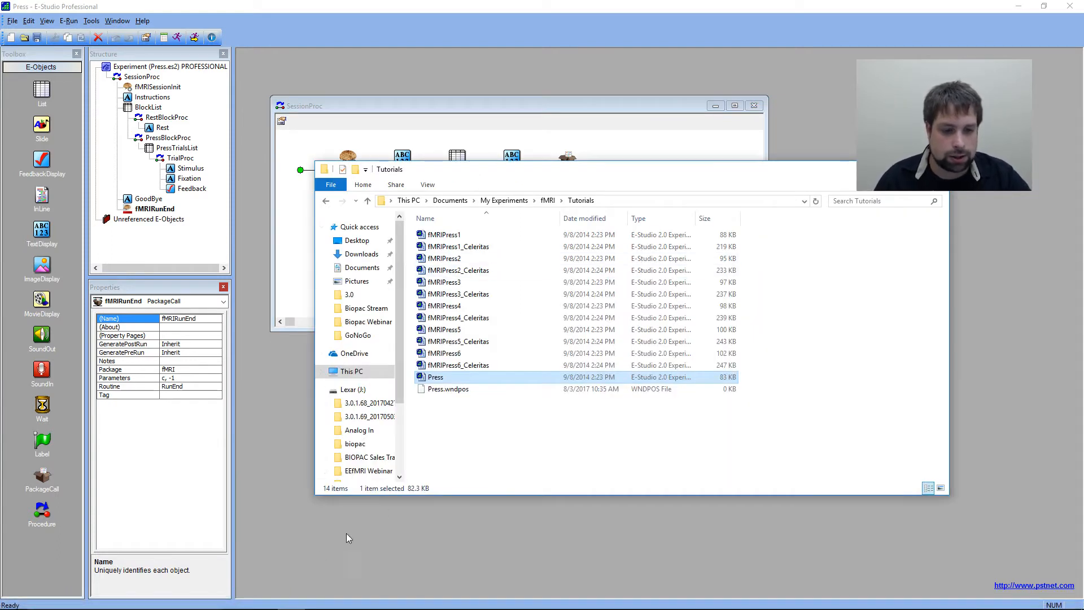
mouse_move(209, 608)
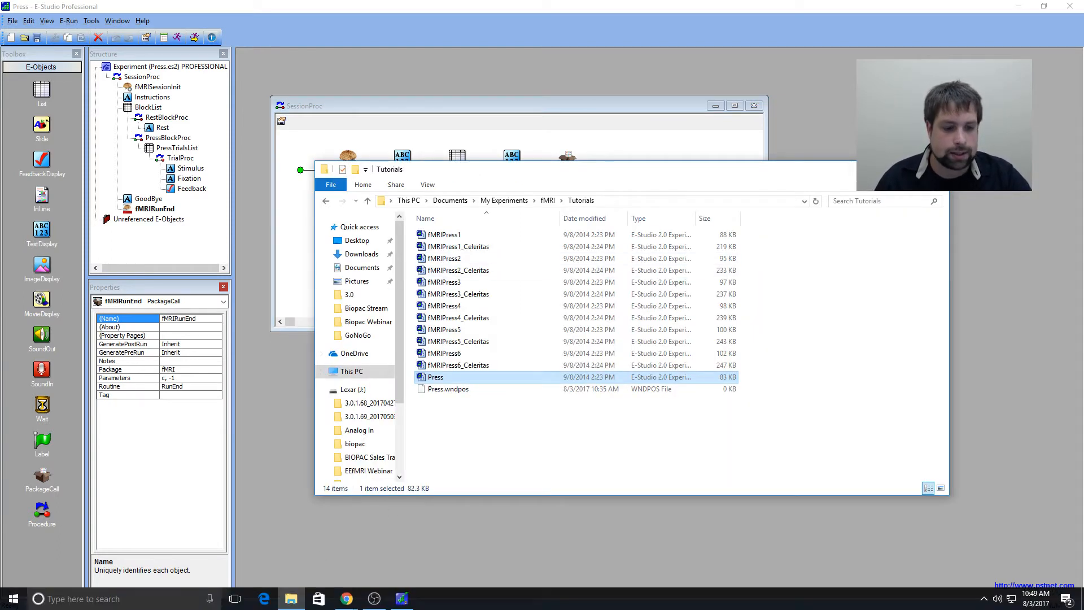
right_click(291, 599)
left_click(260, 537)
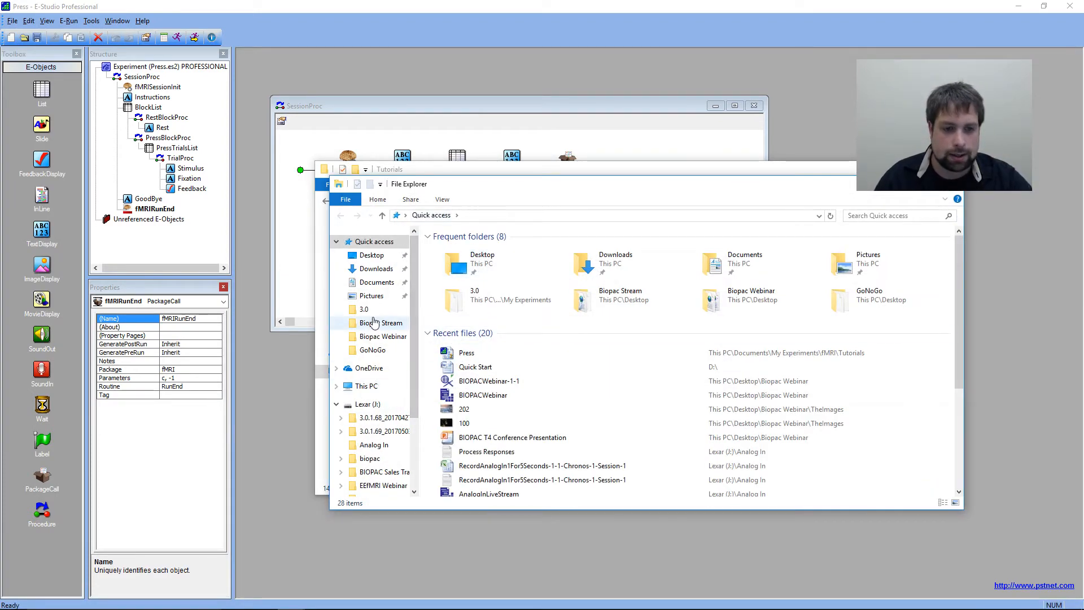
left_click(372, 255)
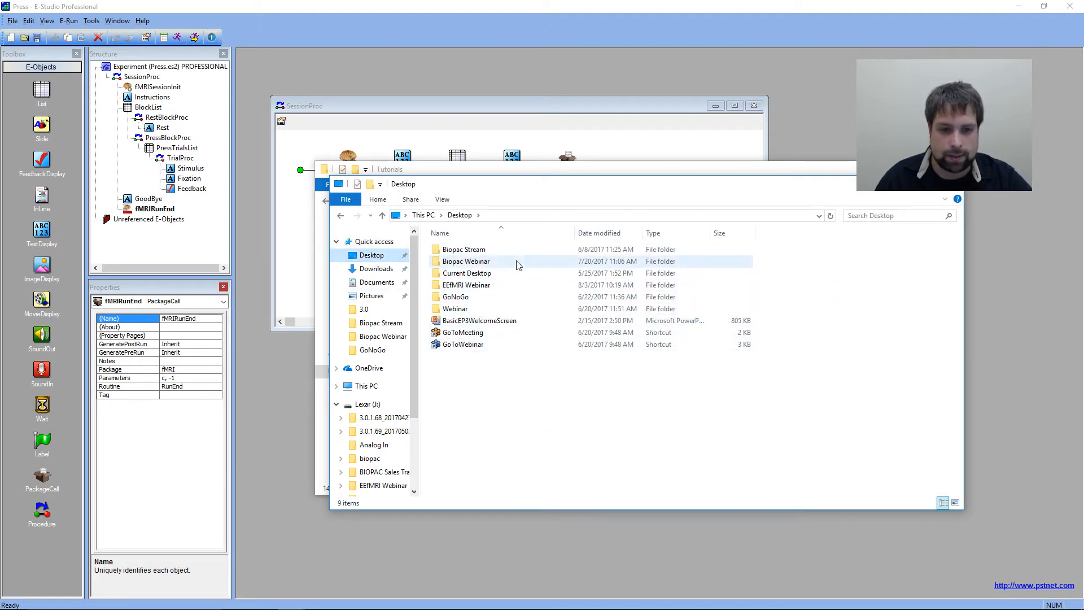
double_click(517, 284)
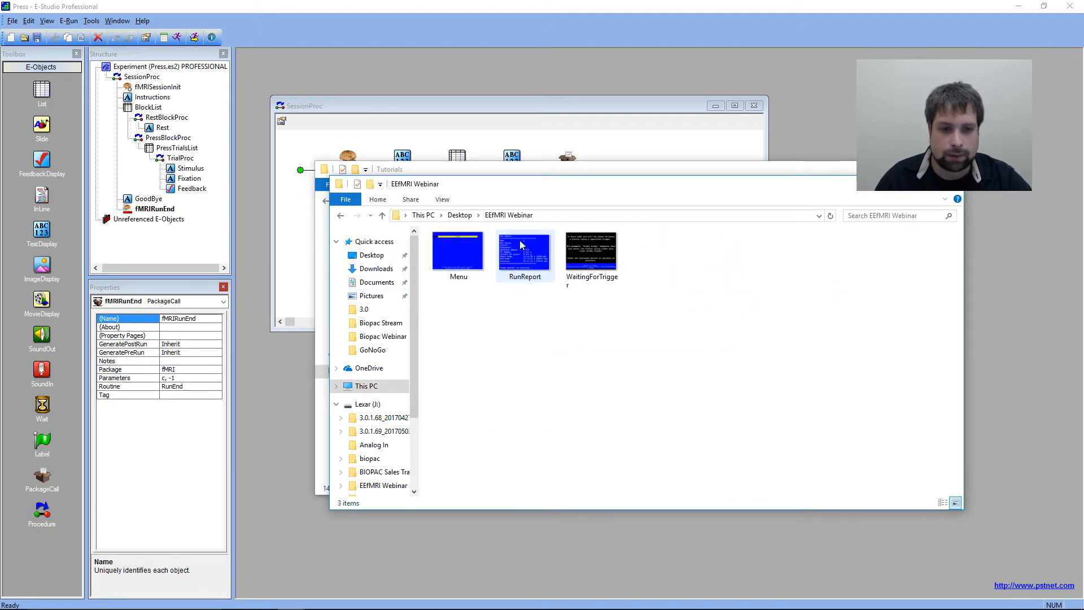
Open the RunReport image, examine the sample run report, and close the image.
left_click(513, 259)
double_click(512, 258)
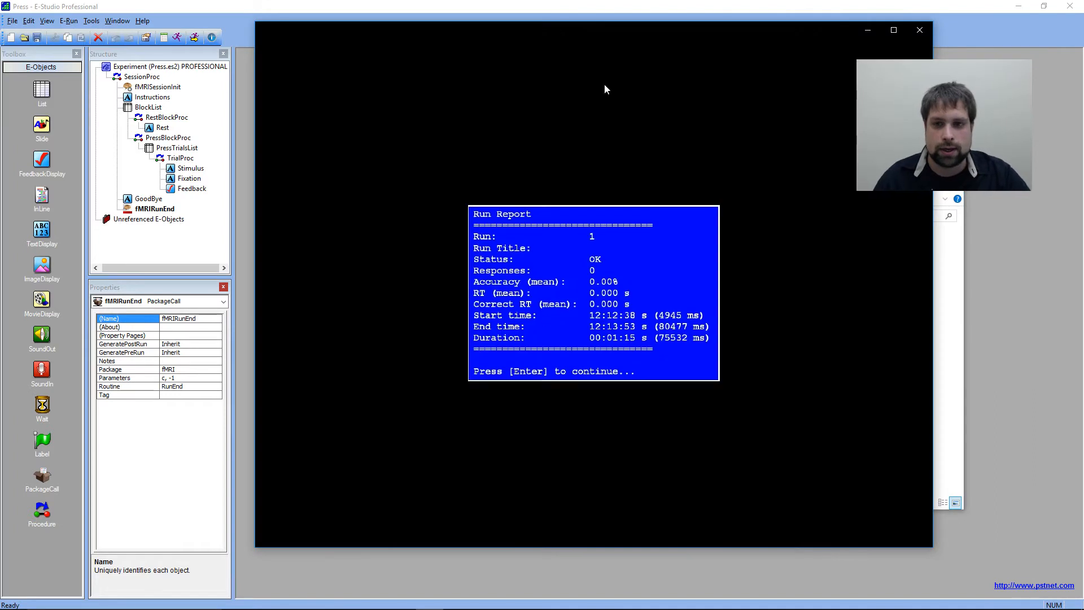
left_click_drag(647, 29, 586, 36)
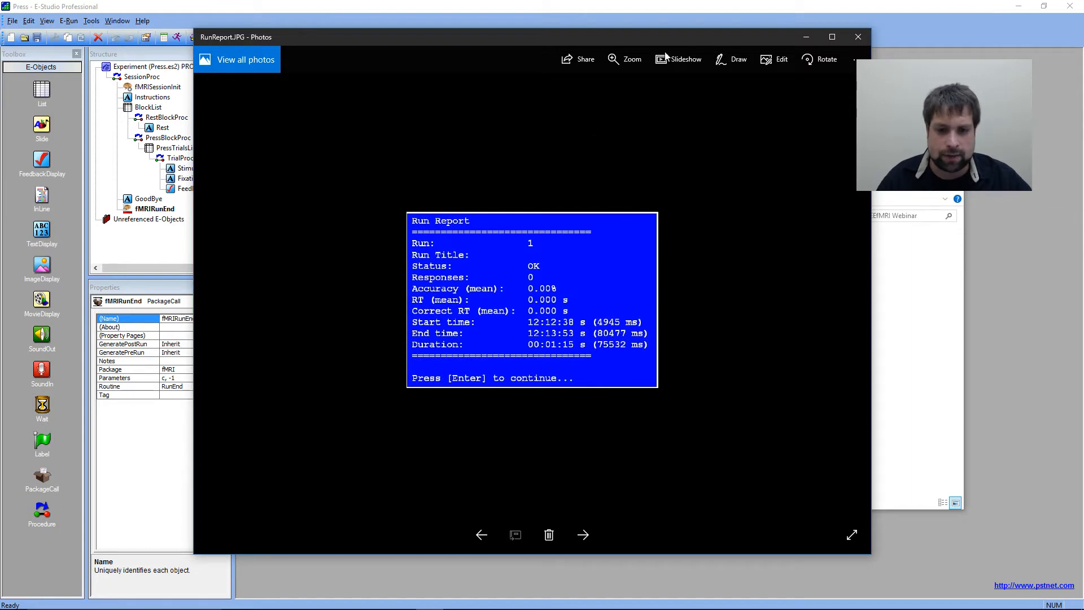
left_click(859, 37)
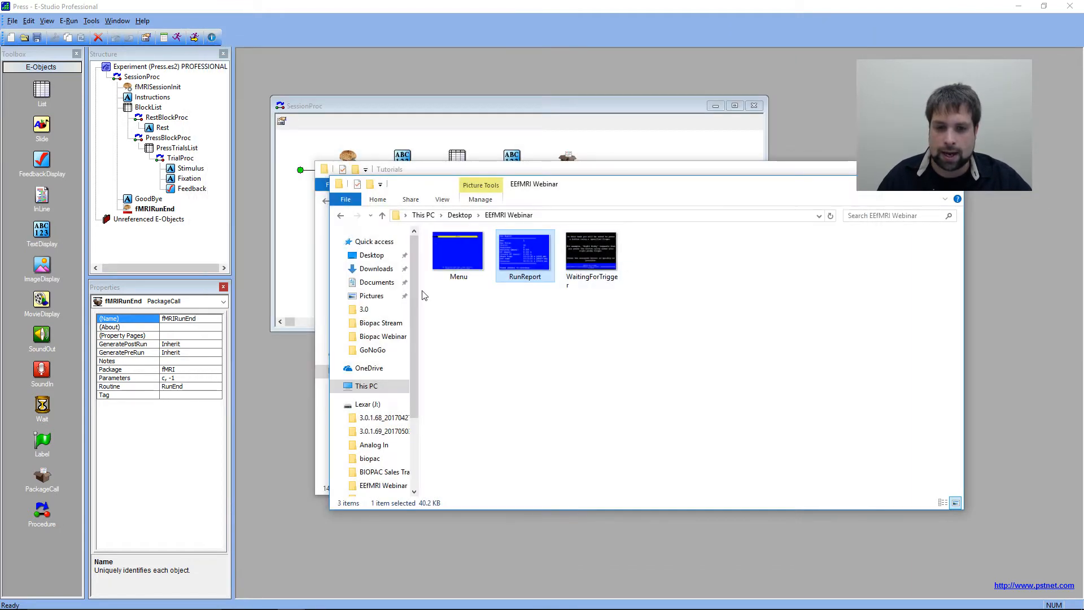
Leave the File Explorer windows and switch back to the SessionProc timeline in E-Studio.
key("alt+Tab")
left_click_drag(541, 231, 581, 164)
left_click(899, 184)
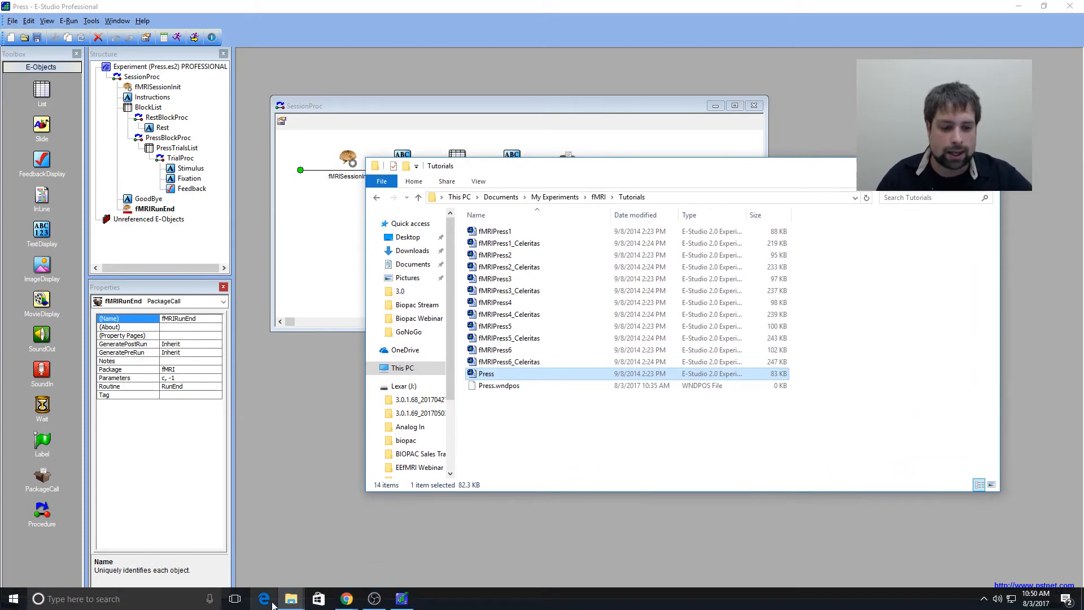
mouse_move(302, 602)
left_click(337, 550)
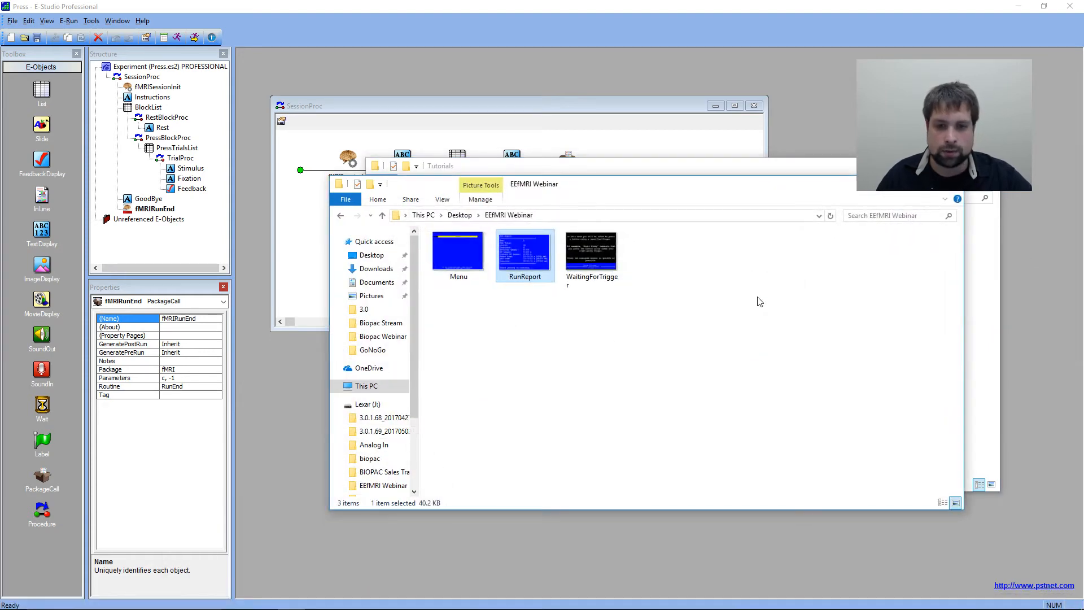
key("alt+Tab")
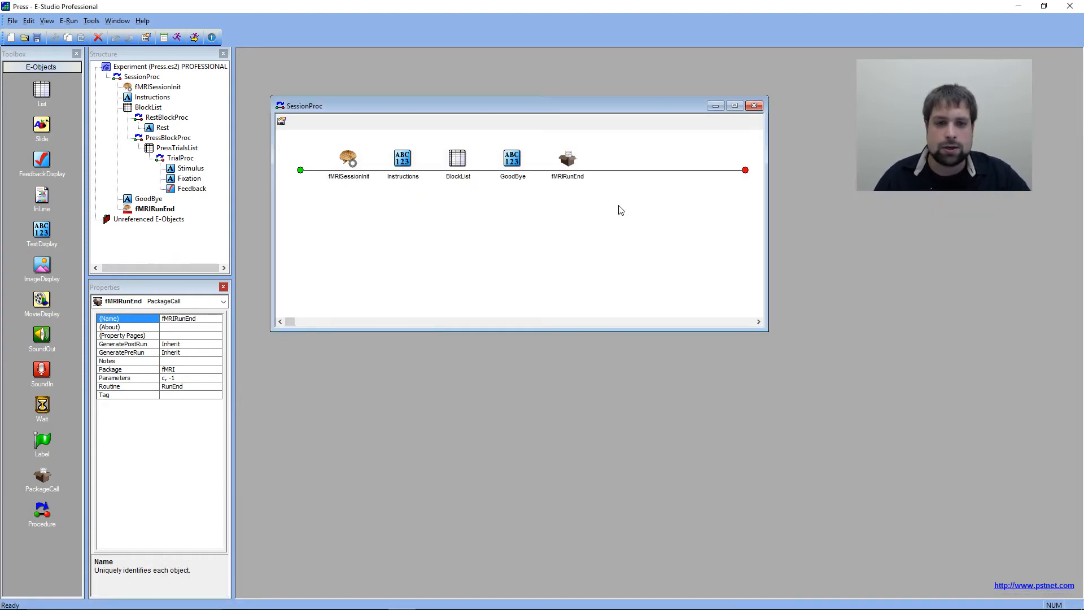
Reopen the fMRIRunEnd properties, review the nReportDuration flag values 0 and -1, and accept the dialog.
double_click(567, 158)
mouse_move(688, 294)
left_mouse_down()
mouse_move(687, 333)
mouse_move(694, 300)
mouse_move(694, 314)
left_mouse_up()
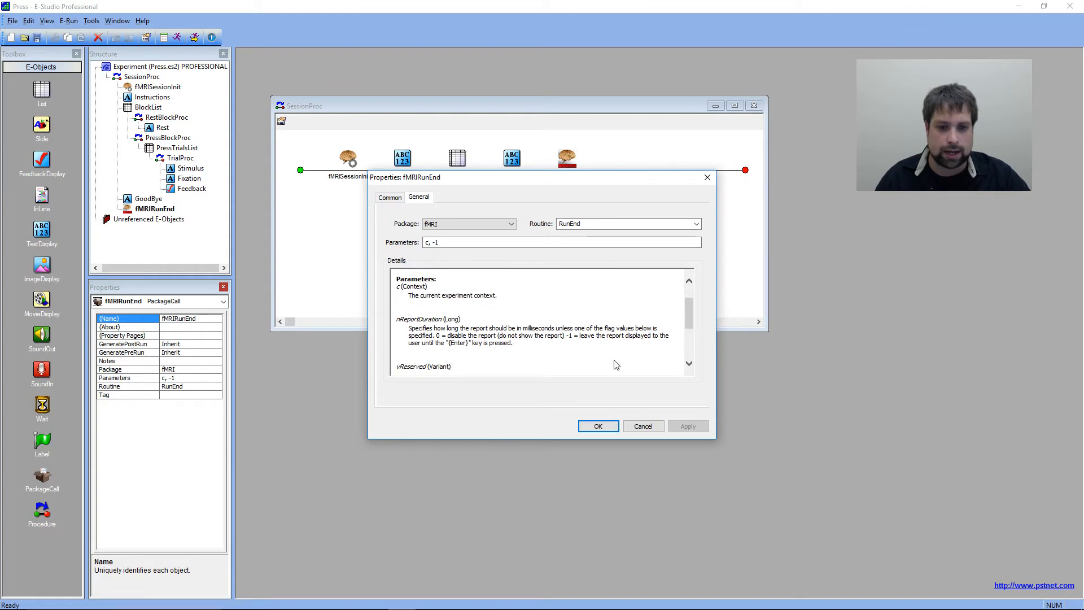
left_click_drag(438, 336, 498, 337)
left_click(569, 336)
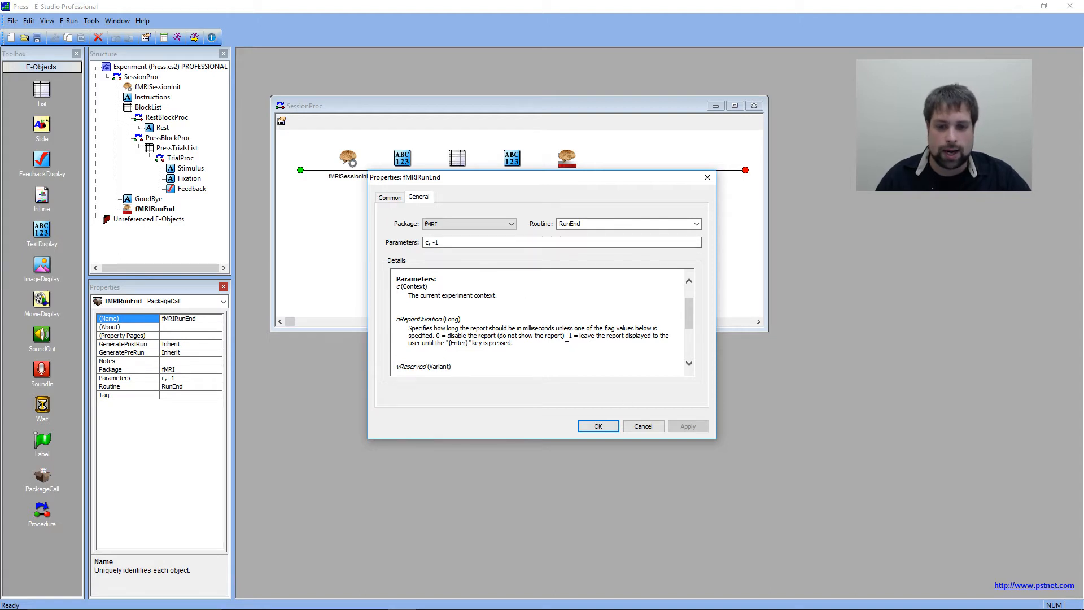
left_click_drag(567, 336, 620, 338)
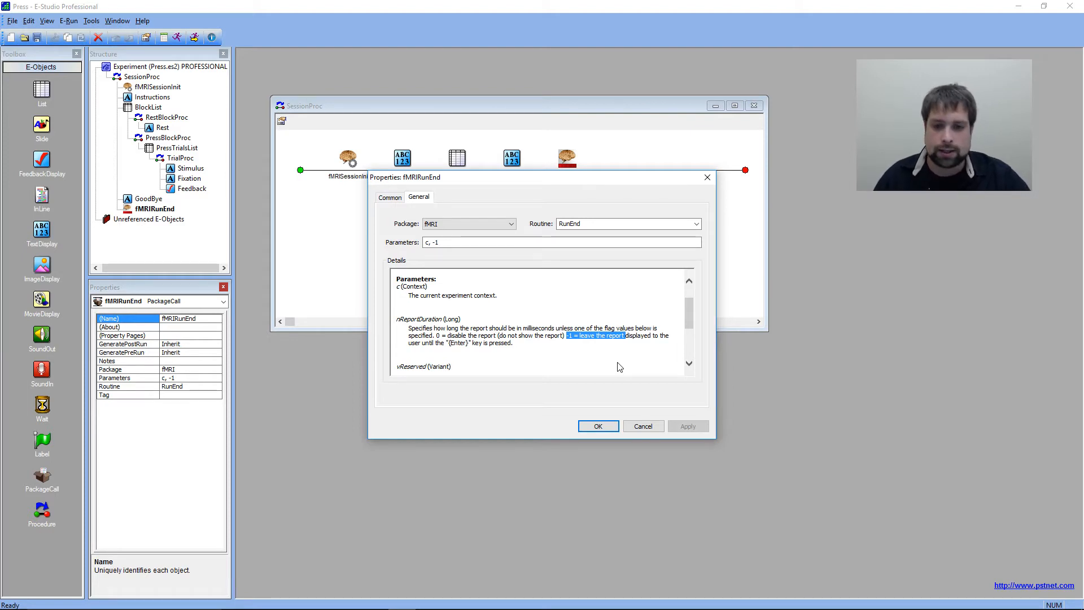
left_click(604, 426)
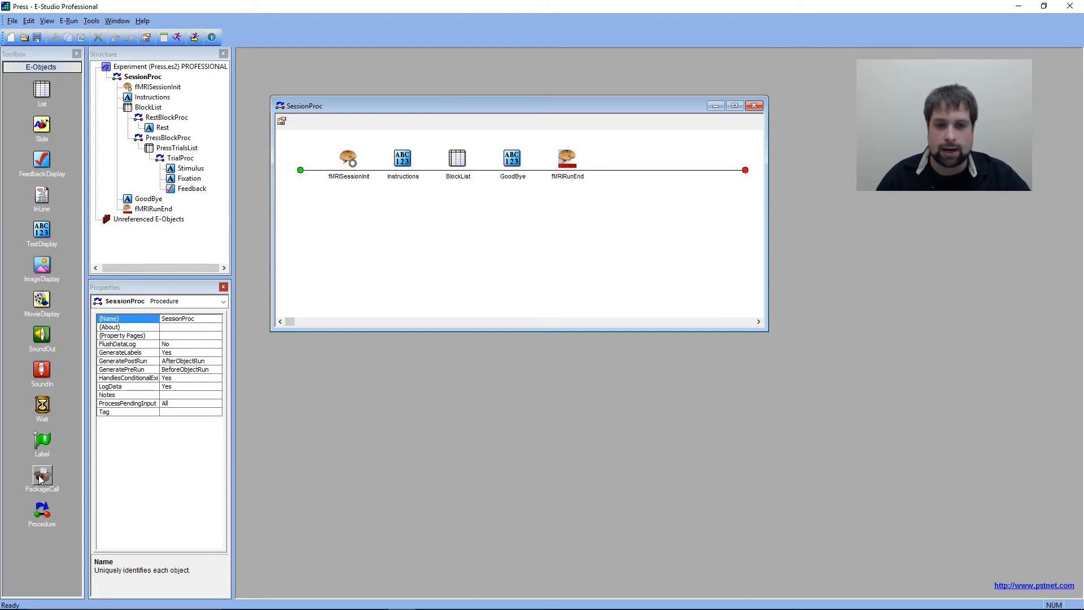
Add a PackageCall between Instructions and BlockList in SessionProc and name it fMRIRunBegin.
left_click_drag(42, 477, 458, 237)
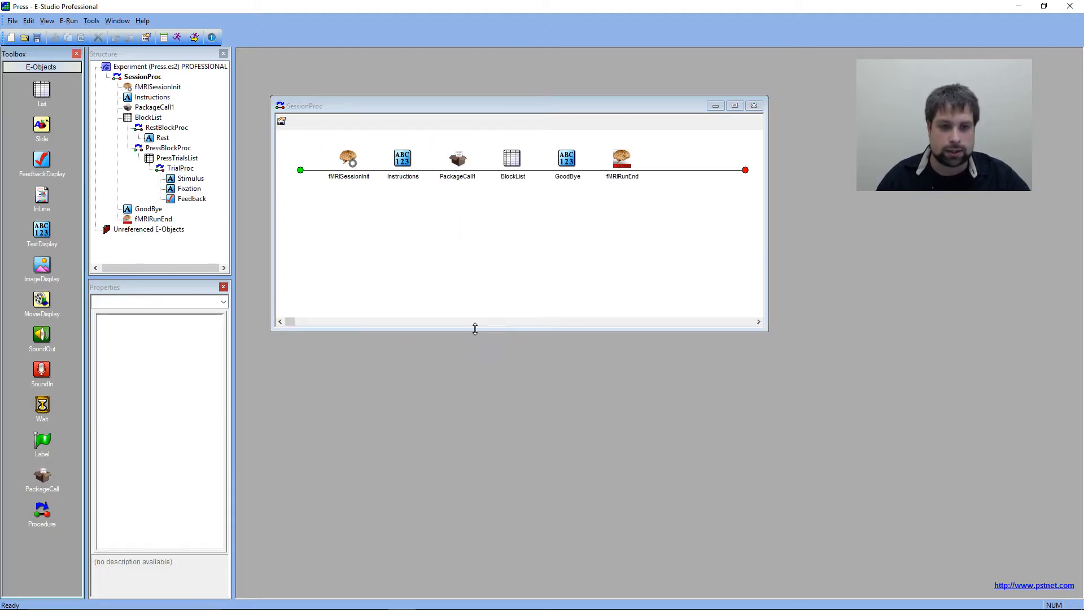
right_click(463, 161)
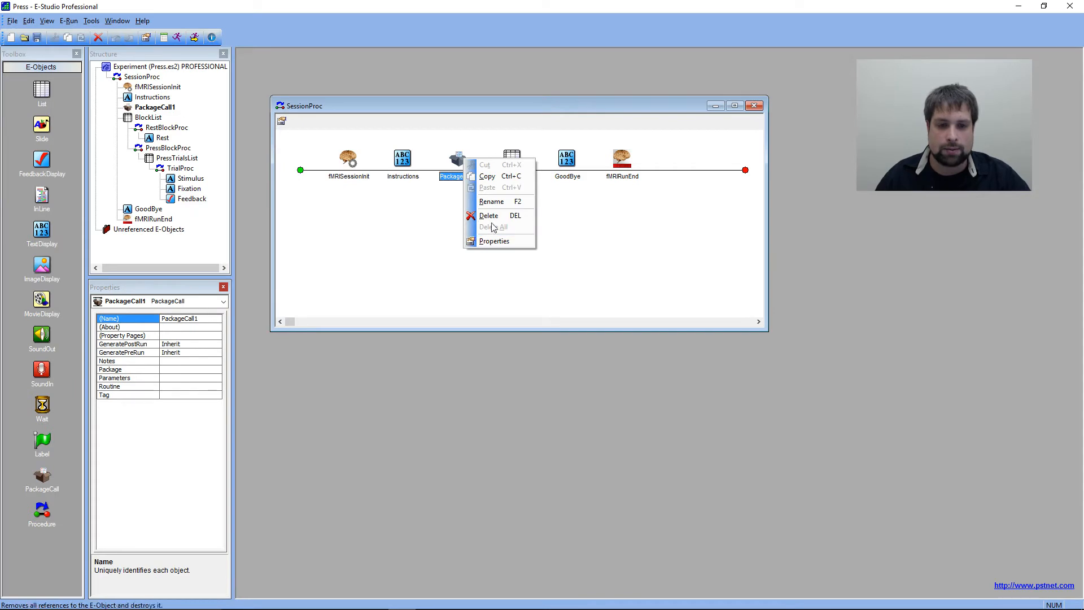
left_click(490, 202)
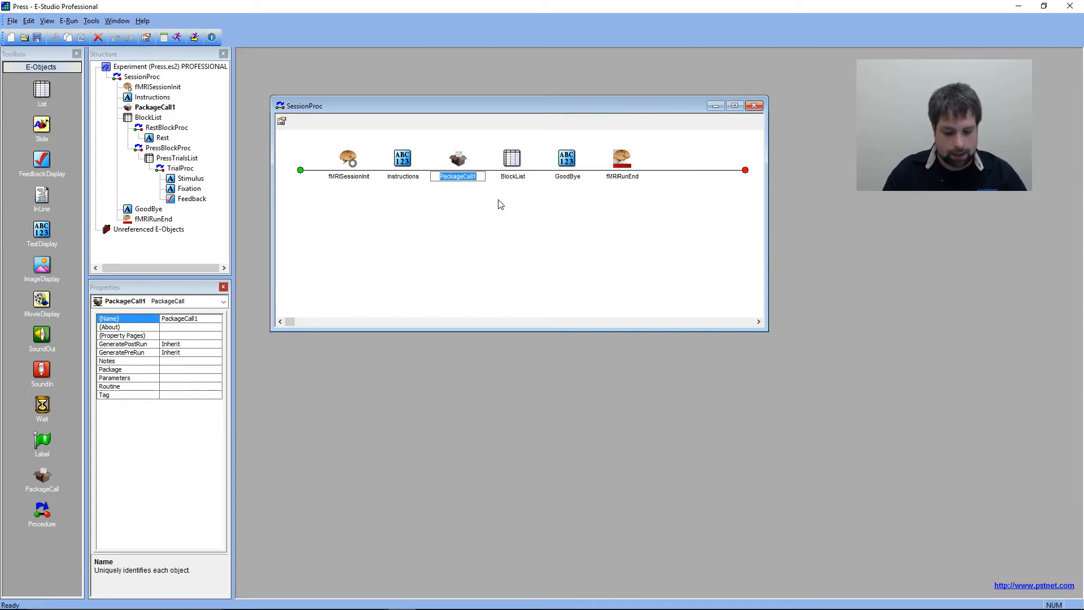
type("fMRIRune")
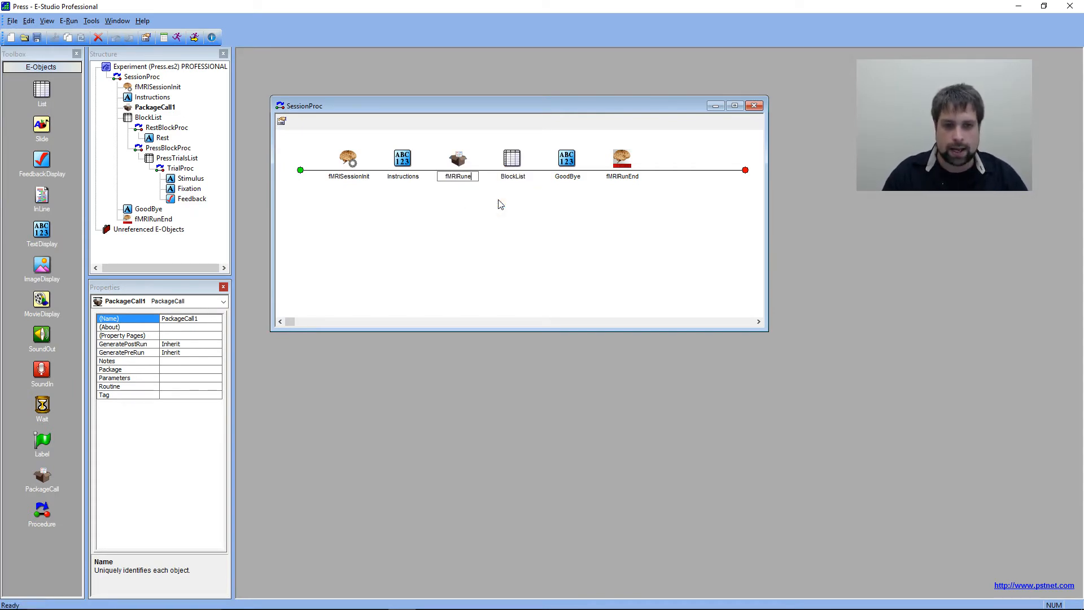
key("BackSpace")
type("Begin")
key("Return")
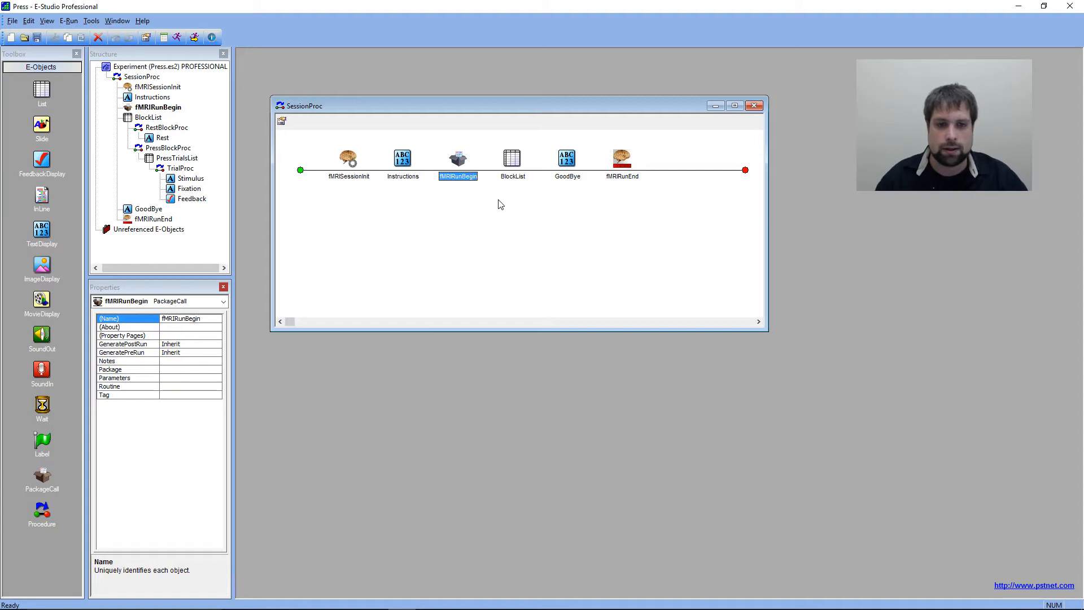
Compare the positions and properties of fMRISessionInit and fMRIRunBegin in SessionProc.
left_click(504, 269)
left_click(340, 164)
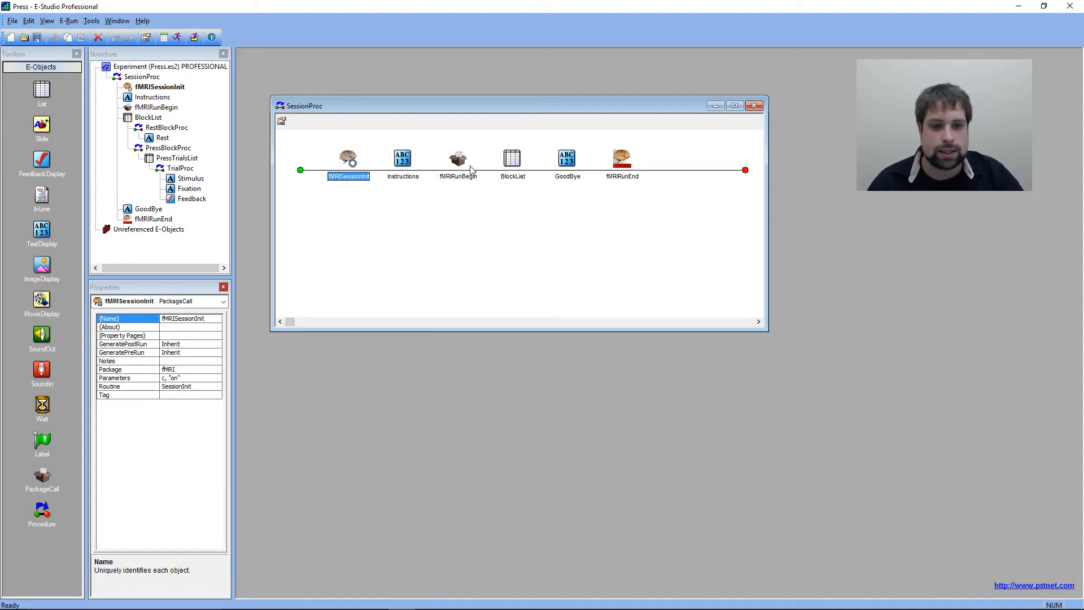
left_click(470, 167)
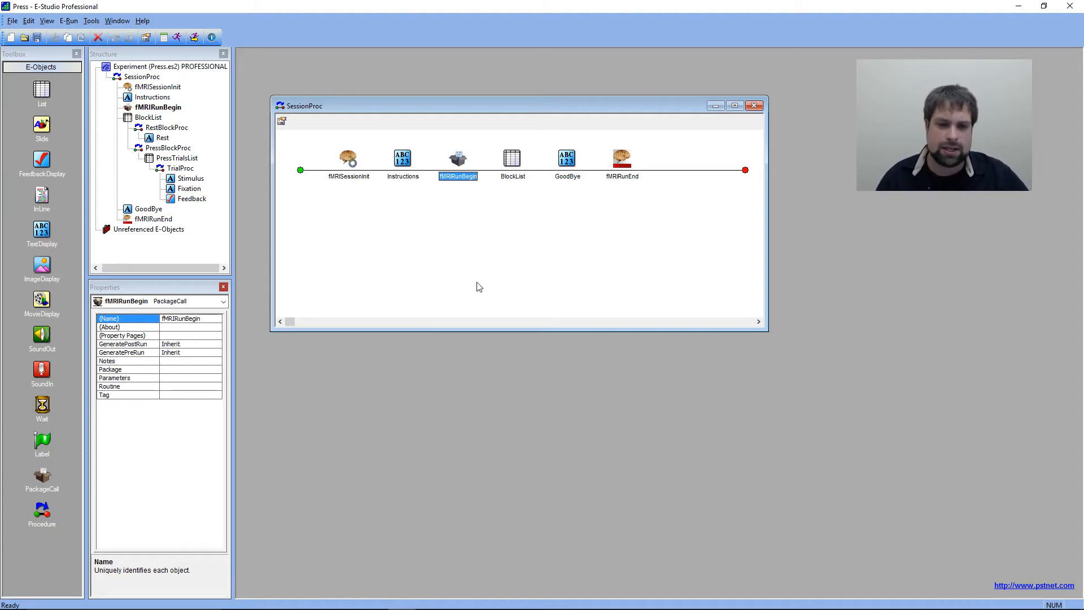
left_click(368, 178)
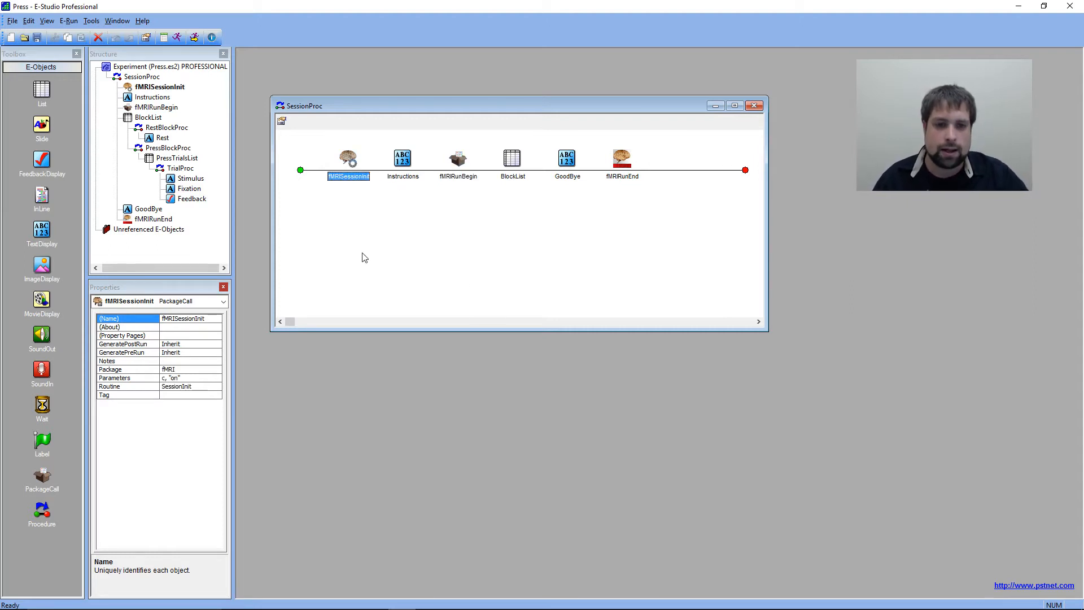
left_click(451, 176)
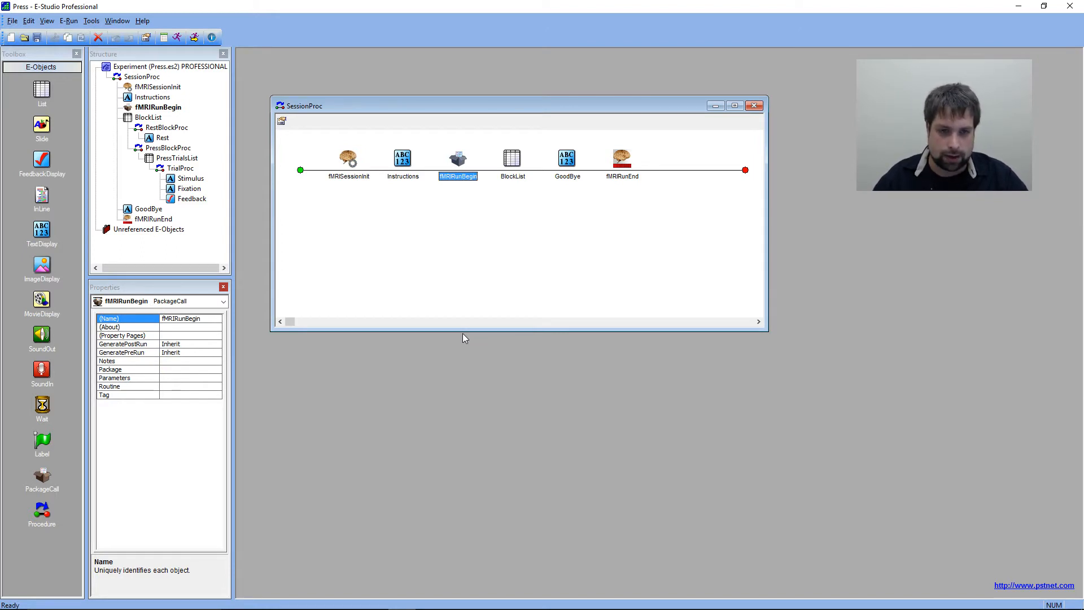
Set the fMRIRunBegin object's package to fMRI and its routine to RunBegin.
double_click(465, 164)
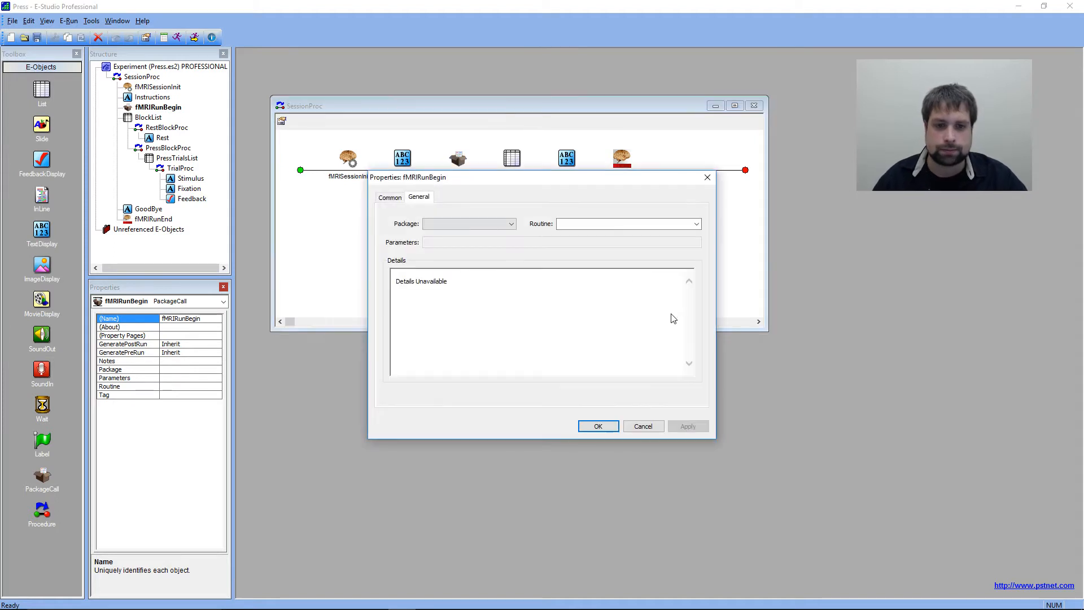
left_click(500, 223)
left_click(500, 236)
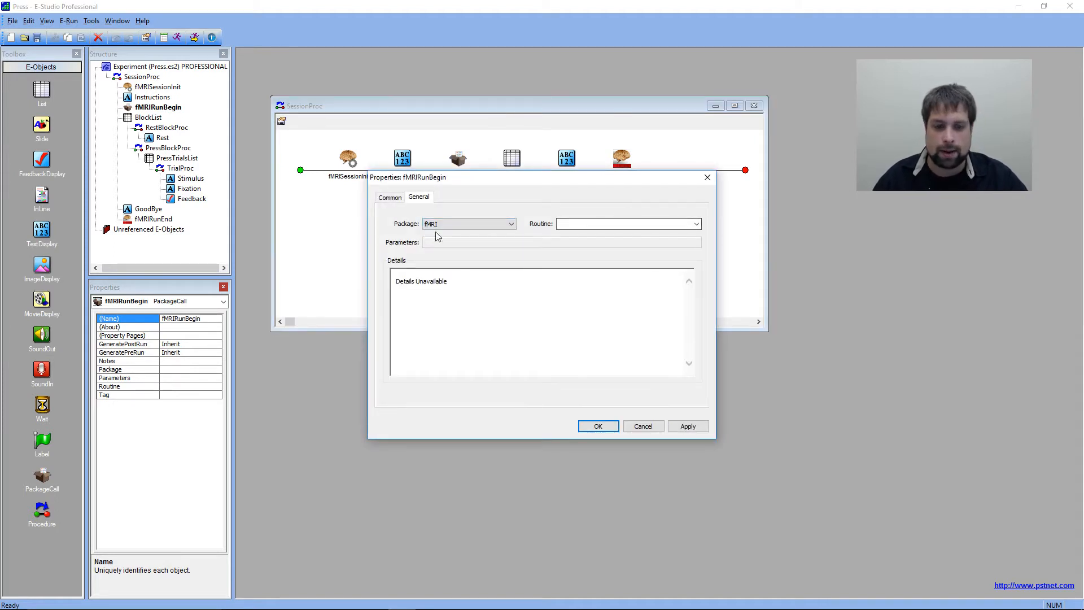
left_click(696, 224)
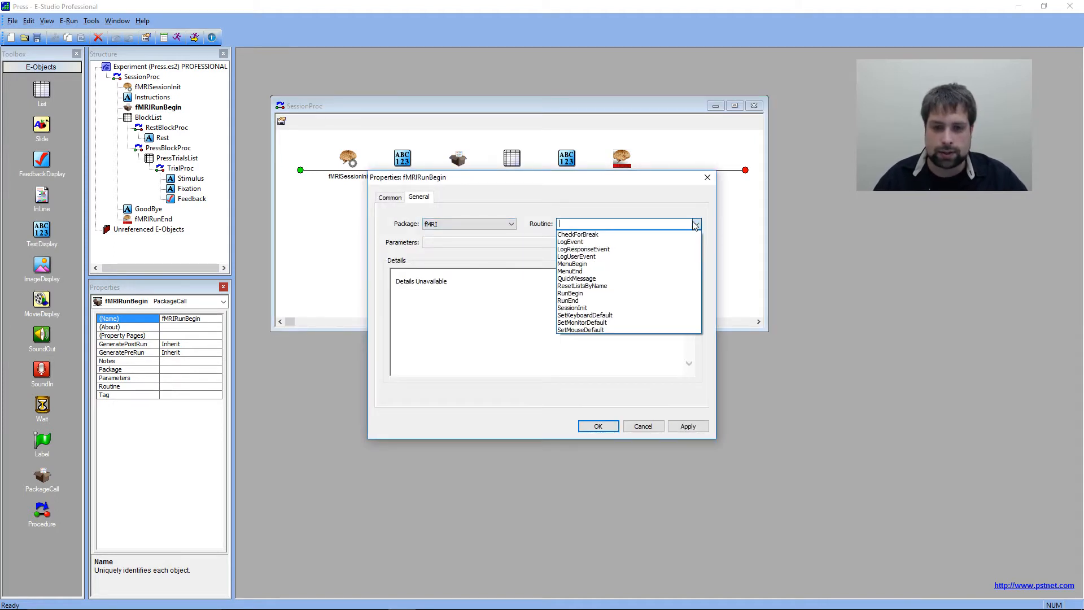
left_click(666, 293)
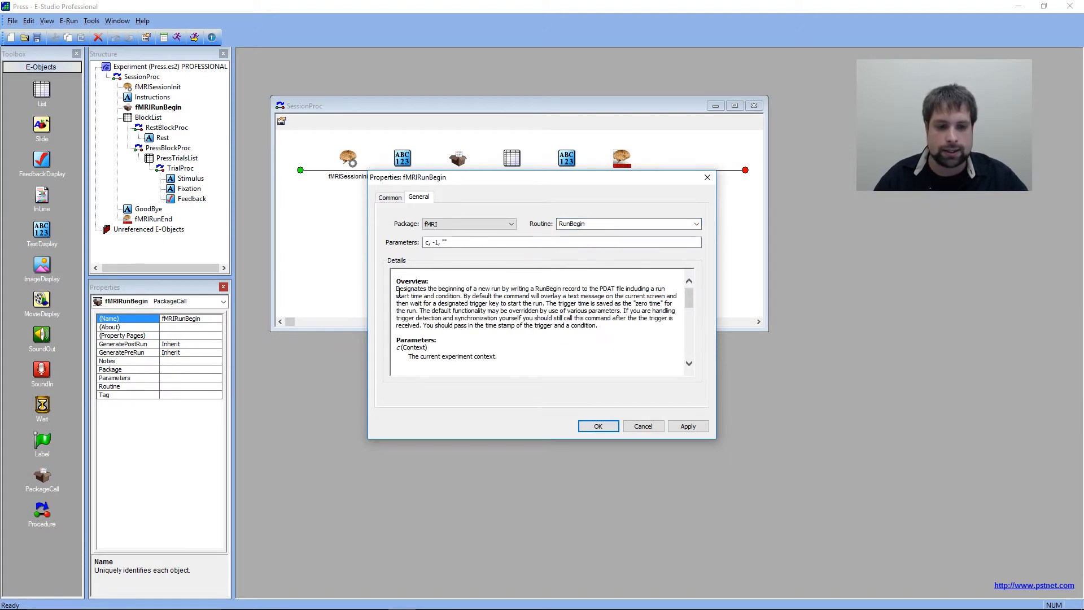
Read the RunBegin routine's overview and the description of its nTriggerTime parameter.
left_click_drag(428, 289, 501, 290)
left_click(534, 288)
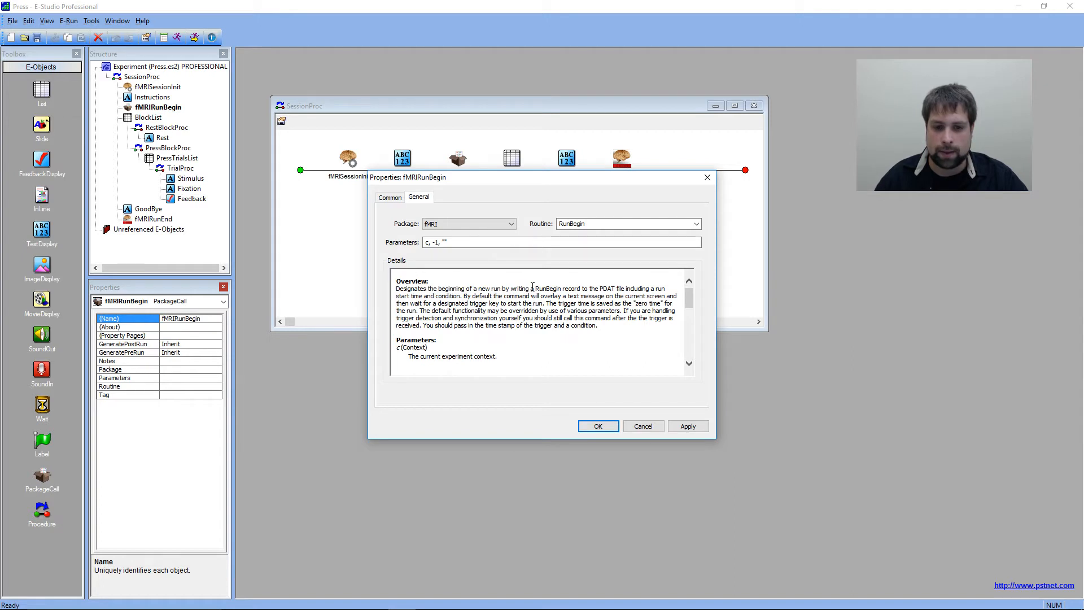
left_click_drag(534, 288, 676, 297)
left_click(598, 289)
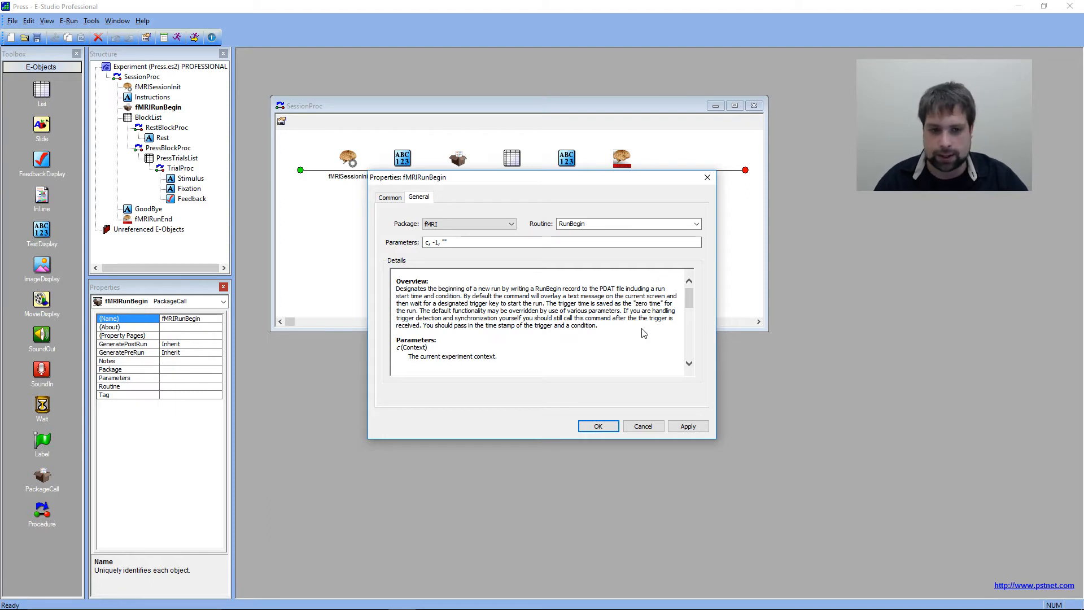
left_click_drag(469, 304, 542, 298)
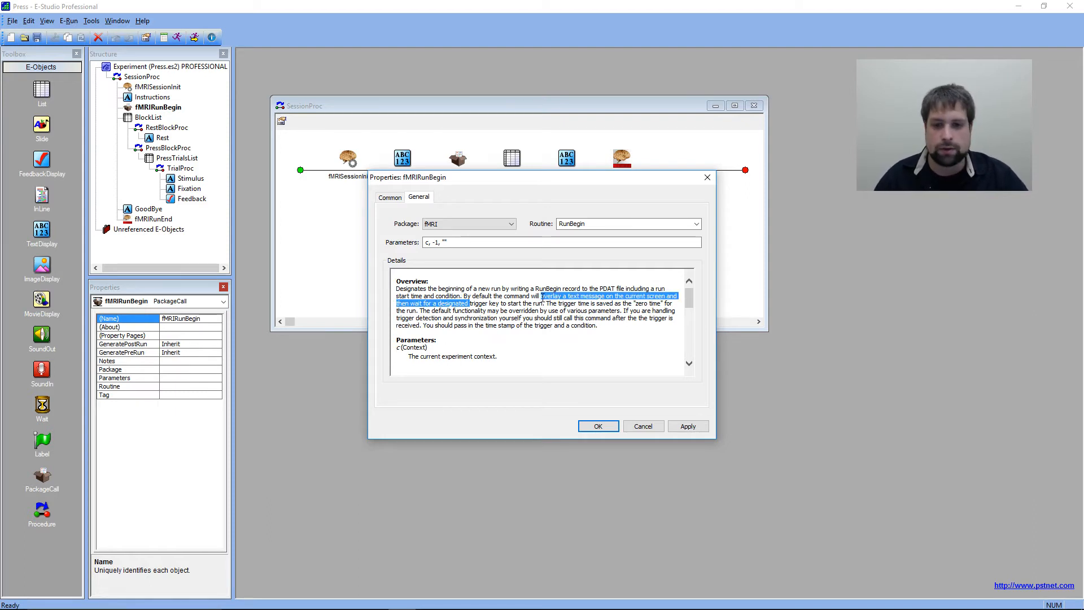
left_click(546, 298)
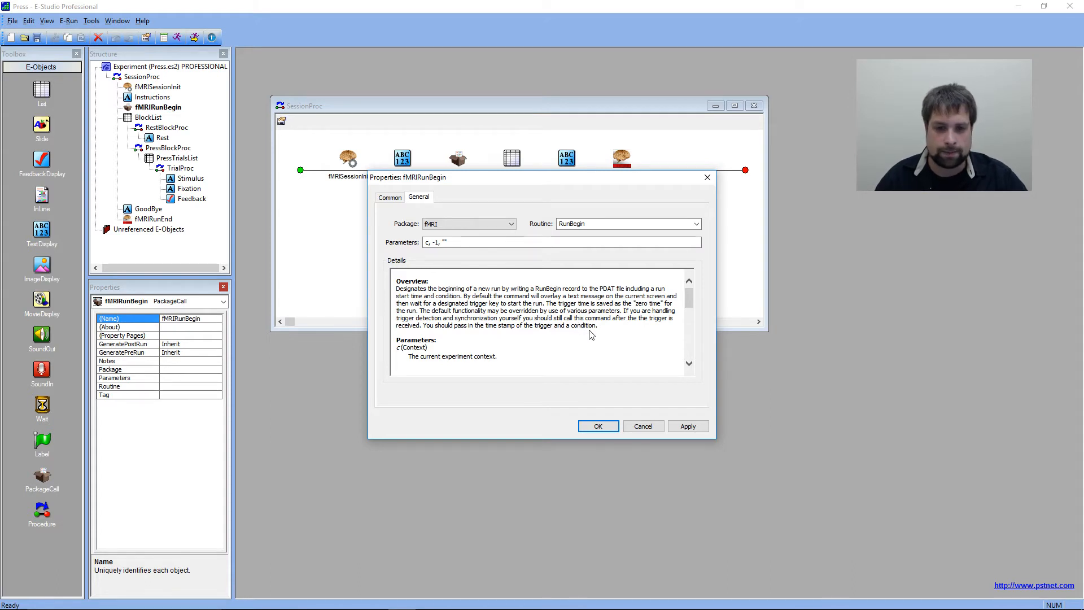
scroll(656, 319, "down", 4)
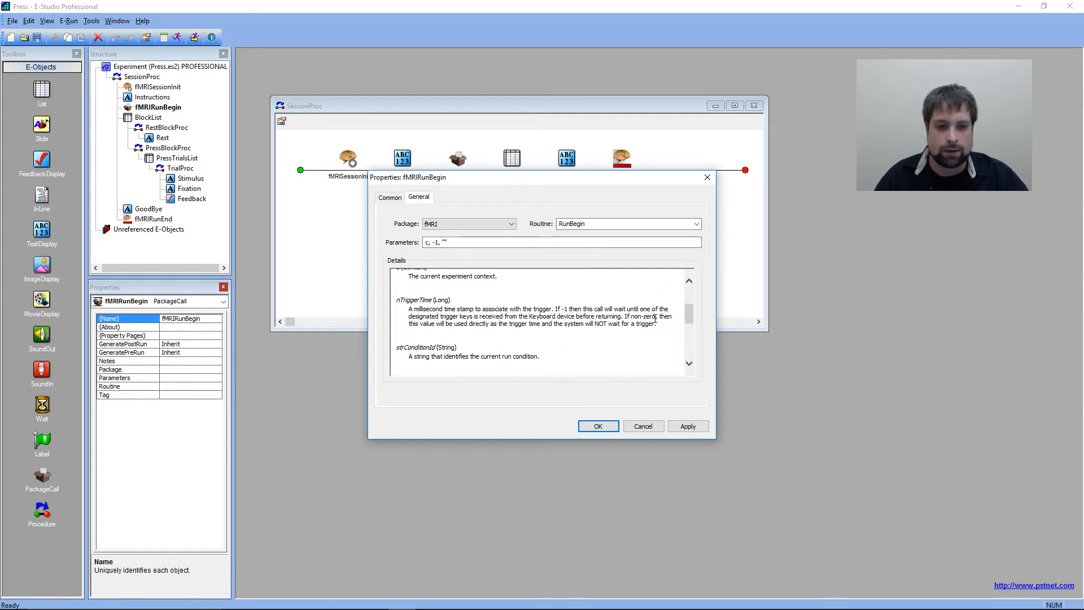
scroll(540, 269, "up", 3)
scroll(540, 269, "down", 3)
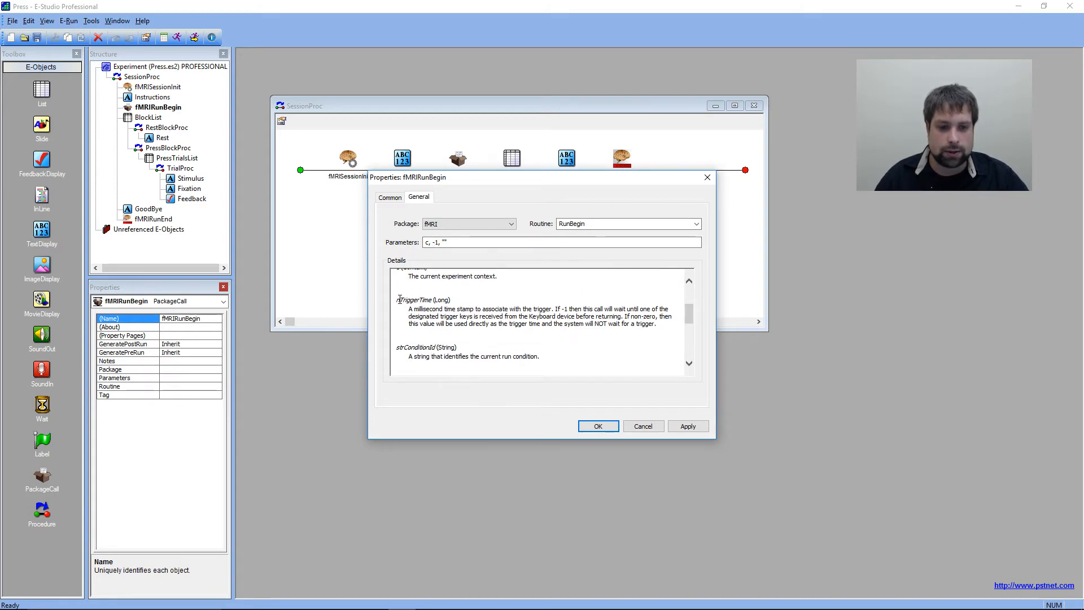
left_click_drag(398, 300, 499, 309)
left_click(427, 323)
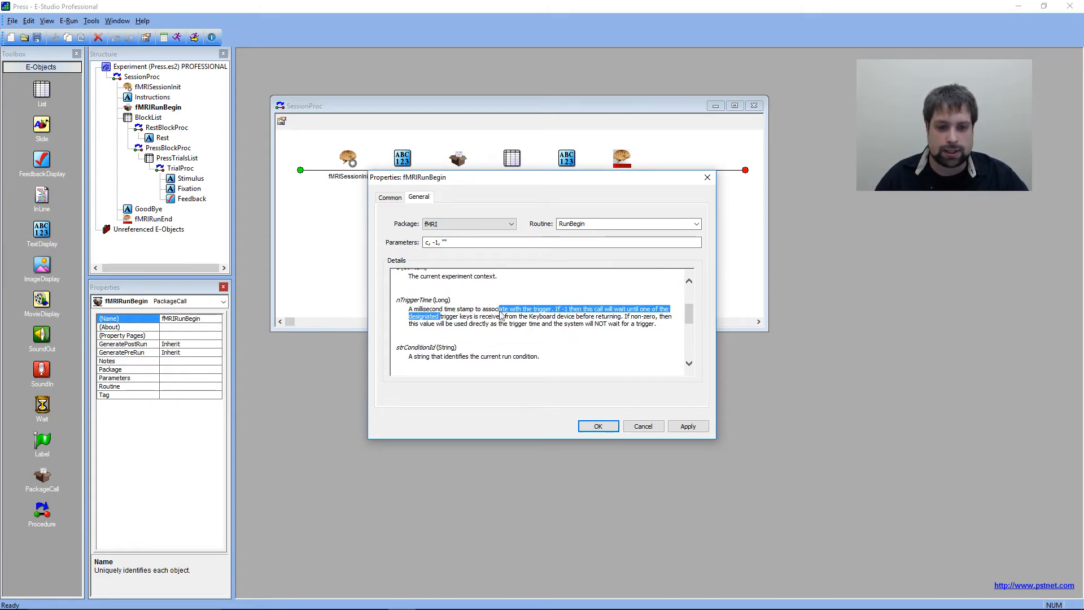
Compare the fMRIRunBegin parameters with the nTriggerTime and strConditionId descriptions in the routine details.
left_click(525, 337)
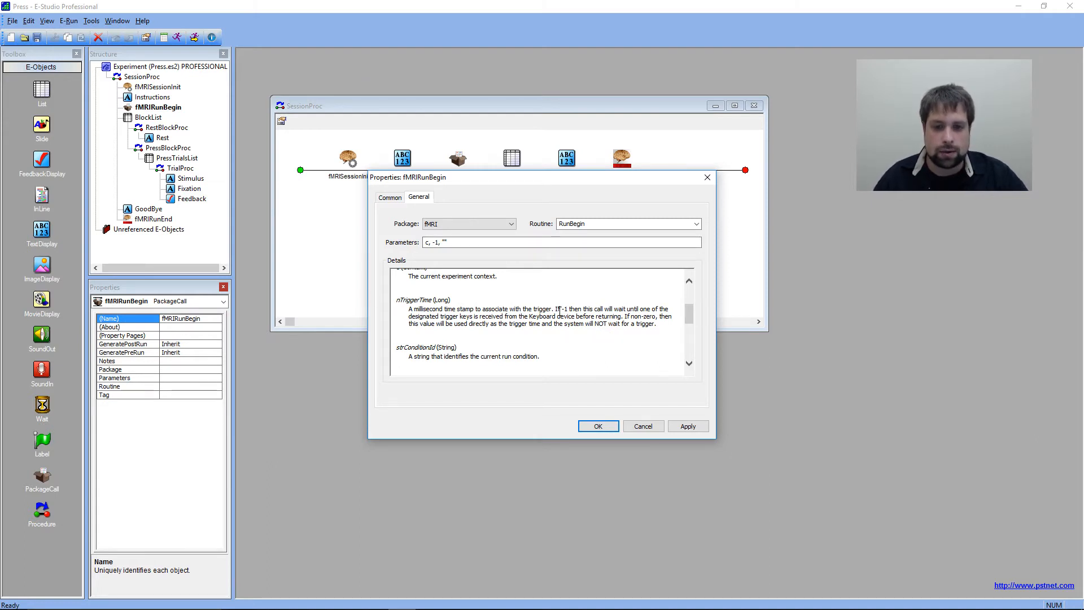
left_click(440, 242)
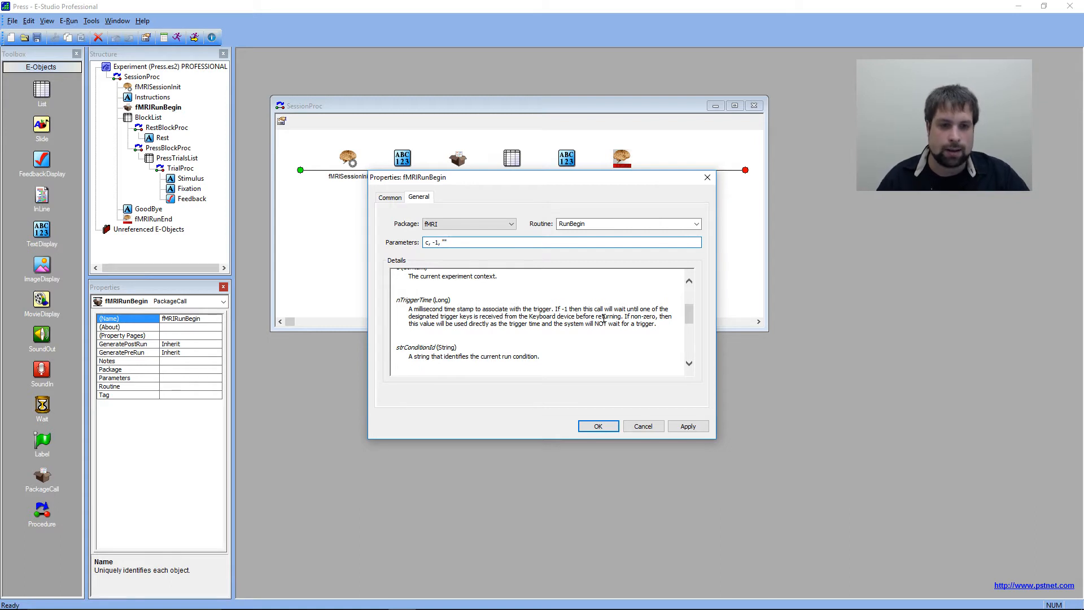
scroll(604, 318, "down", 2)
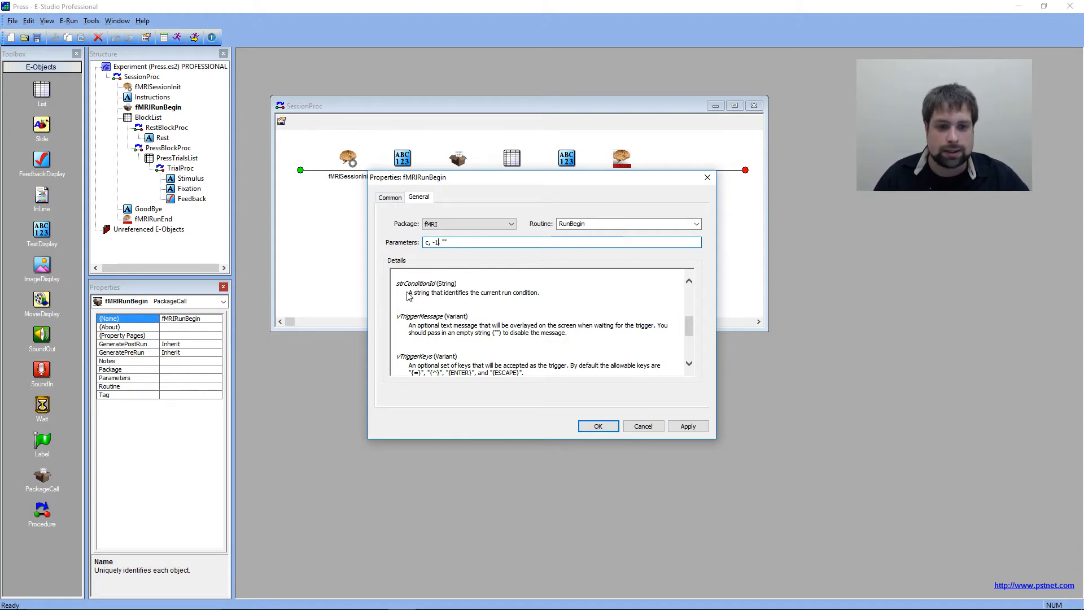
left_click_drag(410, 293, 541, 294)
left_click(563, 310)
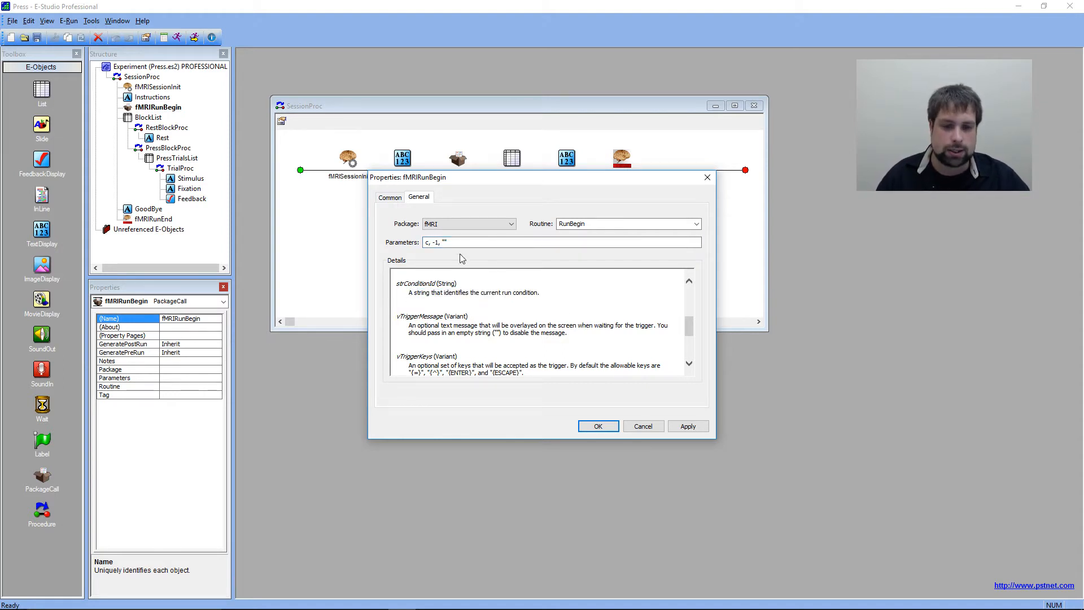
Try "Practice" as the condition ID string in the fMRIRunBegin parameters and restore the empty string.
left_click(445, 243)
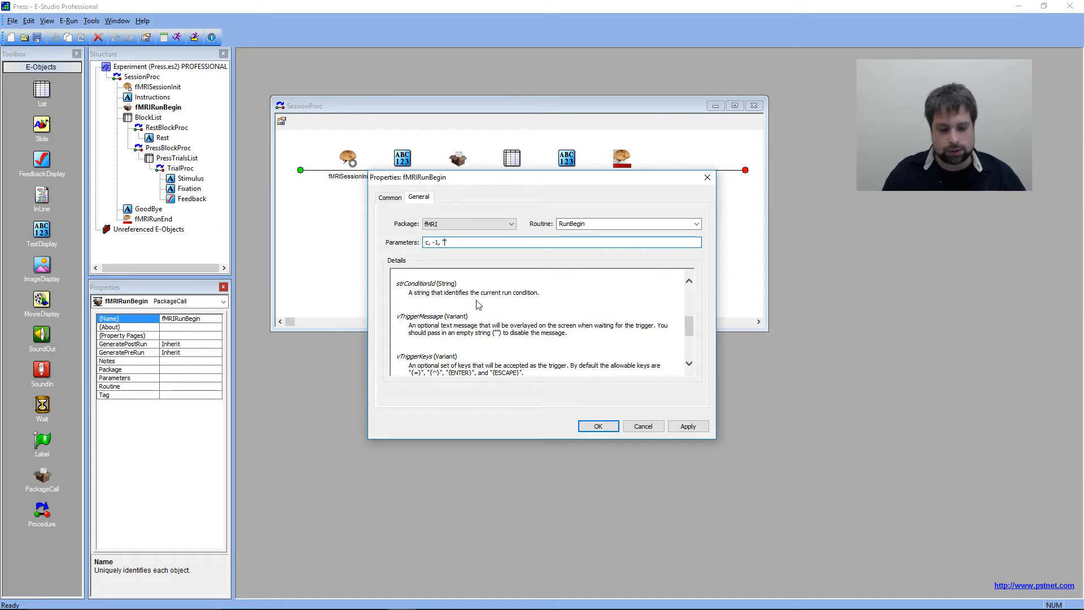
type("Pracice")
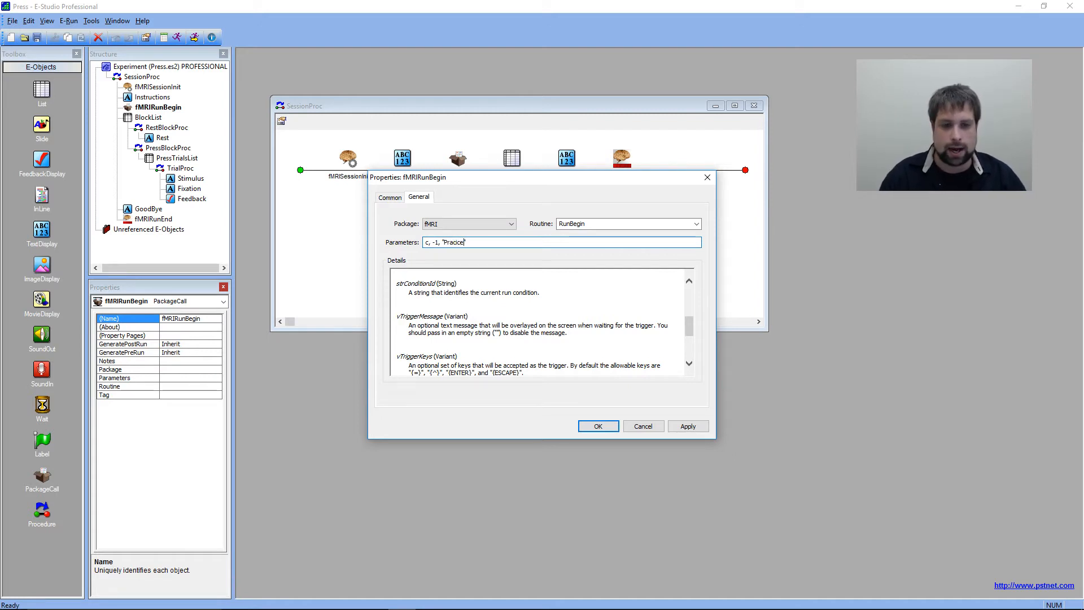
key("BackSpace")
key("BackSpace")
type("tice")
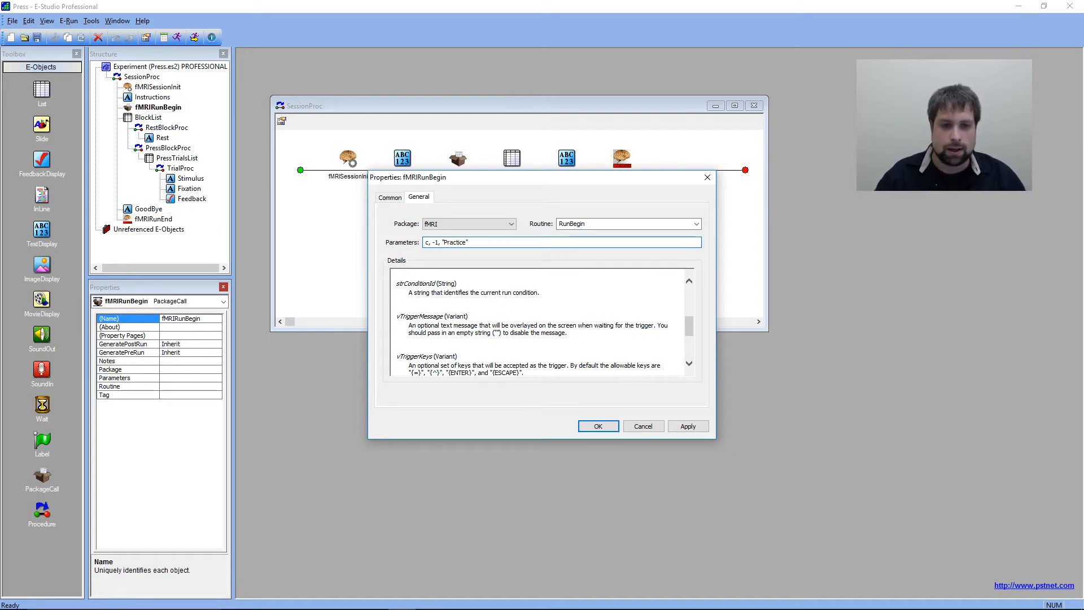
key("ctrl+shift+Left")
type("\"")
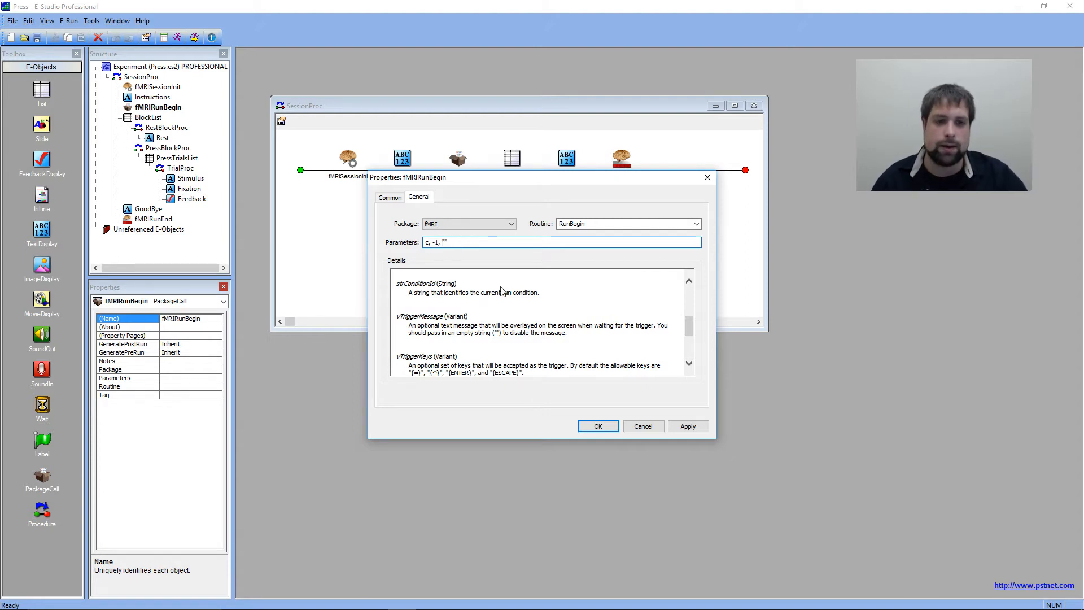
Read the vTriggerKeys description for the default keys accepted as the trigger.
scroll(511, 289, "down", 1)
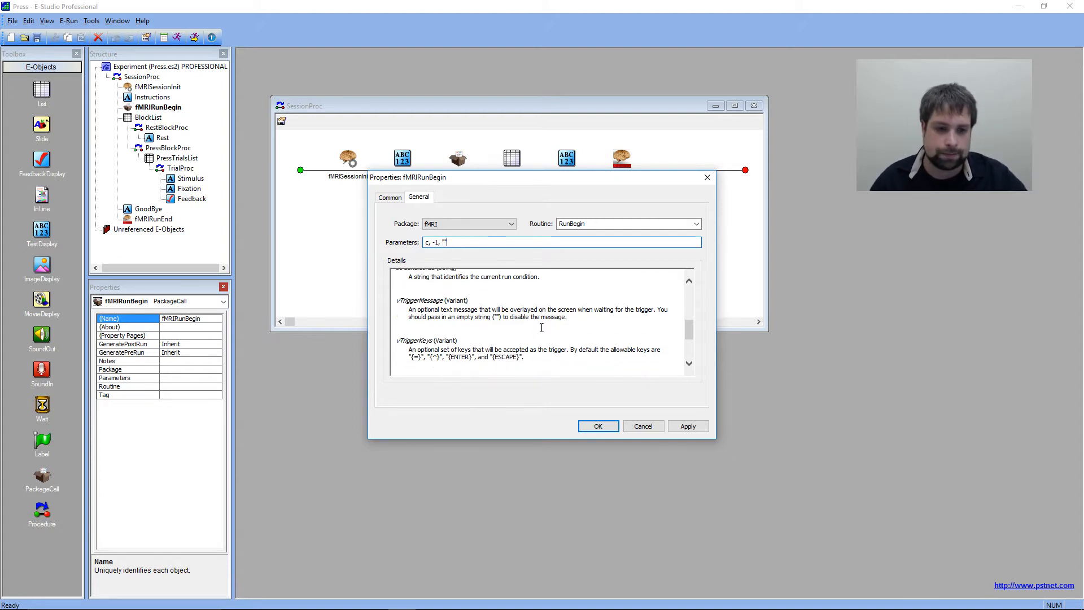
left_click_drag(405, 336, 544, 344)
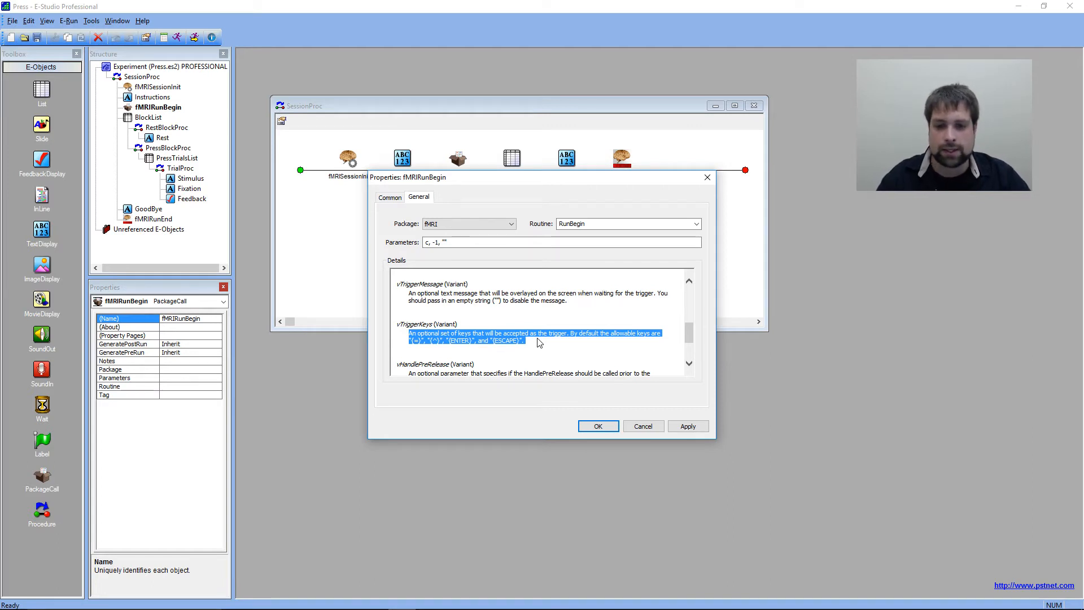
left_click(539, 343)
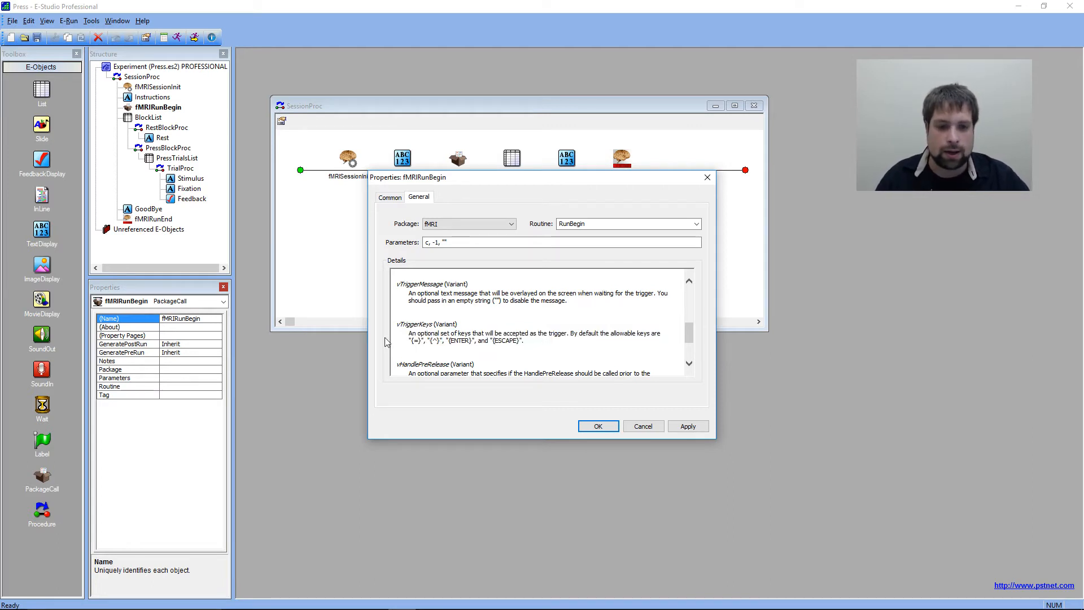
double_click(443, 341)
left_click(444, 345)
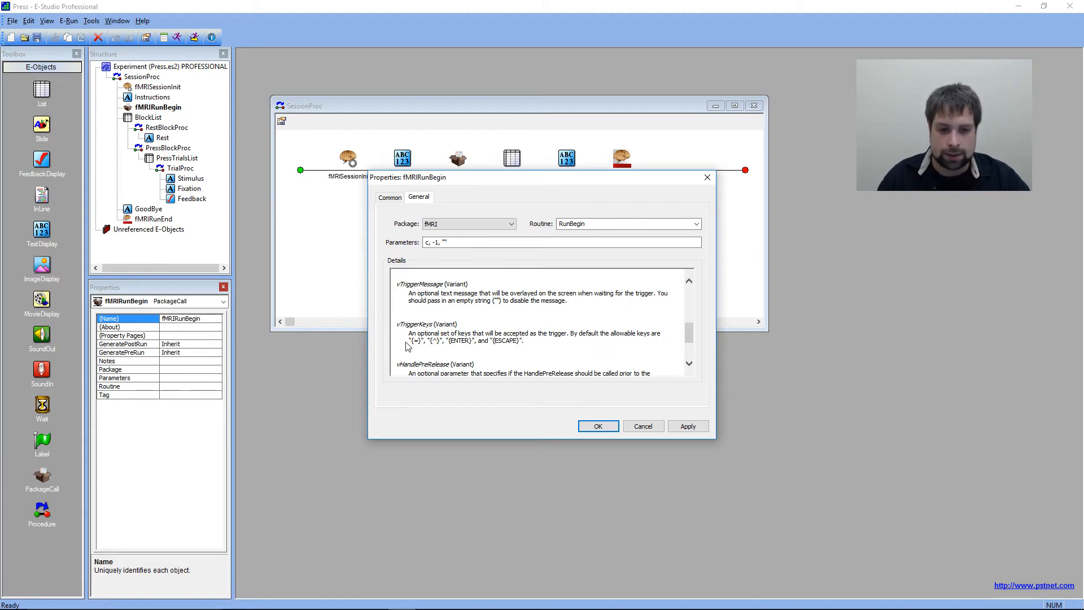
left_click_drag(408, 341, 513, 339)
left_click(531, 351)
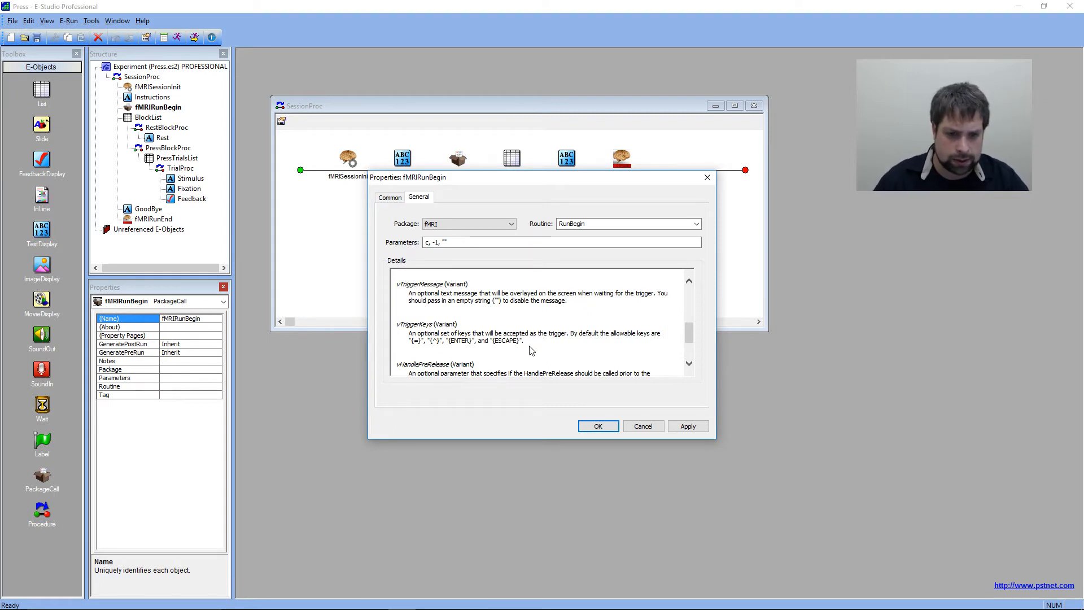
Review the vTriggerMessage description of the RunBegin routine and accept the fMRIRunBegin properties.
scroll(531, 351, "down", 3)
scroll(532, 352, "up", 6)
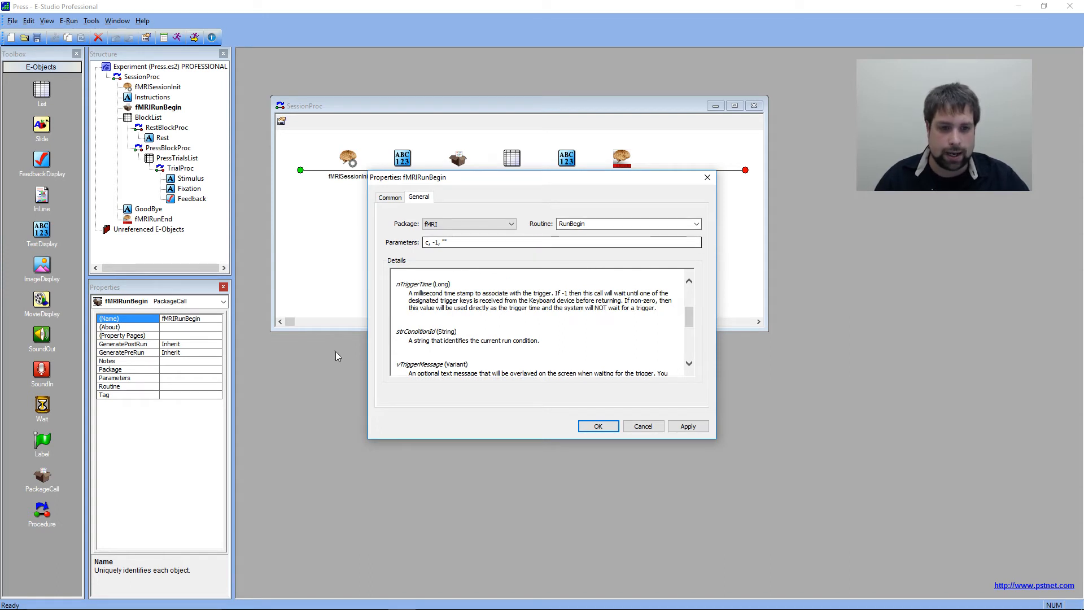
scroll(480, 327, "down", 3)
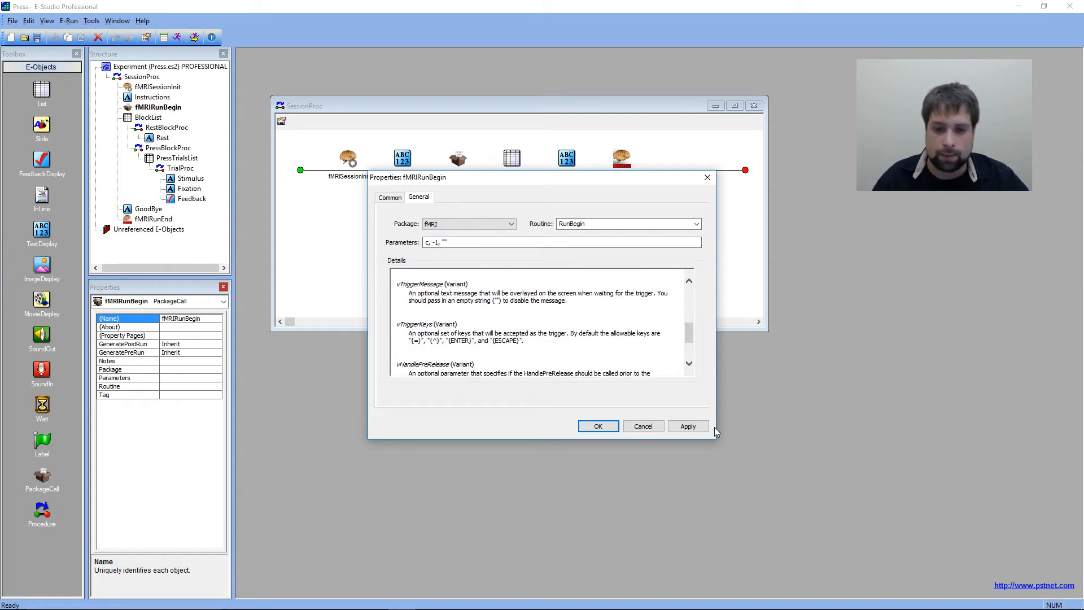
scroll(430, 333, "up", 3)
scroll(415, 327, "down", 2)
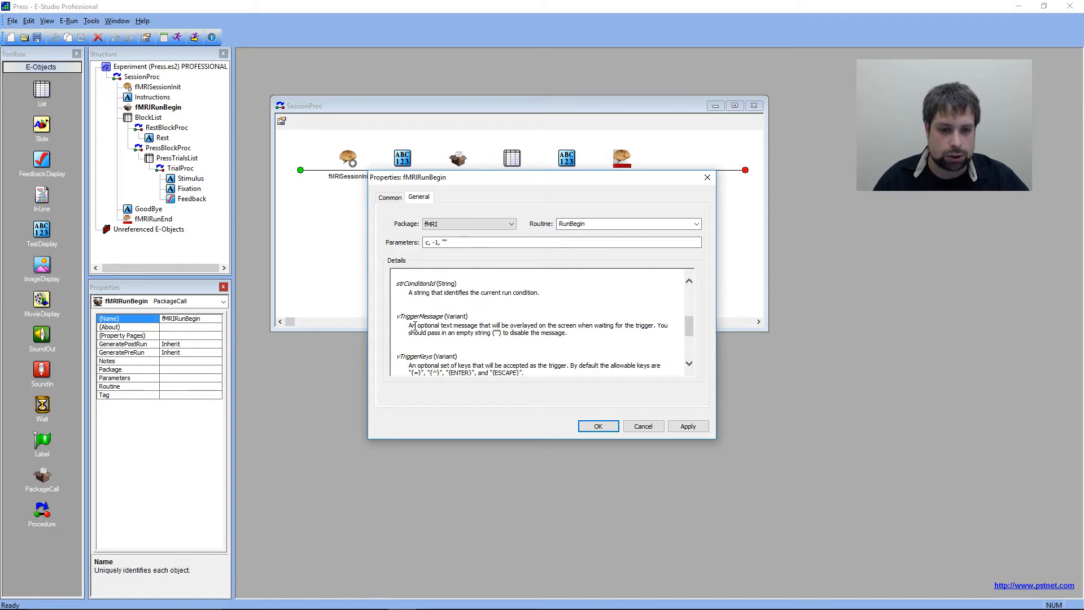
left_click_drag(415, 326, 566, 334)
left_click(588, 345)
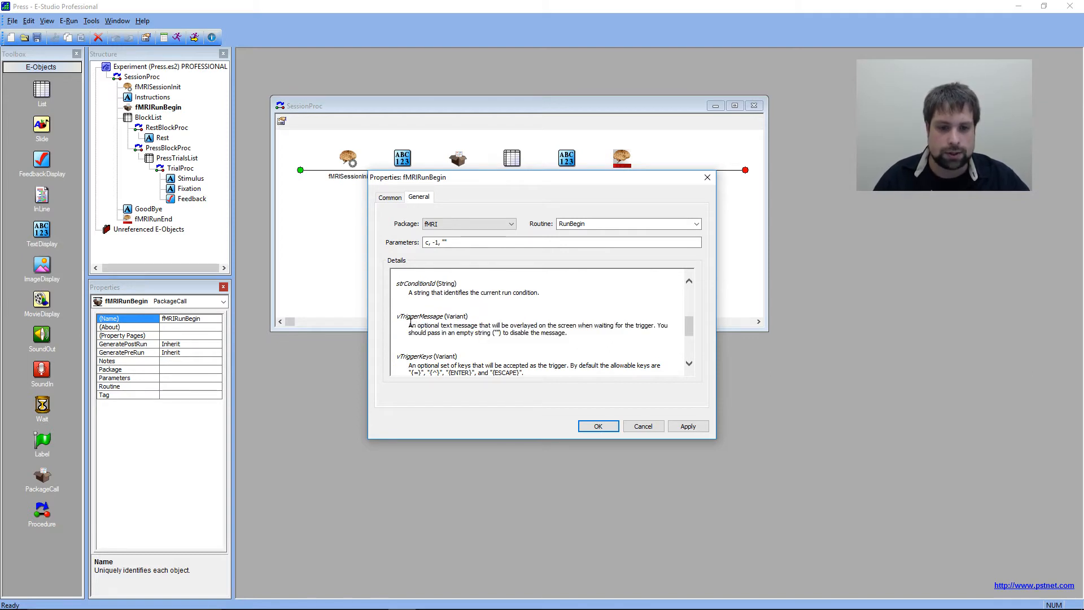
left_click_drag(410, 325, 579, 339)
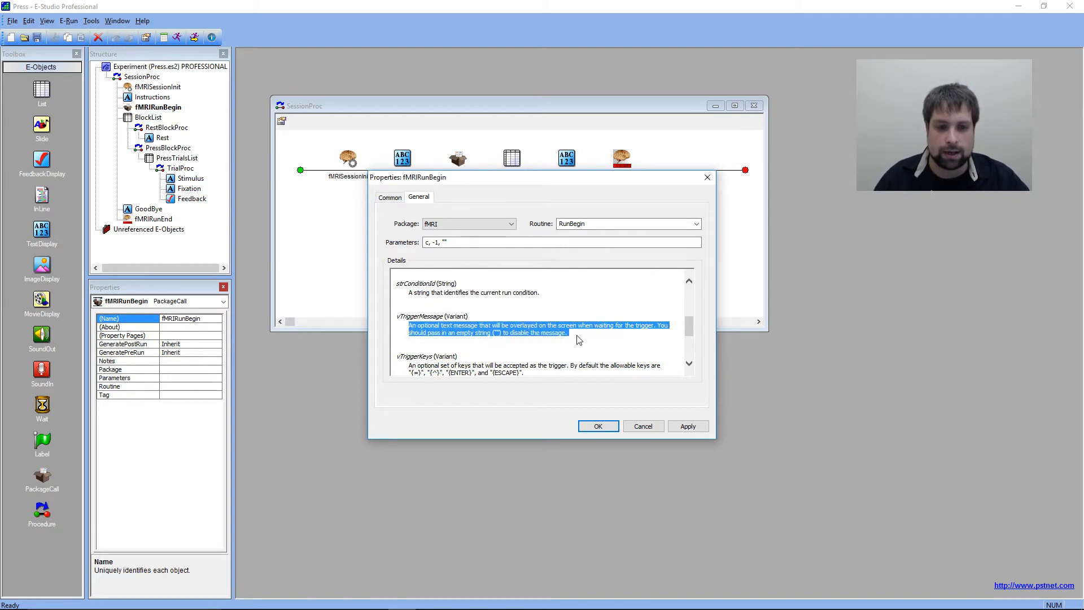
left_click(578, 339)
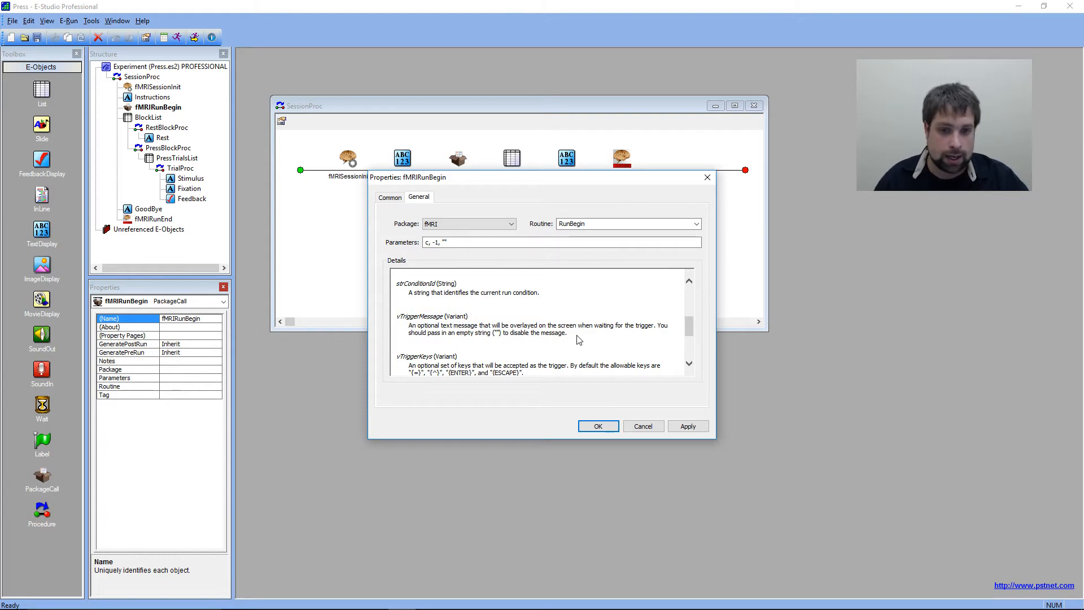
left_click(598, 426)
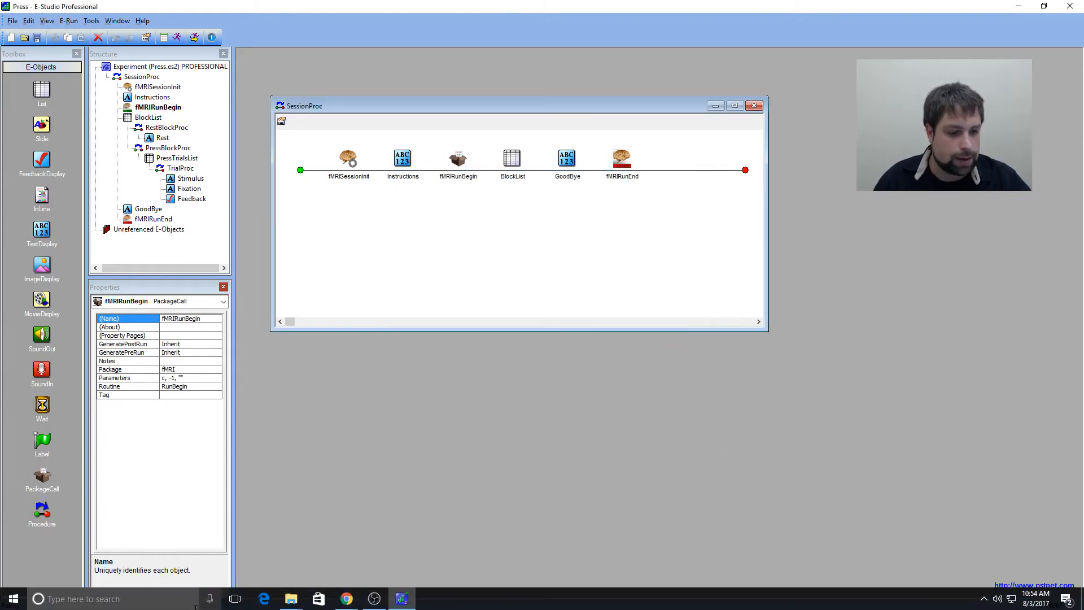
View the WaitingForTrigger picture from the EEfMRI Webinar folder in File Explorer, and close it after examining the trigger message.
mouse_move(291, 599)
left_click(346, 569)
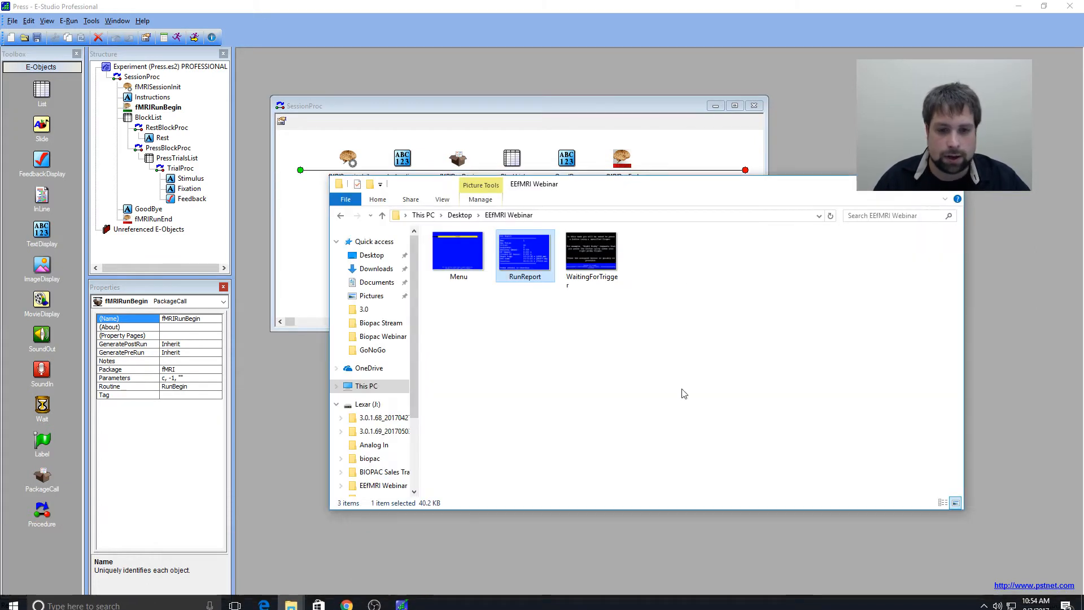
double_click(593, 257)
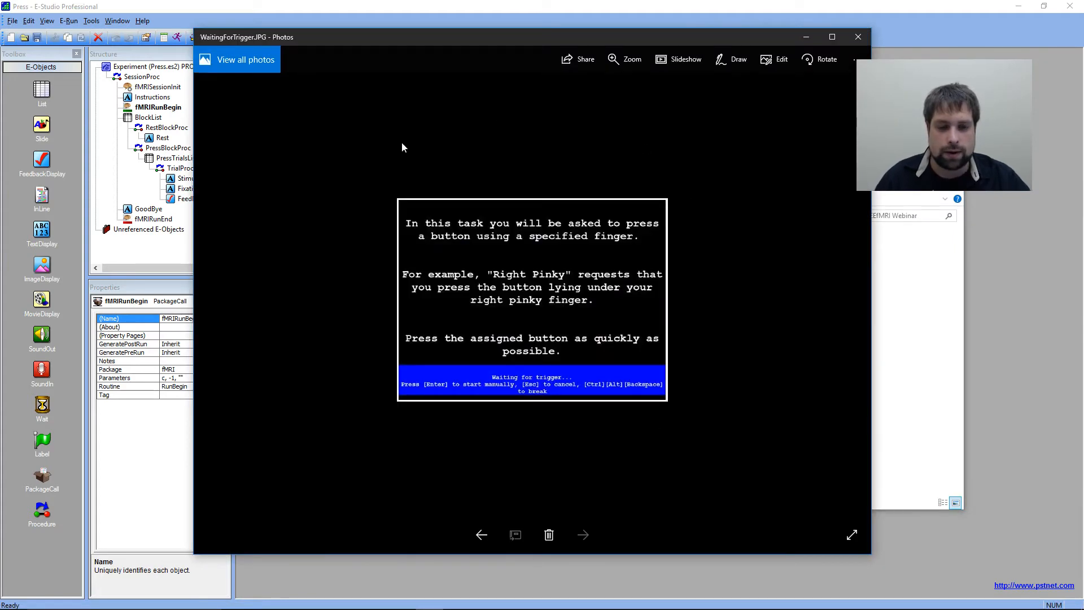
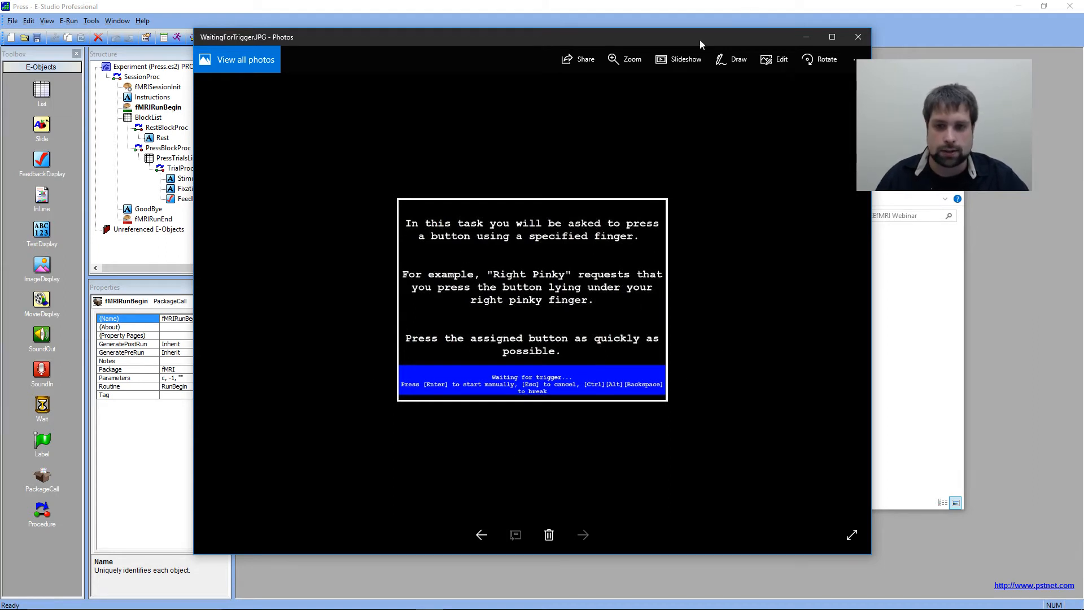
left_click_drag(700, 40, 769, 39)
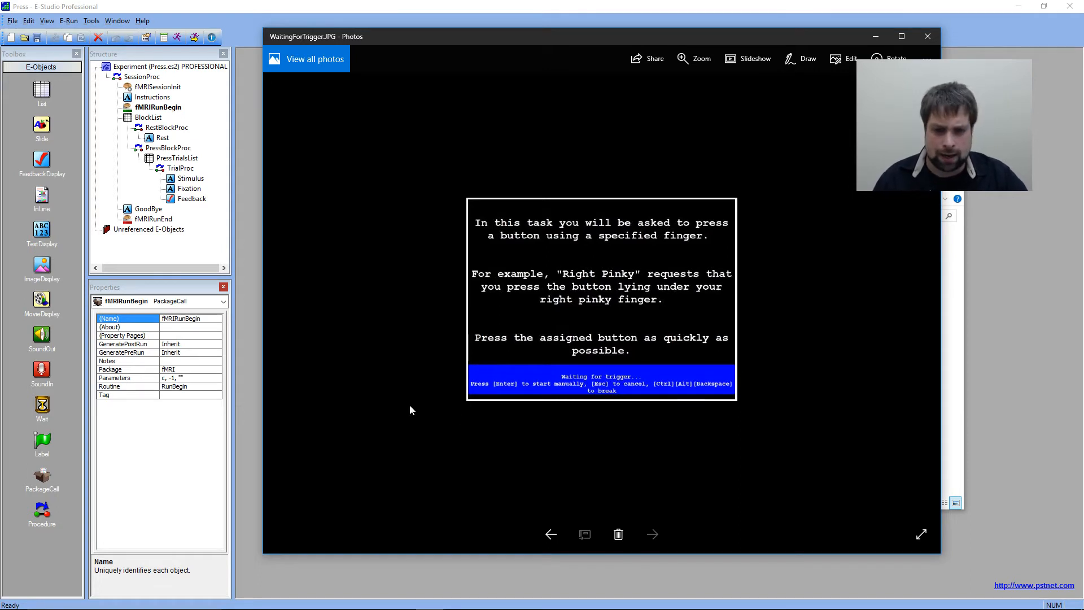
left_click(918, 36)
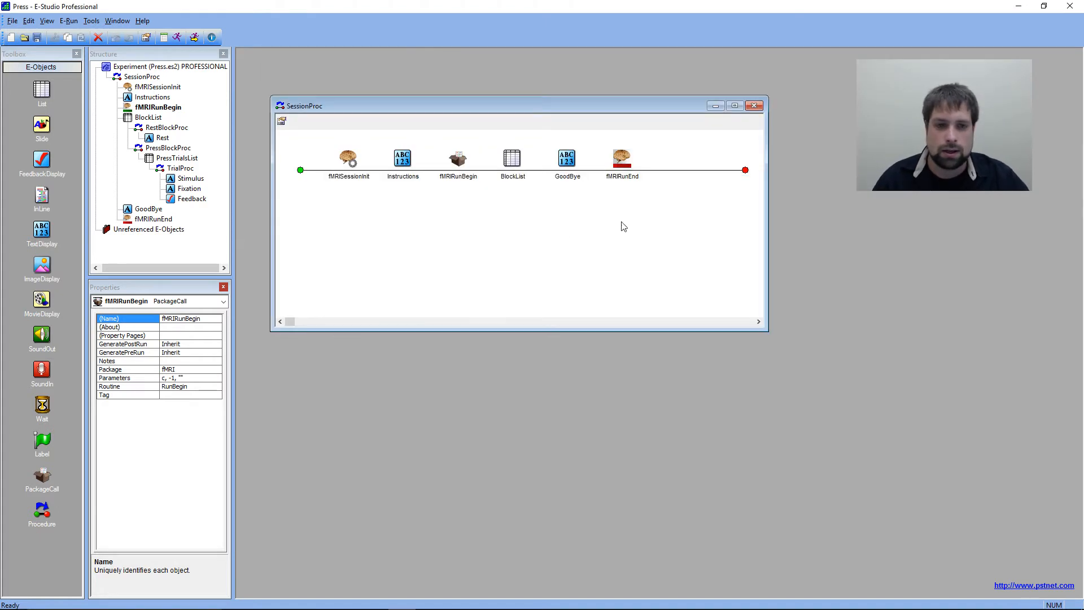
Examine fMRIRunBegin's placement in SessionProc and the procedure and condition of each block row in BlockList.
left_click(622, 227)
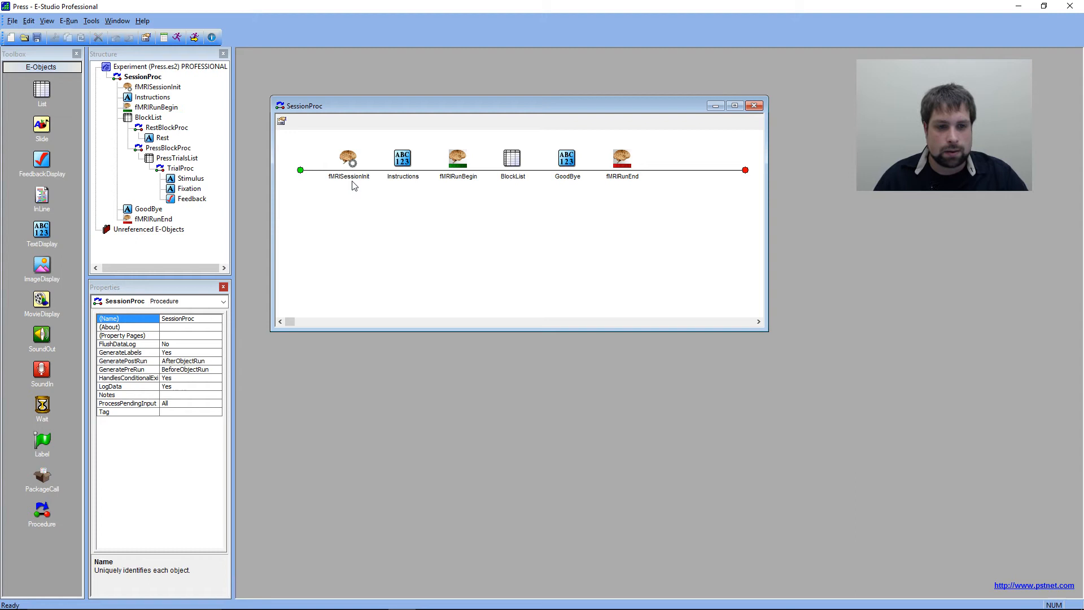
left_click(464, 166)
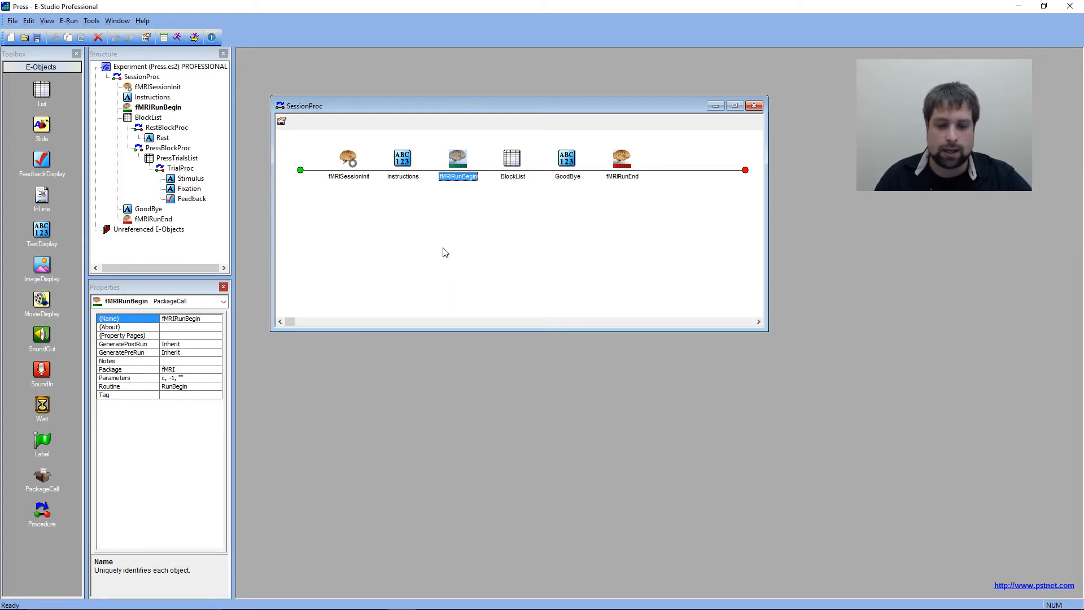
double_click(512, 161)
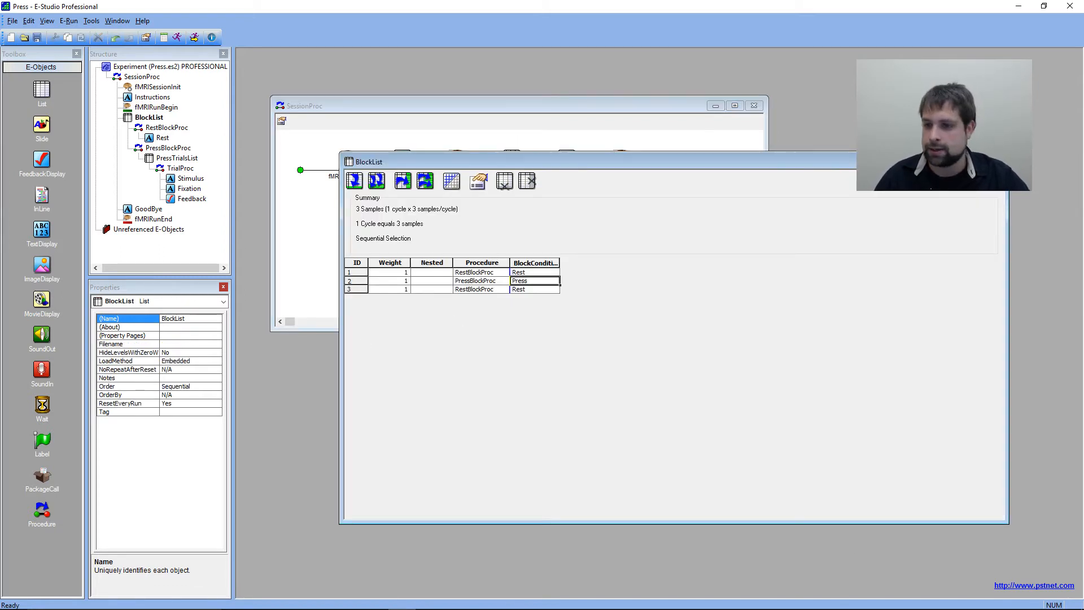
left_click(994, 161)
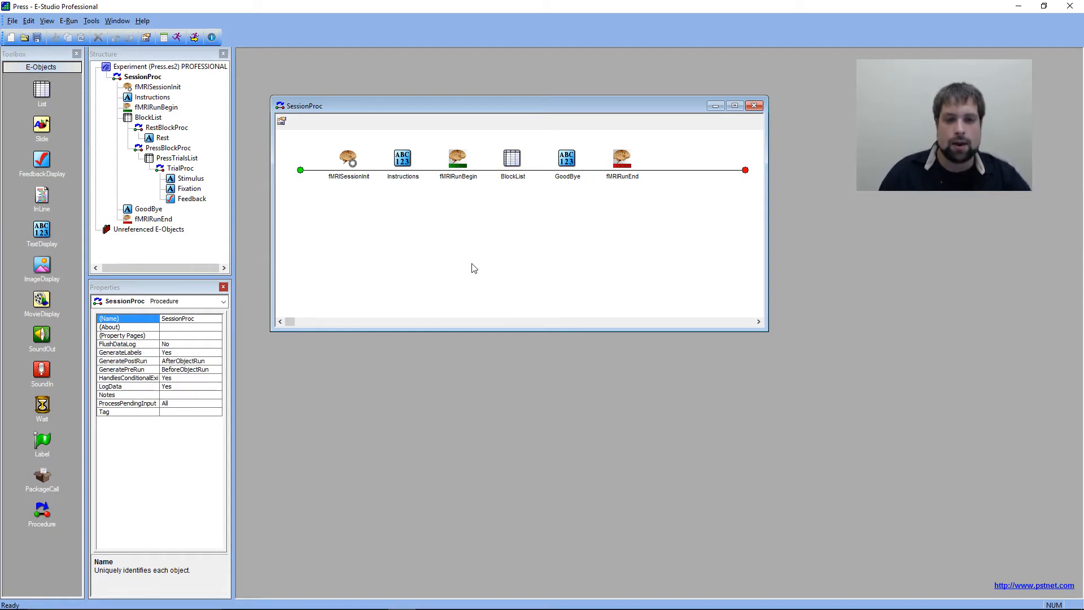
double_click(512, 161)
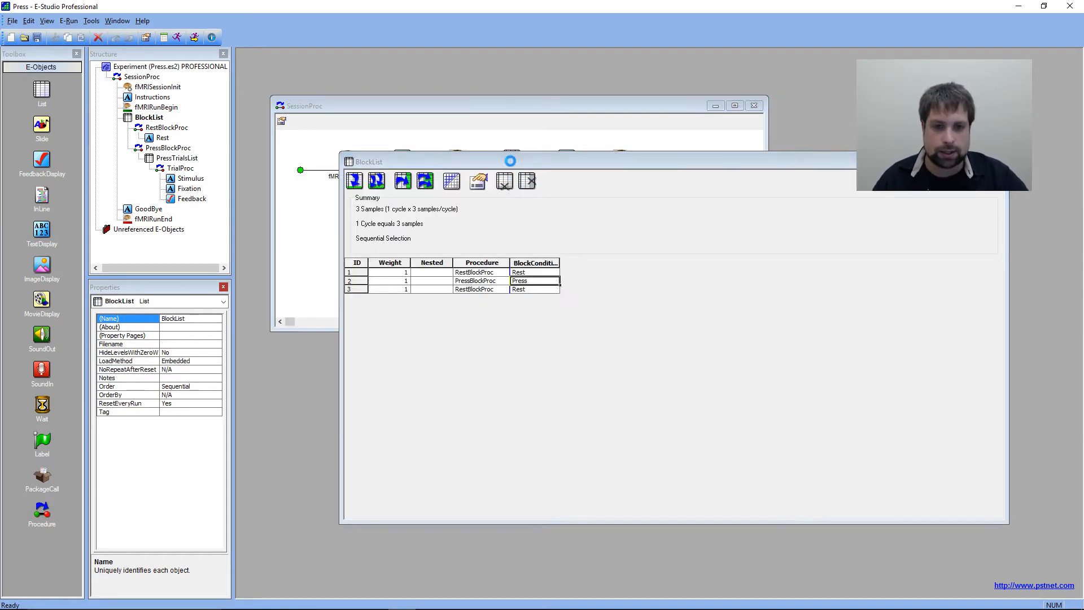
left_click(362, 273)
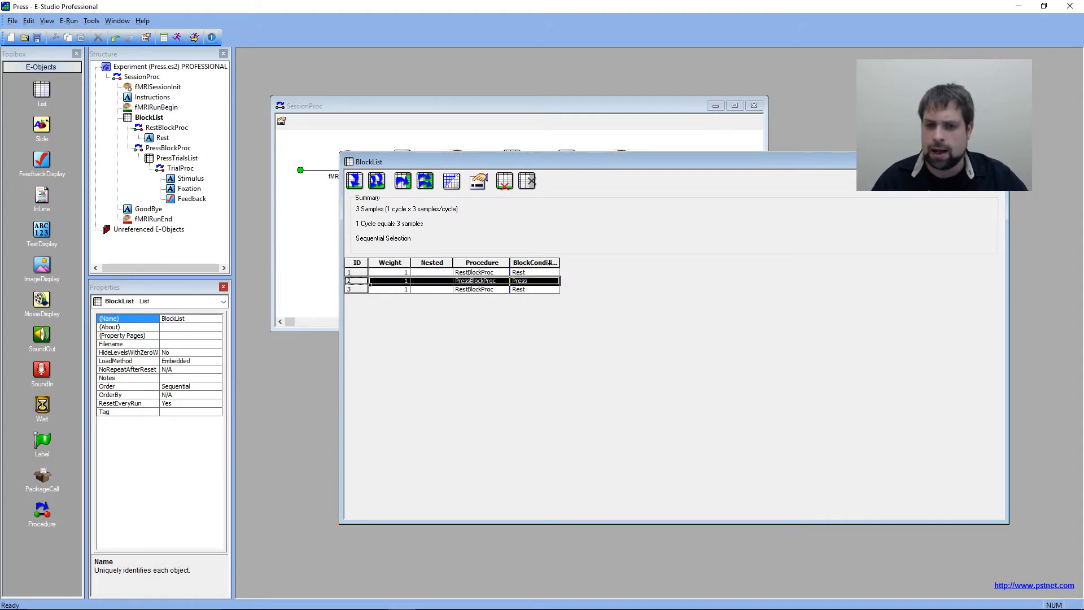
left_click(525, 289)
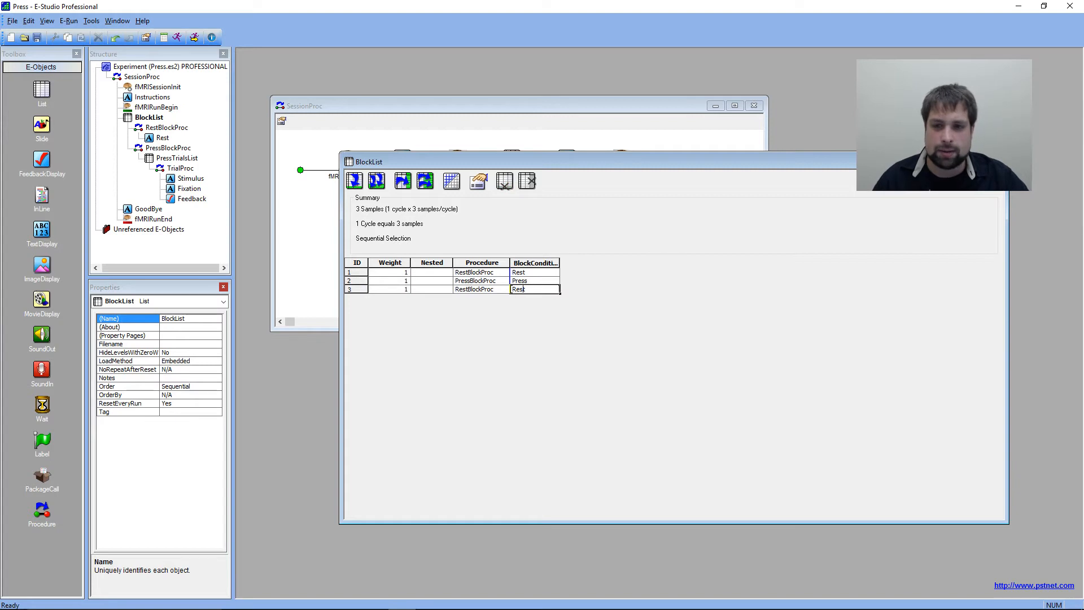
left_click(994, 161)
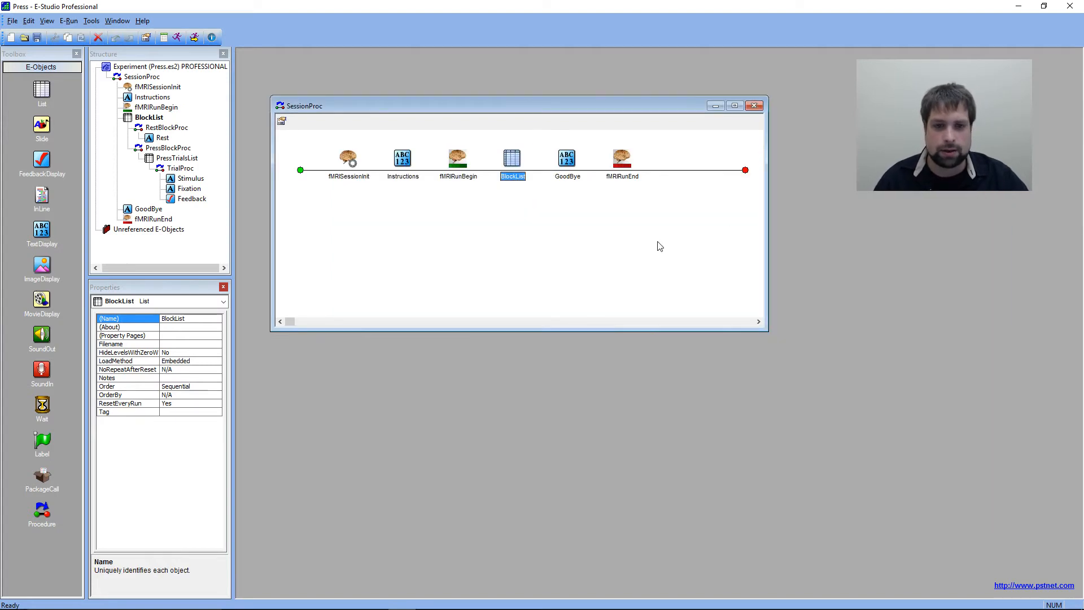
left_click(658, 242)
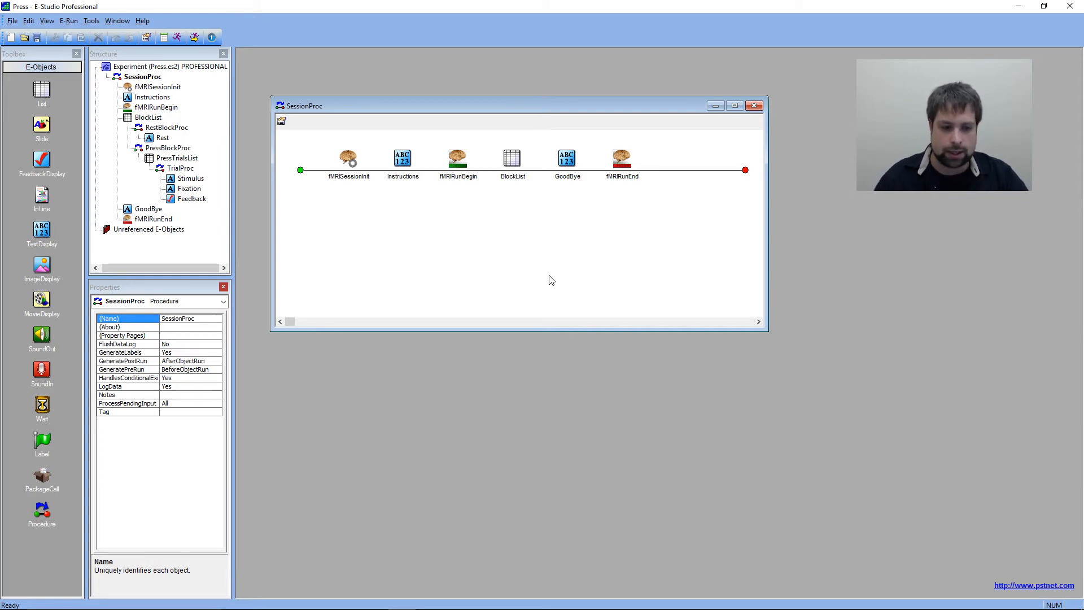
Open the MapperOne sample experiment from the fMRI Samples folder under My Experiments in File Explorer.
mouse_move(291, 599)
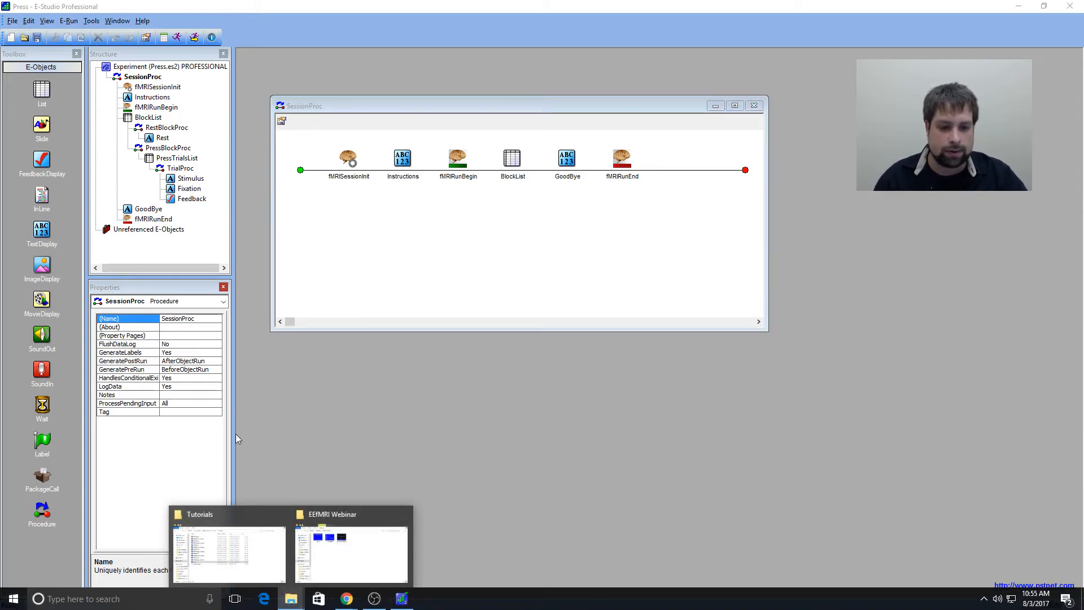
left_click(232, 510)
left_click(564, 197)
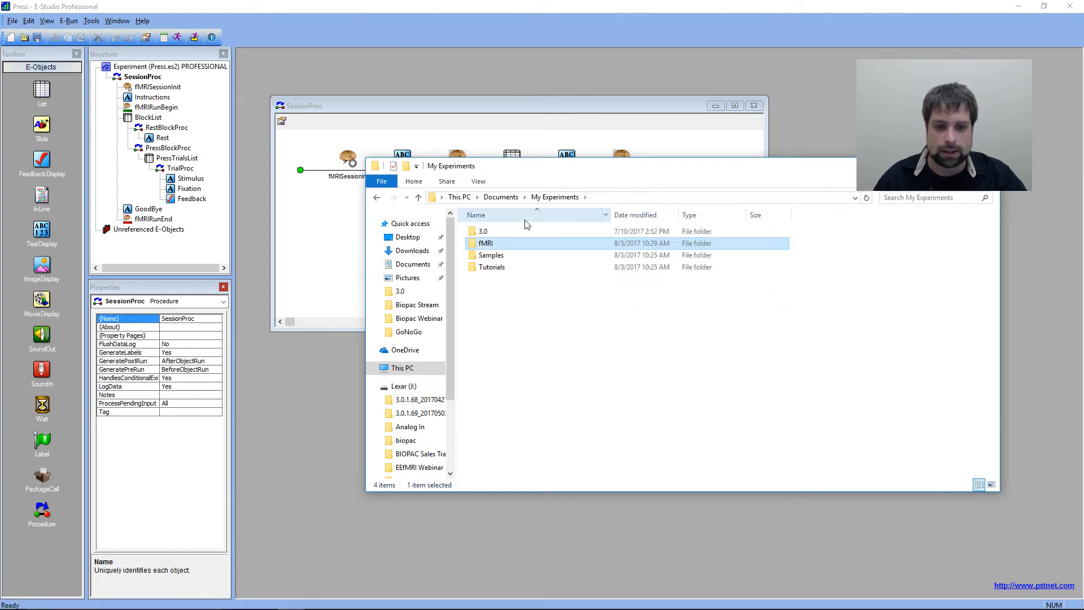
left_click(511, 255)
double_click(518, 232)
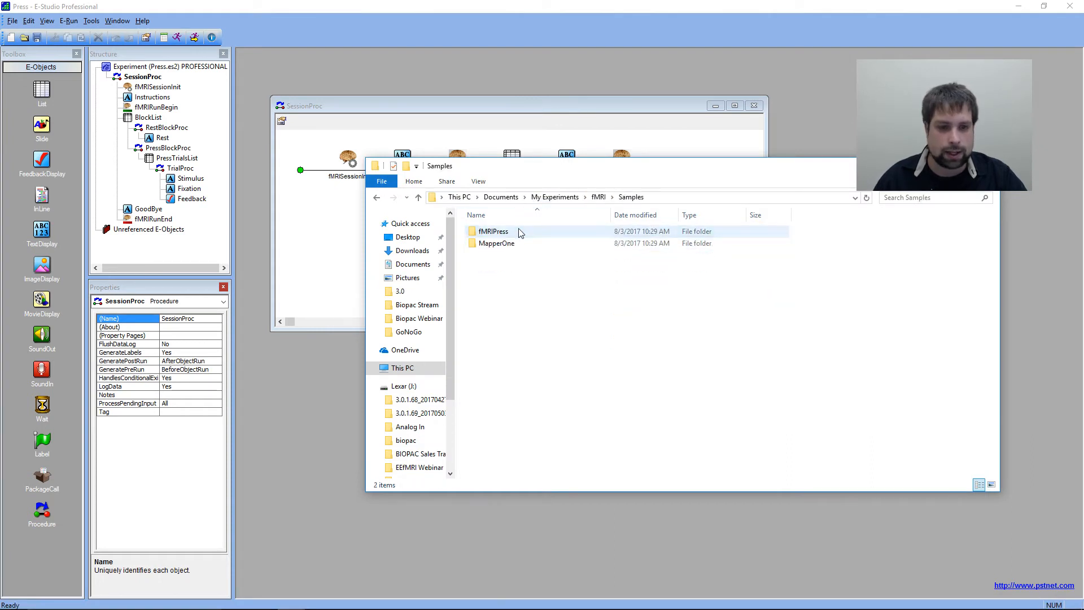
double_click(537, 244)
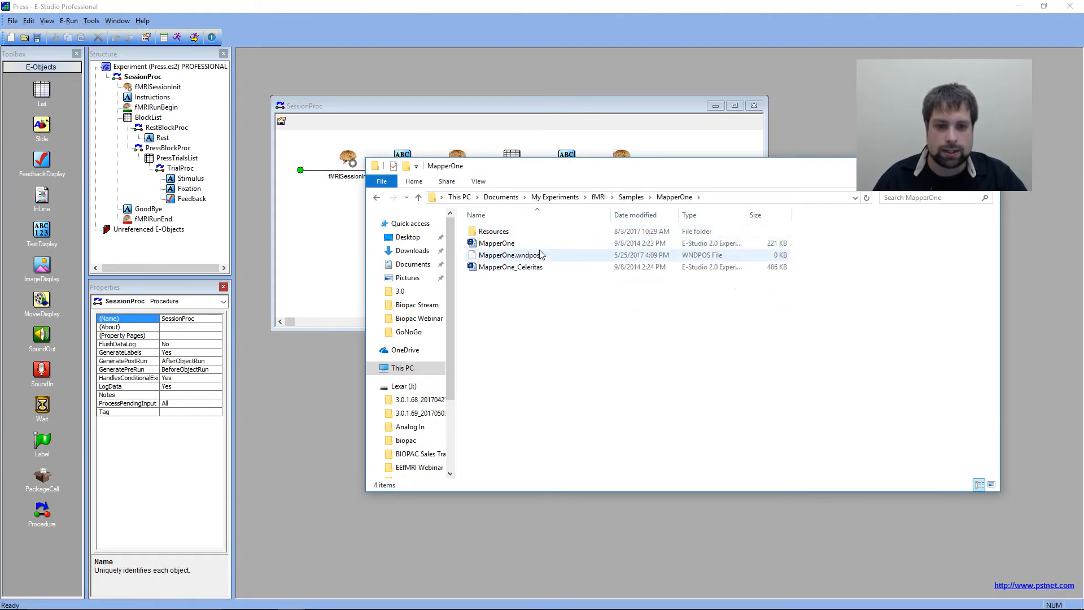
double_click(545, 244)
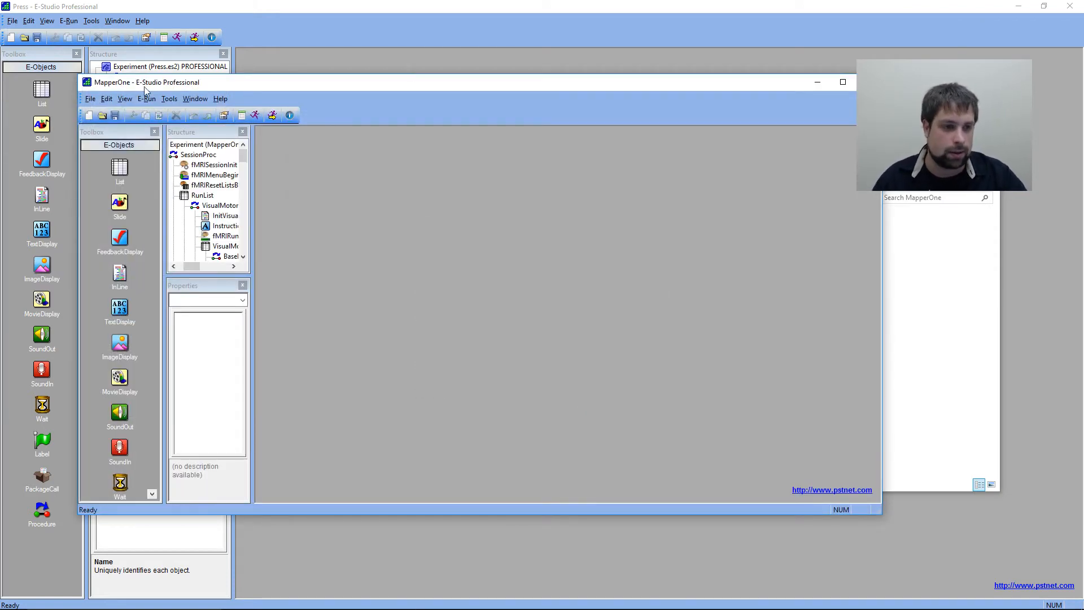
Examine the MenuItem and RunCondition values of each run in MapperOne's RunList, and return to the Press experiment.
double_click(202, 195)
left_click_drag(723, 241, 631, 161)
left_click(557, 274)
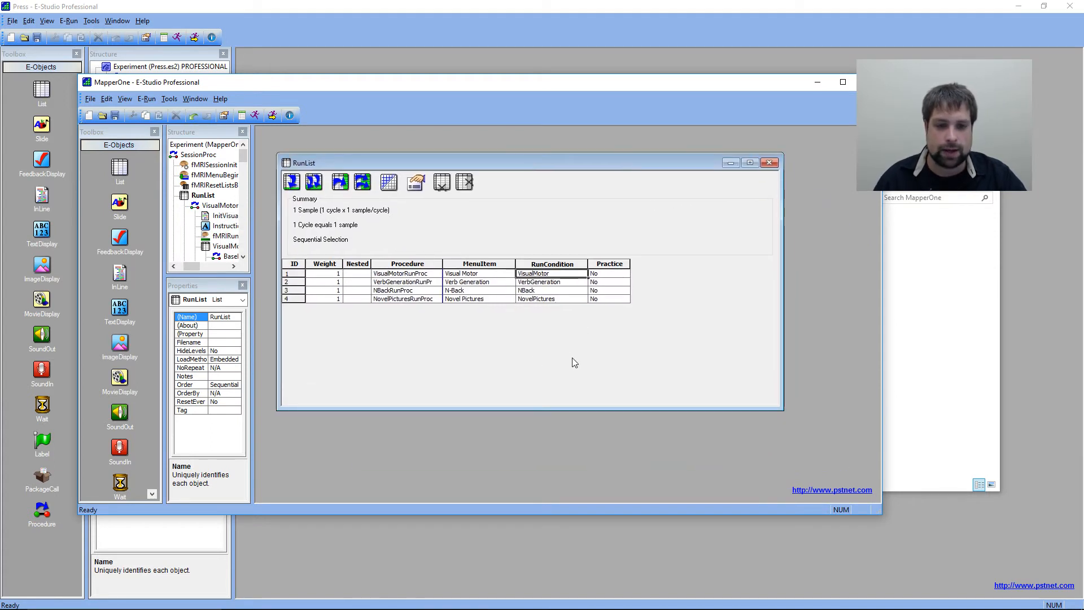
left_click(568, 282)
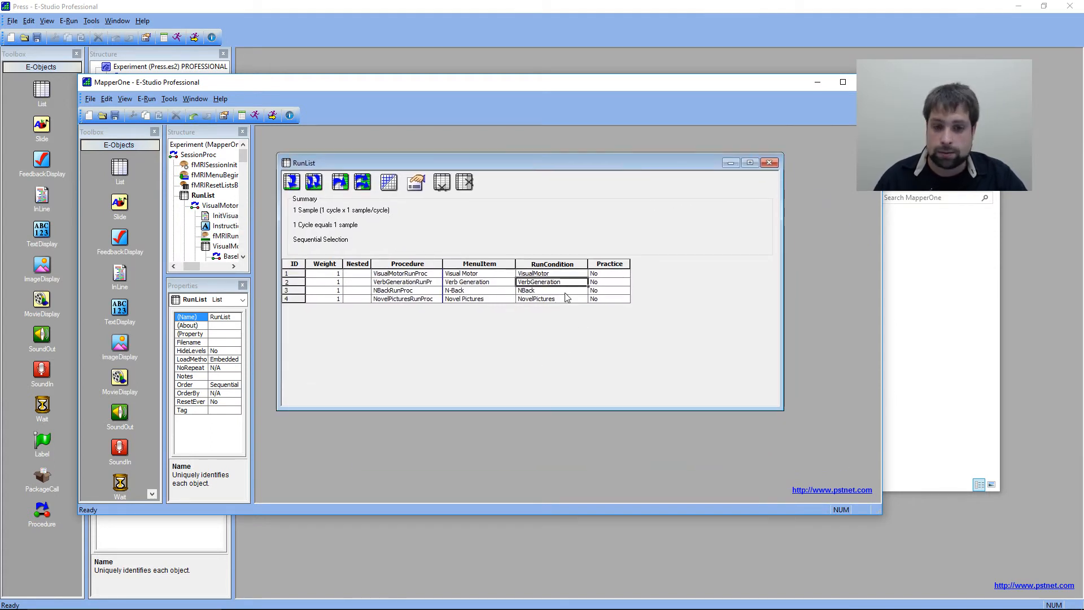
left_click(565, 292)
left_click(571, 300)
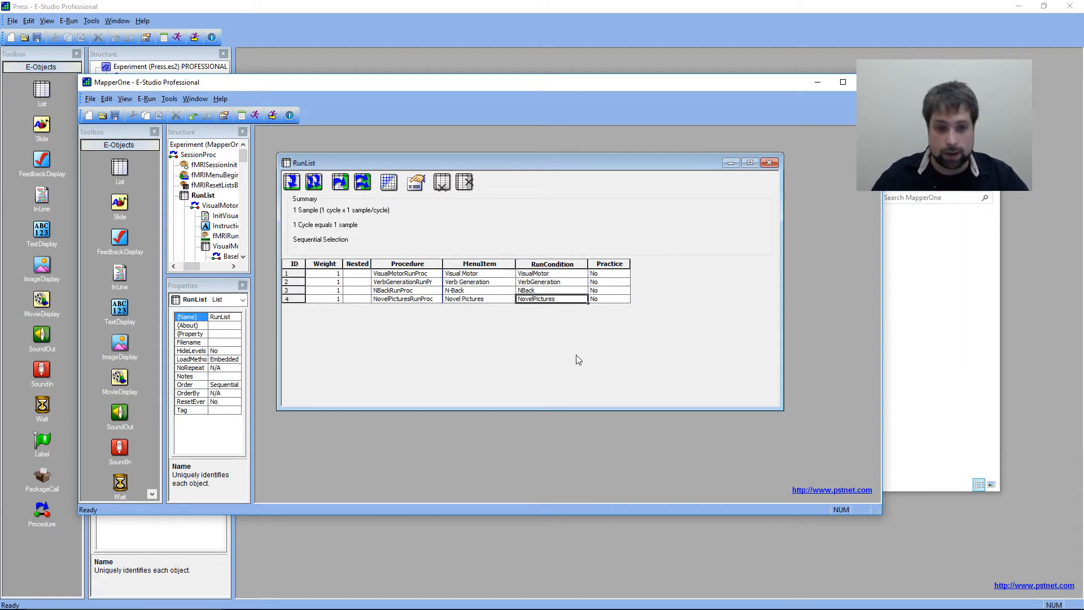
left_click_drag(543, 281, 484, 293)
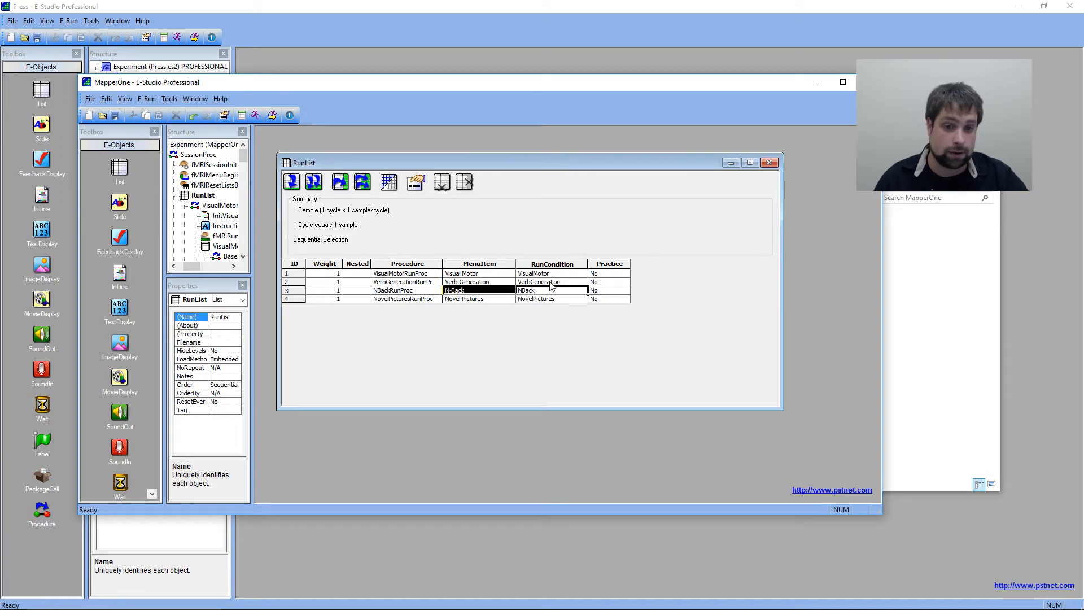
key("Up")
key("Up")
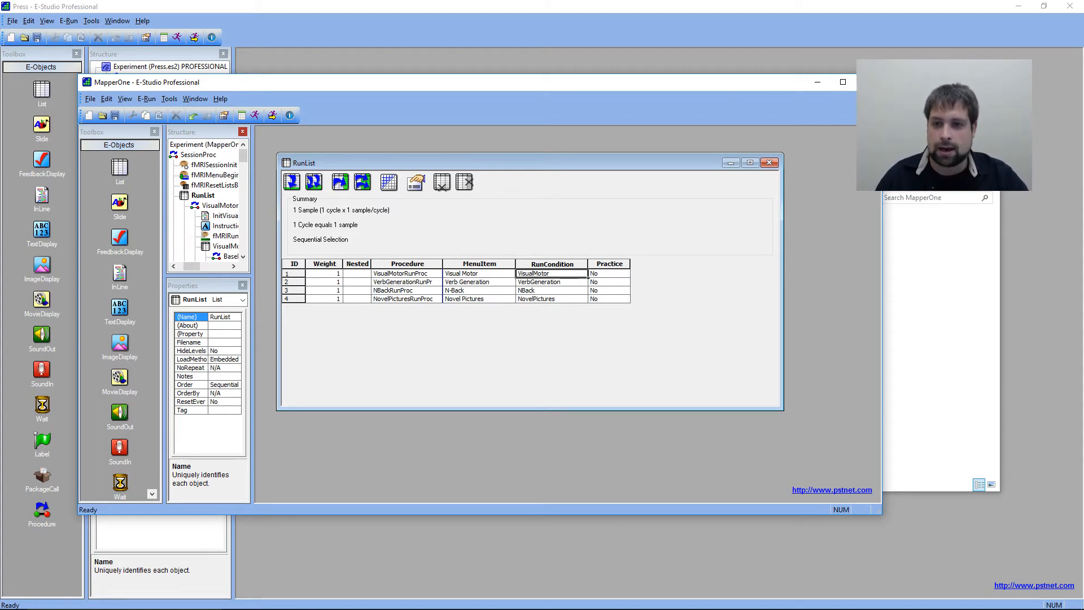
left_click(816, 82)
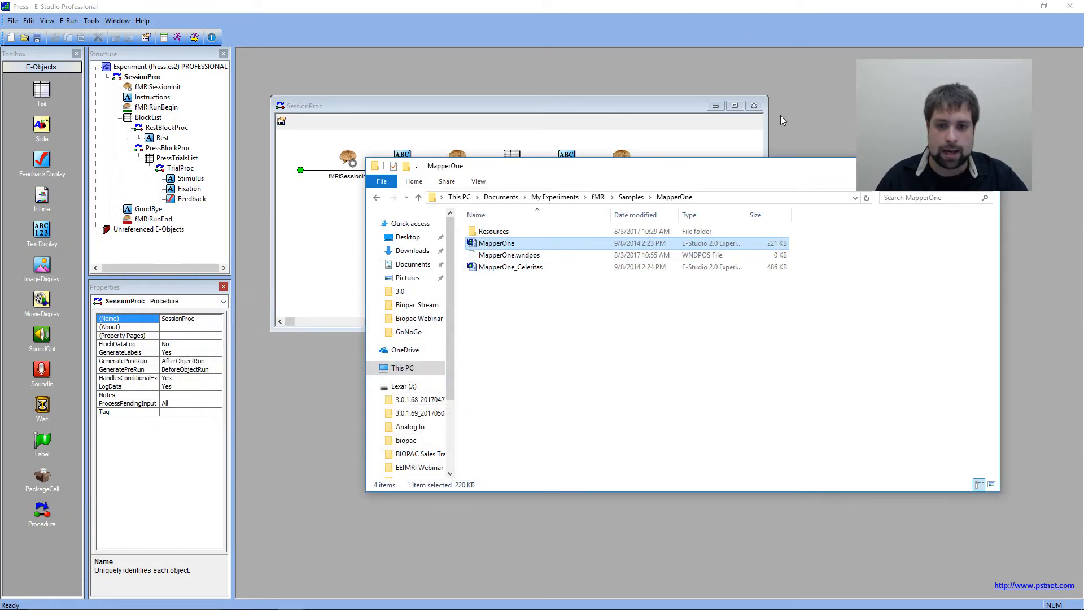
left_click(935, 166)
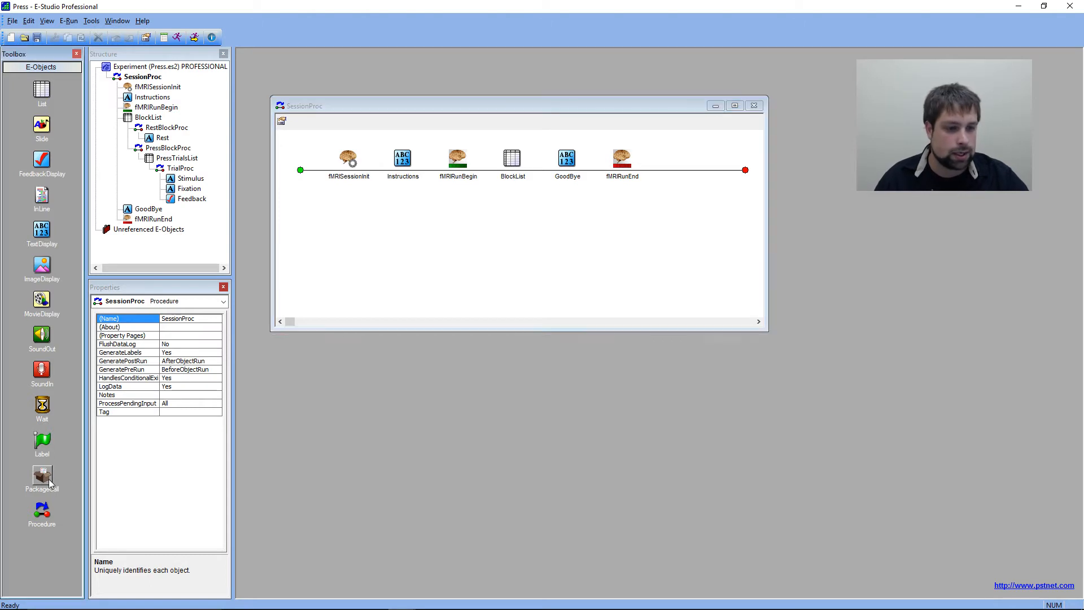
Add a PackageCall between fMRIRunBegin and BlockList in SessionProc and rename it fMRIMenuBegin.
left_click_drag(56, 482, 487, 192)
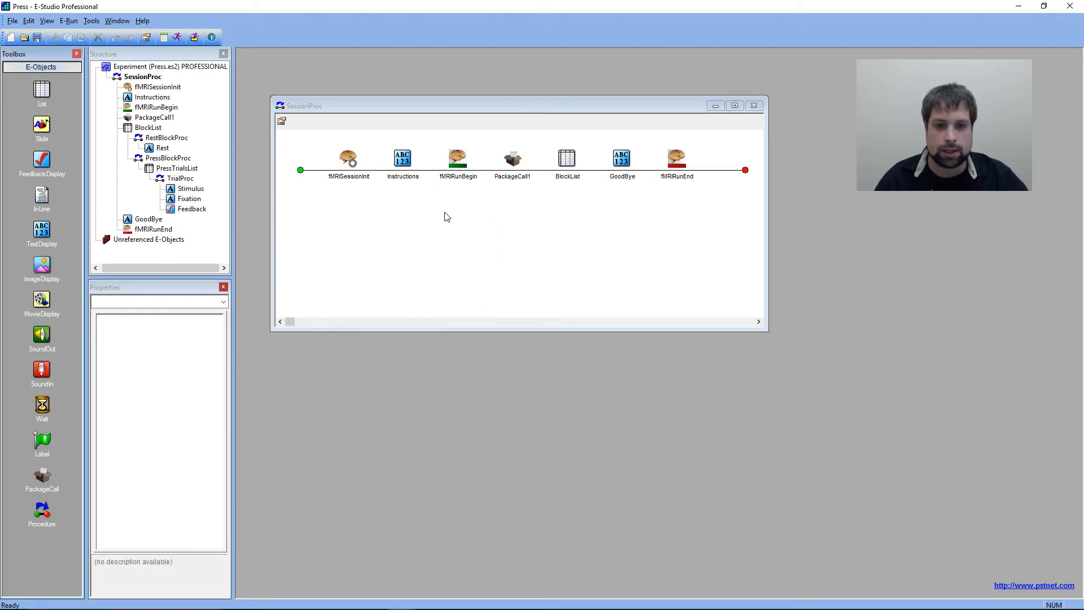
left_click(523, 169)
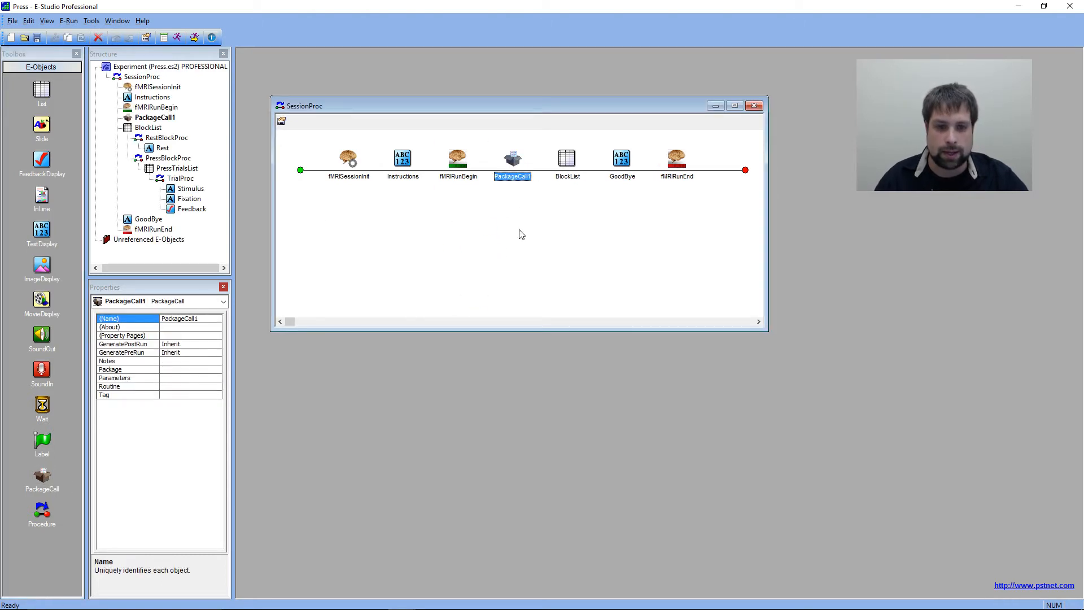
right_click(517, 163)
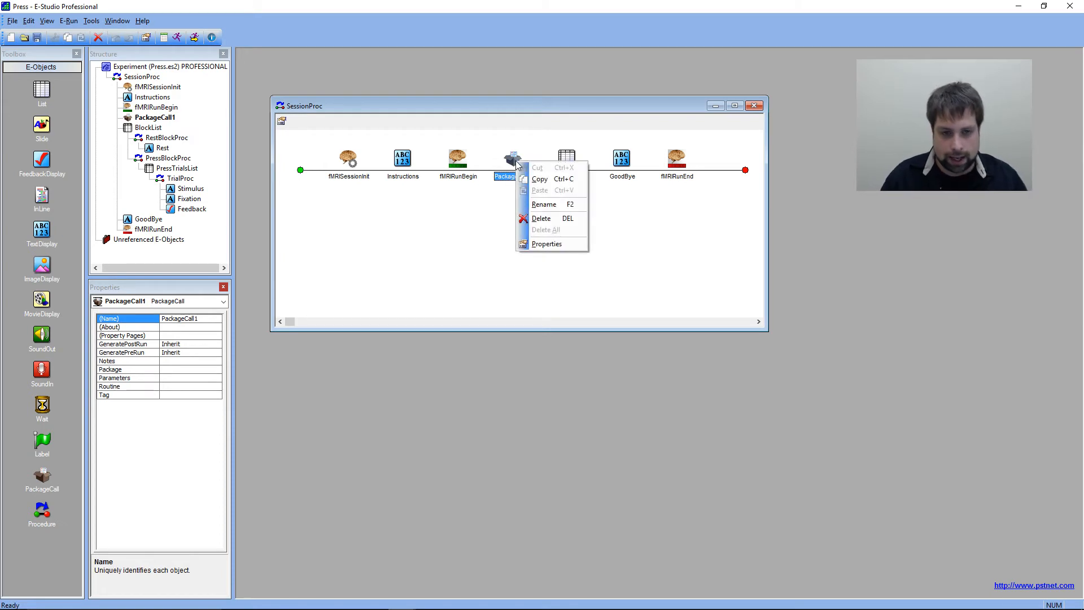
left_click(548, 205)
type("f")
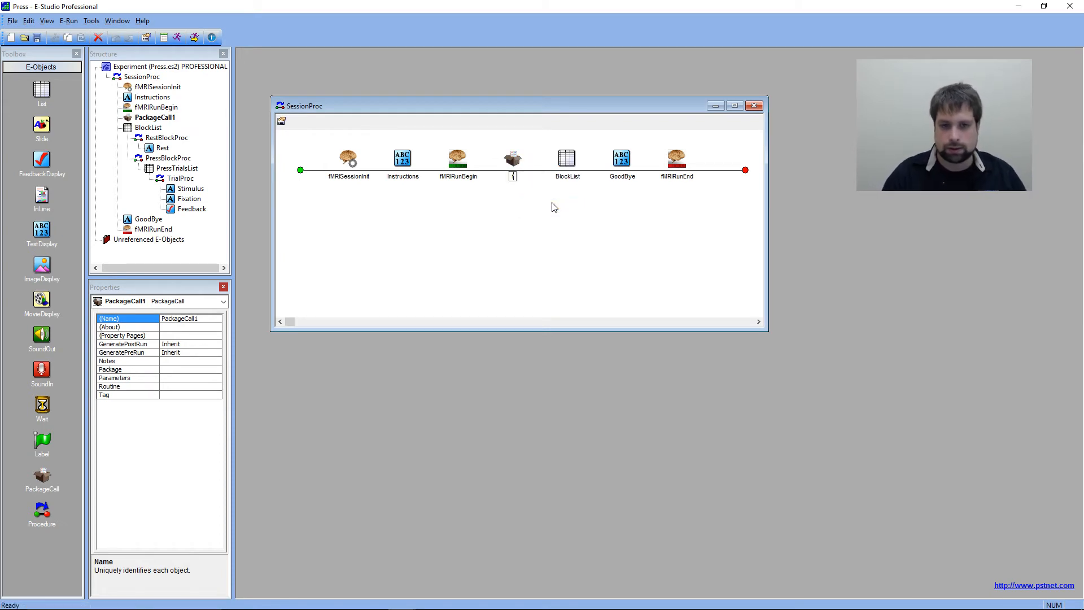
type("MRIMen")
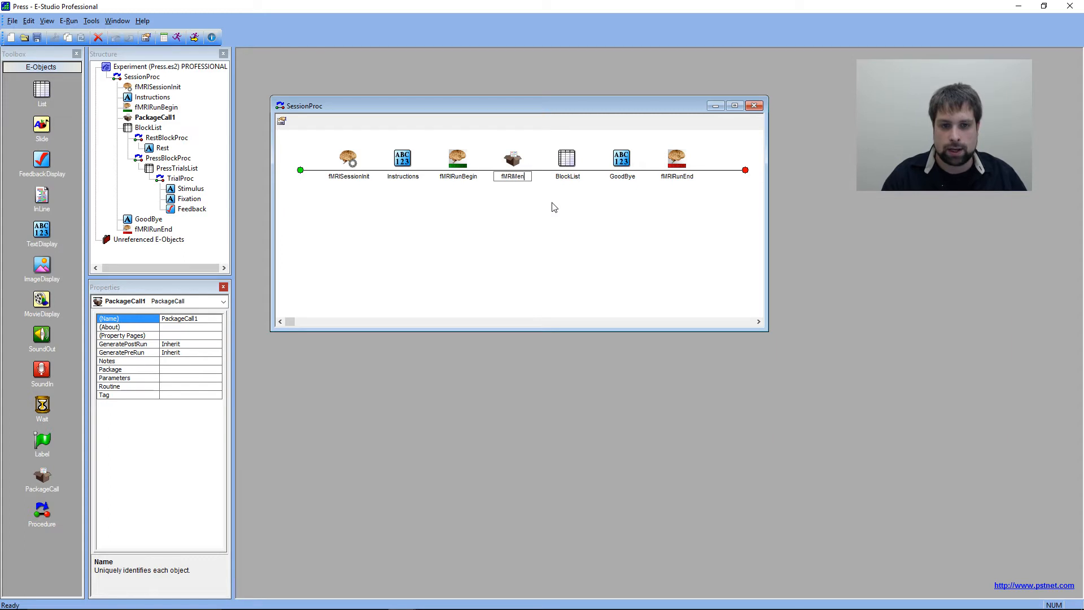
type("uBegin")
key("Return")
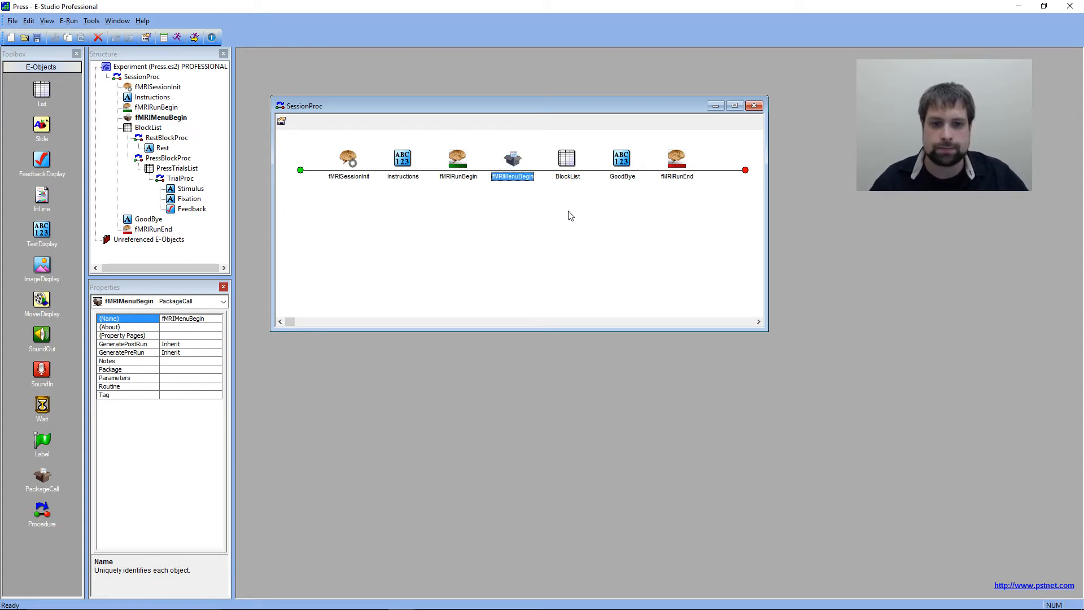
Assign the fMRI package and the MenuBegin routine to fMRIMenuBegin and apply the settings.
left_click(568, 217)
double_click(514, 167)
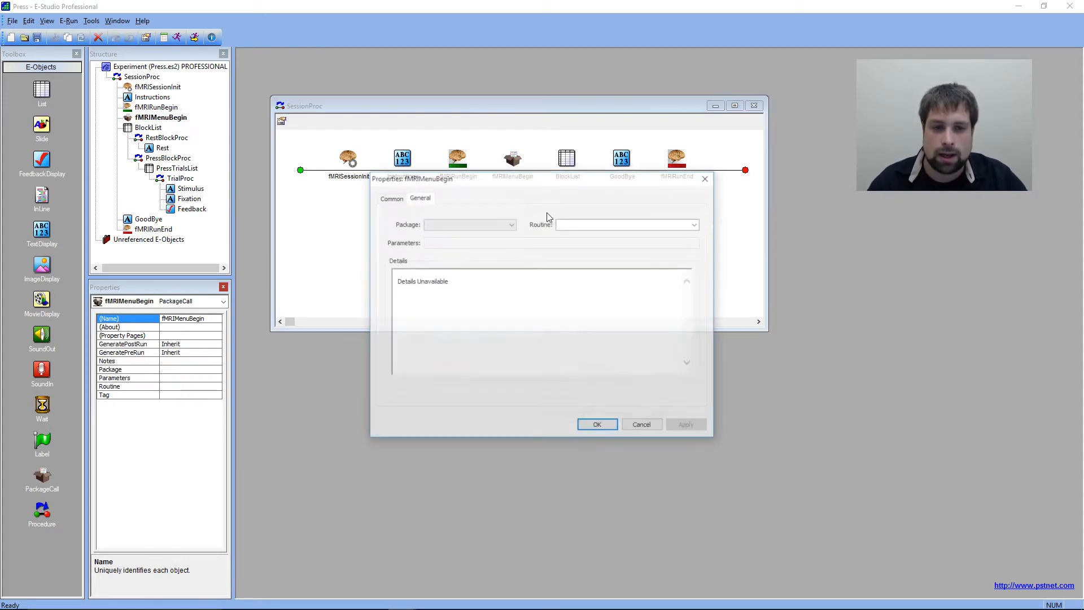
left_click(485, 224)
left_click(492, 234)
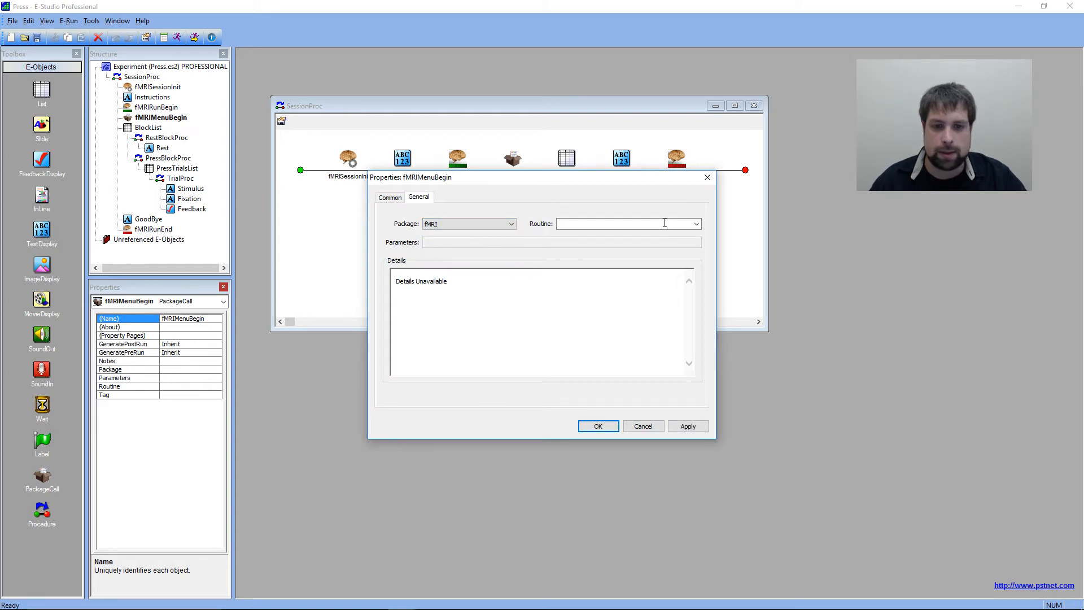
left_click(697, 224)
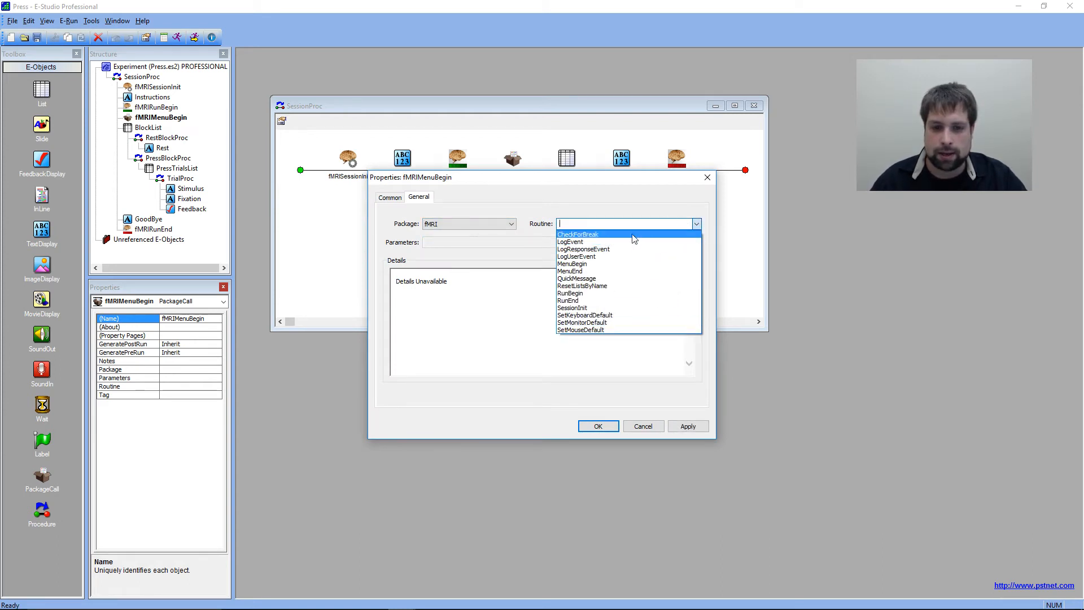
left_click(653, 264)
left_click(688, 425)
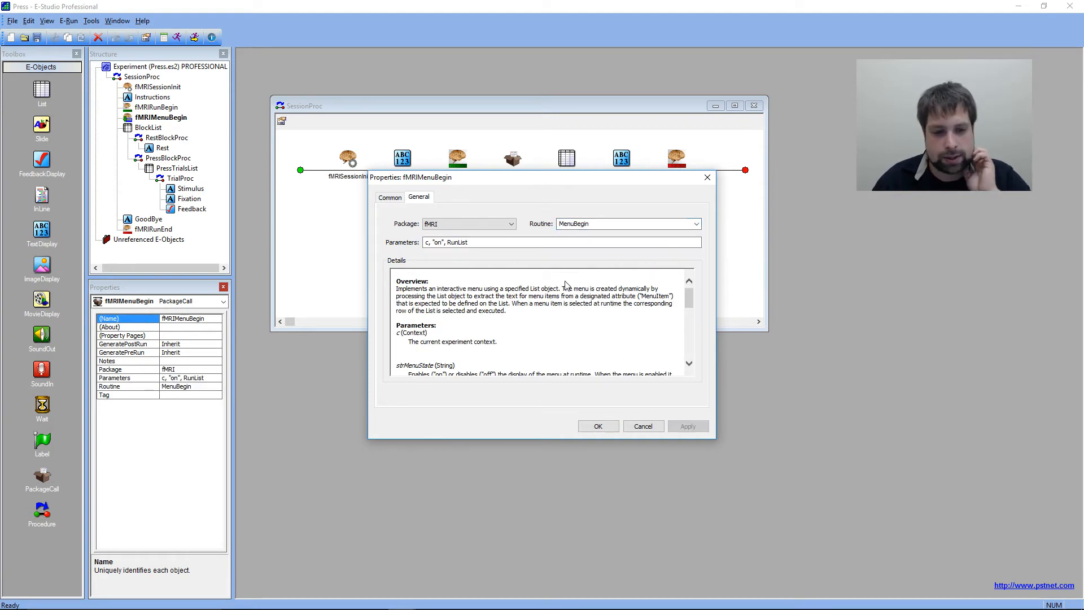
Read the strMenuState description of the MenuBegin routine for how the menu display is enabled or disabled.
scroll(569, 305, "down", 3)
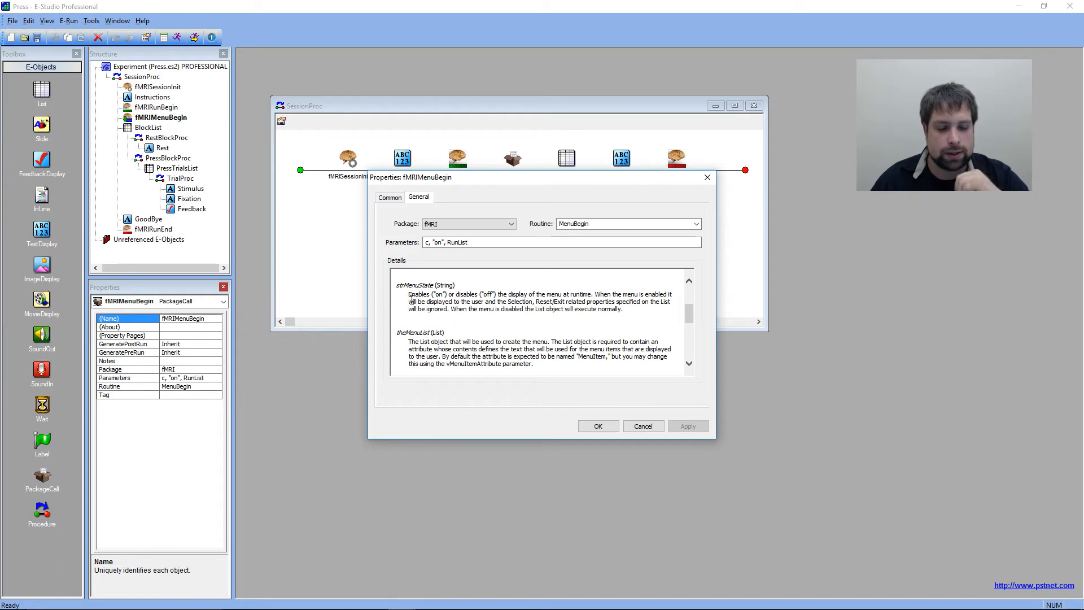
left_click_drag(408, 299, 611, 309)
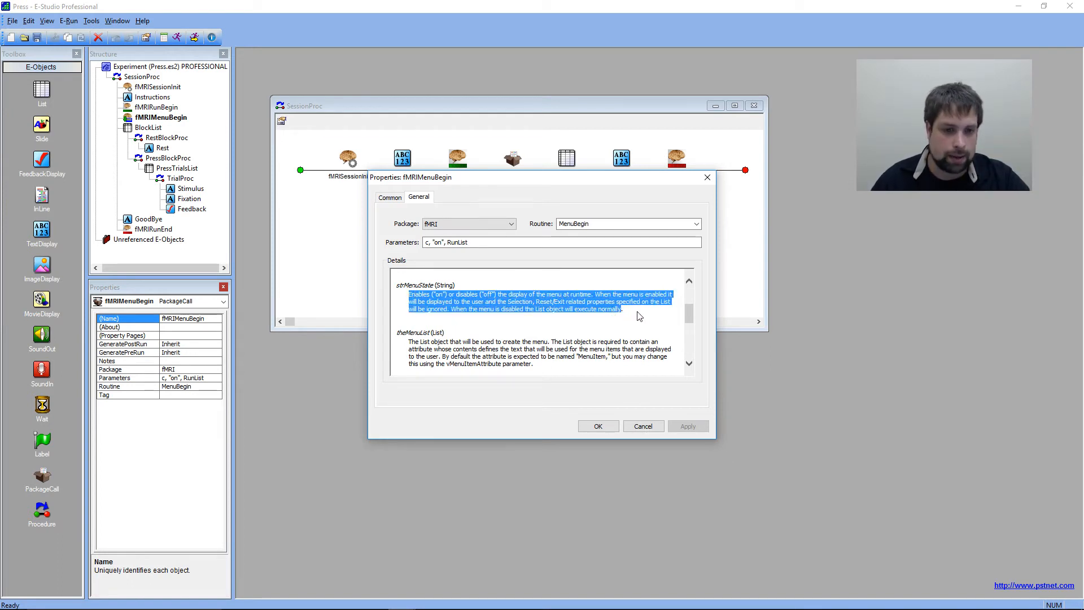
left_click(637, 313)
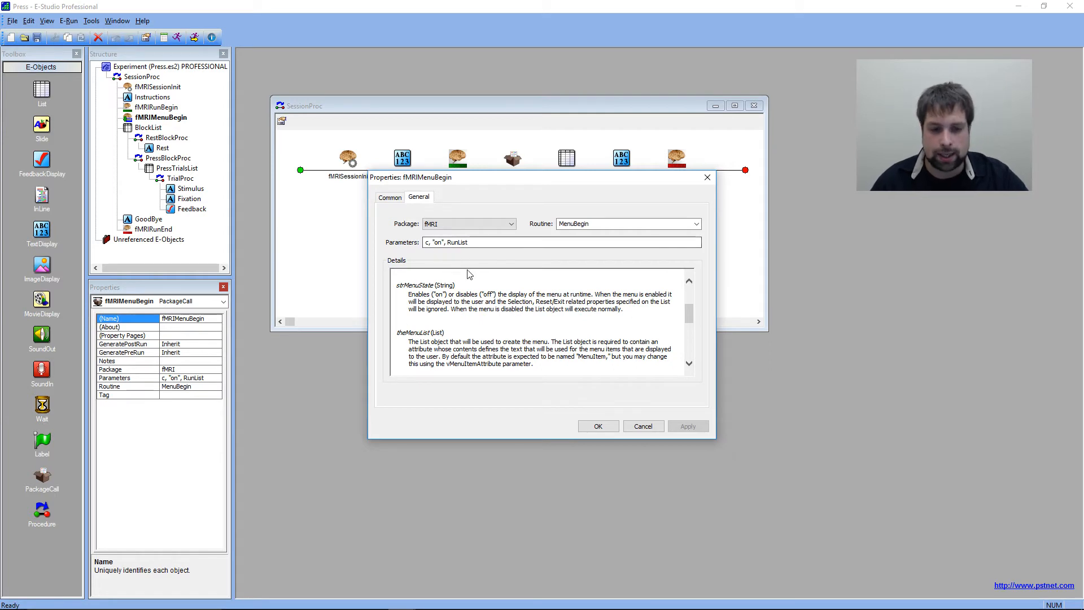
Read the theMenuList description for the List object and attribute that the menu requires.
scroll(469, 275, "down", 2)
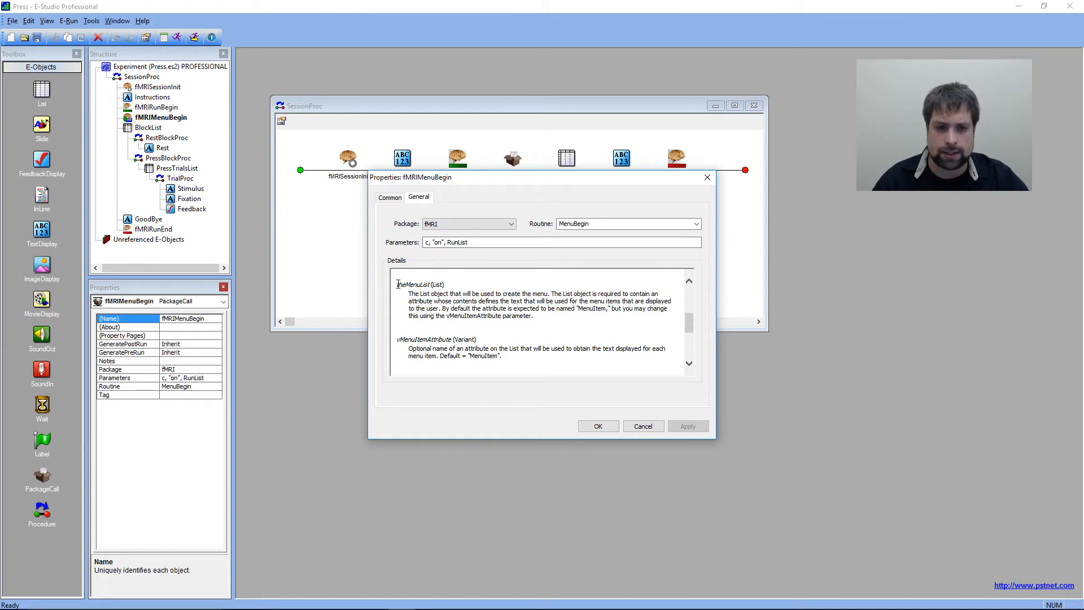
left_click_drag(396, 284, 457, 285)
left_click(421, 310)
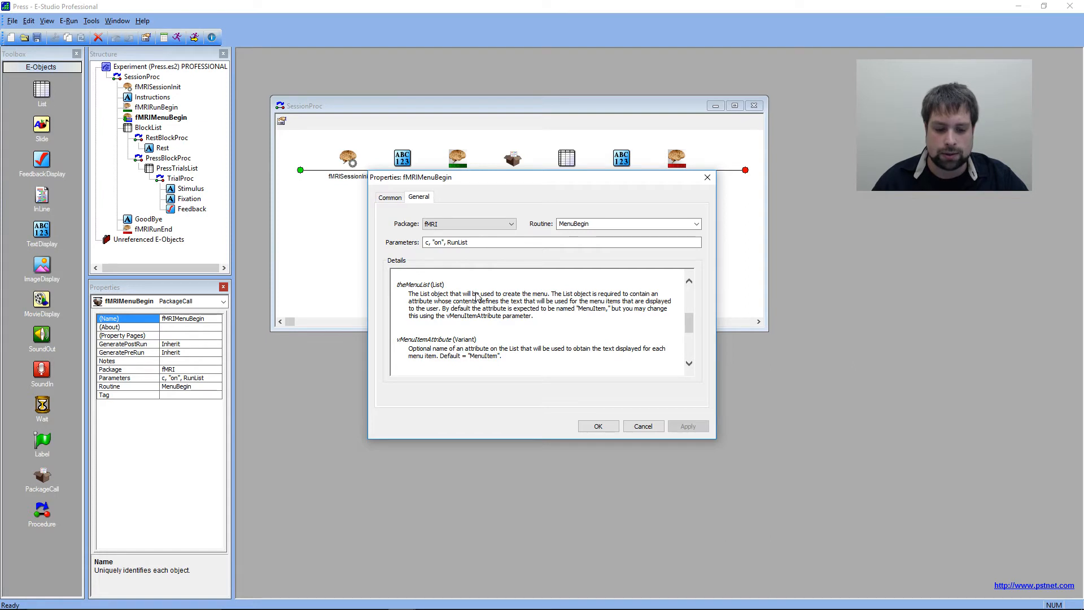
left_click_drag(548, 294, 652, 294)
left_click_drag(415, 304, 664, 303)
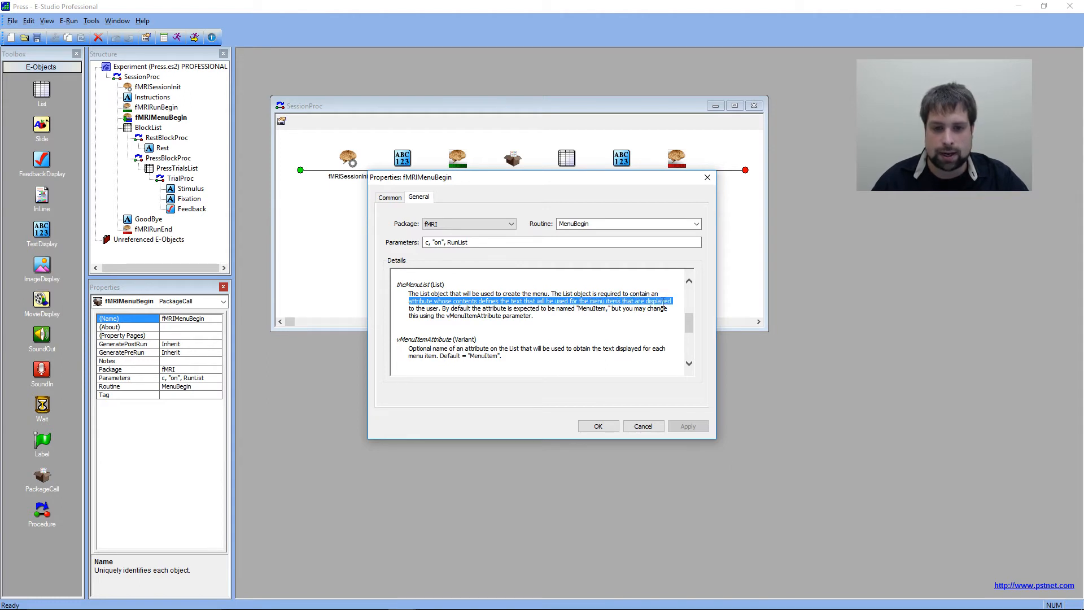
left_click_drag(441, 309, 626, 312)
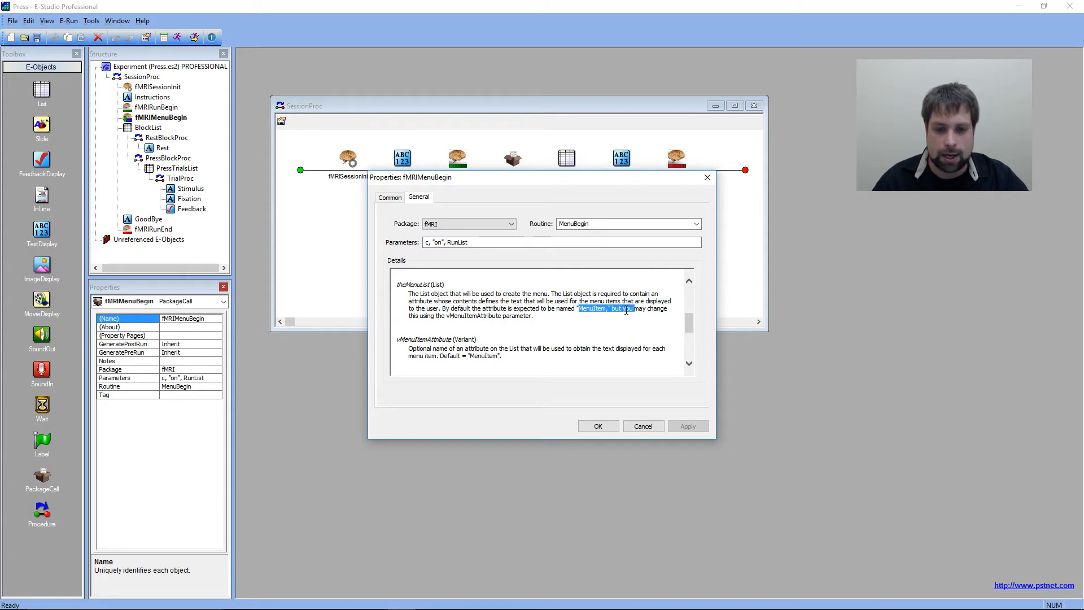
Set the fMRIMenuBegin parameters to c, "on", BlockList and apply the change.
left_click(628, 310)
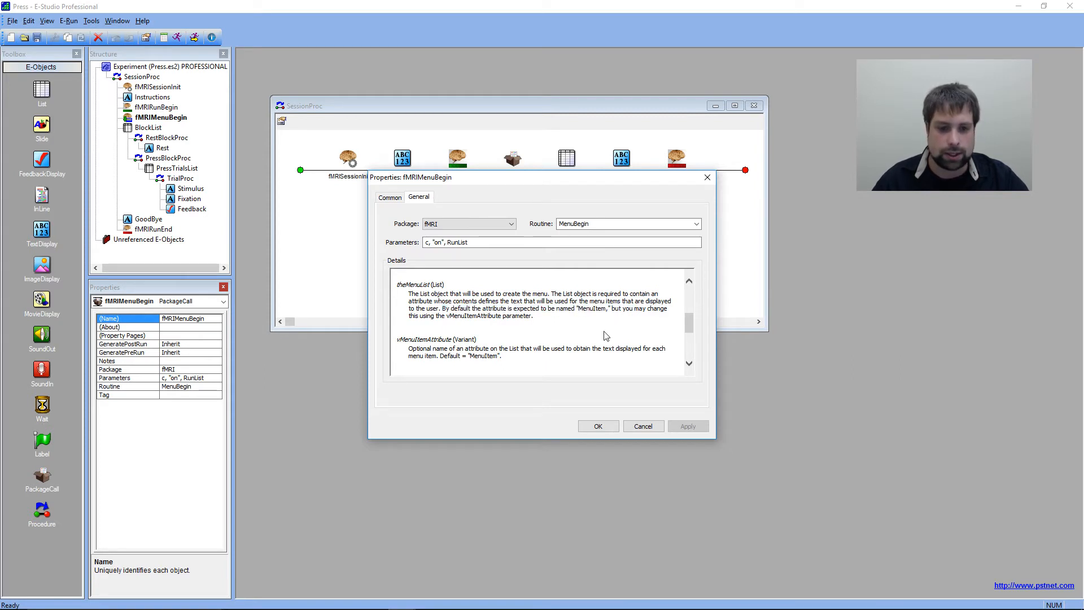
left_click(497, 242)
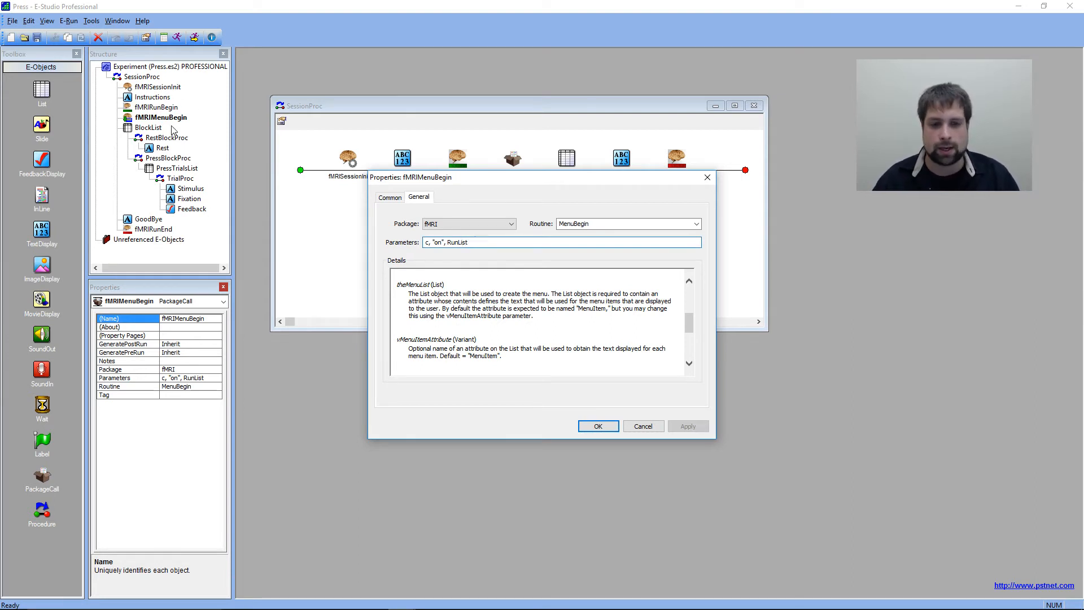
key("Left")
key("Left")
key("Left")
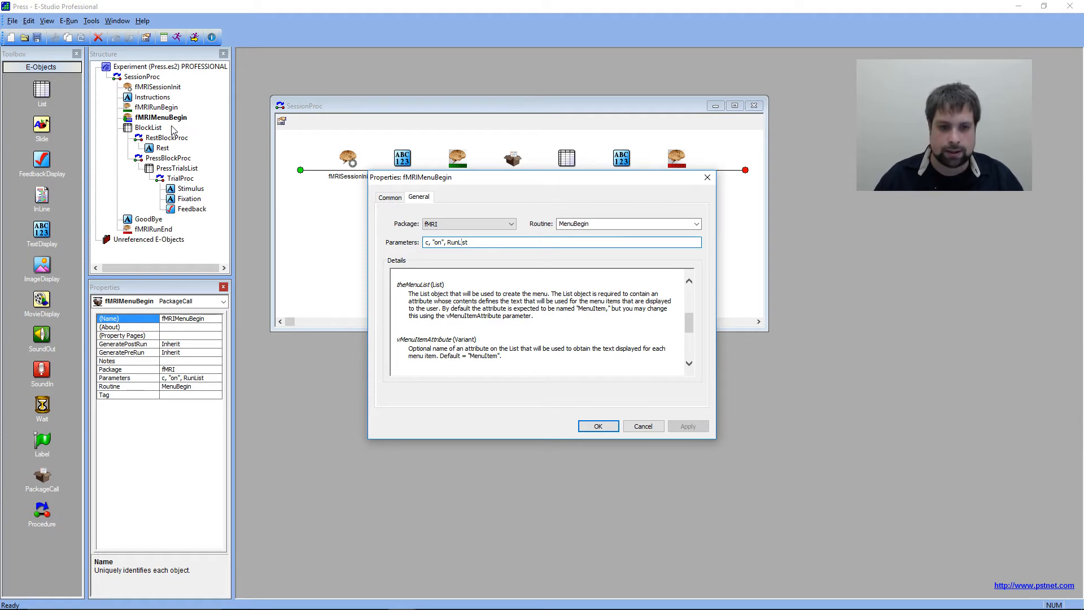
key("ctrl+shift+Left")
type("Blo")
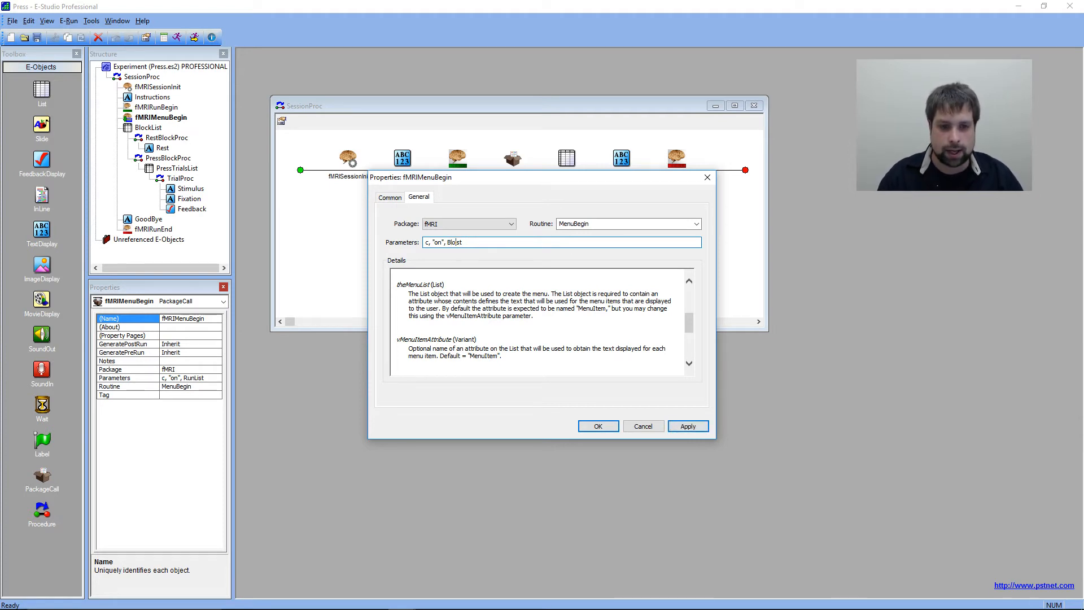
type("ckLi")
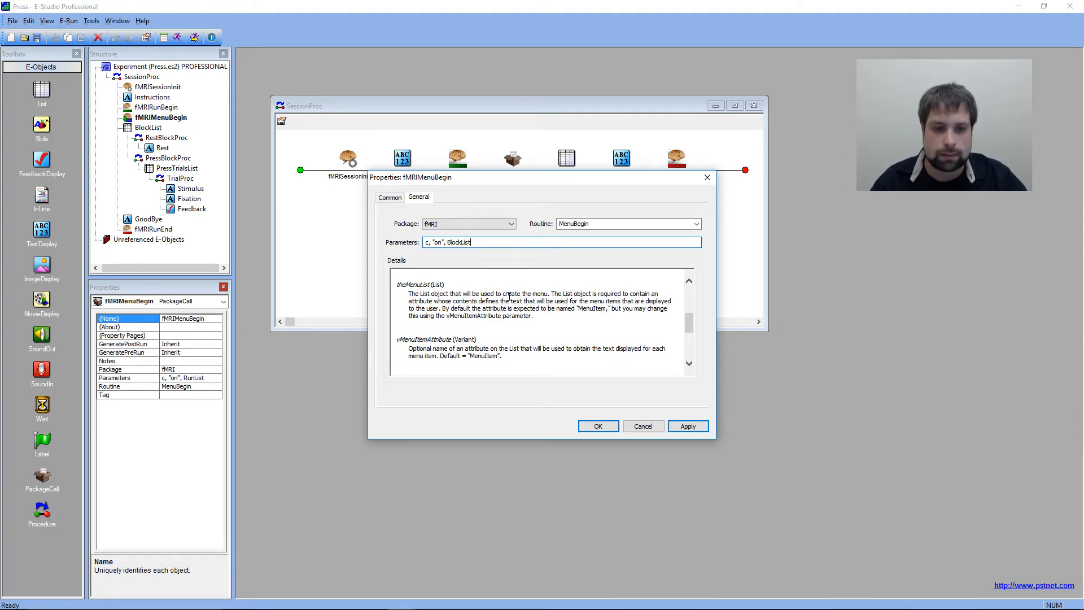
left_click(688, 427)
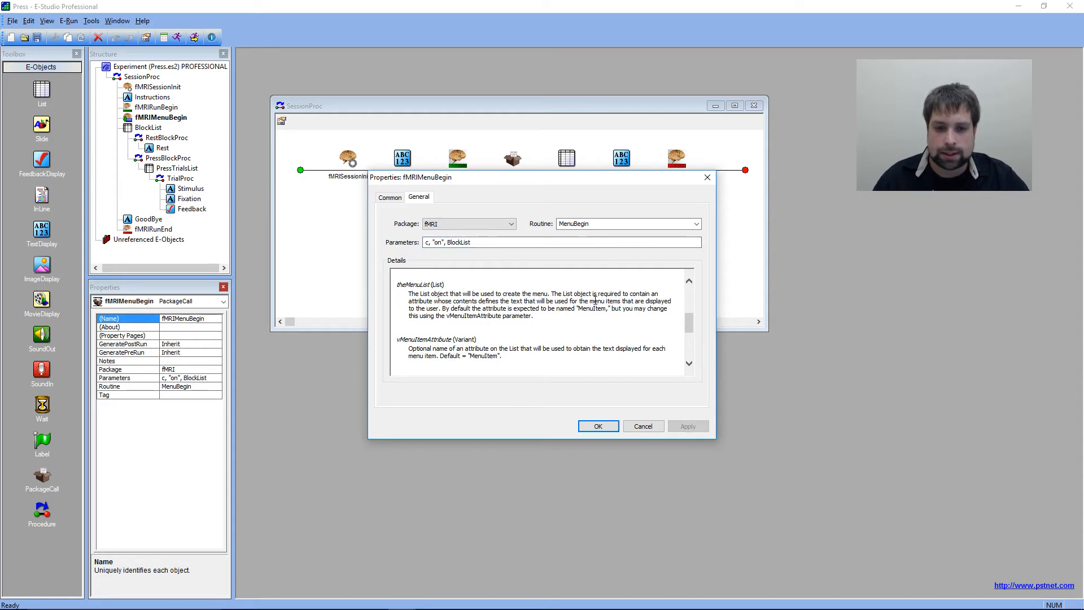
View the Menu picture in the EEfMRI Webinar folder as an example of the runtime menu, and return to the fMRIMenuBegin properties.
left_click_drag(577, 308, 612, 309)
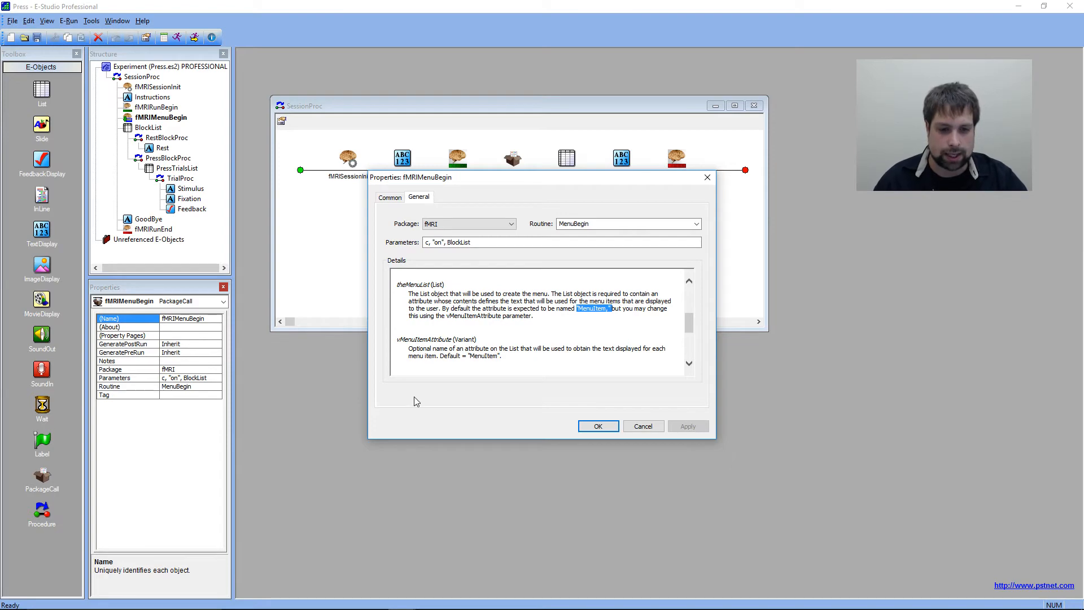
left_click(291, 602)
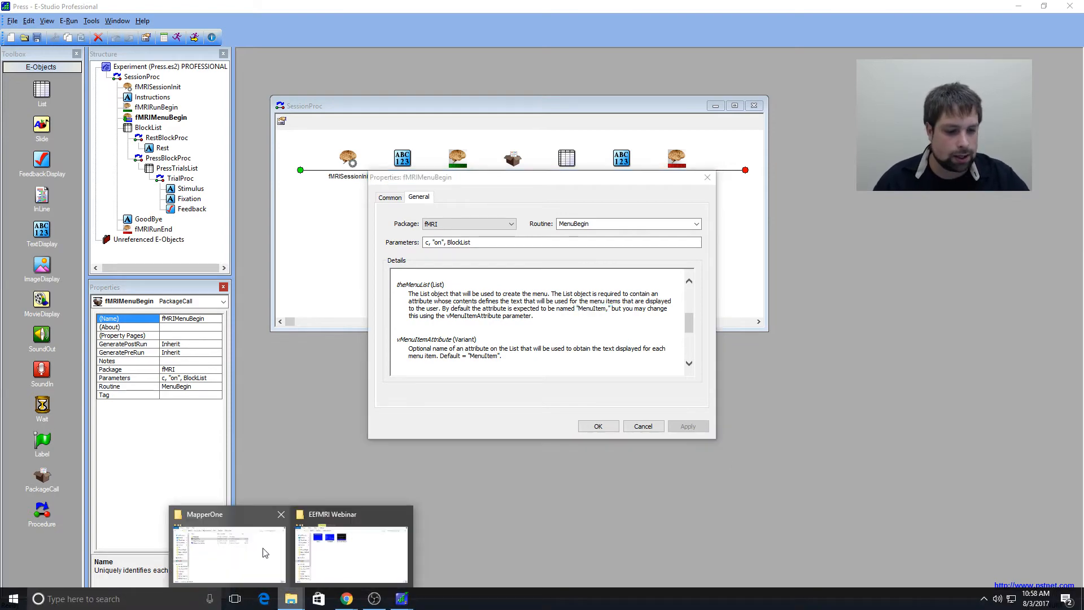
left_click(351, 546)
double_click(459, 253)
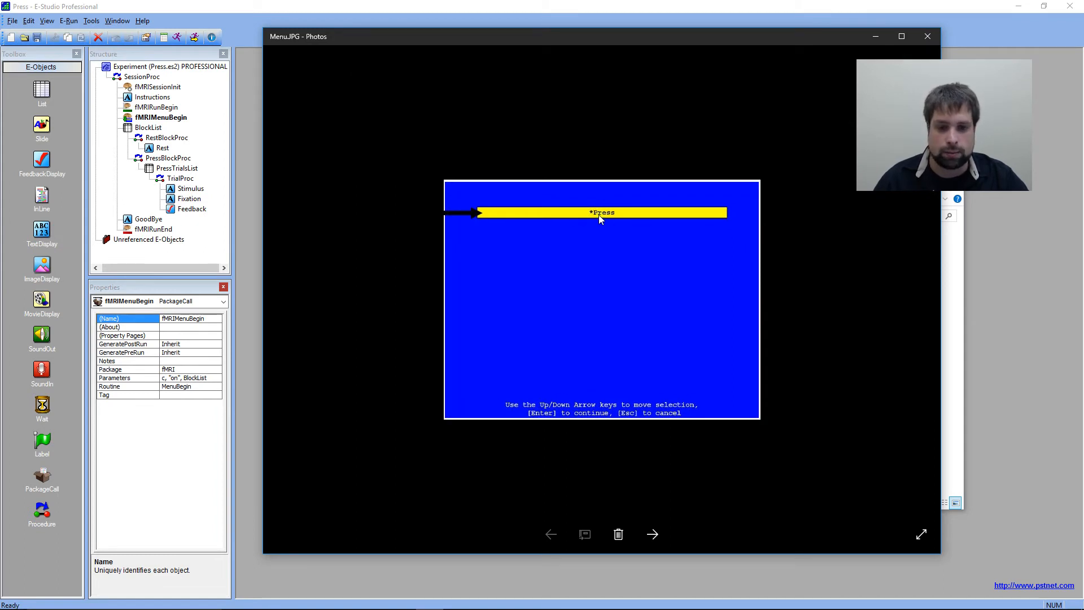
left_click(928, 36)
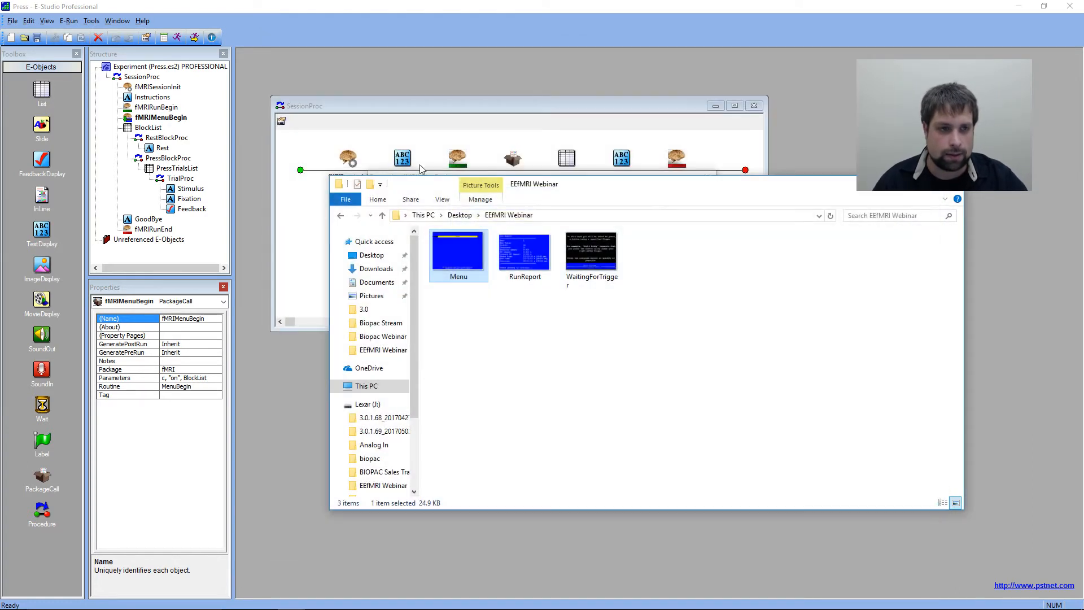
left_click(158, 137)
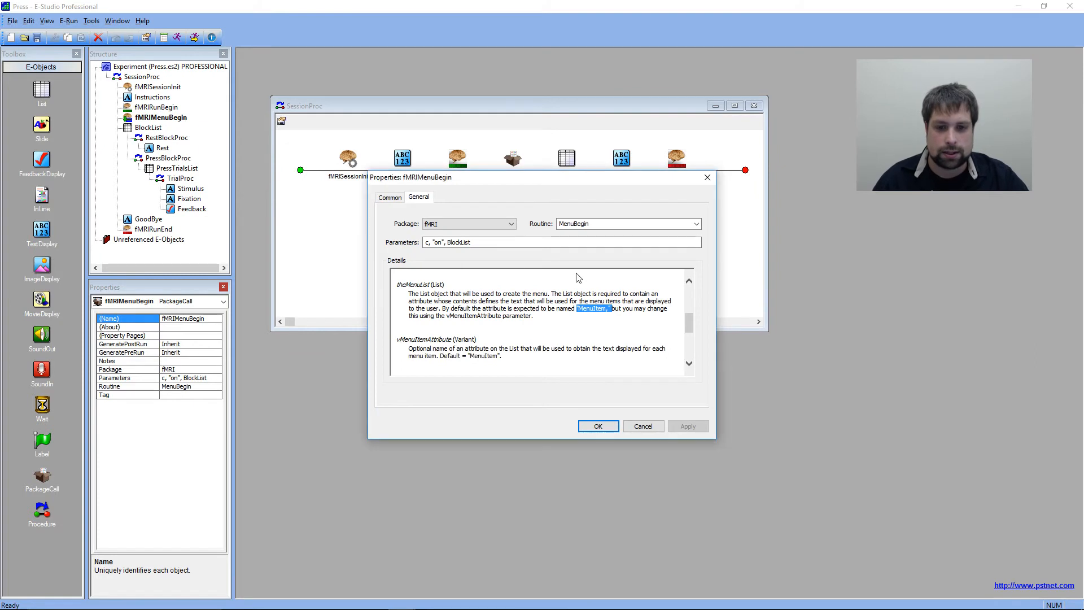
Check the default attribute name in the theMenuList description and accept the fMRIMenuBegin properties.
left_click(574, 321)
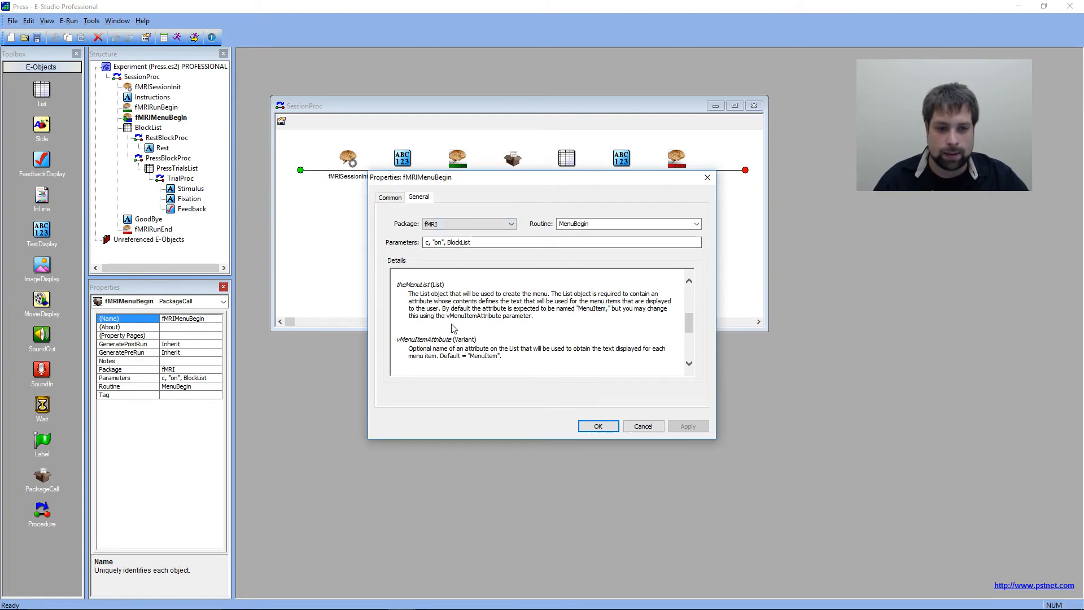
left_click_drag(577, 309, 636, 309)
left_click(619, 323)
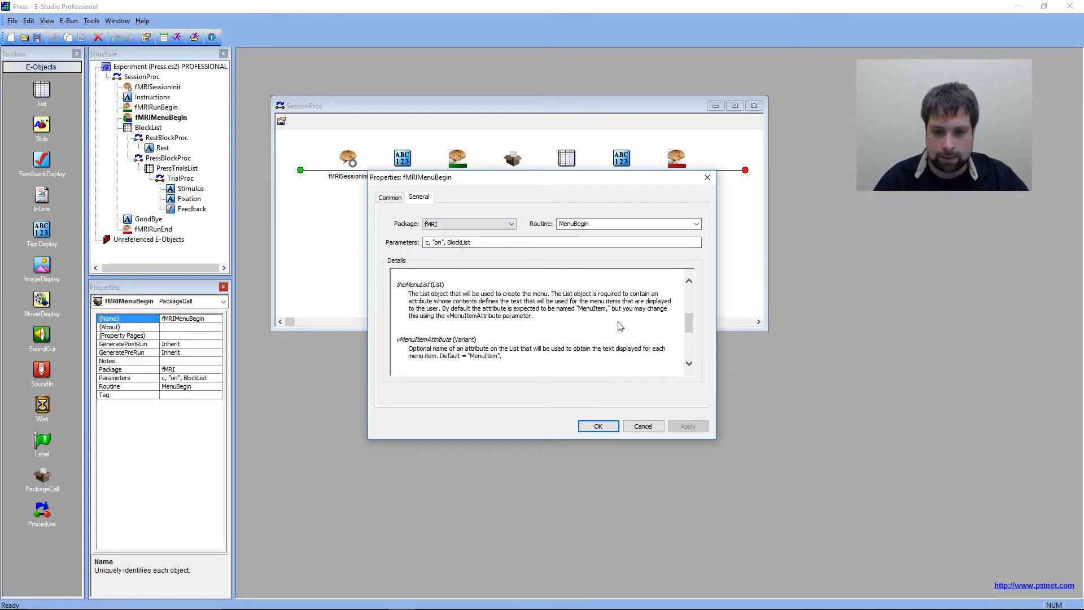
left_click(598, 426)
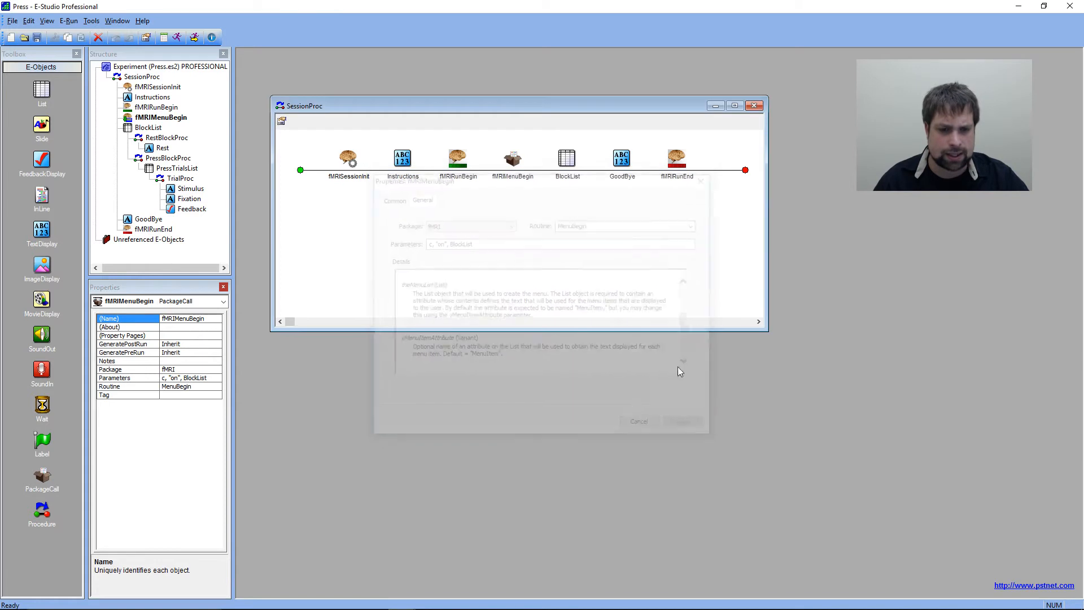
Add an attribute named MenuItem to the BlockList and snooze the Windows feature update.
left_click(137, 129)
double_click(137, 131)
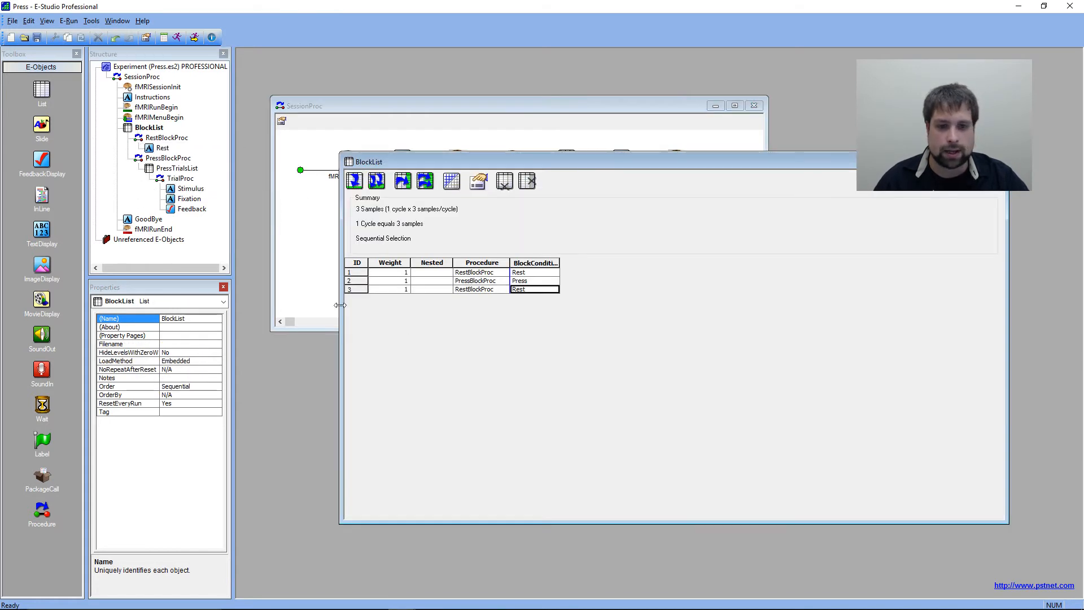
left_click(403, 182)
type("Men")
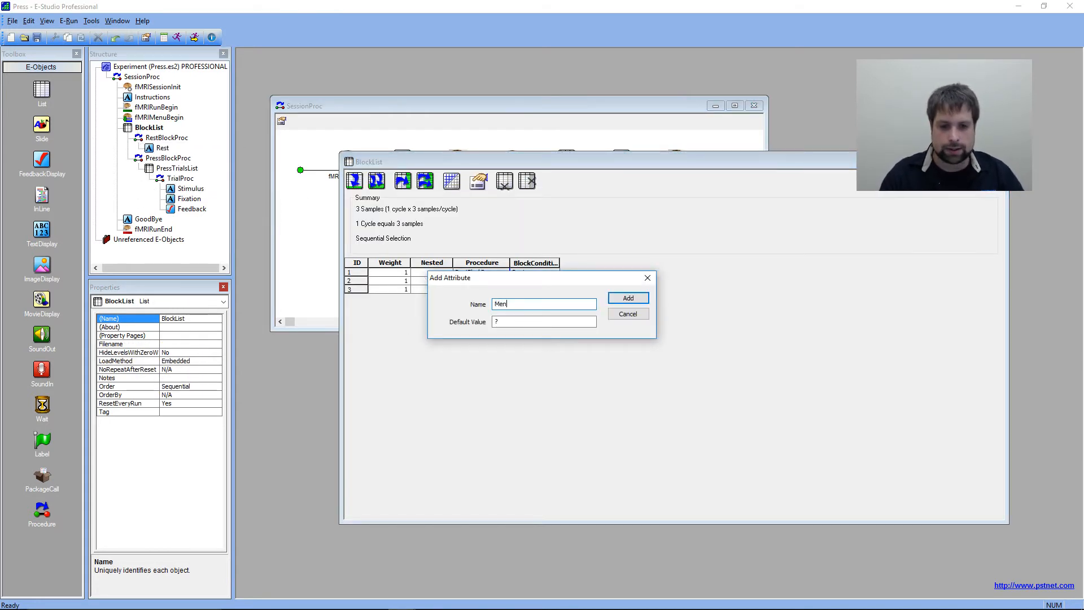
type("uItem")
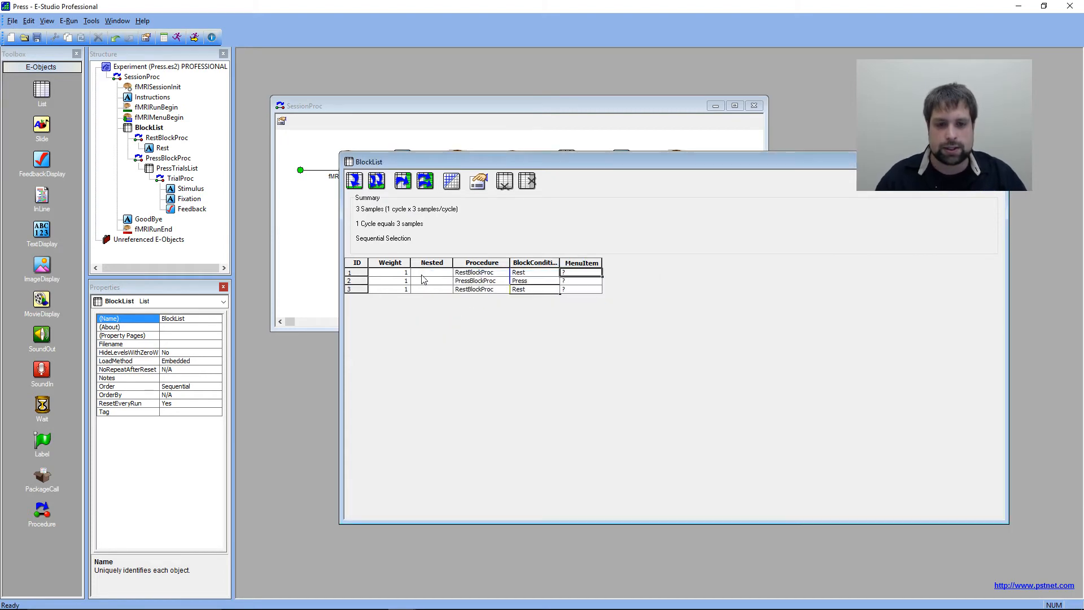
key("Return")
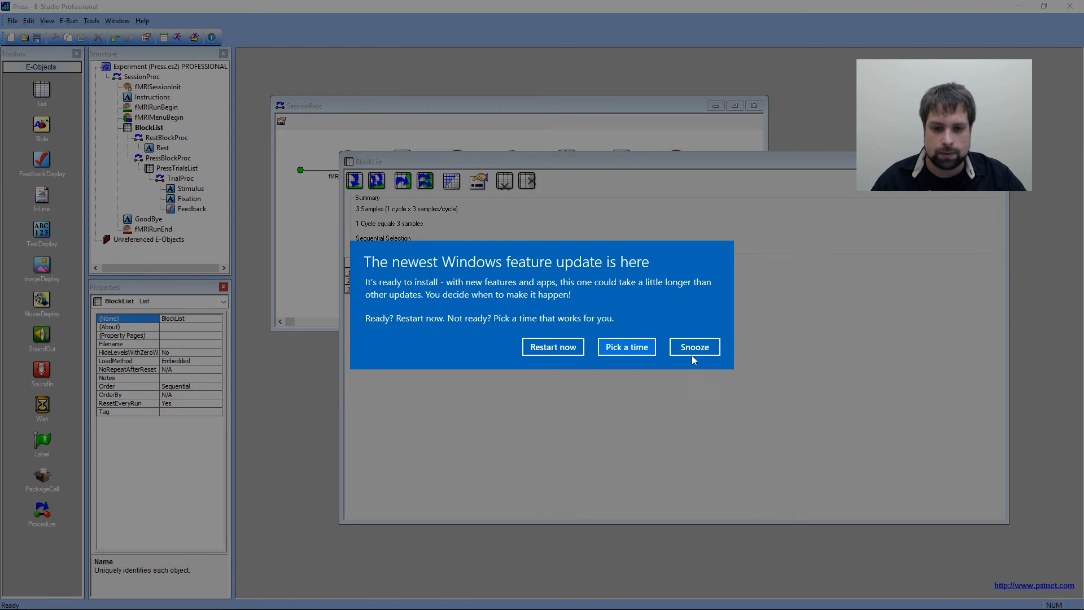
left_click(695, 347)
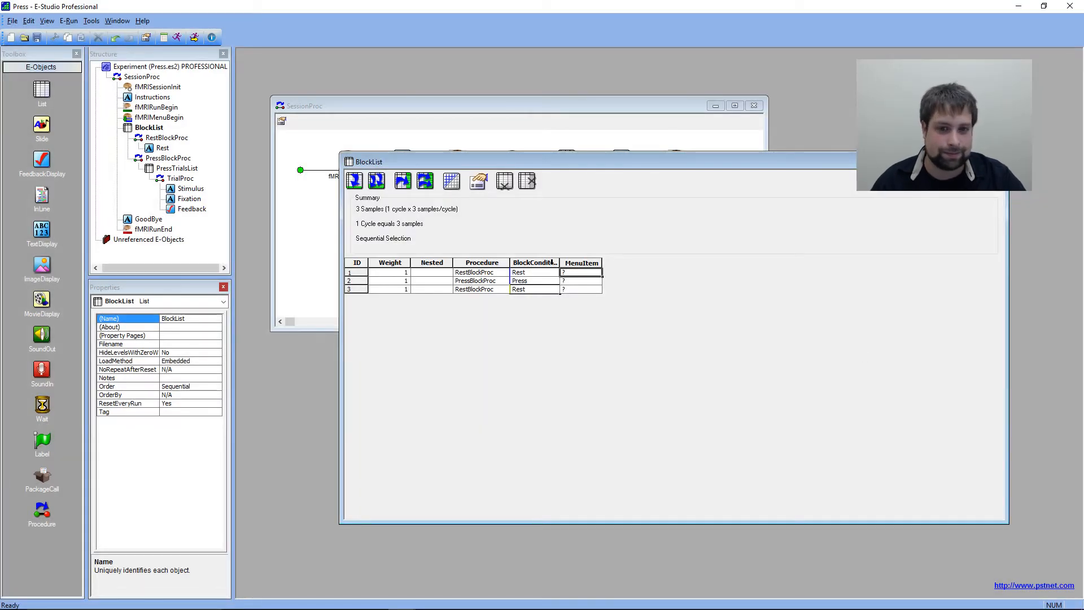
Widen the BlockCondition and MenuItem columns and fill the three MenuItem cells with First Rest, Press and Second Rest.
double_click(560, 262)
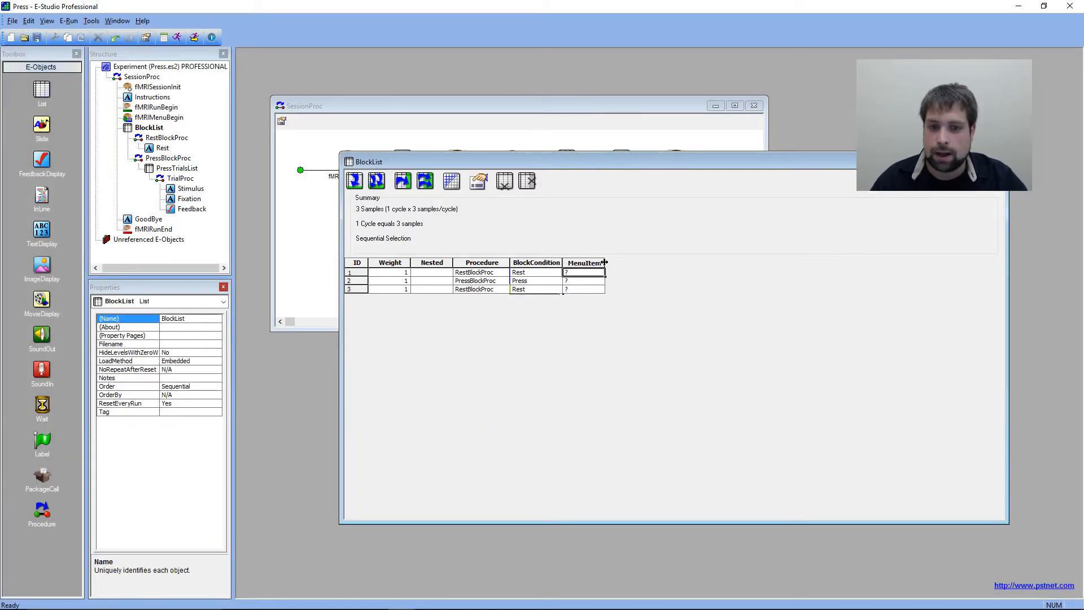
left_click_drag(604, 263, 644, 263)
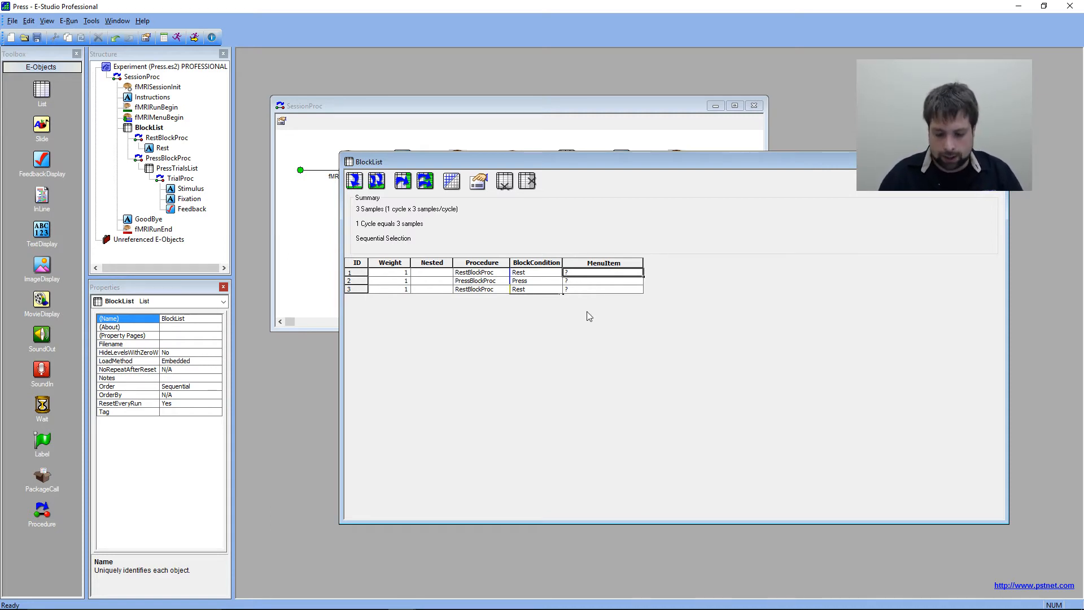
type("First Rest")
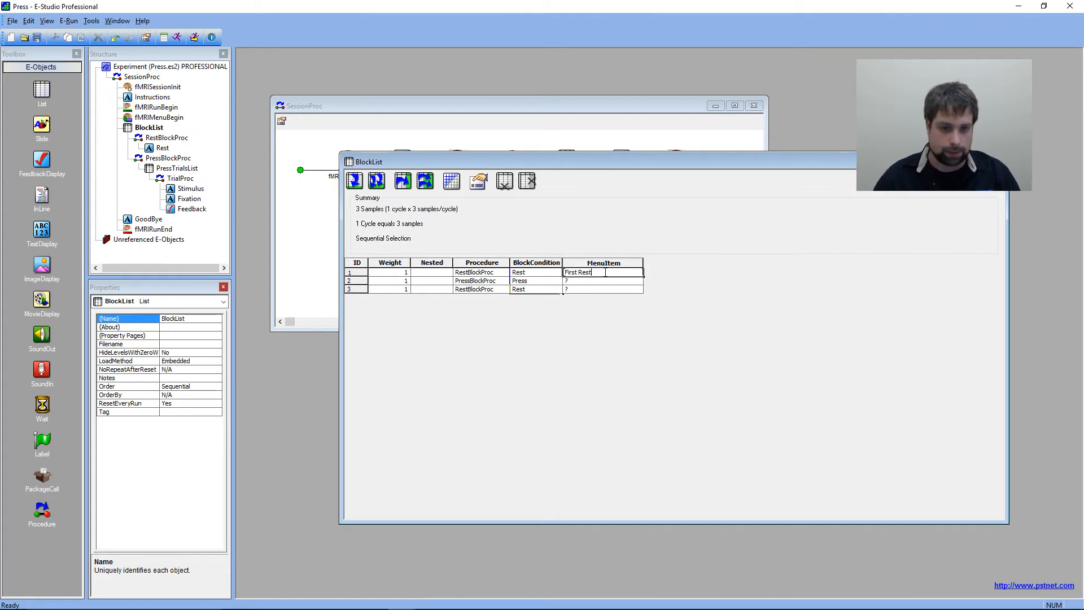
key("Return")
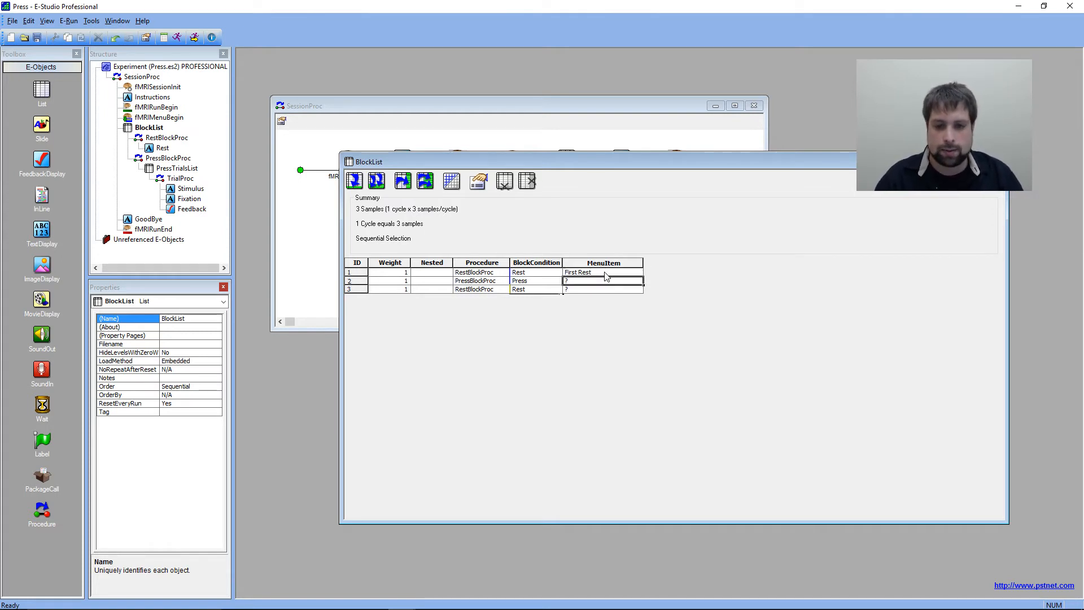
type("Press")
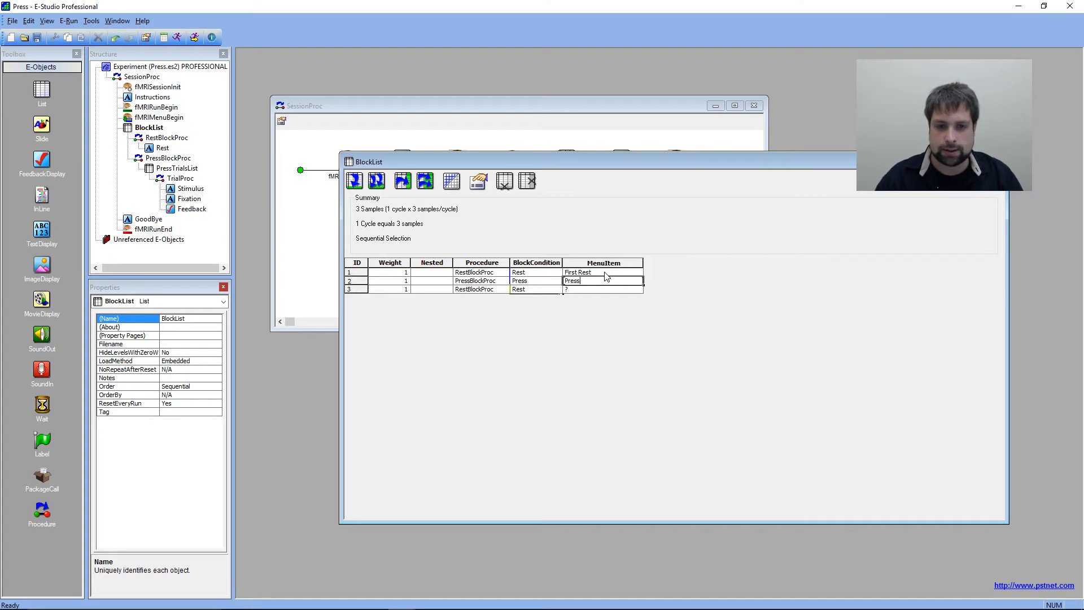
key("Return")
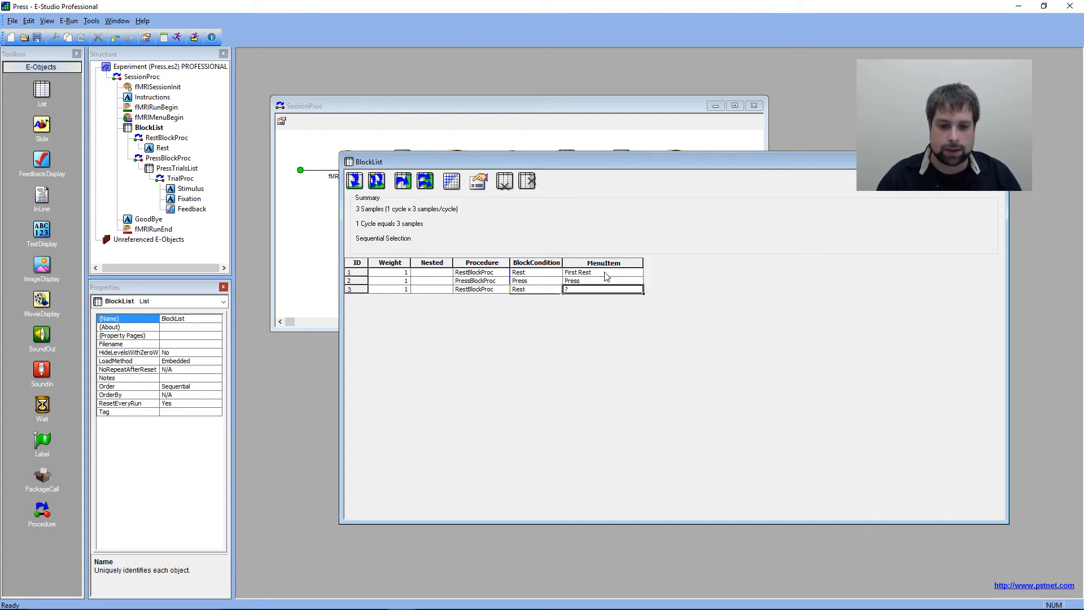
type("Second")
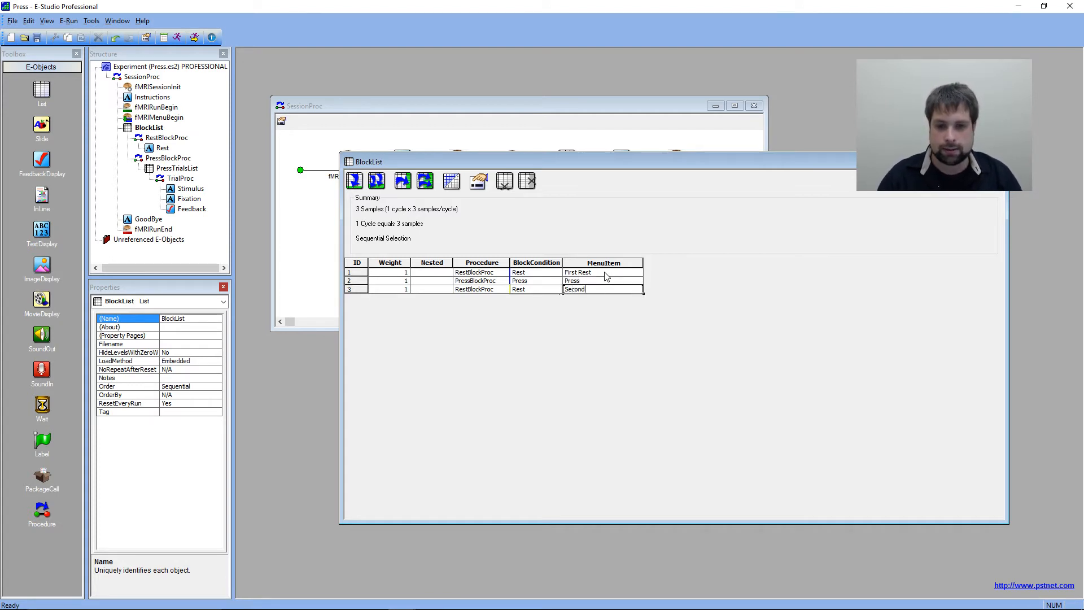
type(" Rest")
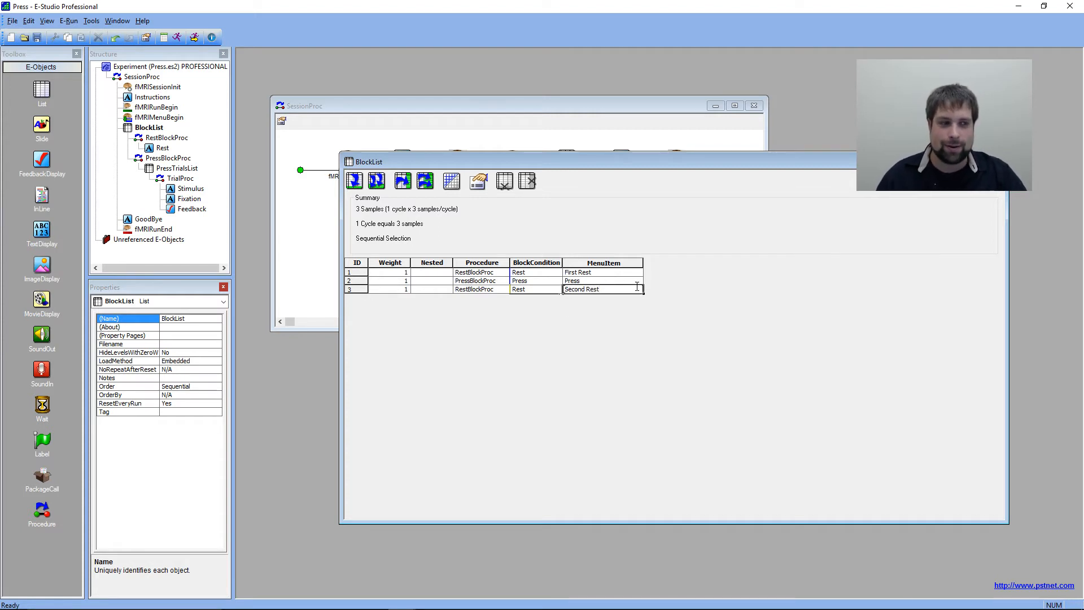
left_click(616, 273)
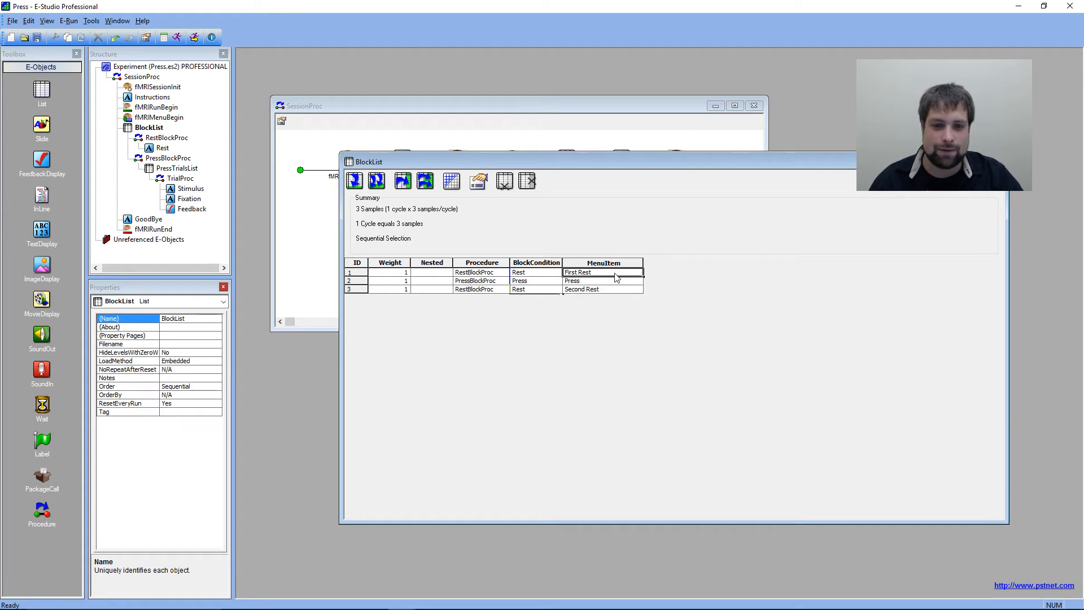
left_click(607, 289)
left_click(616, 281)
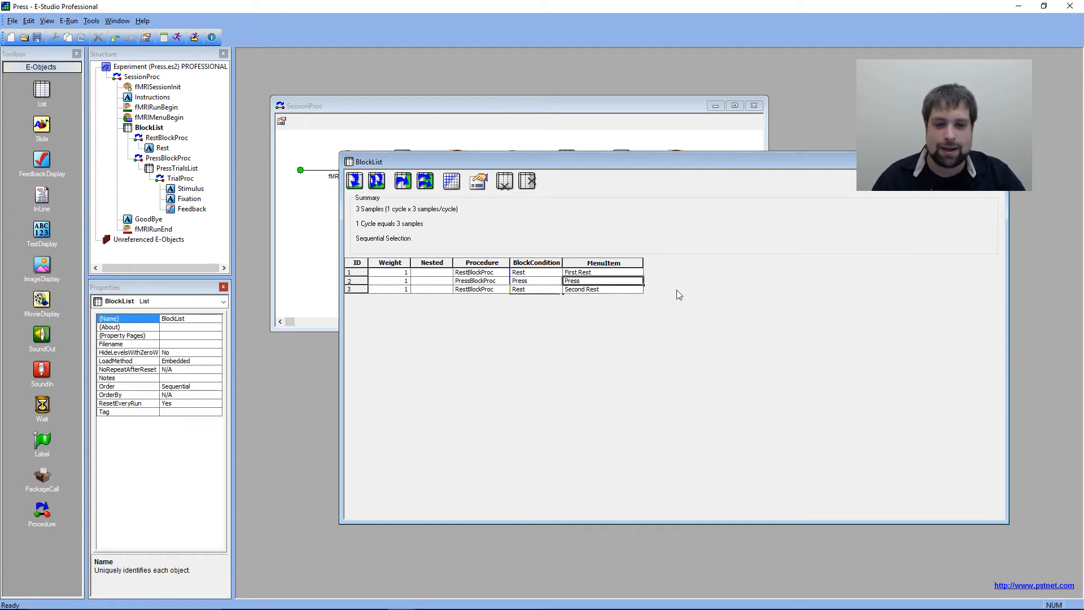
left_click(641, 289)
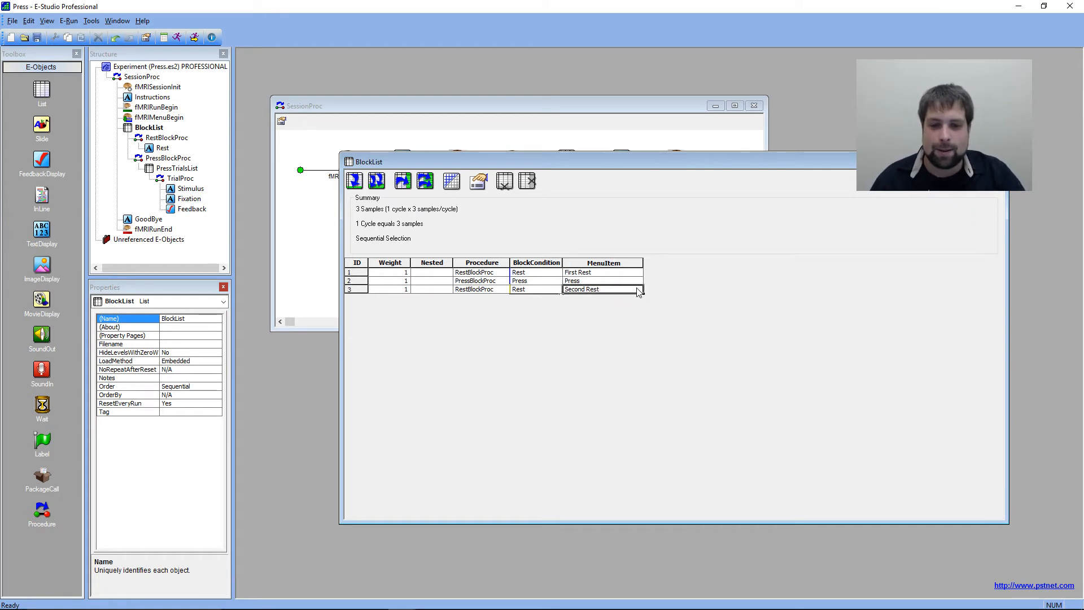
left_click(608, 274)
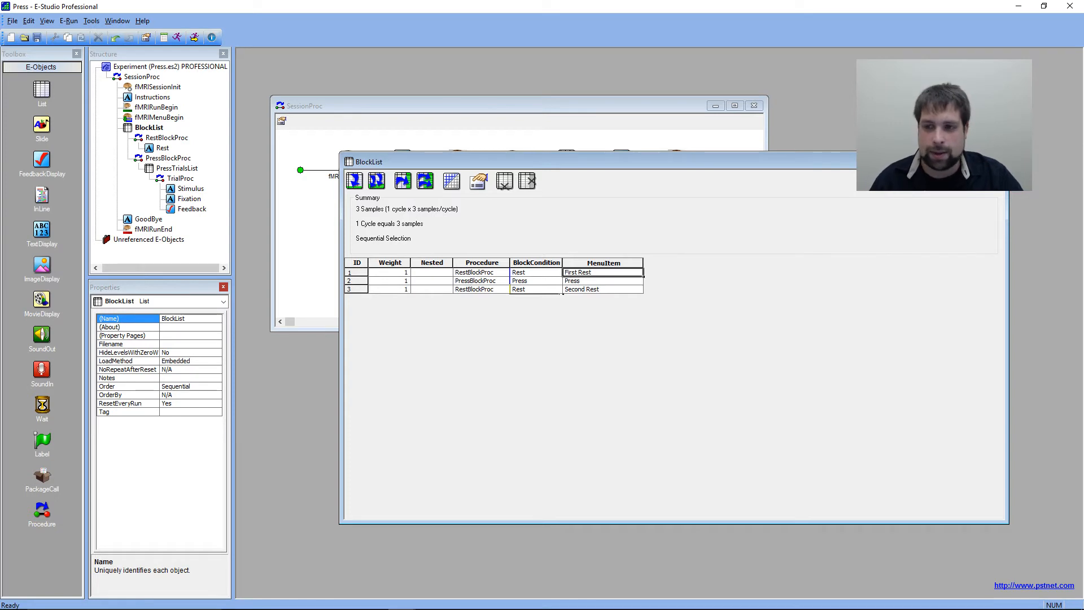
Close the BlockList and examine the vMenuItemAttribute parameter description in the fMRIMenuBegin properties.
left_click(994, 162)
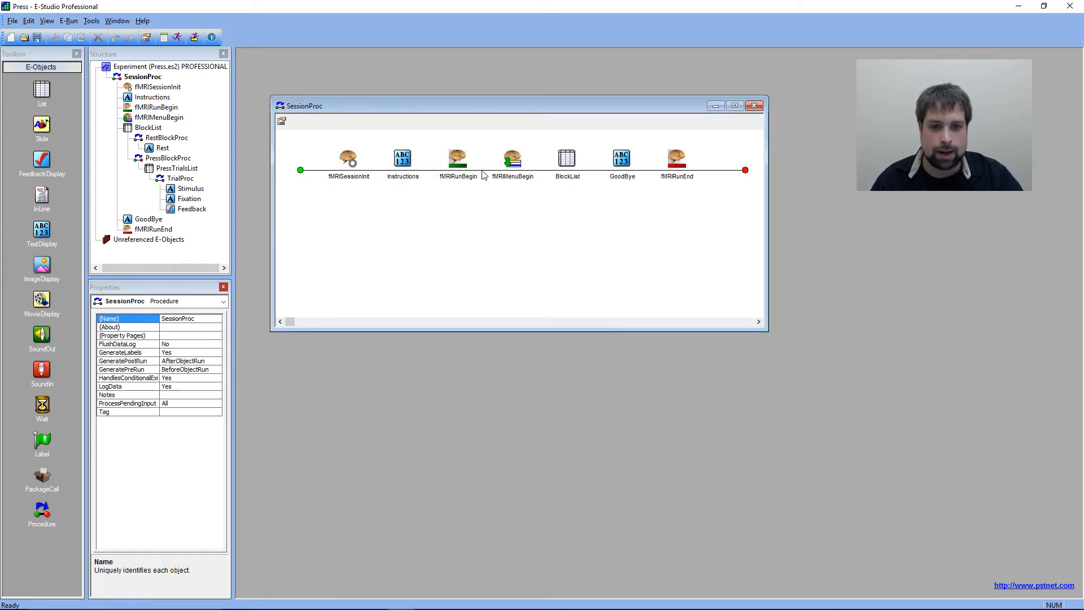
double_click(511, 167)
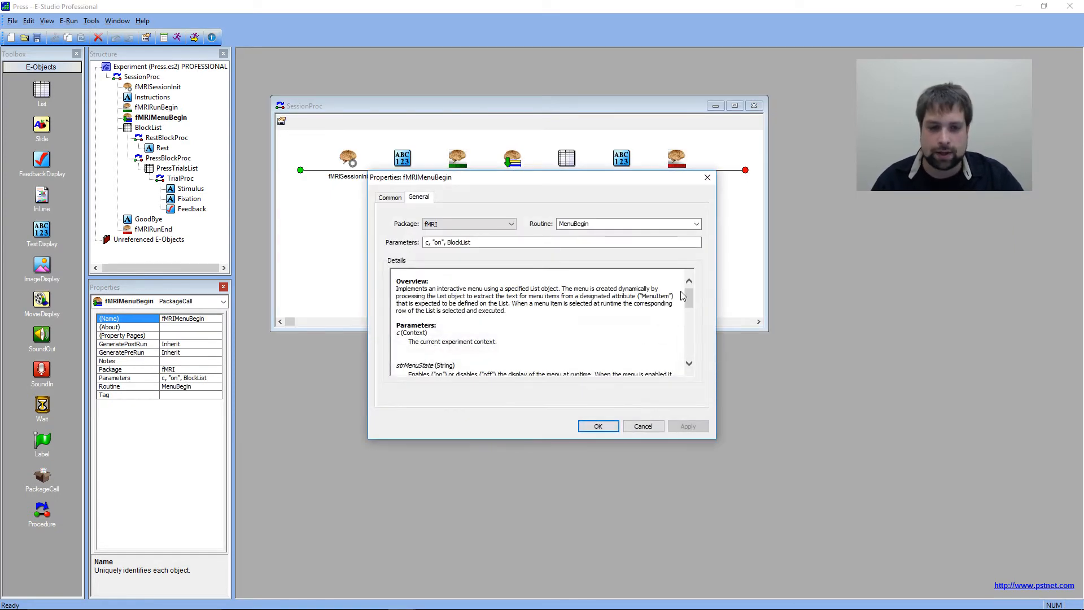
scroll(508, 339, "down", 4)
scroll(473, 318, "down", 3)
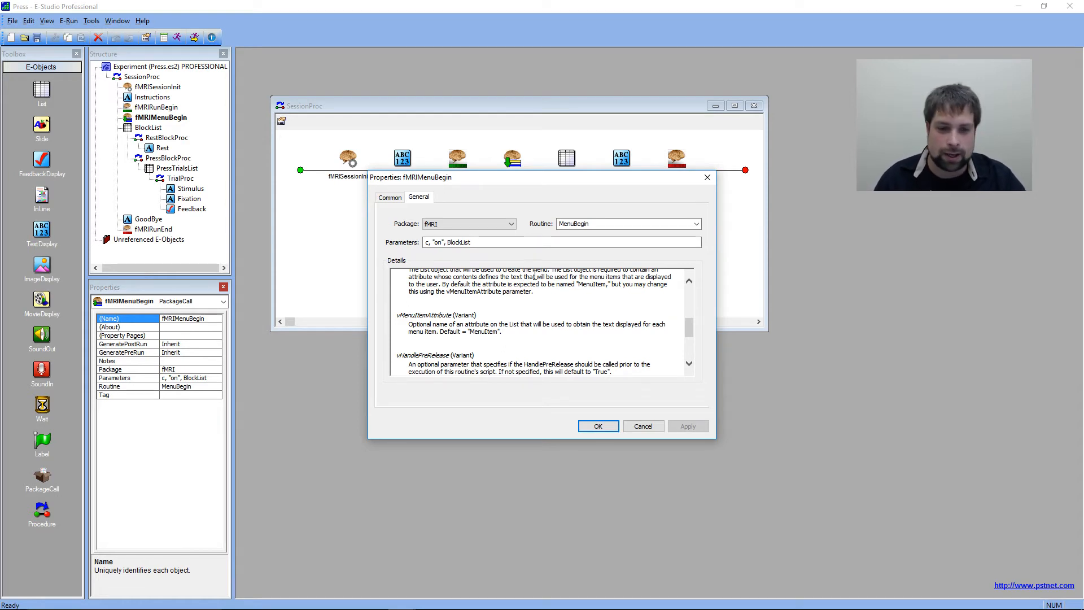
left_click_drag(467, 332, 408, 324)
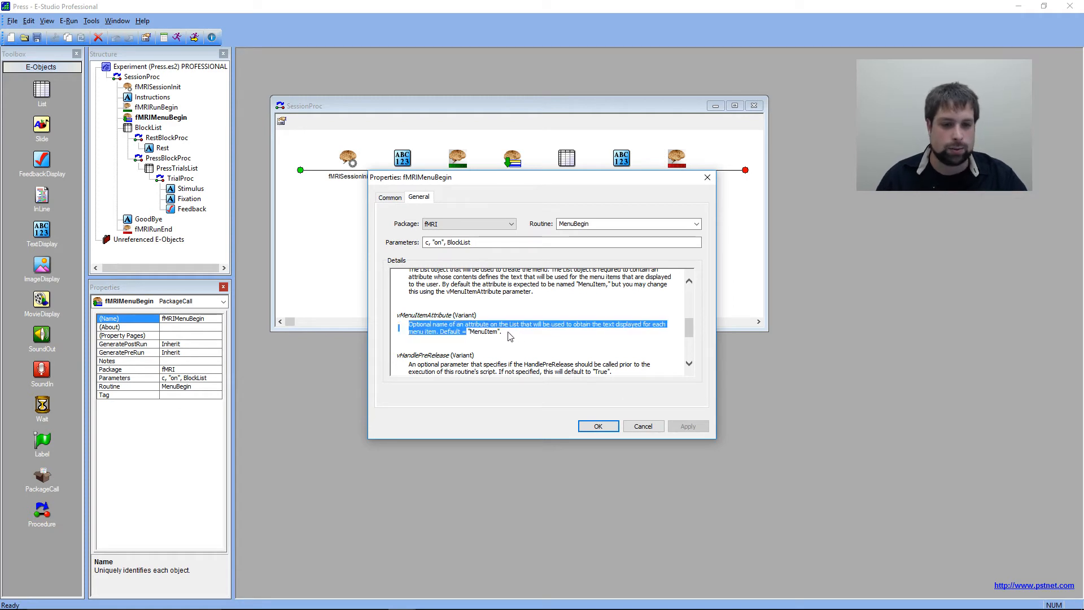
Review the default menu attribute, the vHandlePreRelease description and the Remarks on object order, and accept the fMRIMenuBegin properties.
double_click(484, 333)
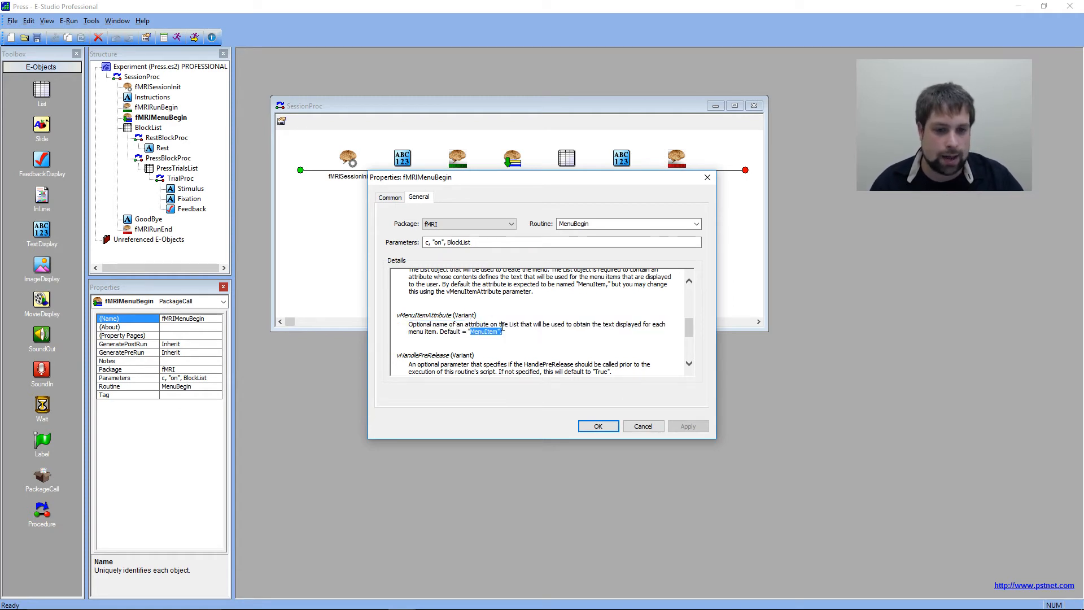
left_click(502, 327)
scroll(604, 338, "down", 2)
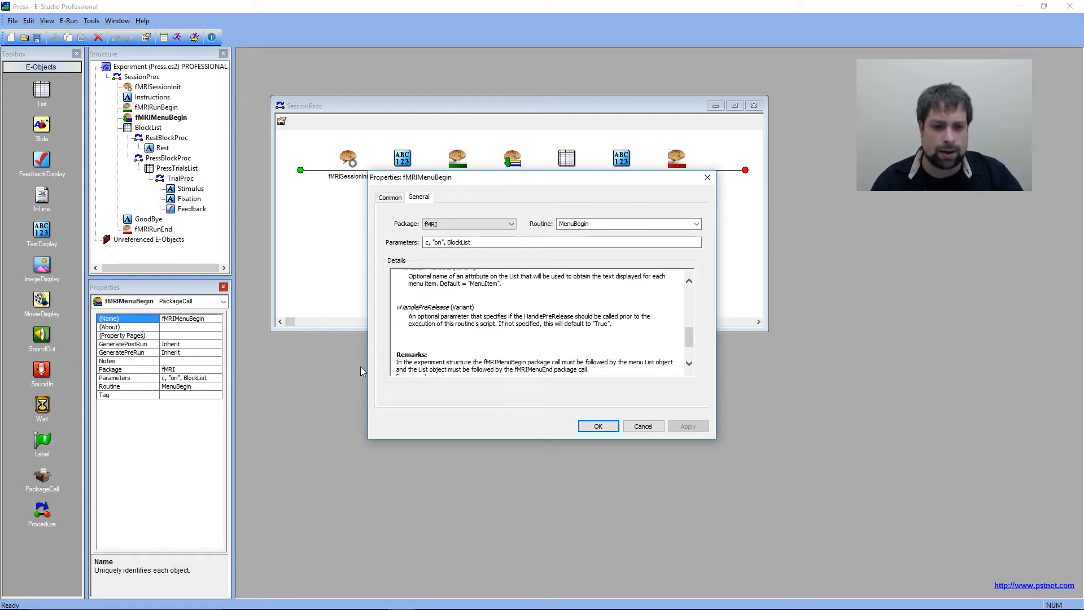
scroll(538, 352, "down", 1)
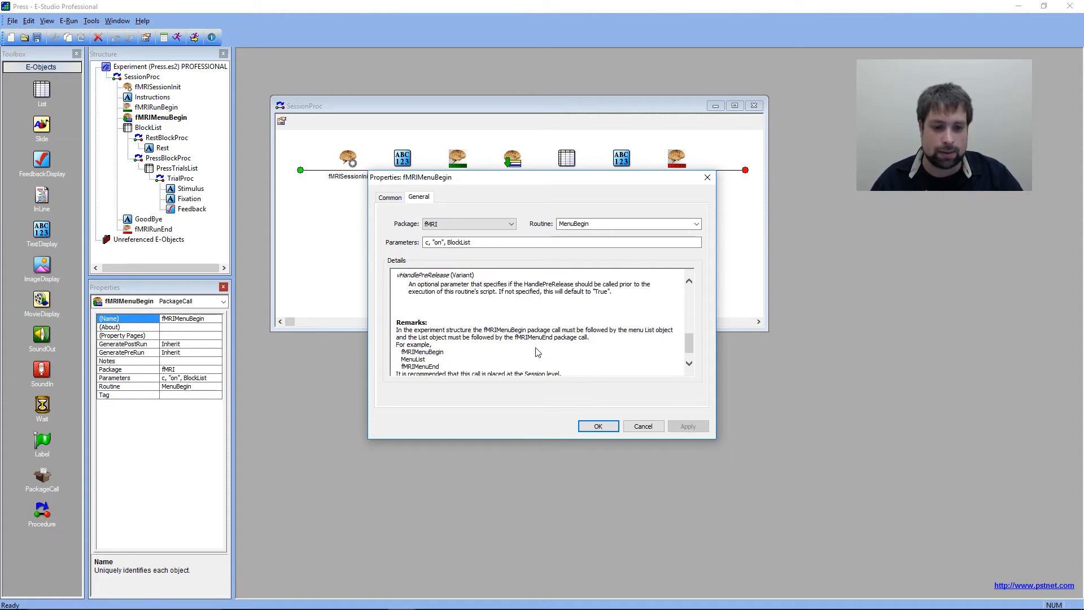
scroll(537, 352, "down", 1)
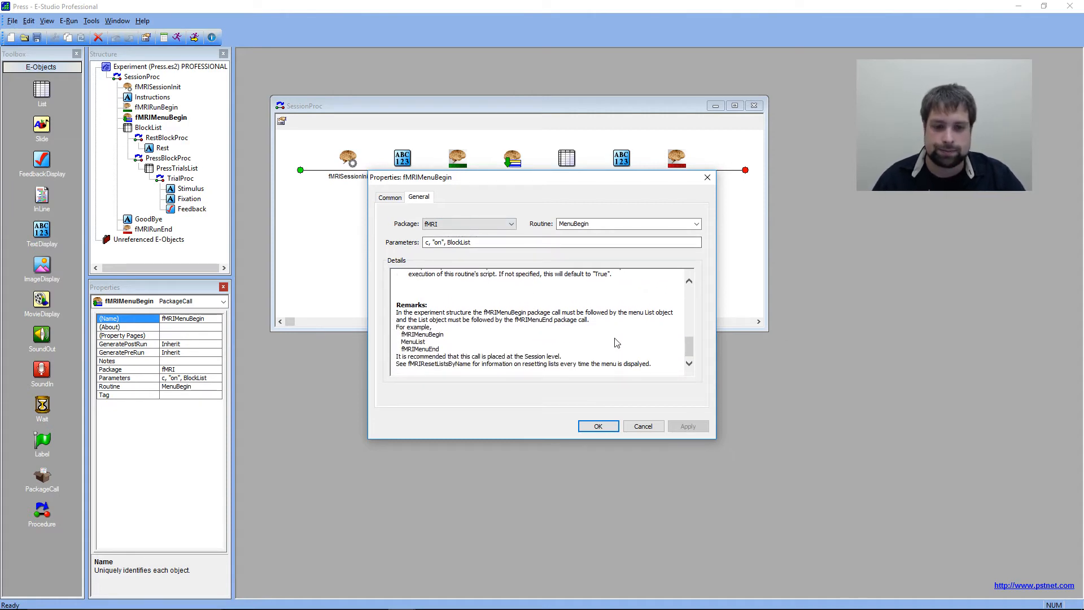
scroll(617, 342, "up", 5)
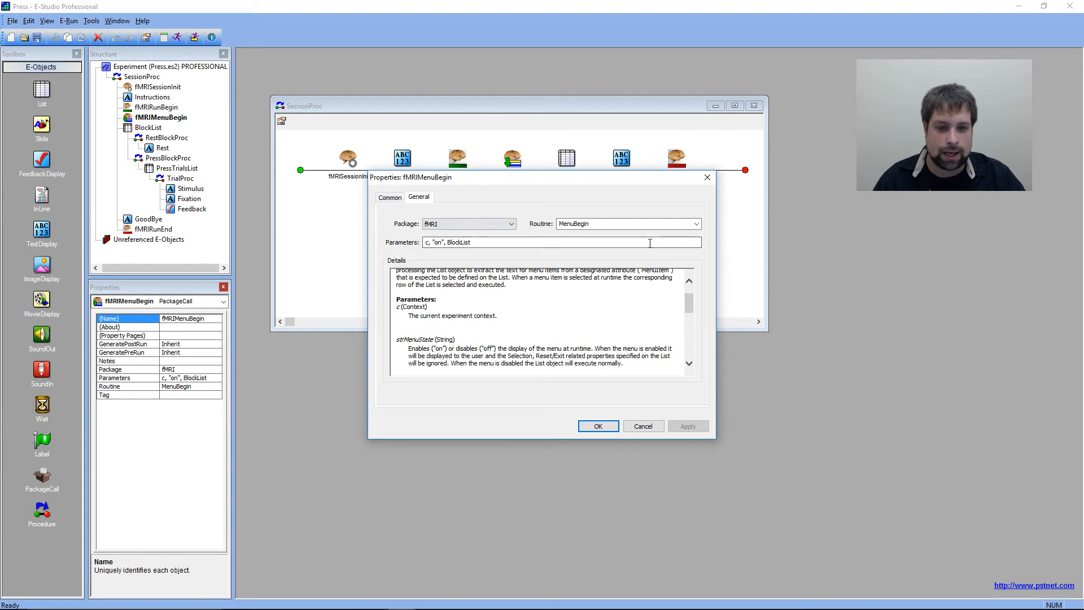
scroll(526, 276, "up", 2)
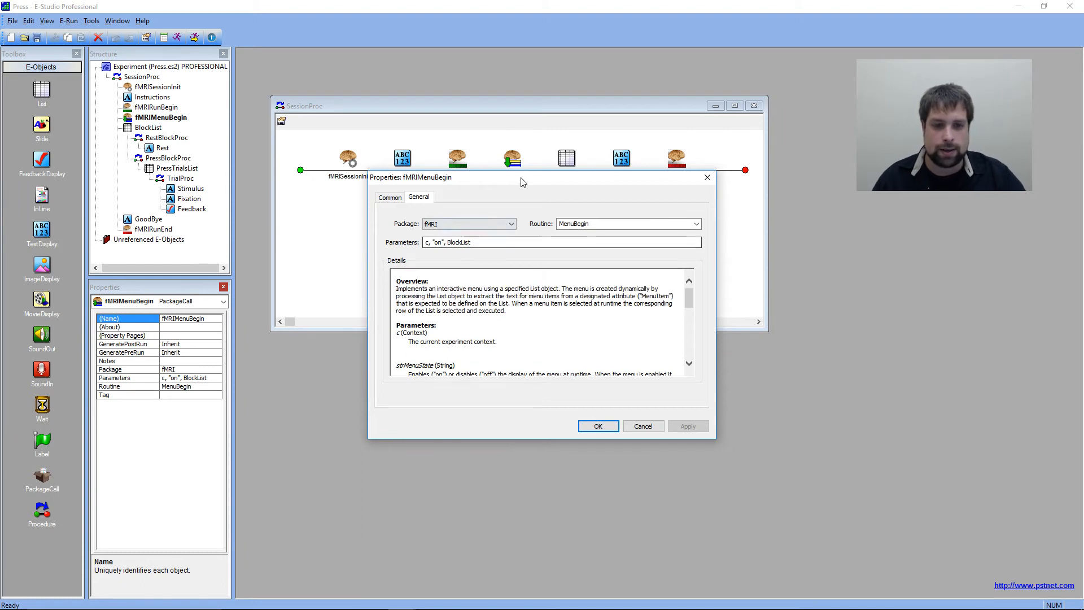
left_click(598, 427)
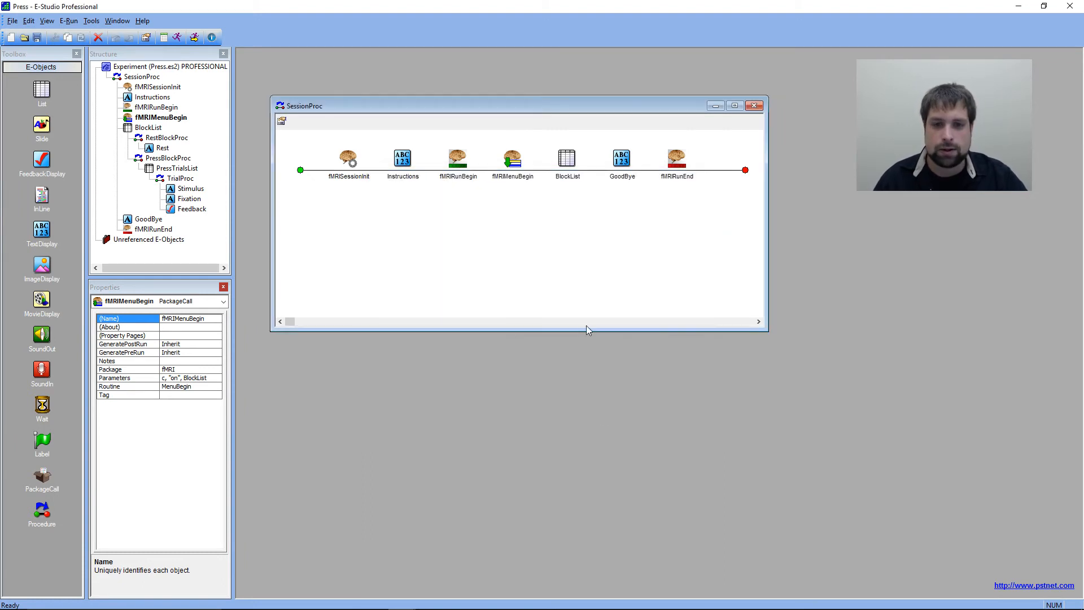
Add a PackageCall object to SessionProc between BlockList and GoodBye.
left_click(512, 159)
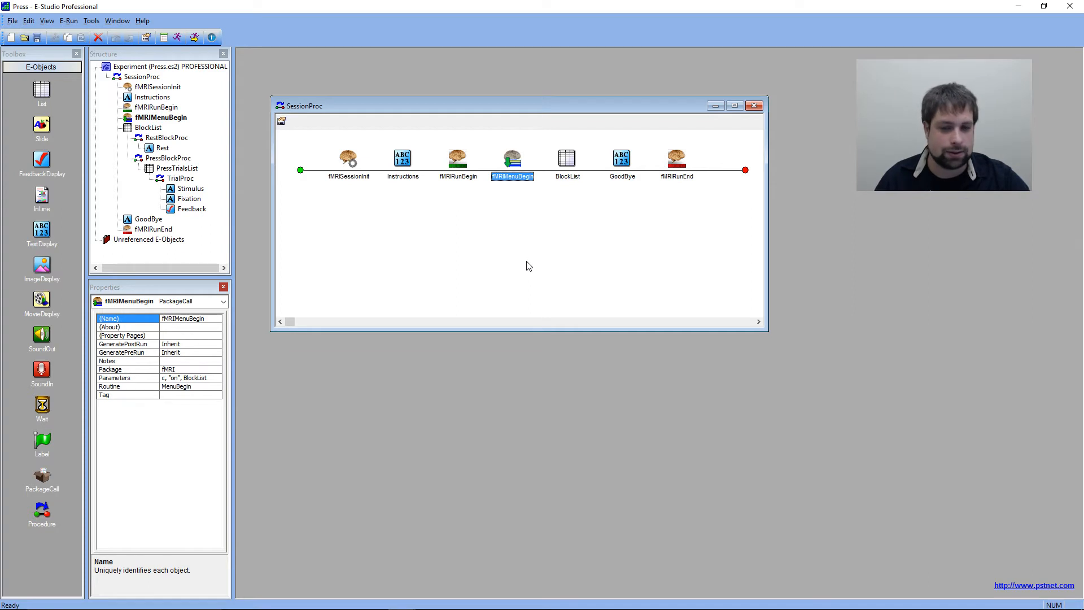
left_click(529, 266)
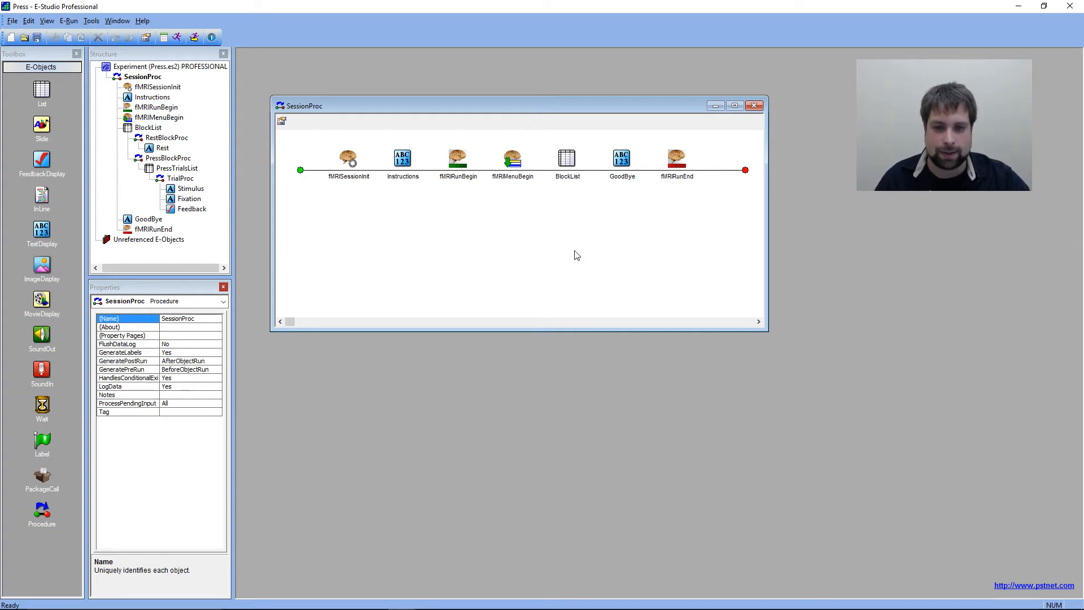
left_click(567, 169)
left_click(621, 179)
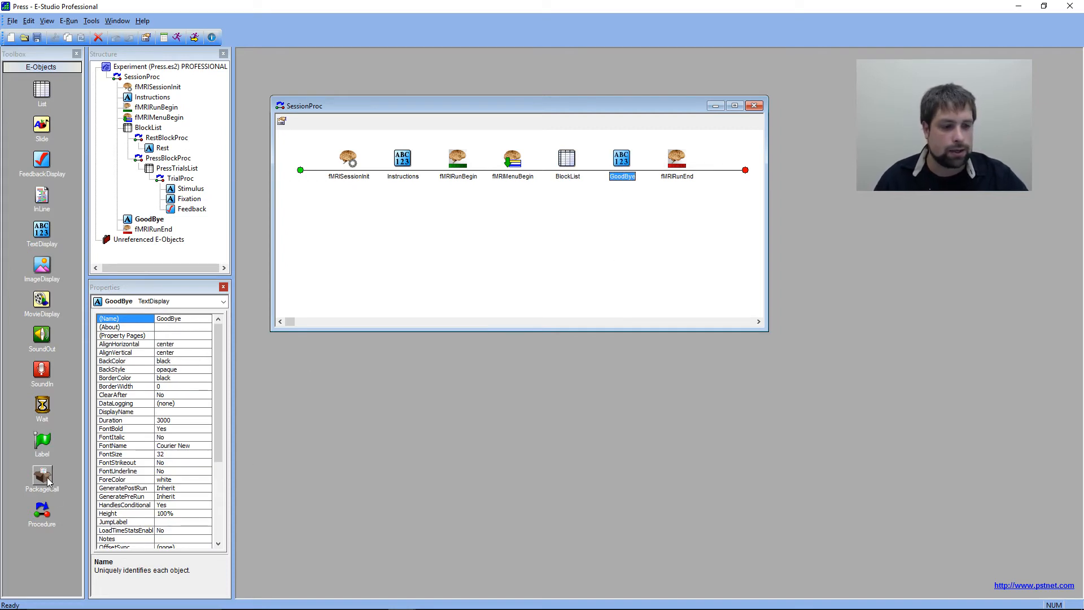
left_click_drag(47, 473, 613, 189)
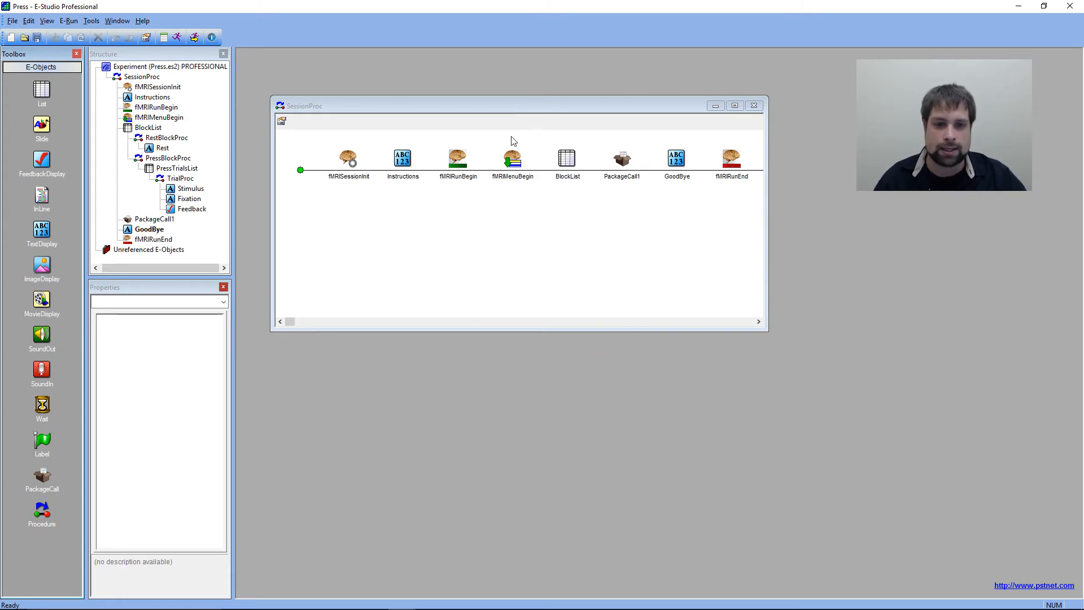
Rename the new PackageCall after BlockList as fMRIMenuEnd.
left_click(567, 159)
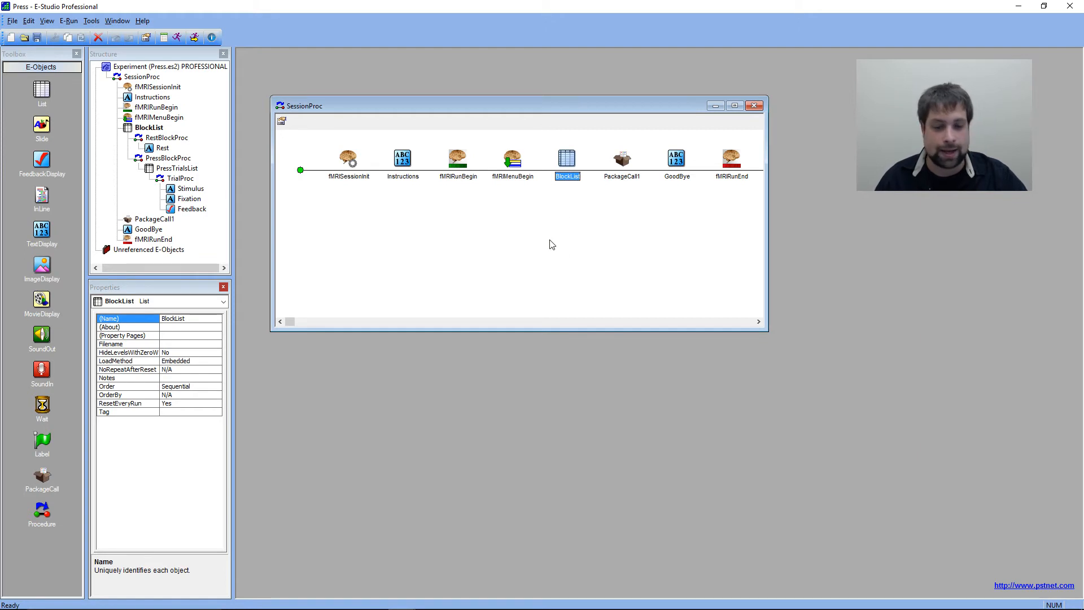
left_click(518, 163)
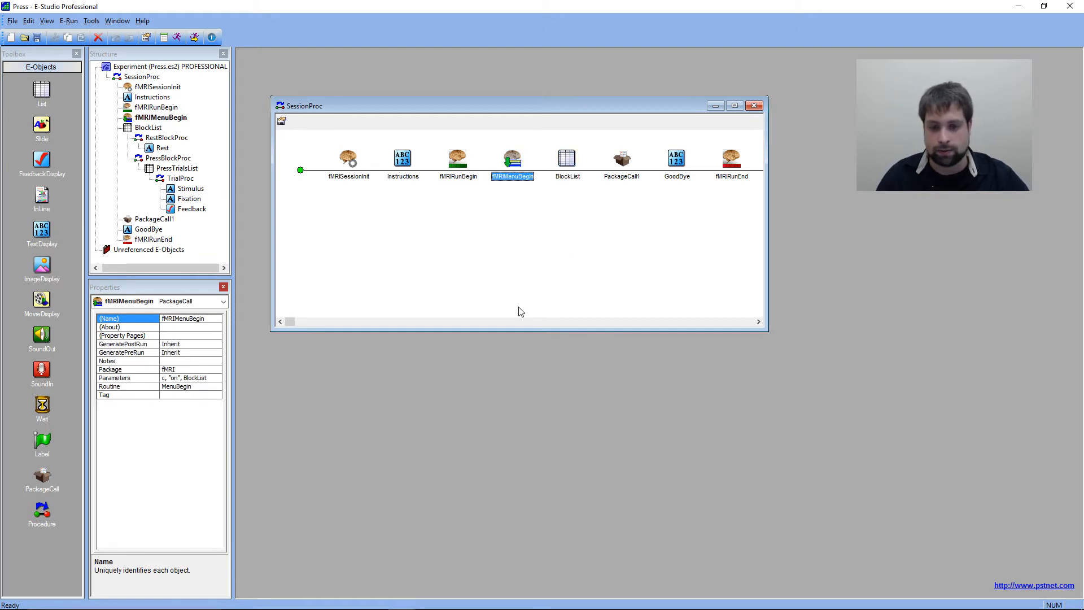
left_click(618, 169)
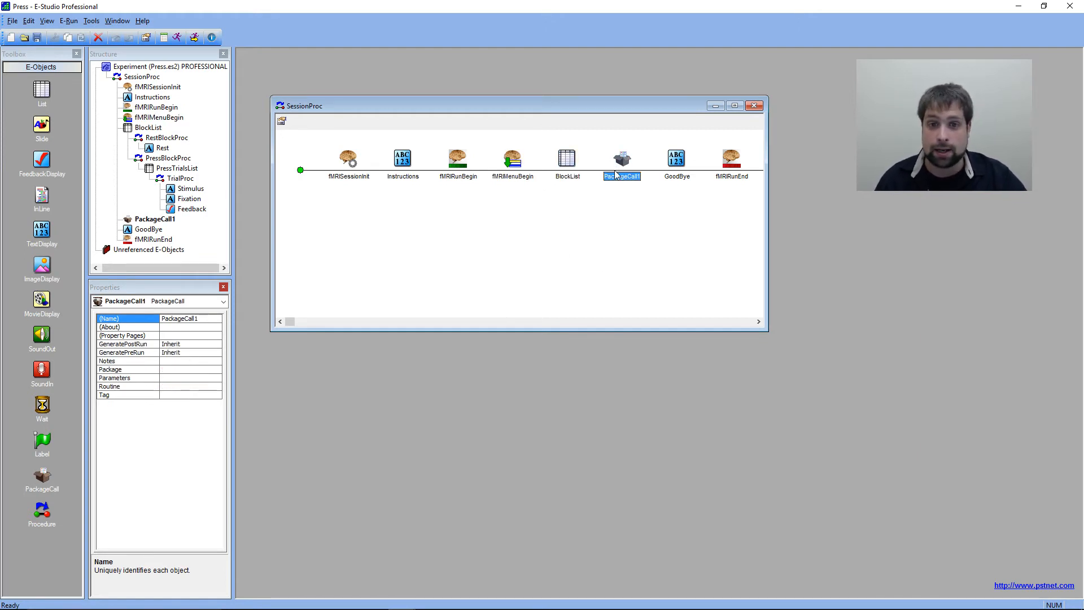
right_click(609, 173)
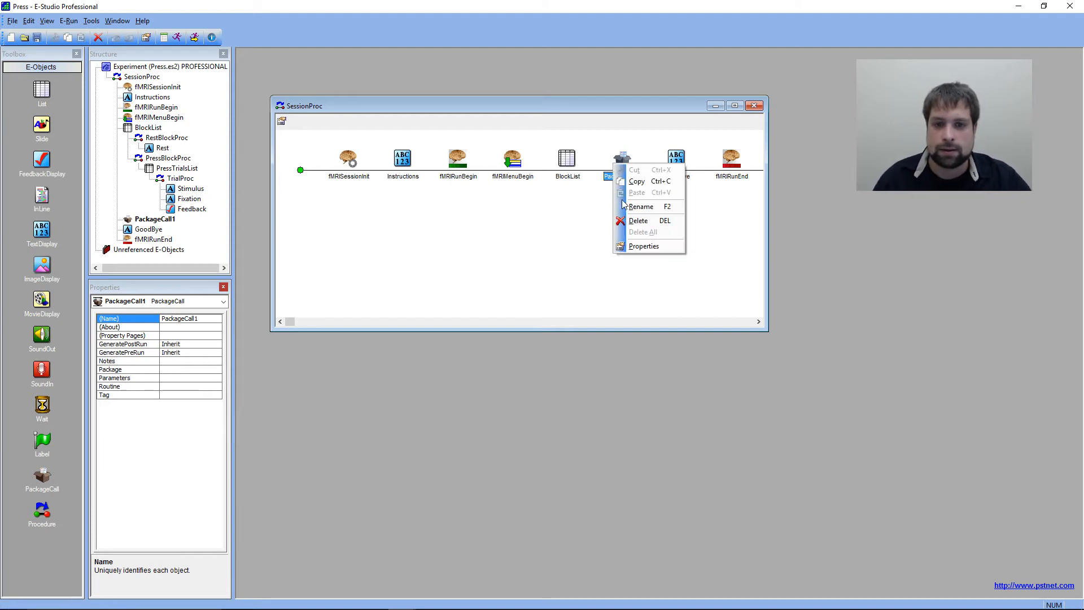
left_click(638, 207)
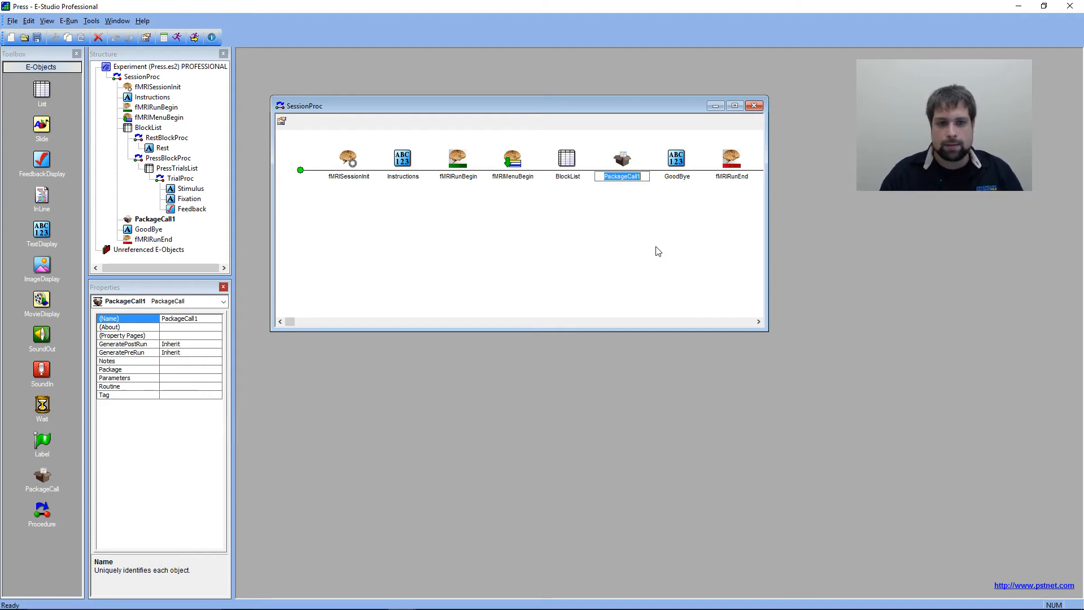
type("fMRIMenuEnd")
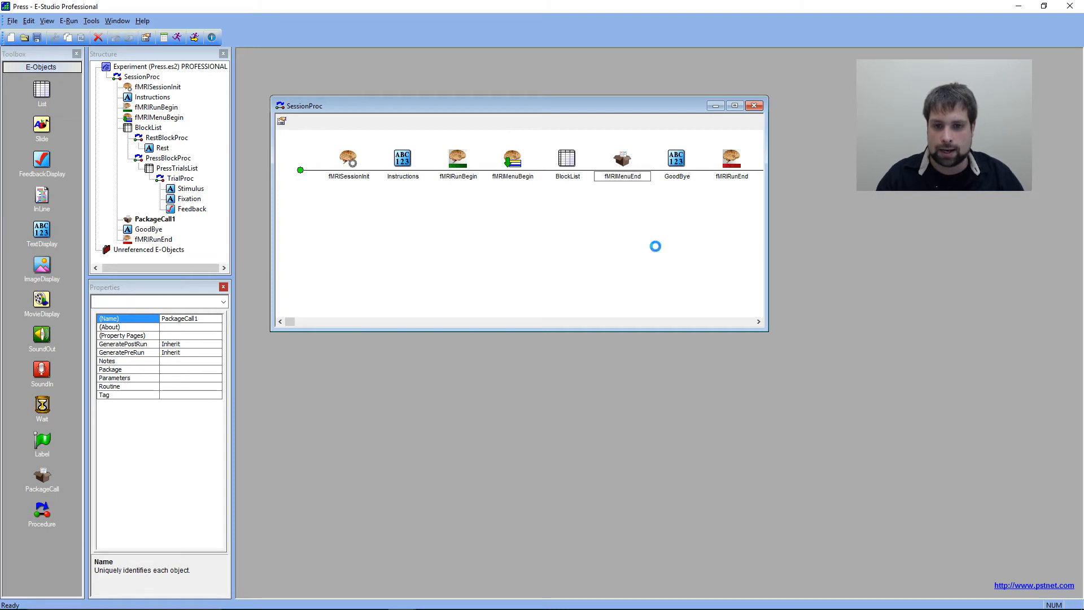
key("Return")
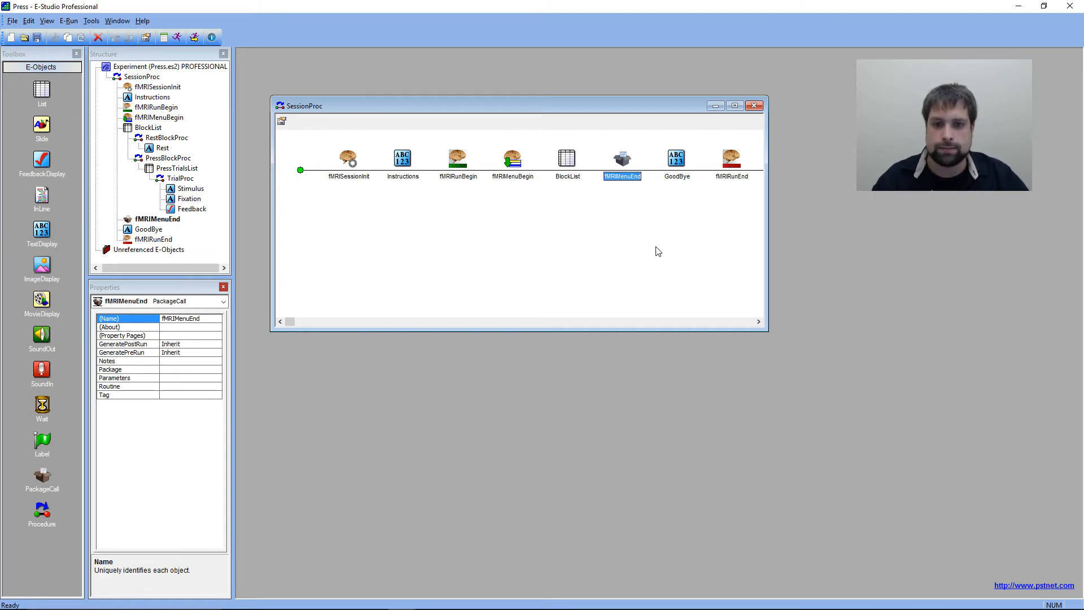
Configure fMRIMenuEnd to use the fMRI package with the MenuEnd routine, and apply and accept its properties.
double_click(619, 172)
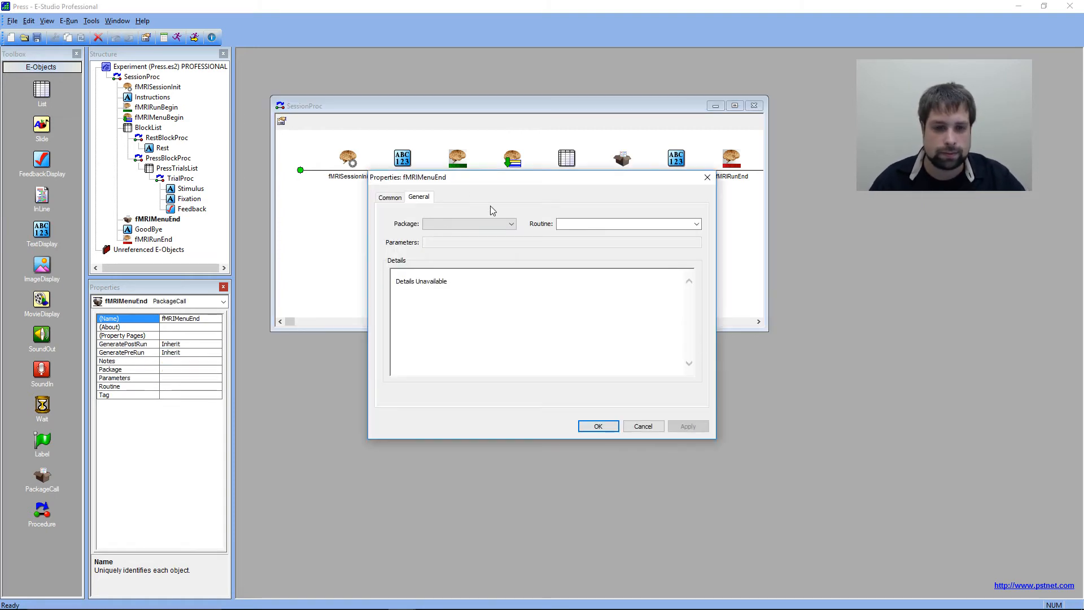
left_click(512, 224)
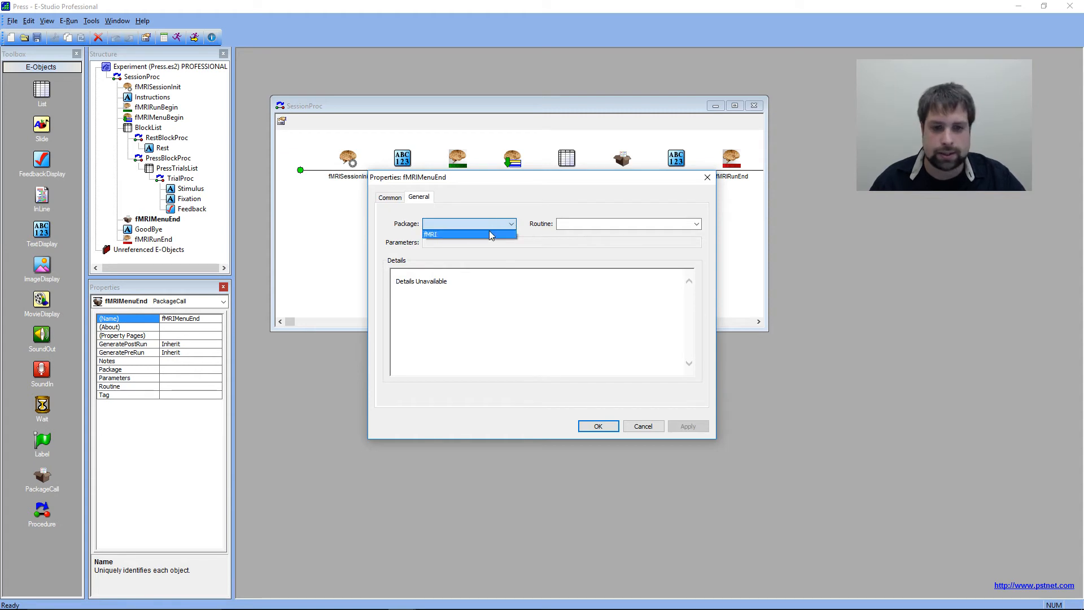
left_click(489, 233)
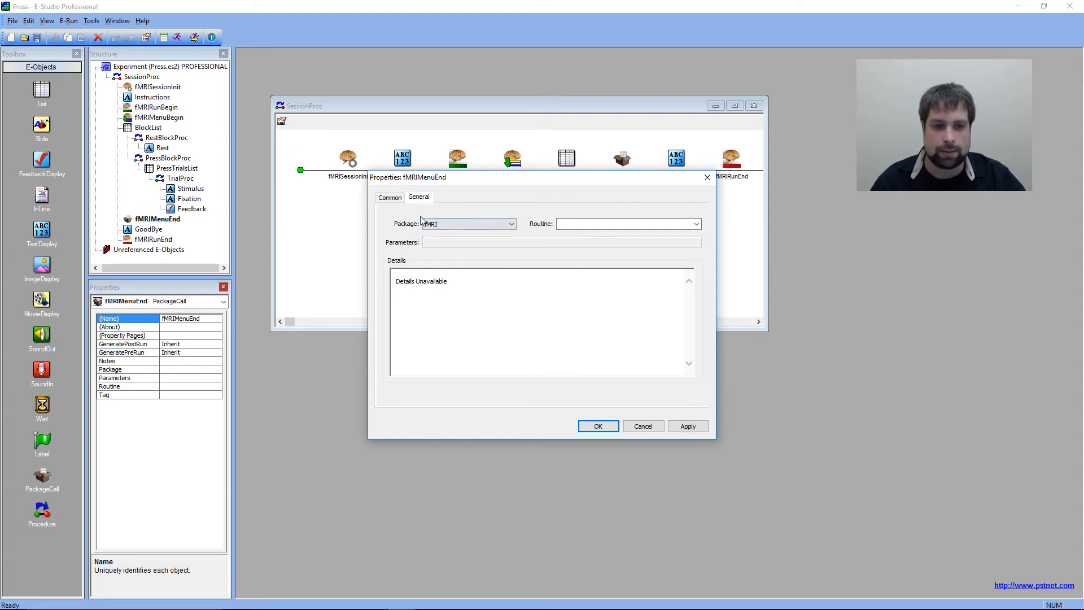
left_click(698, 225)
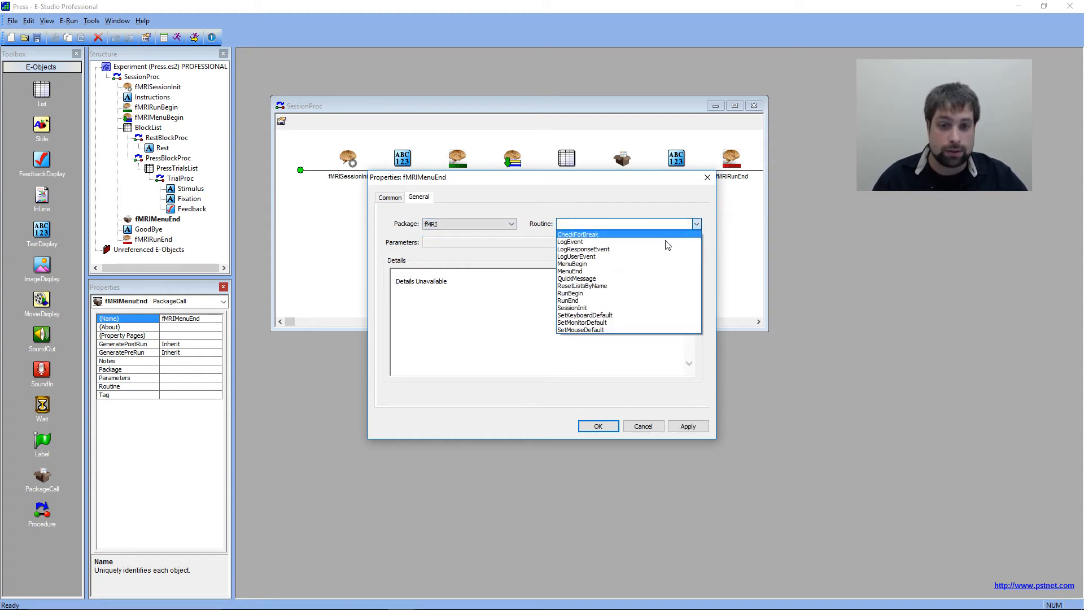
left_click(655, 272)
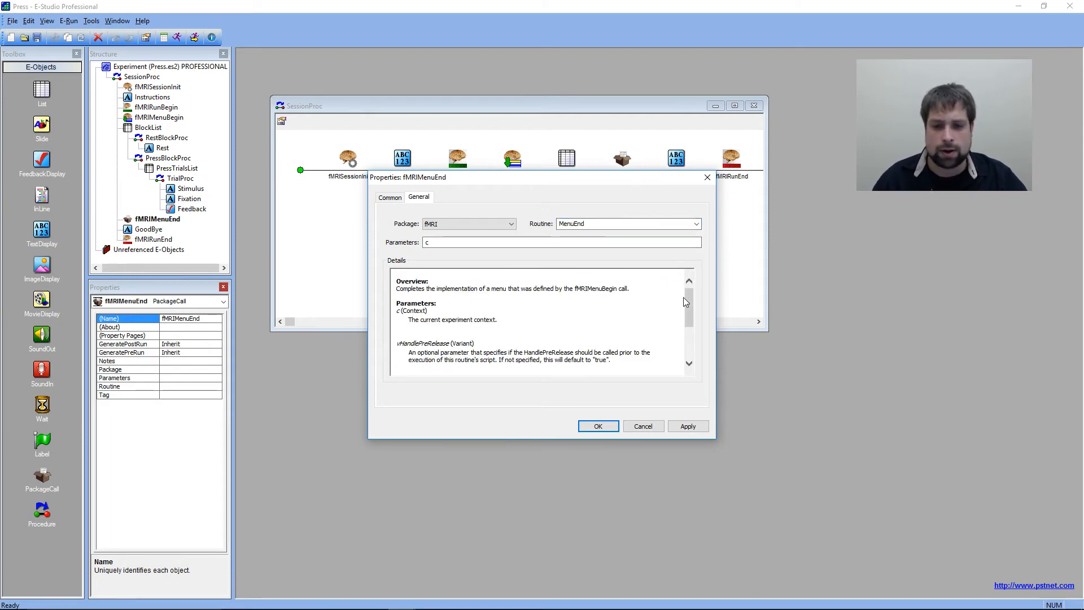
mouse_move(688, 302)
left_mouse_down()
mouse_move(687, 338)
mouse_move(688, 300)
left_mouse_up()
left_click_drag(580, 177, 615, 185)
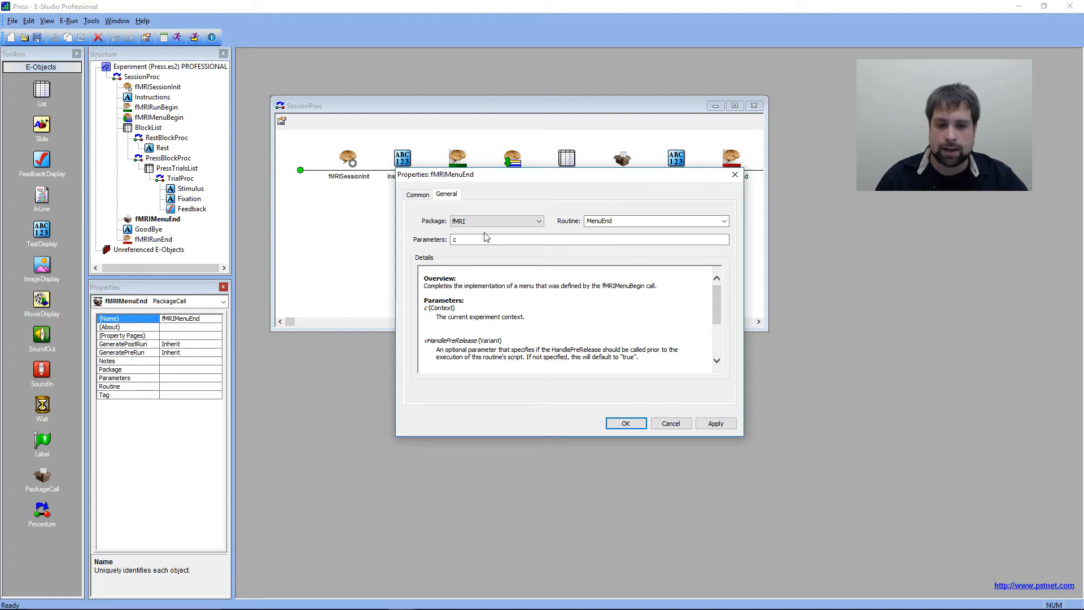
left_click(715, 424)
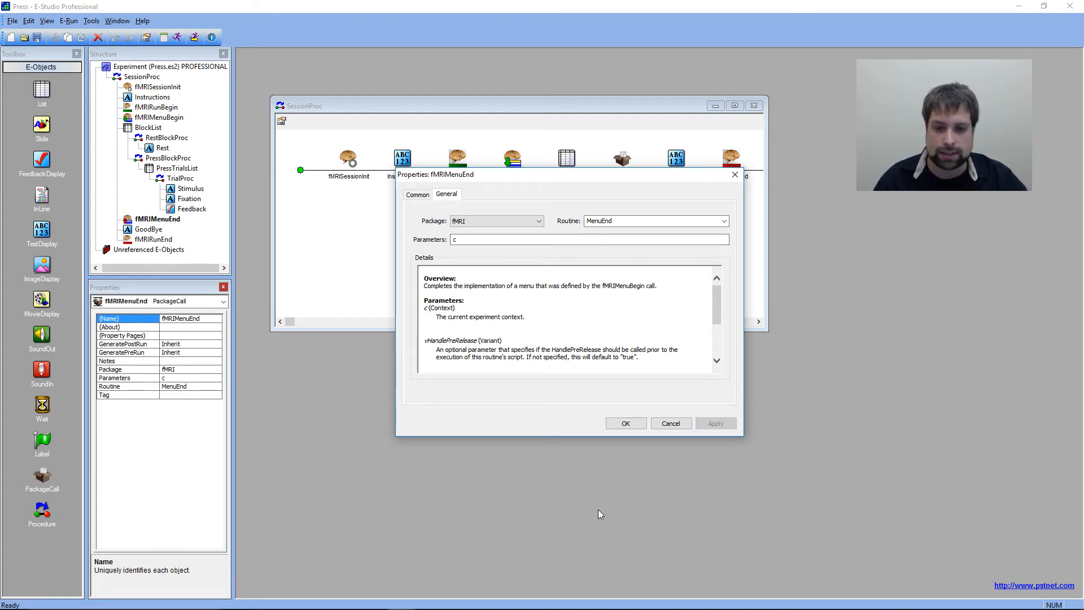
left_click(628, 423)
left_click(578, 266)
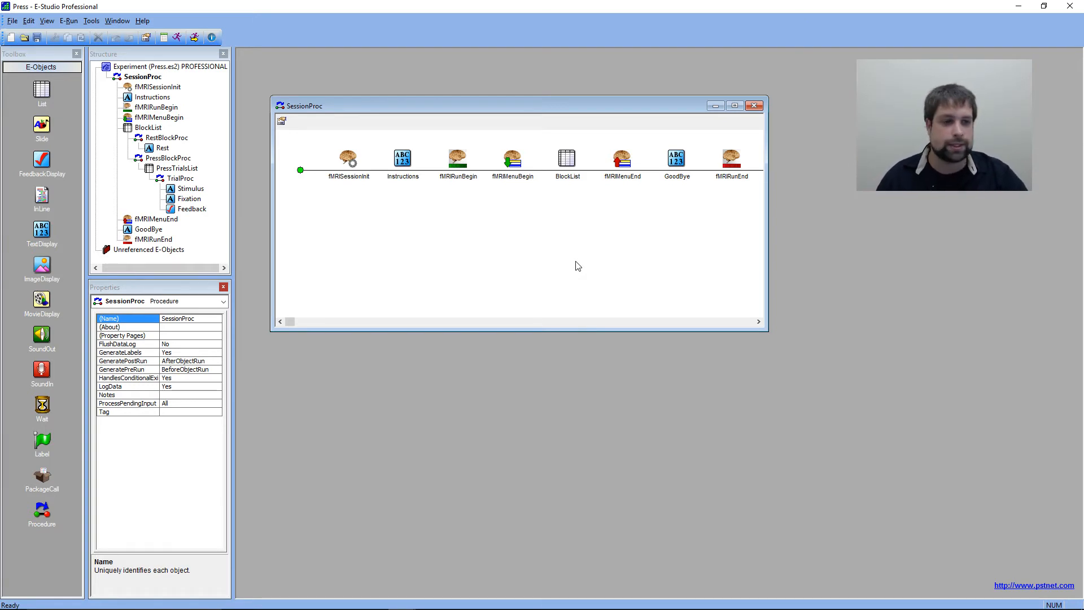
Switch to the MapperOne experiment, examine its RunList and structure as a menu example, and return to the Press experiment.
mouse_move(461, 605)
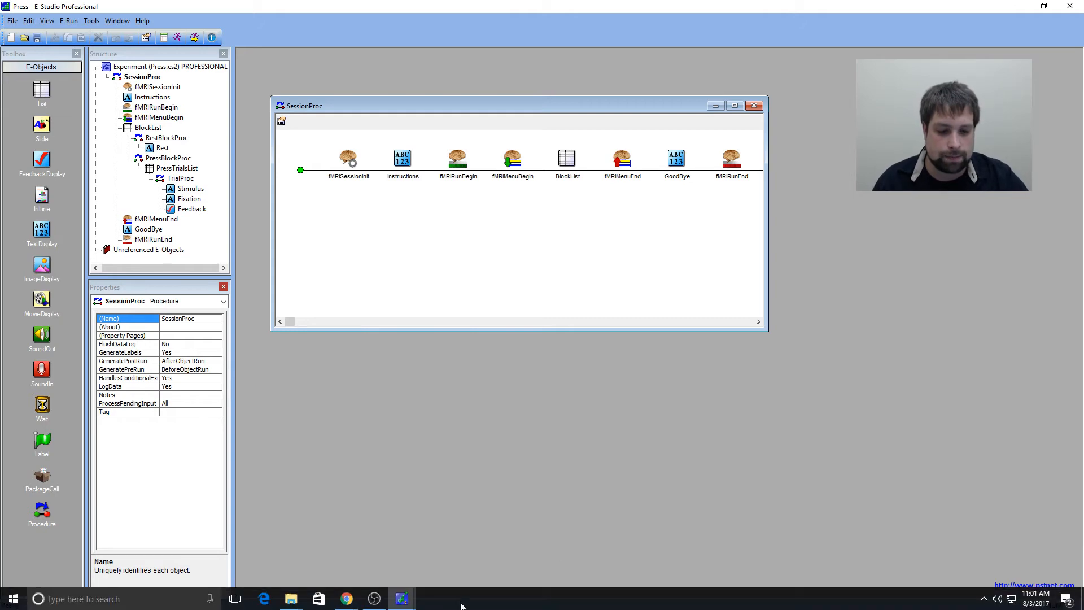
left_click(415, 601)
left_click(472, 543)
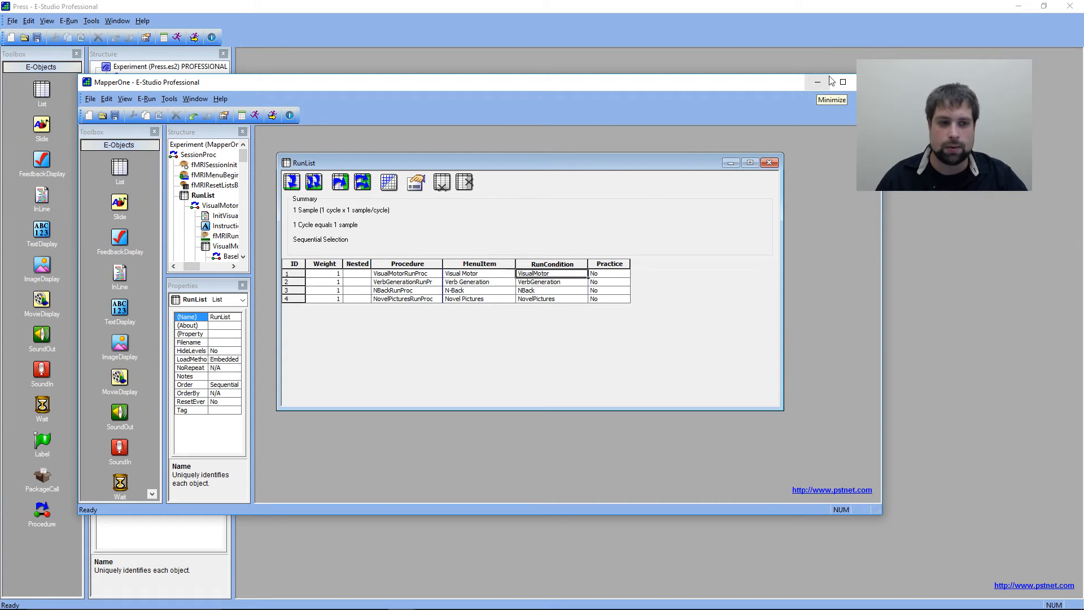
mouse_move(241, 226)
scroll(241, 227, "down", 3)
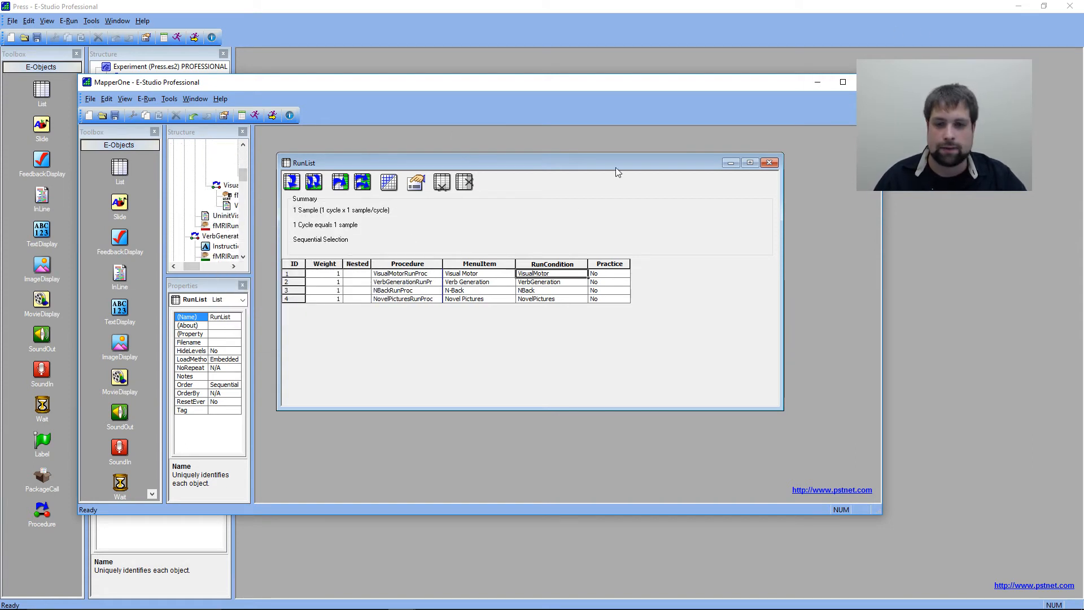
left_click(817, 87)
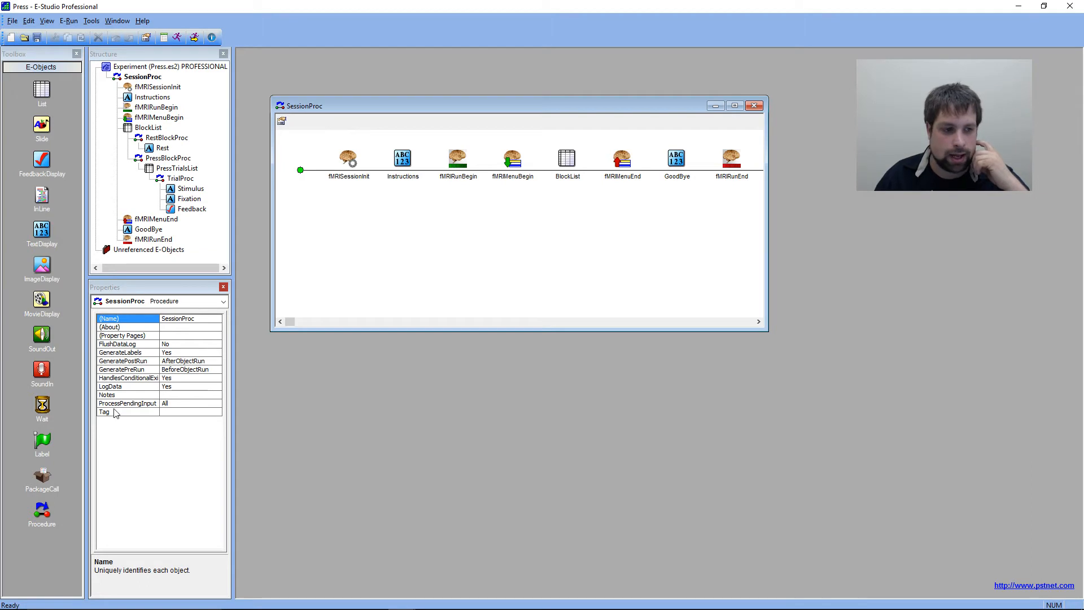
Open the BlockList and set the weight of the First Rest row to 0.
left_click(517, 174)
double_click(567, 160)
left_click(367, 271)
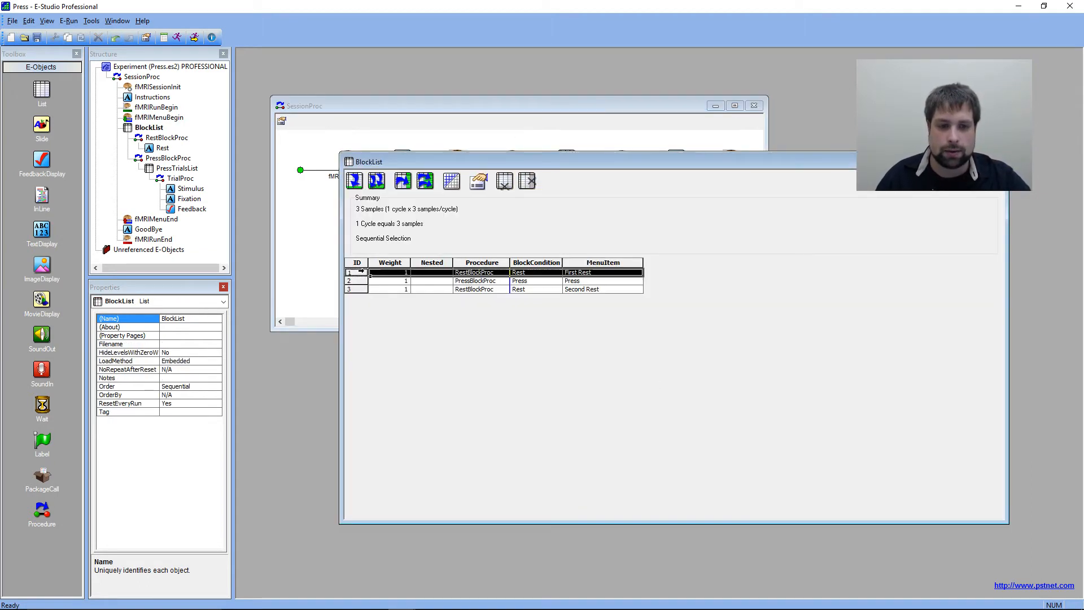
left_click(397, 273)
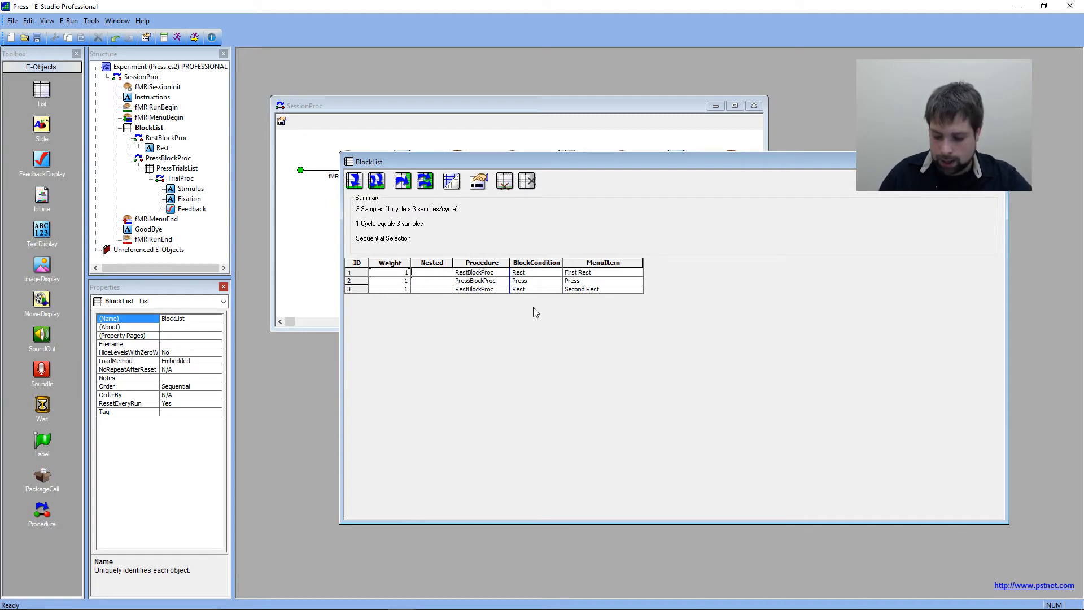
type("0")
key("Return")
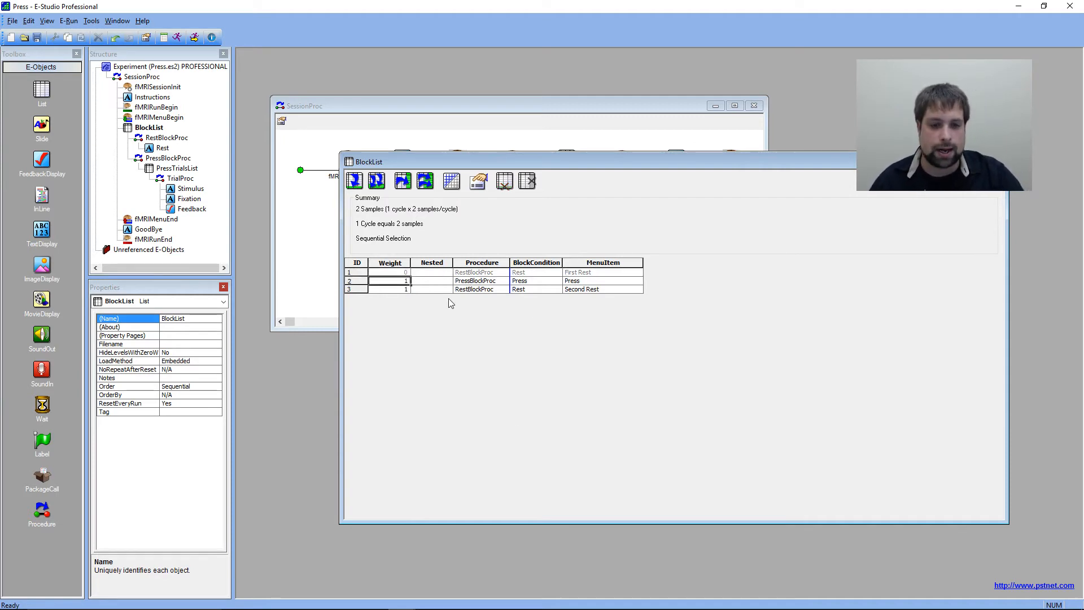
Restore the weight of the First Rest row to 1 in the BlockList.
left_click(399, 272)
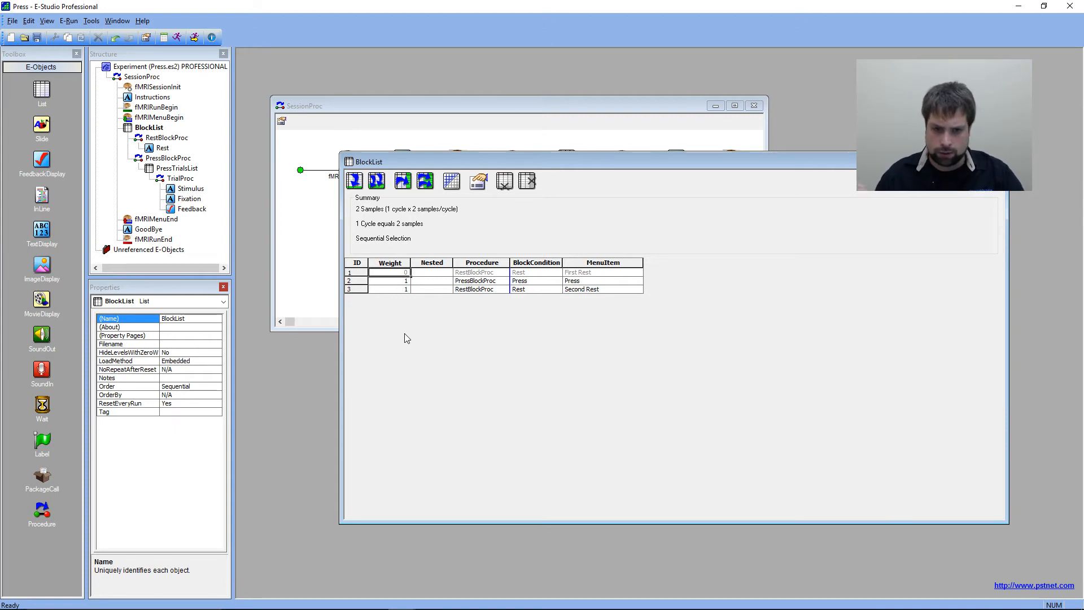
type("1")
key("Return")
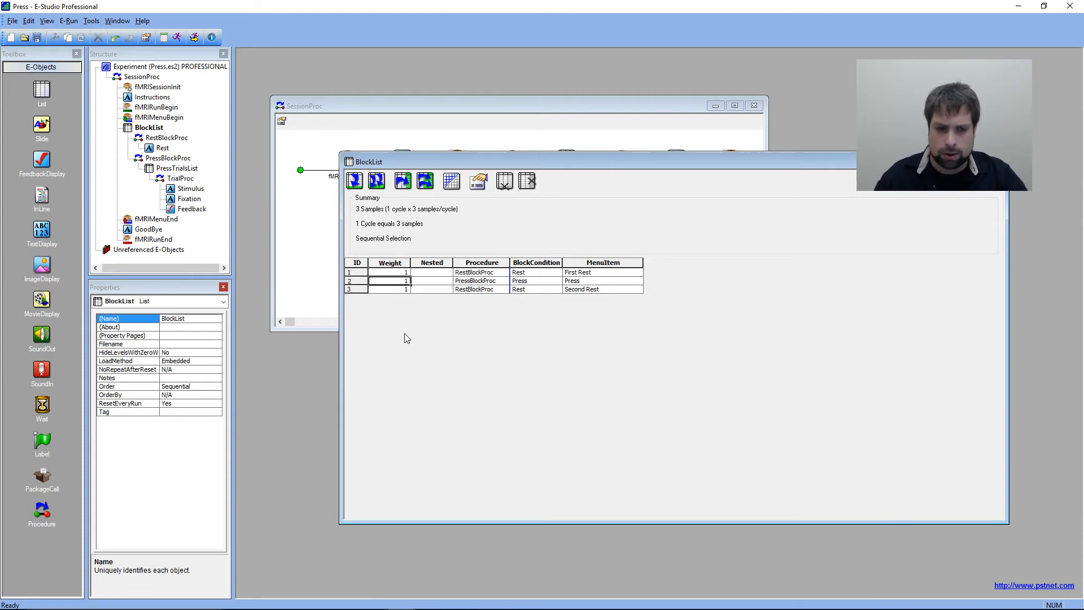
Close the BlockList and add a PackageCall to SessionProc between fMRIMenuBegin and BlockList.
left_click(405, 274)
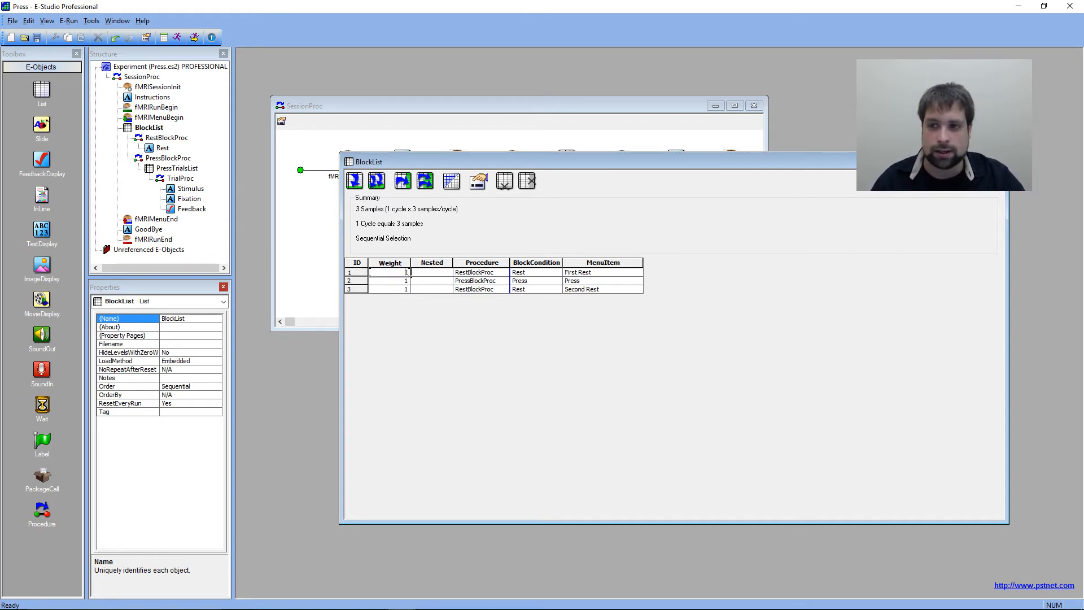
left_click(995, 161)
left_click(490, 275)
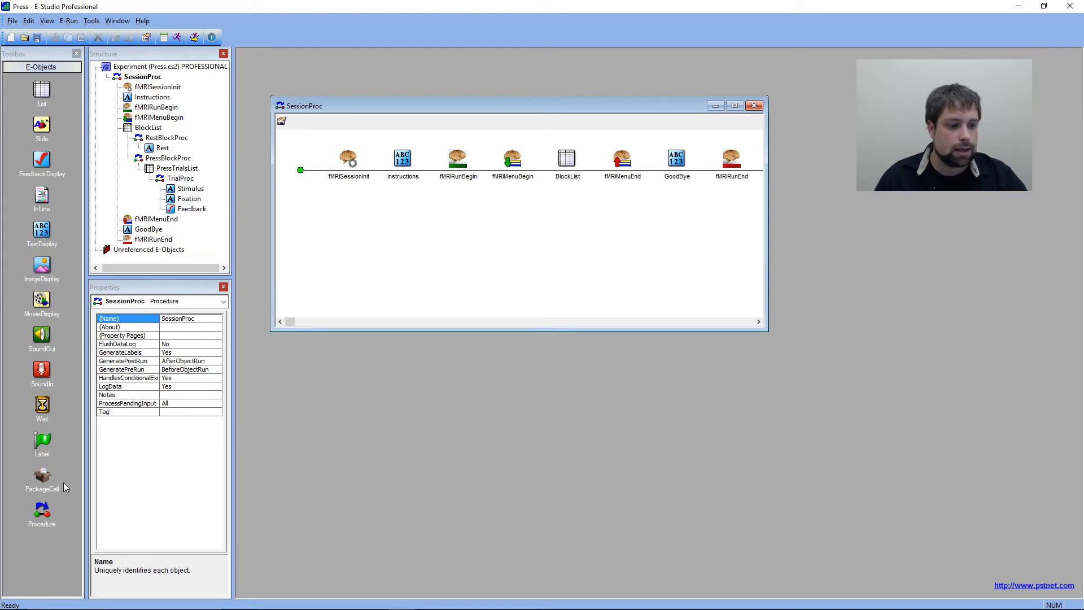
left_click(46, 479)
left_click_drag(45, 479, 540, 220)
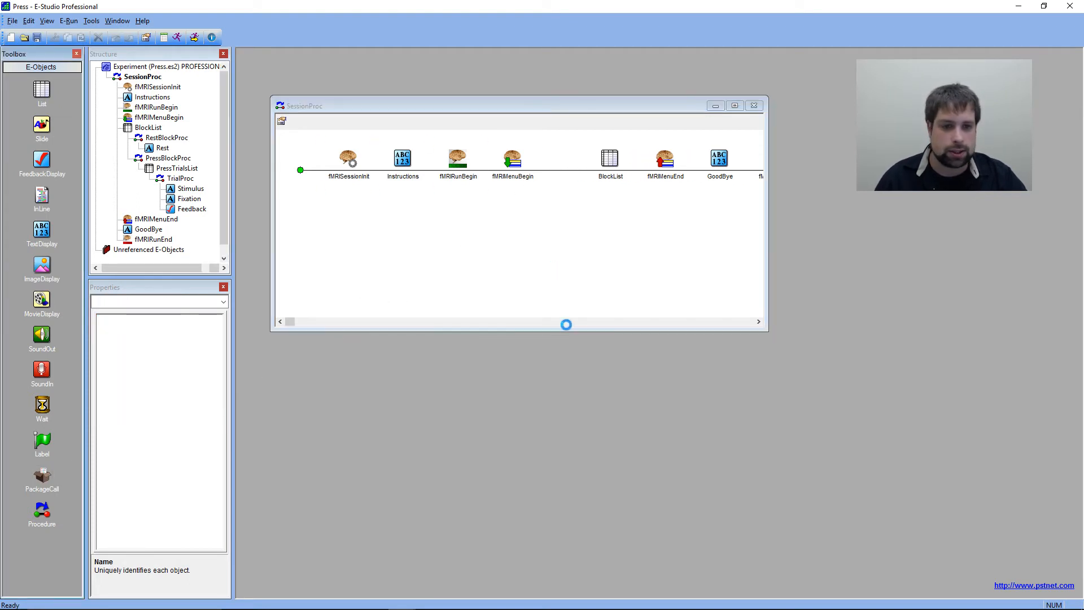
Rename the new PackageCall in SessionProc as fMRIResetListbyName.
right_click(567, 161)
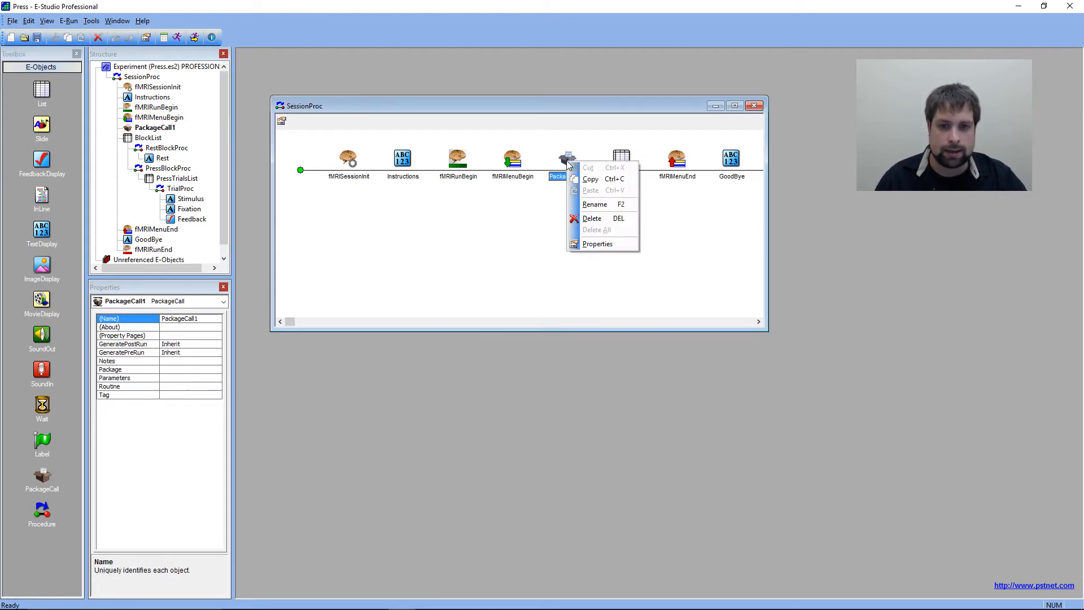
left_click(592, 210)
type("fMR")
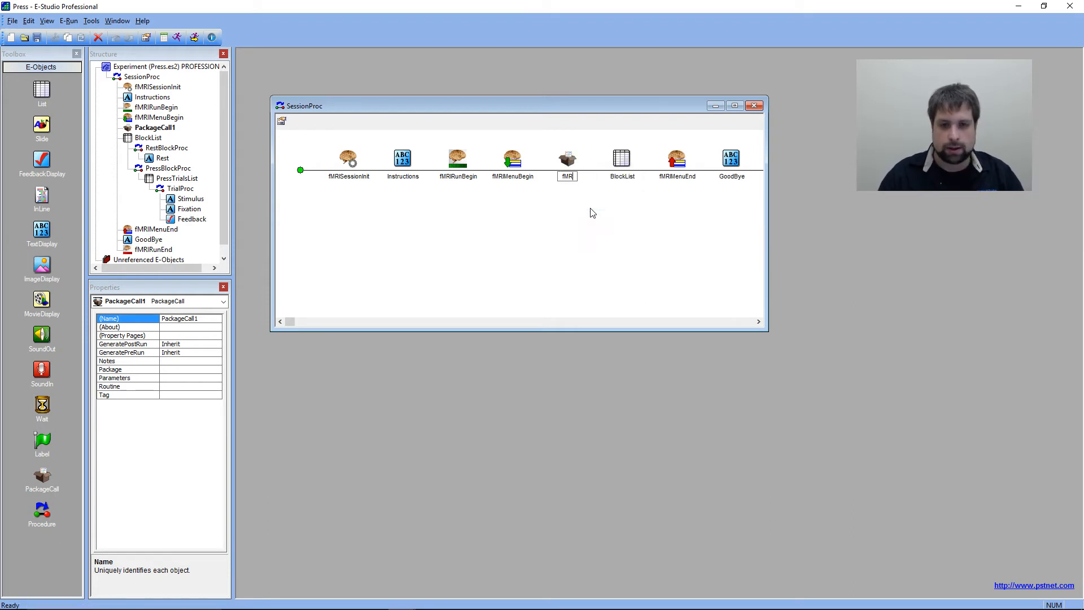
type("IResetLi")
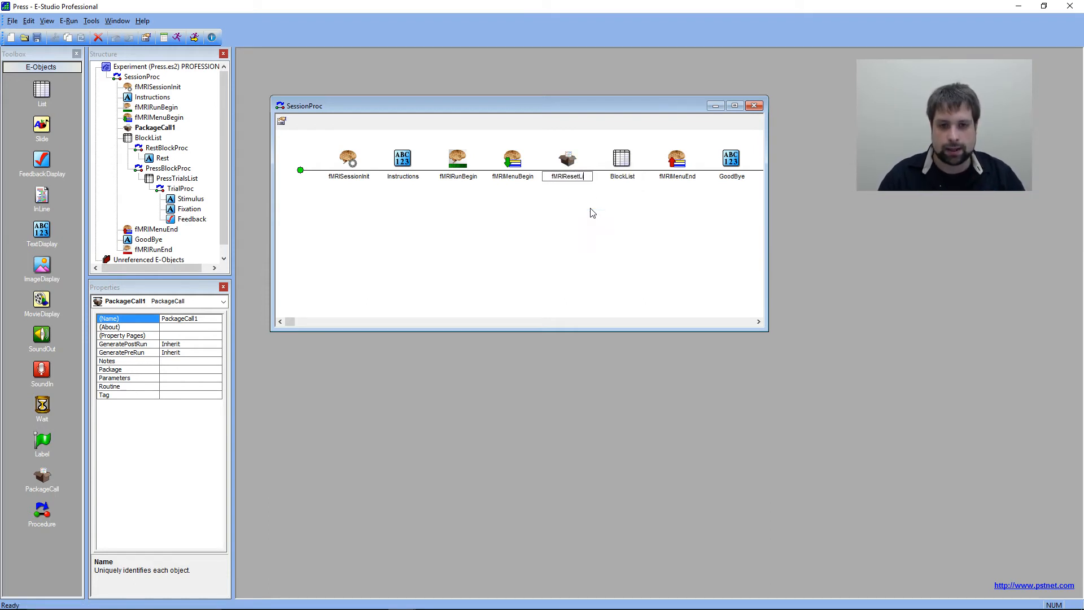
type("stbyName")
key("Return")
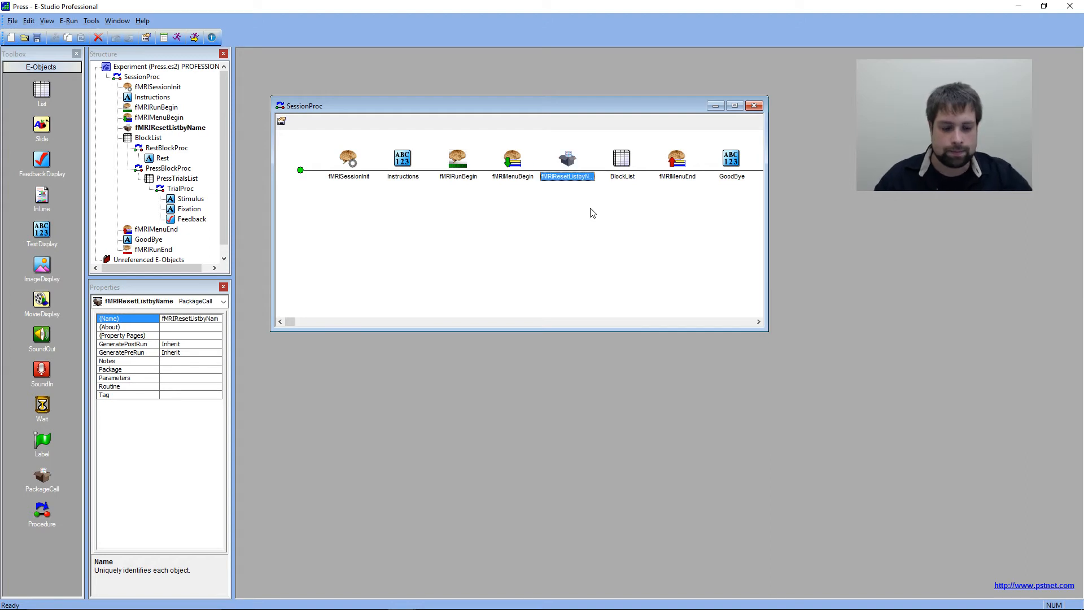
Open the properties of fMRIResetListbyName and assign the fMRI package with the ResetListsByName routine.
double_click(572, 179)
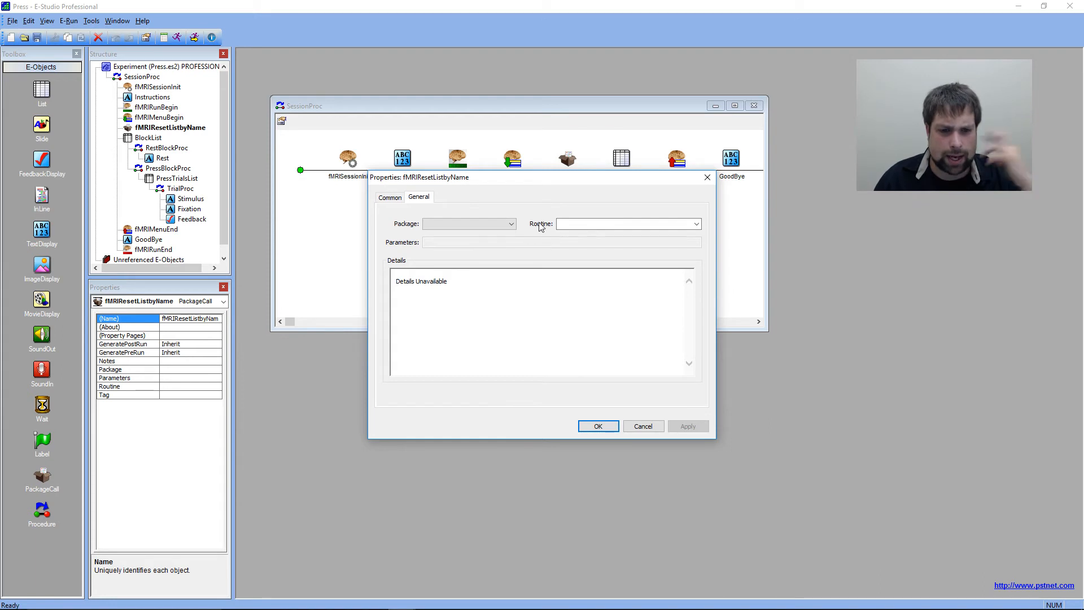
left_click(510, 224)
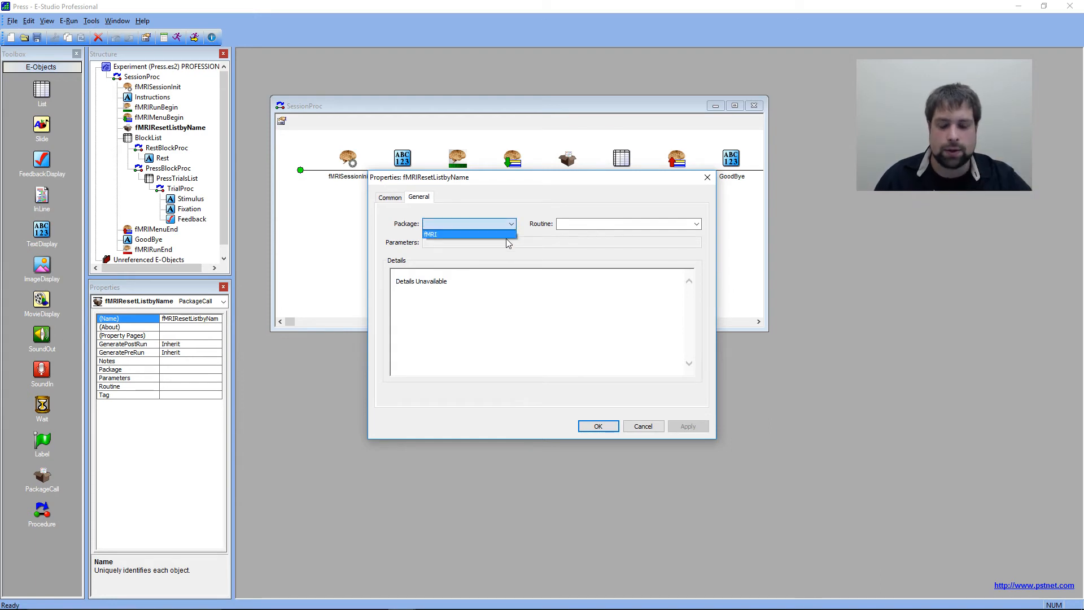
left_click(504, 235)
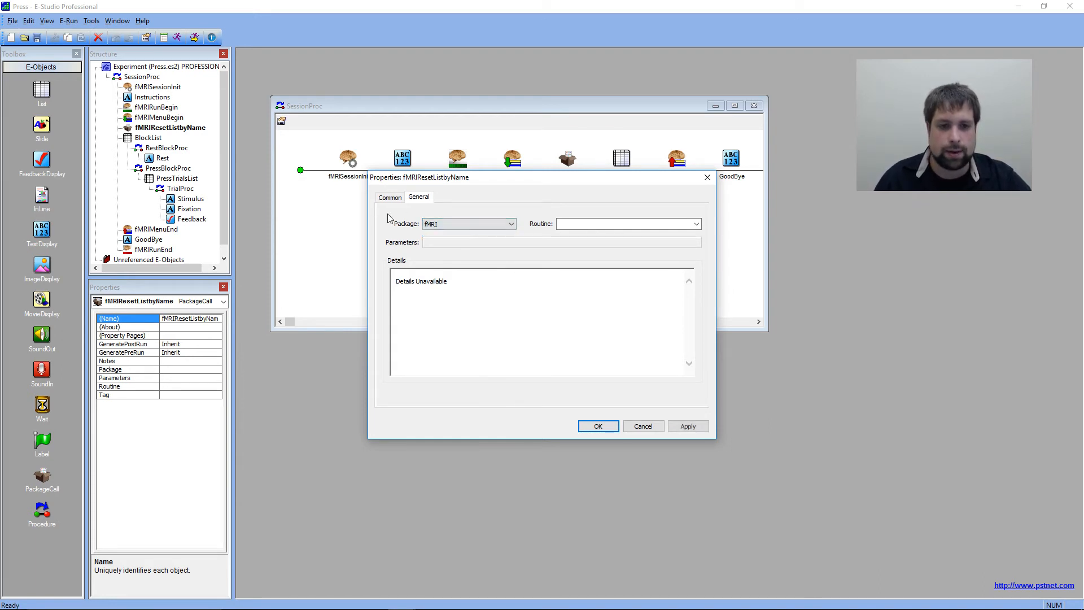
left_click(697, 224)
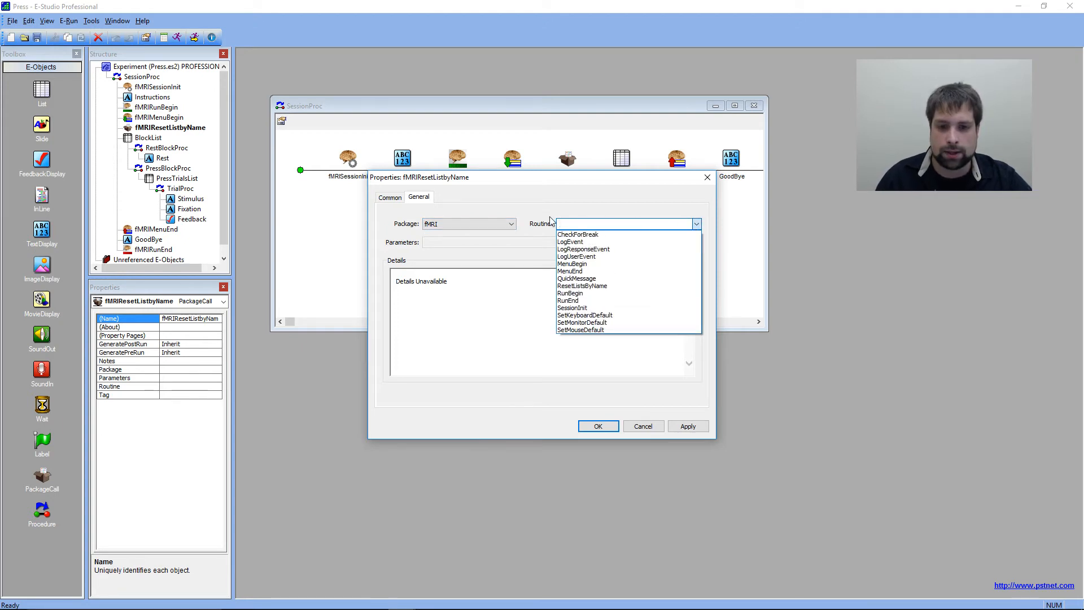
left_click(656, 285)
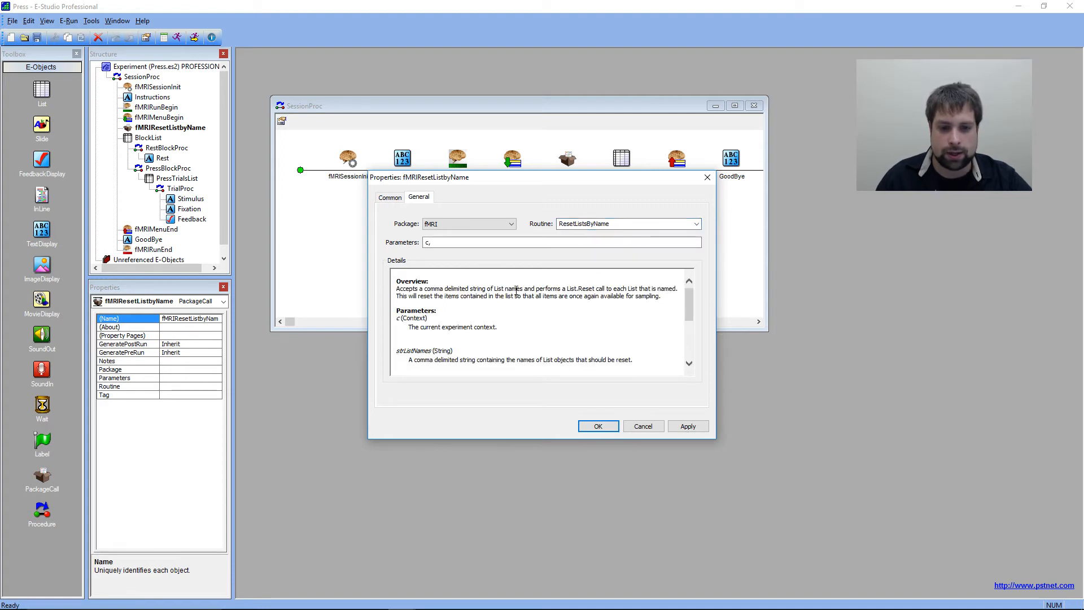
Complete the routine's parameters as "c, BlockList", then apply and accept the properties.
left_click_drag(493, 287, 589, 298)
left_click(597, 305)
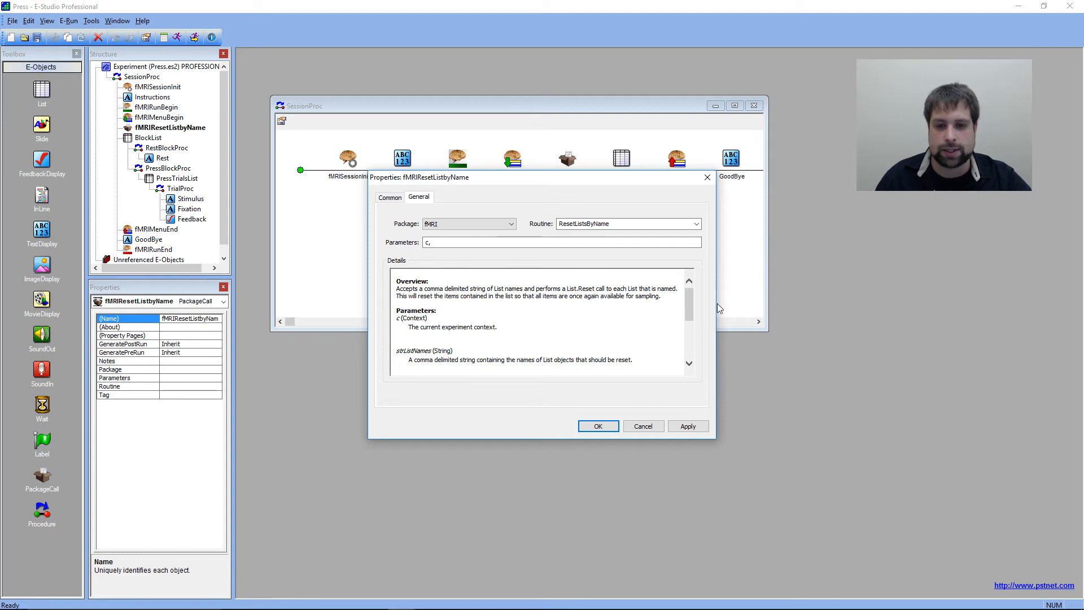
scroll(655, 323, "down", 1)
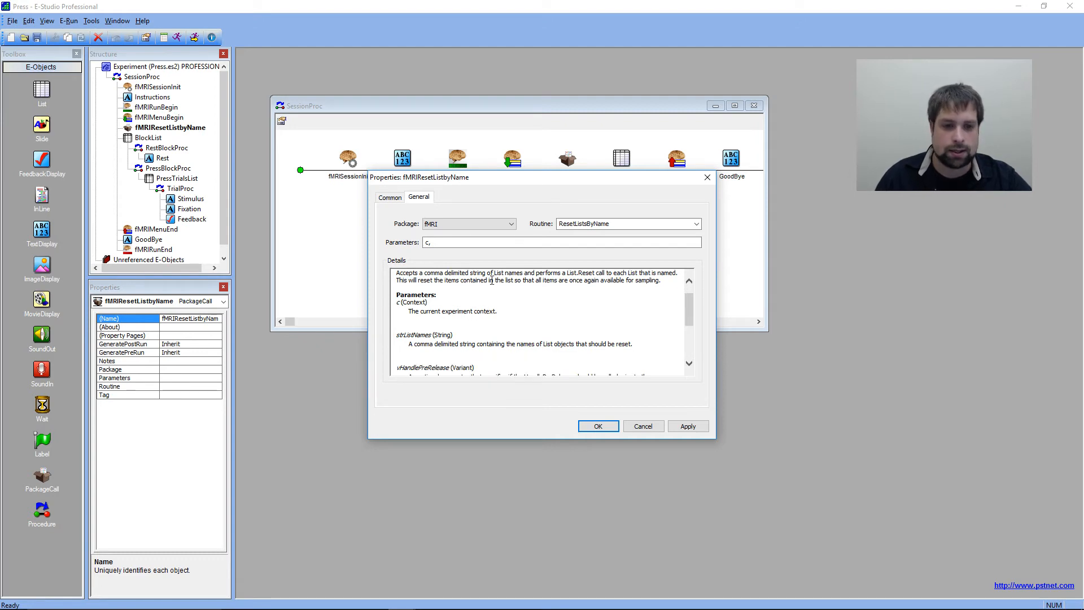
scroll(504, 340, "up", 1)
left_click(435, 244)
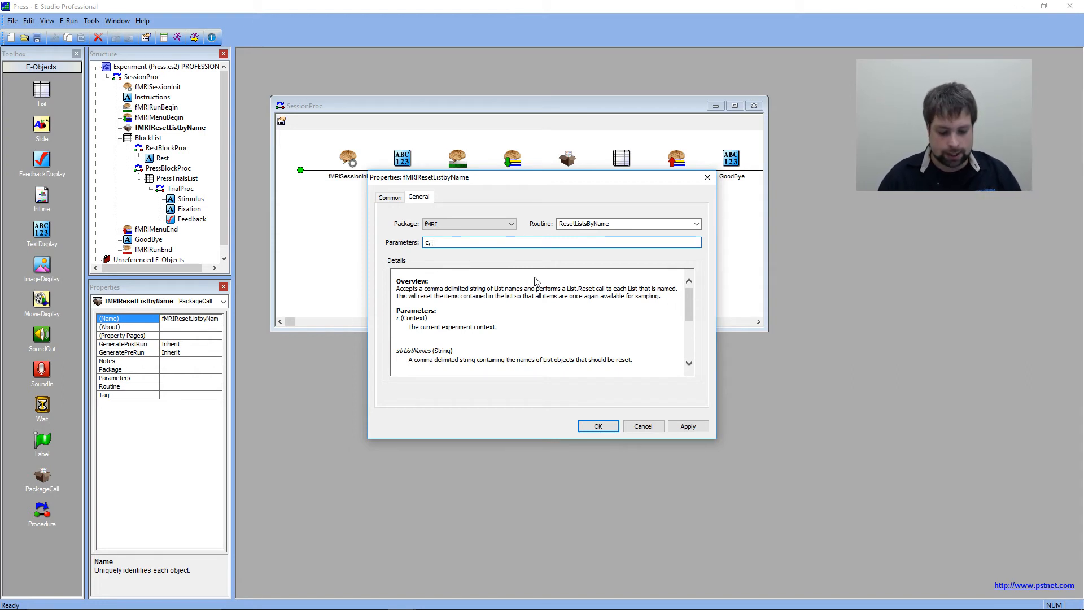
type("BlockList")
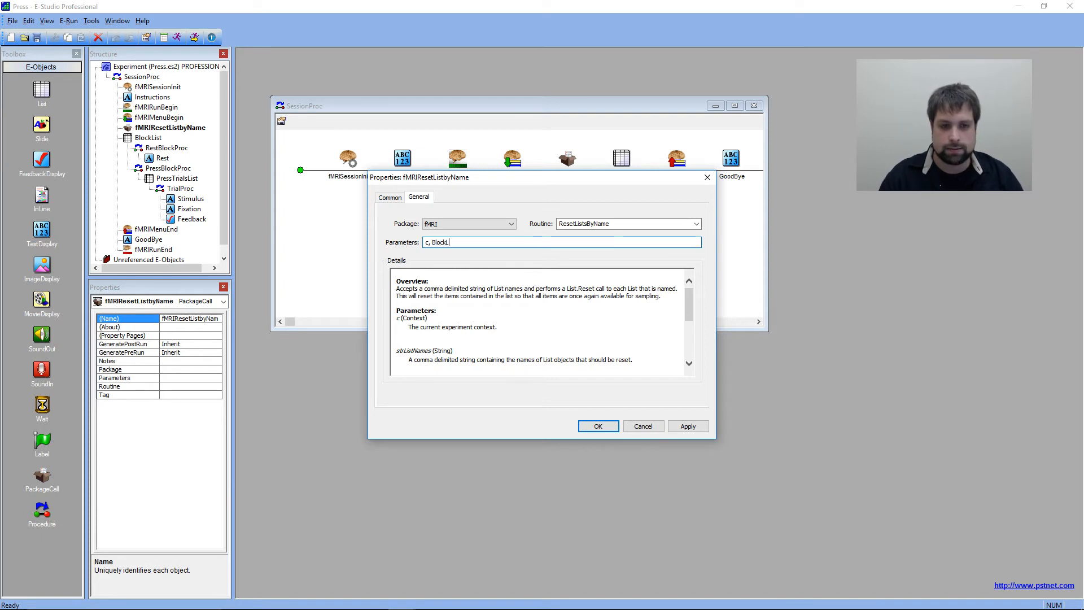
left_click(690, 426)
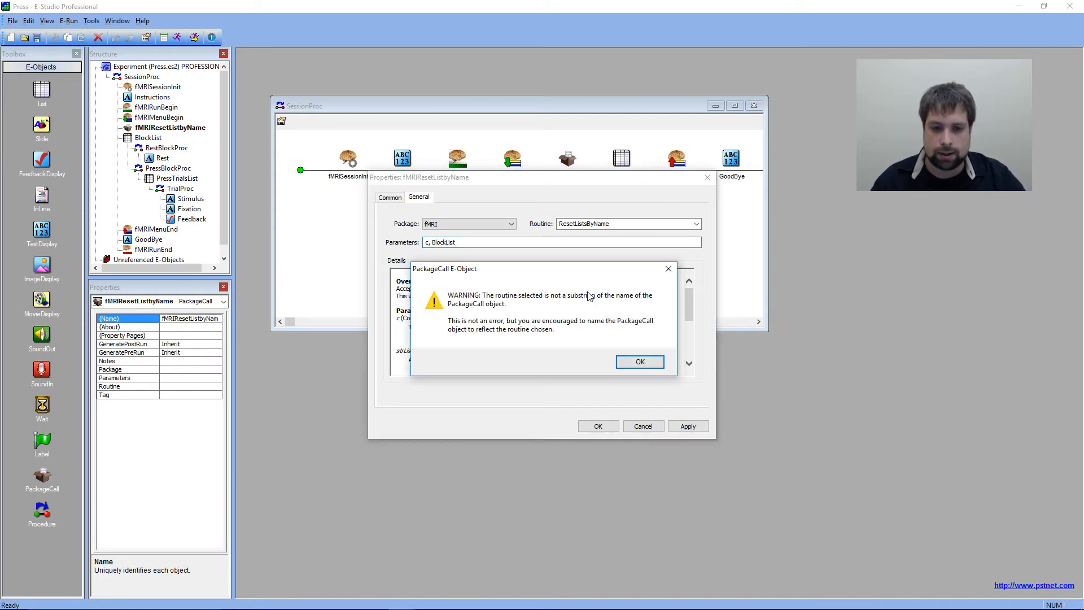
left_click(644, 362)
left_click_drag(568, 179, 587, 193)
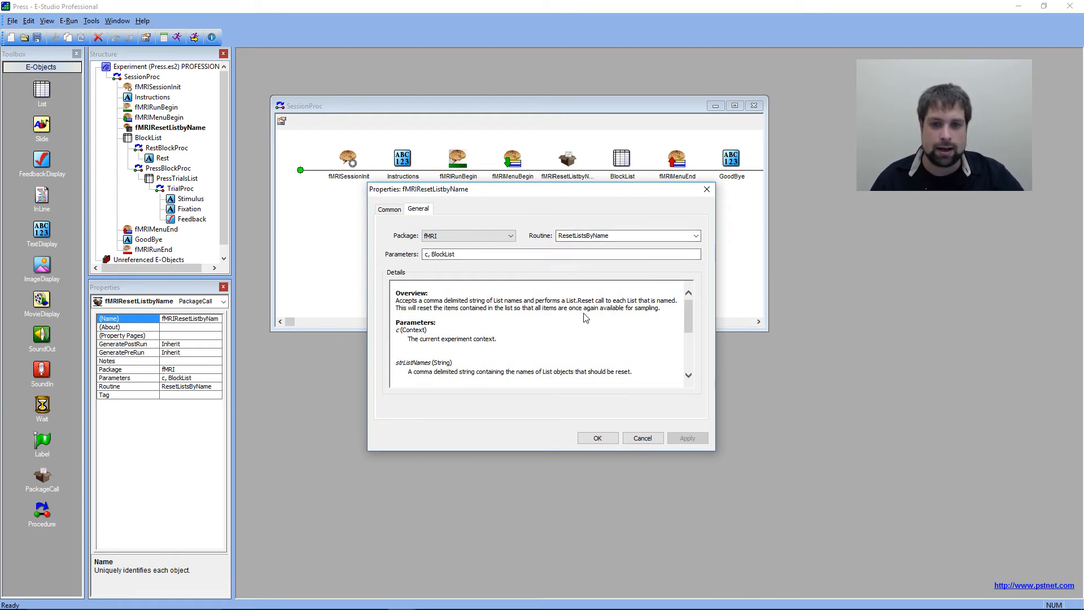
left_click(609, 439)
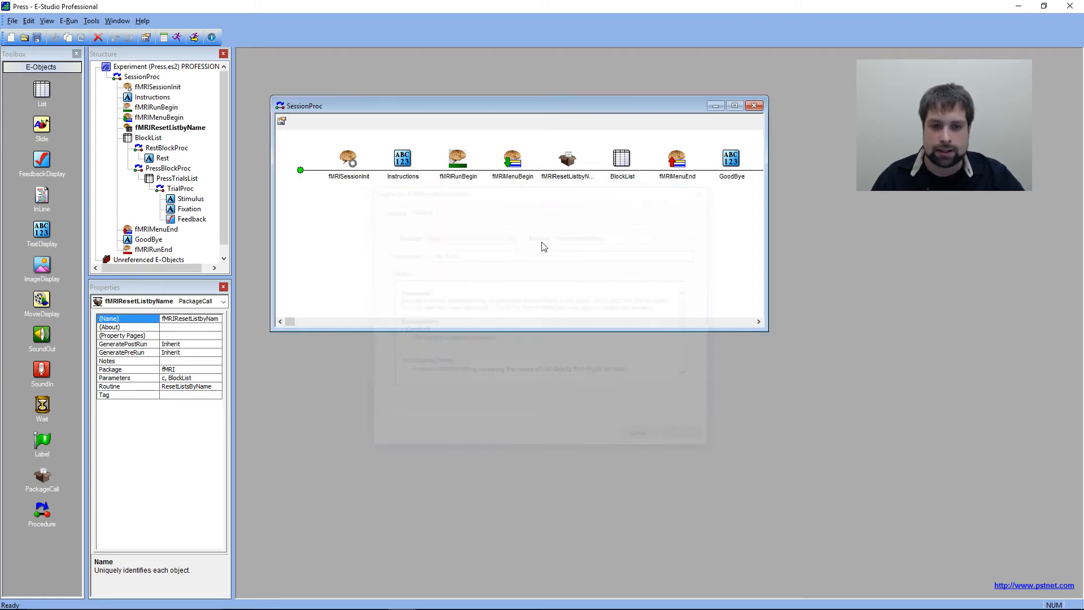
Correct the package call's name to fMRIResetListsbyName.
right_click(566, 175)
left_click(590, 219)
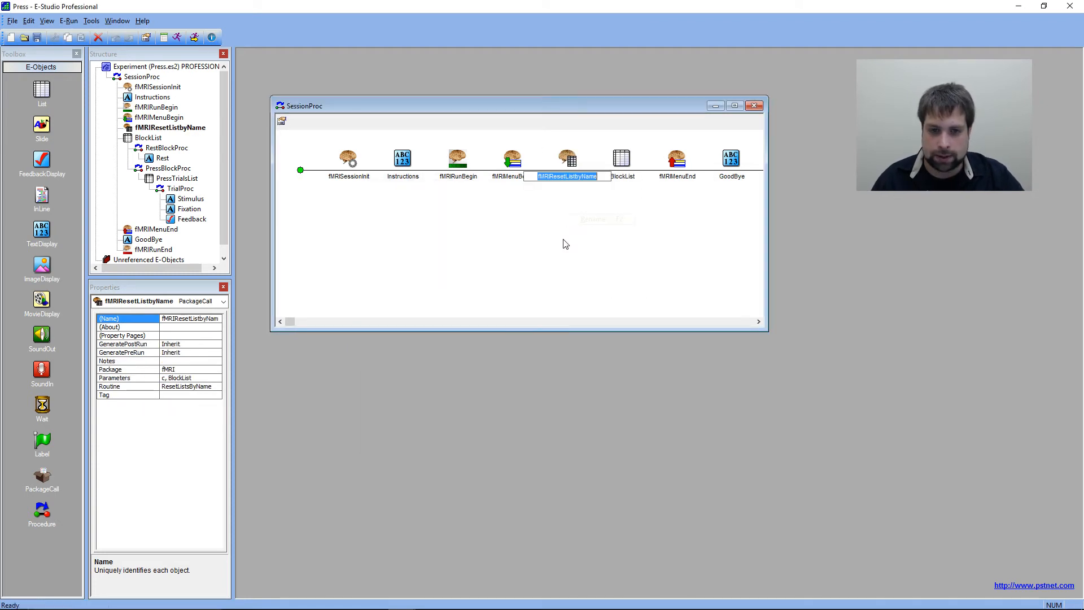
left_click(577, 178)
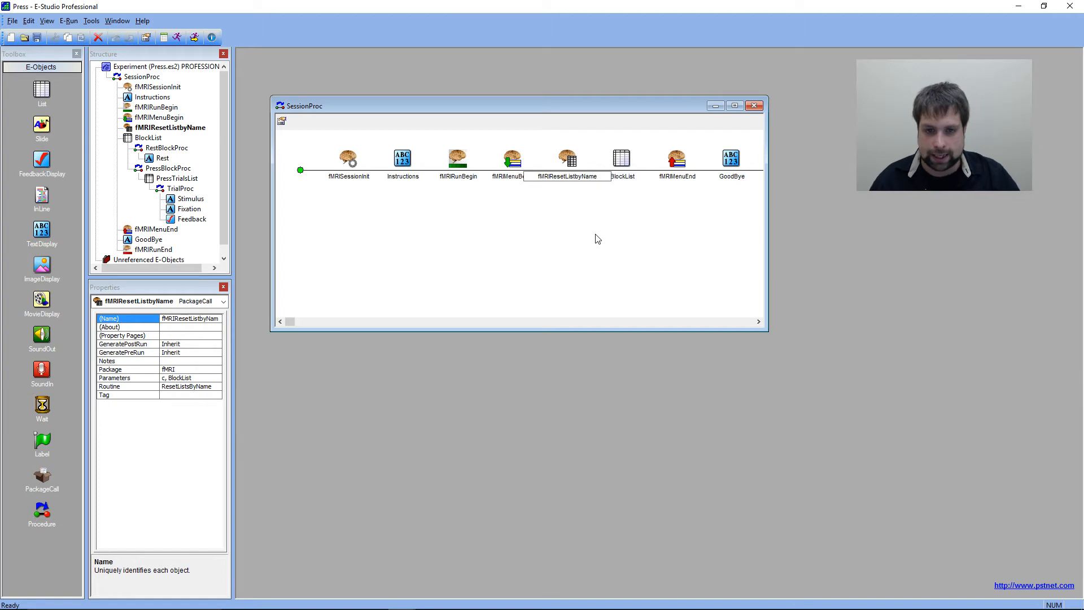
type("s")
key("Return")
Examine the properties of fMRIResetListsbyName, including the routine's parameter descriptions and remarks, and close them.
double_click(567, 158)
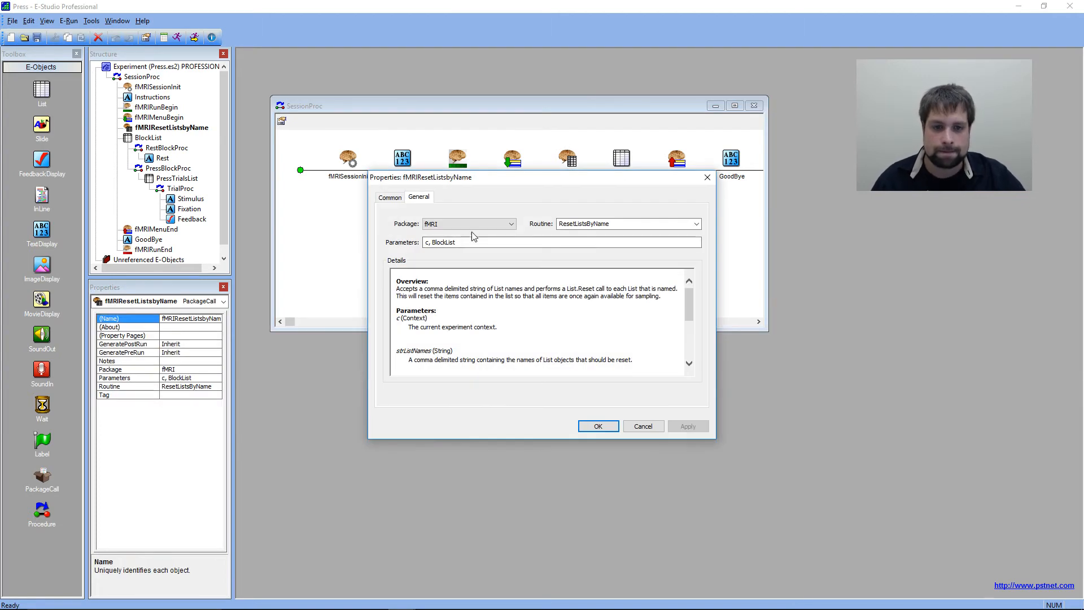
left_click(598, 425)
left_click(576, 169)
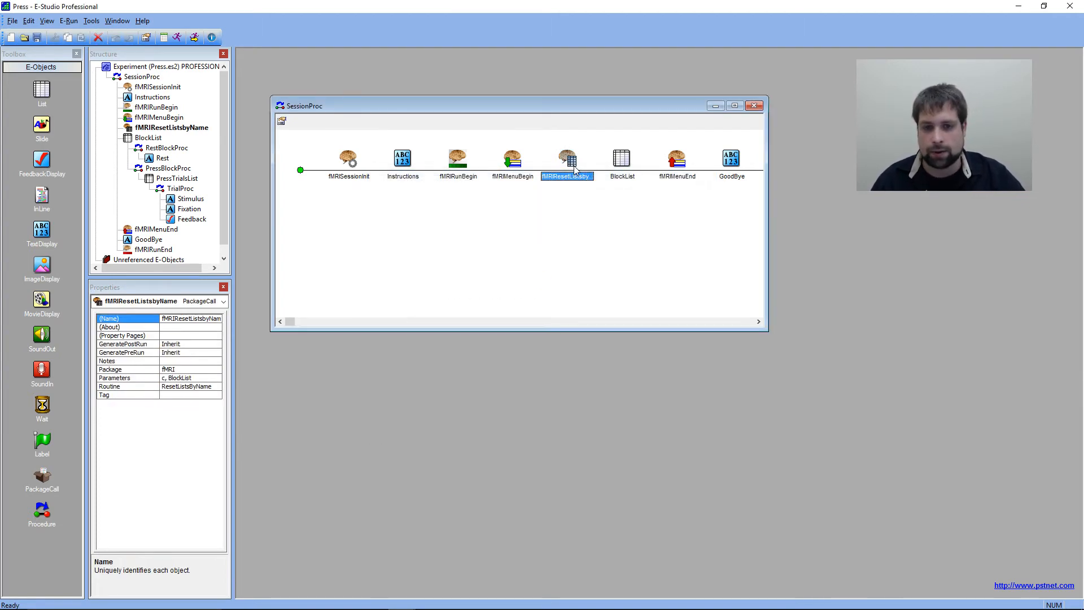
double_click(567, 160)
left_click(472, 243)
scroll(504, 288, "down", 4)
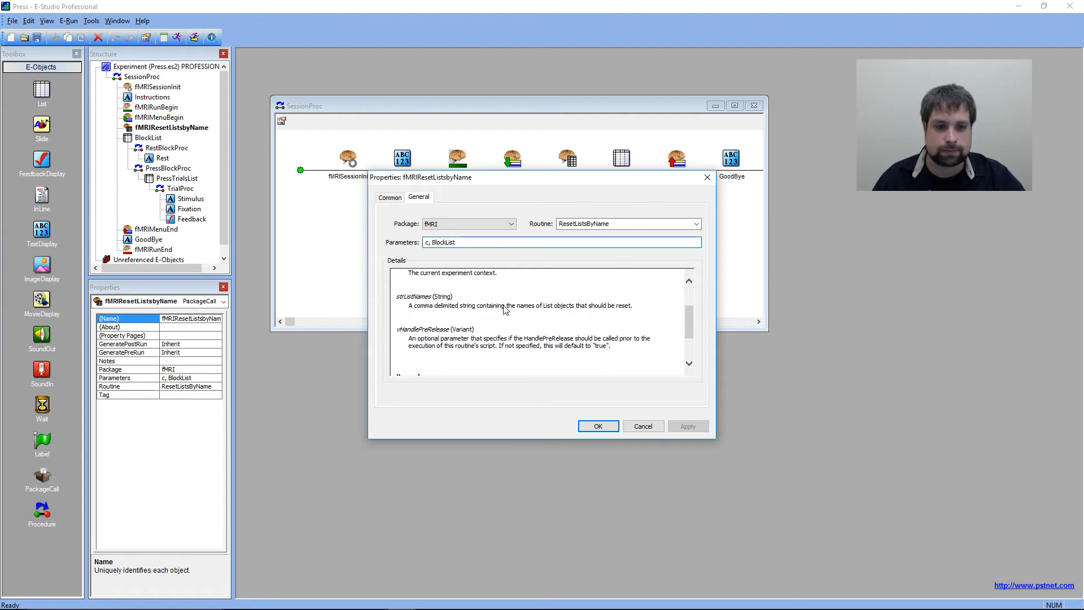
scroll(506, 310, "up", 3)
scroll(504, 310, "down", 2)
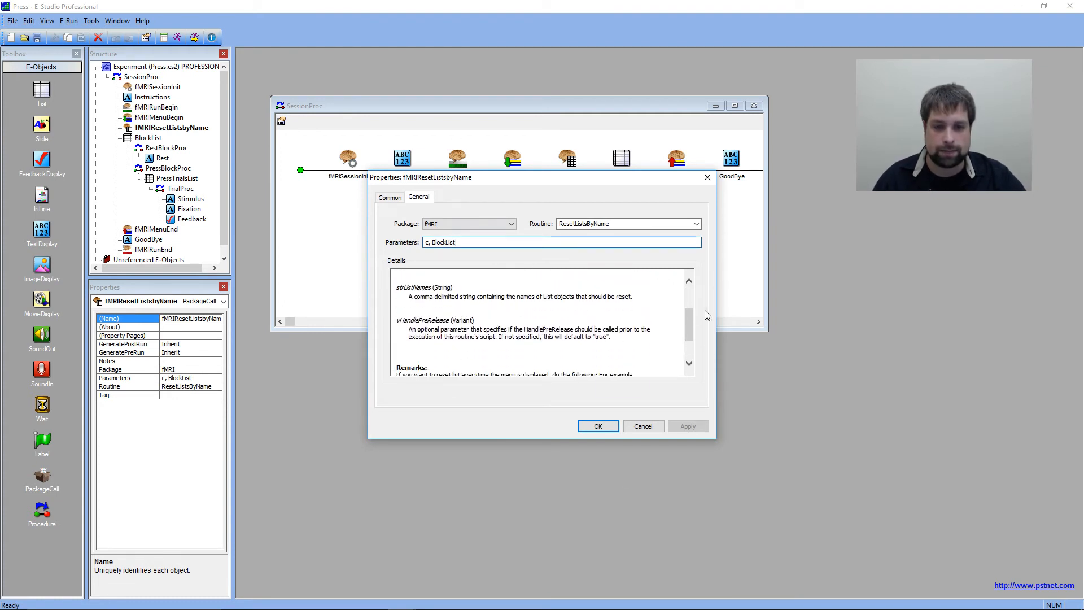
scroll(689, 326, "down", 3)
scroll(689, 326, "up", 4)
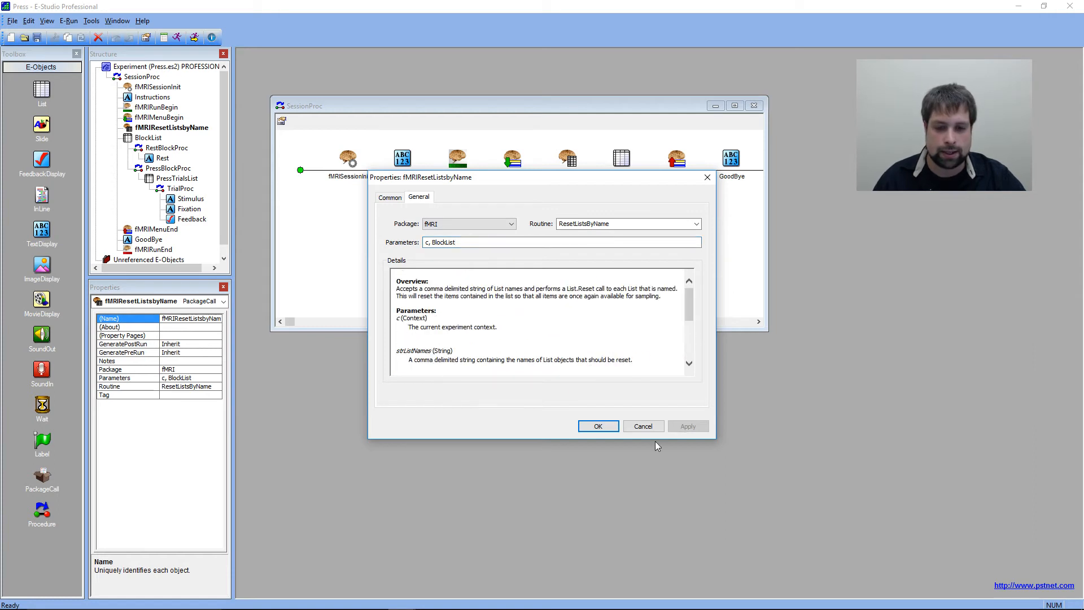
left_click(598, 426)
Review the fMRISessionInit, fMRIRunBegin, fMRIMenuBegin and fMRIResetListsbyName calls along the SessionProc timeline.
left_click(661, 288)
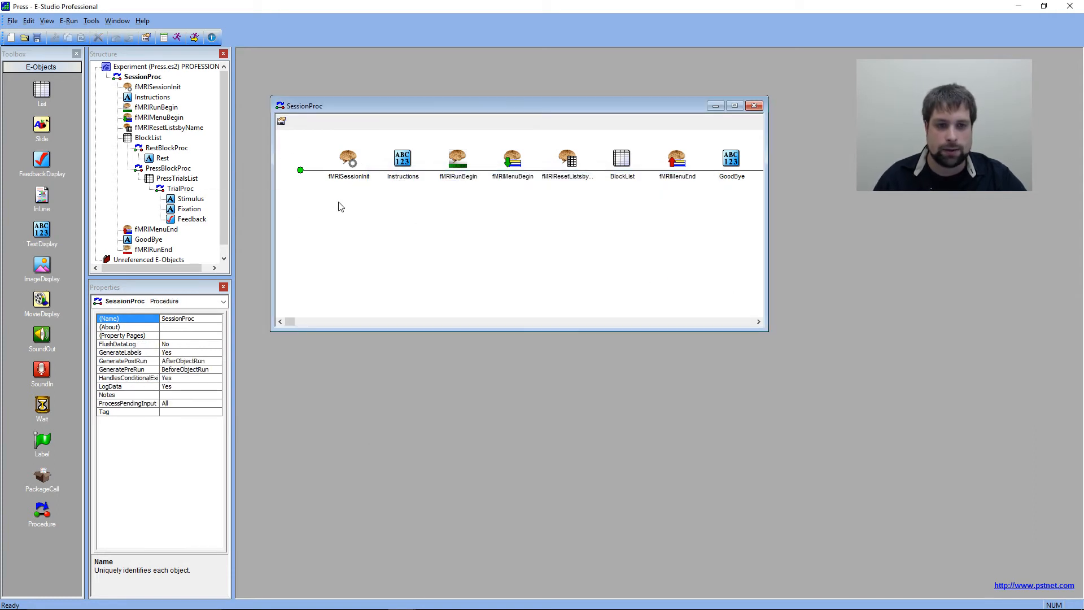
left_click(354, 162)
left_click(446, 179)
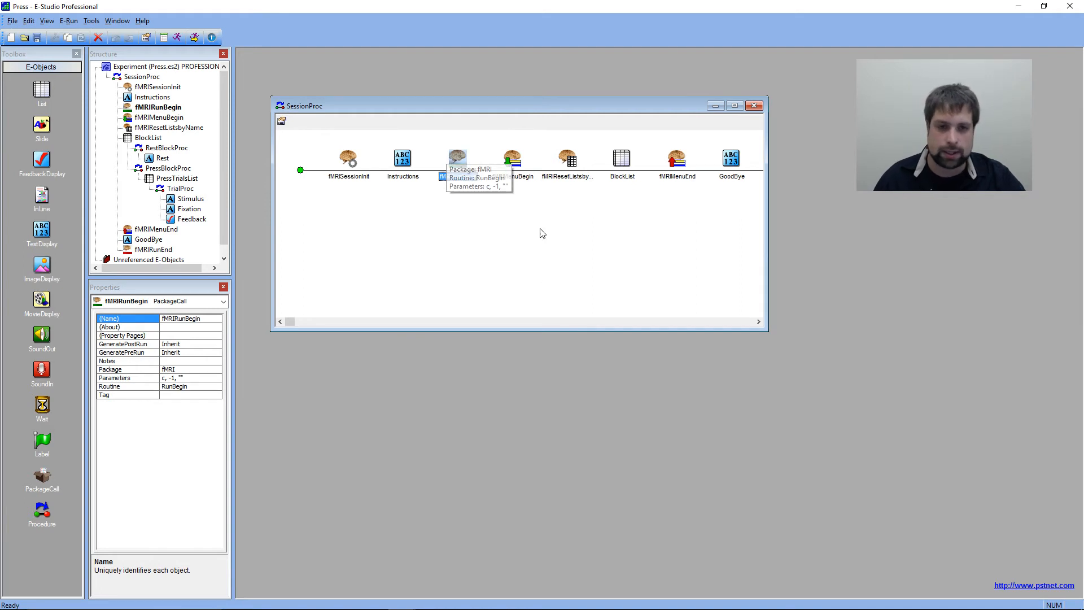
left_click(514, 161)
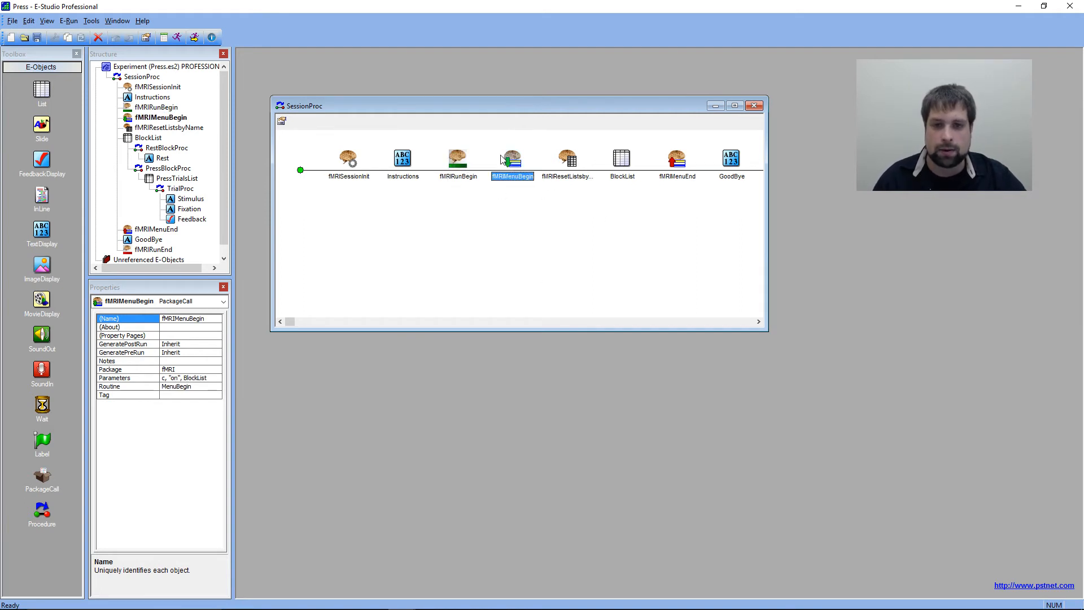
left_click(573, 172)
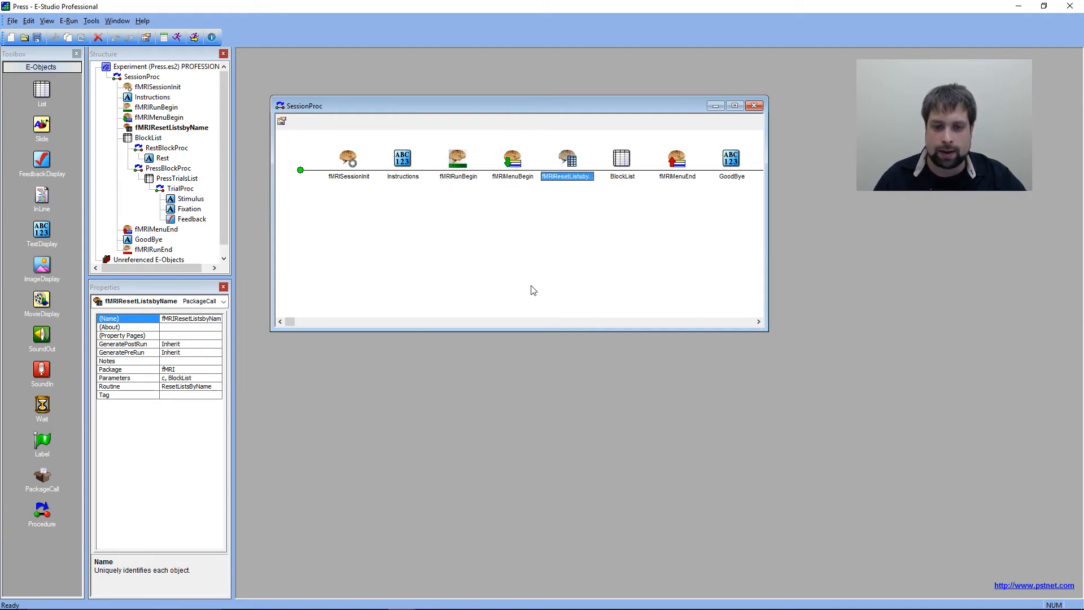
Save the experiment as PressWebinar in the EEfMRI Webinar folder on the Desktop.
left_click(28, 21)
mouse_move(12, 21)
left_click(23, 68)
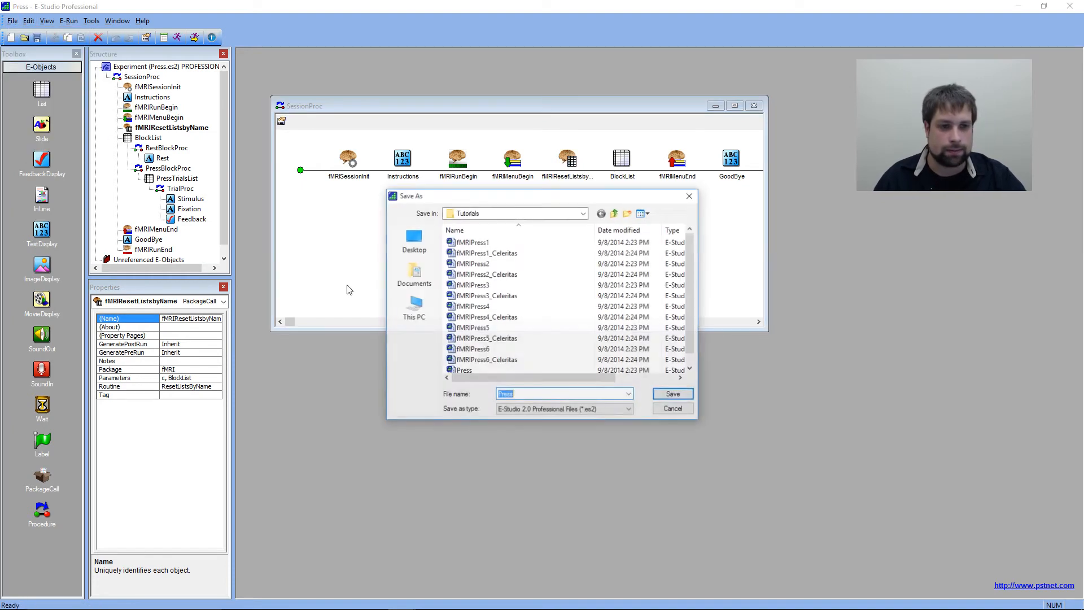
left_click(418, 240)
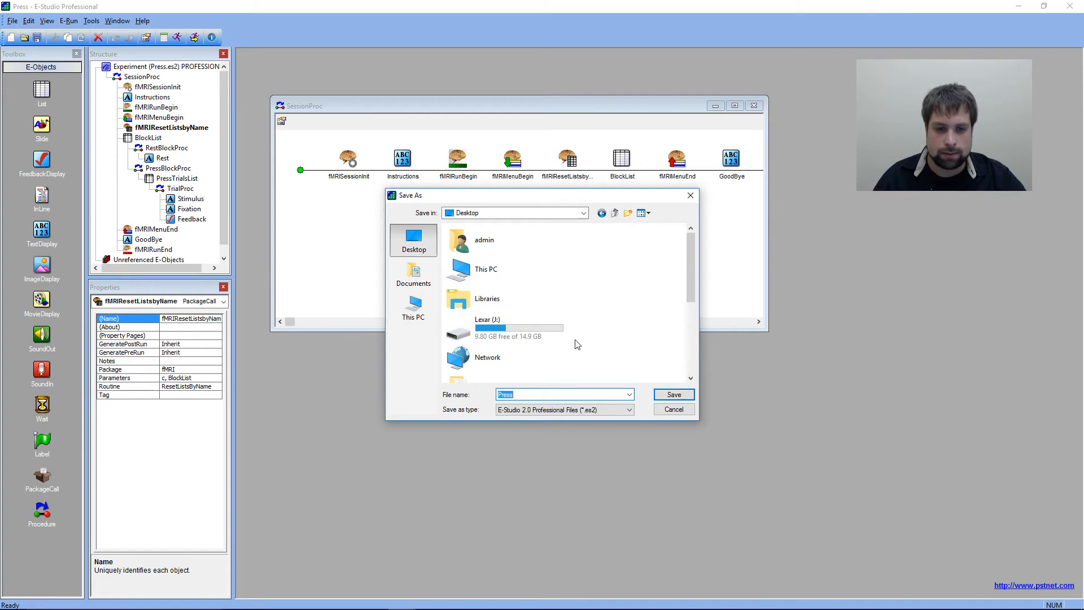
scroll(577, 345, "down", 5)
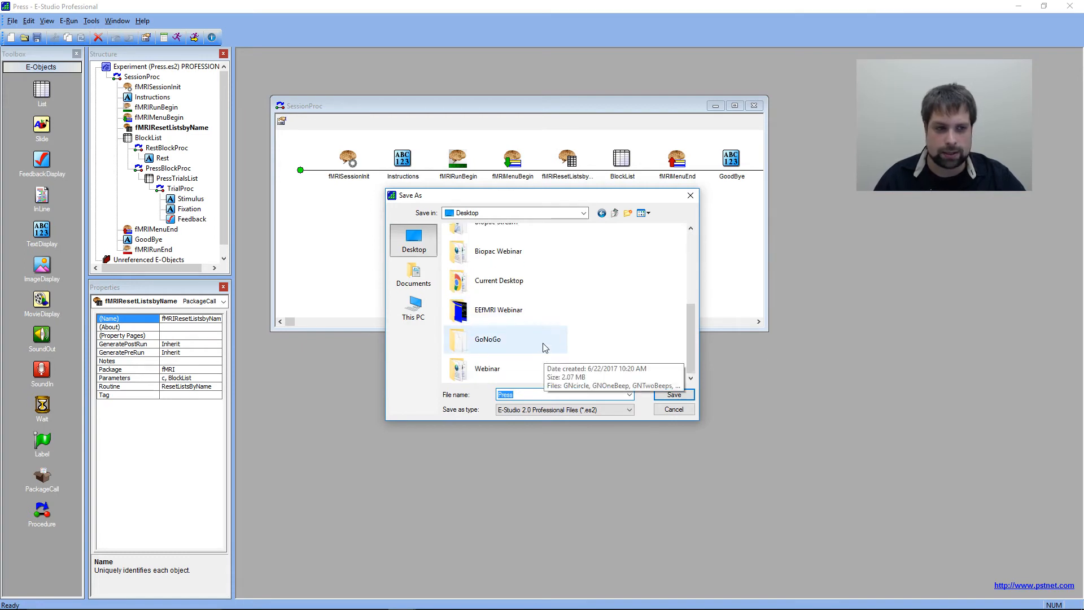
double_click(554, 309)
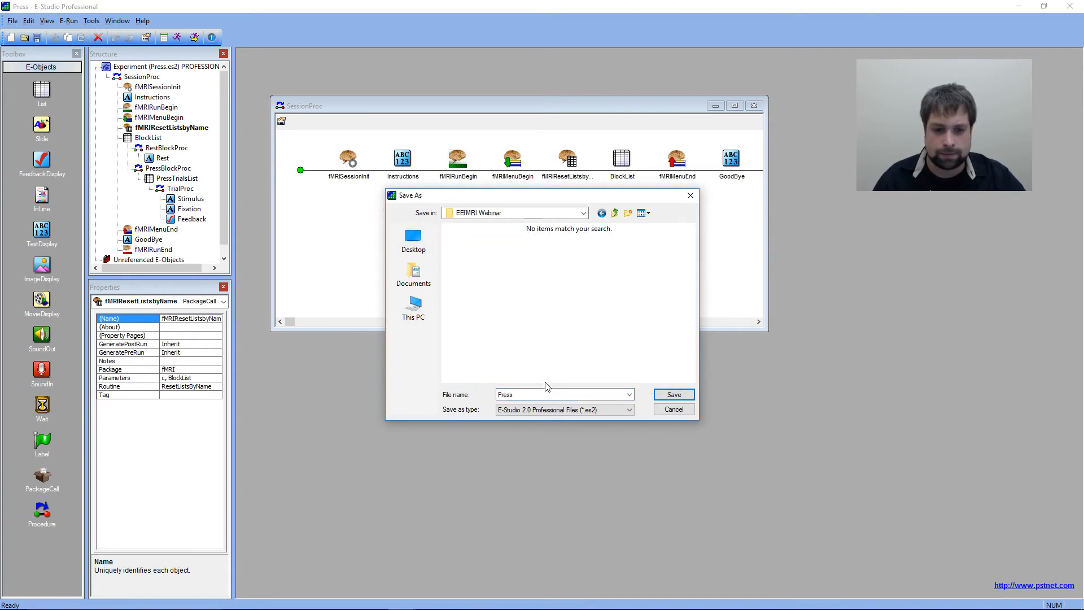
left_click(543, 393)
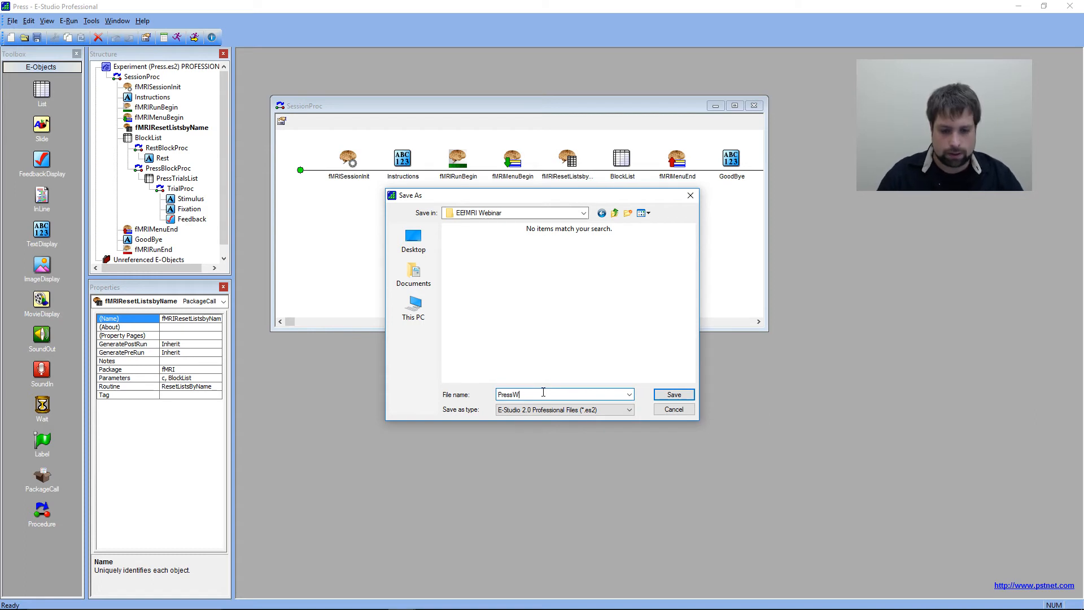
type("Webinar")
key("Return")
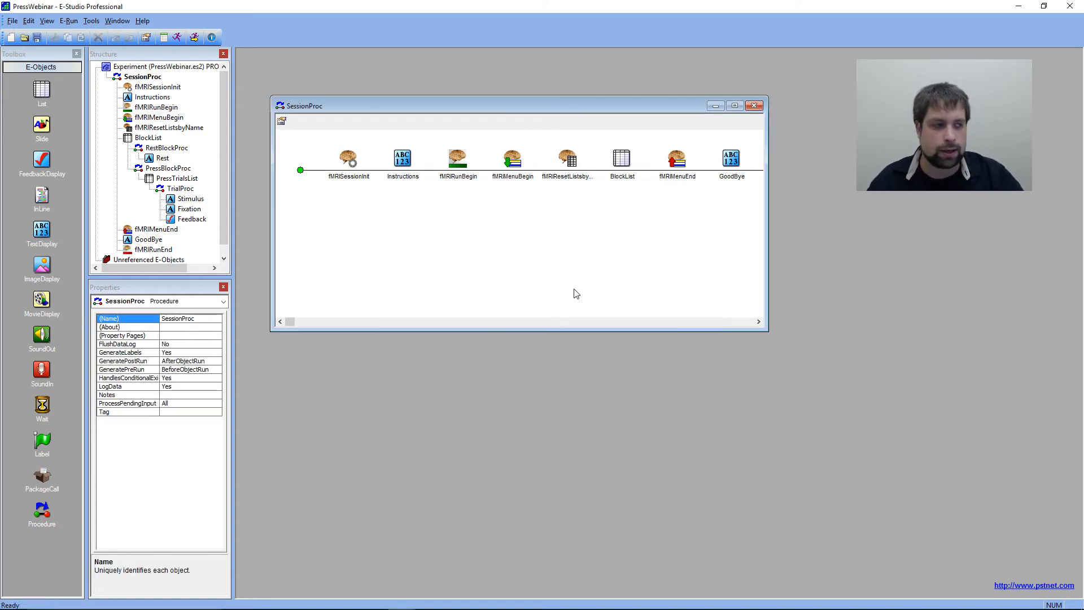
Try to compile and run the PressWebinar experiment twice, reading and dismissing the error dialog each time.
left_click(176, 36)
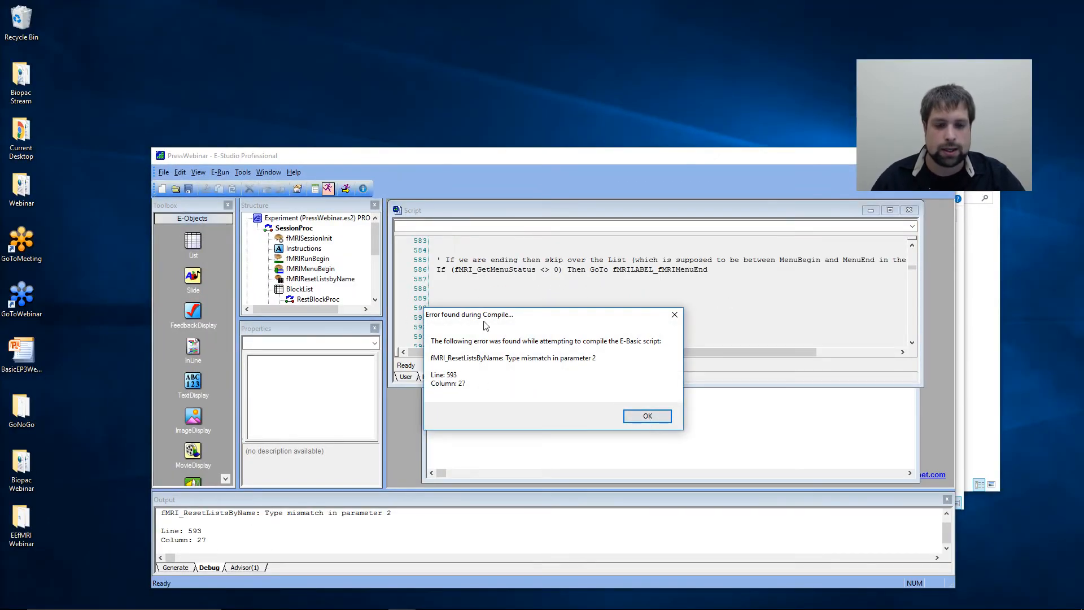
left_click_drag(537, 318, 653, 244)
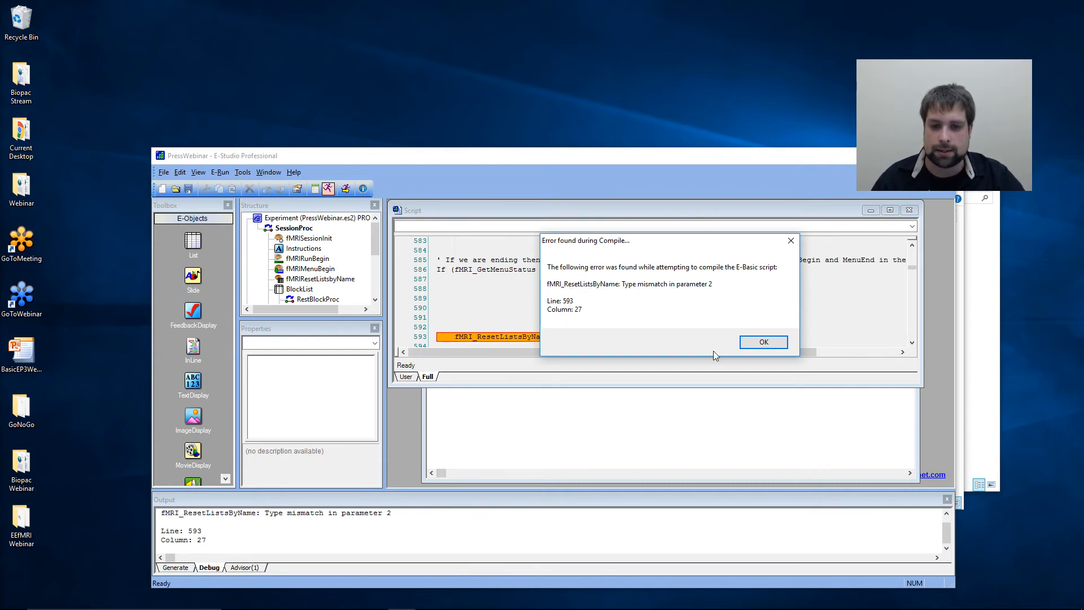
left_click(750, 344)
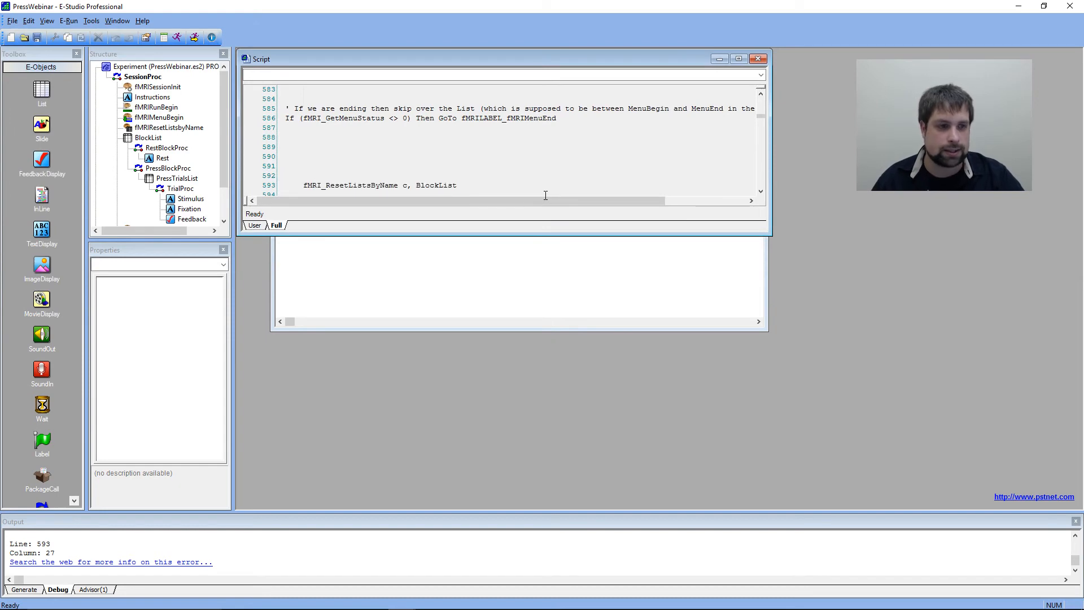
left_click(177, 37)
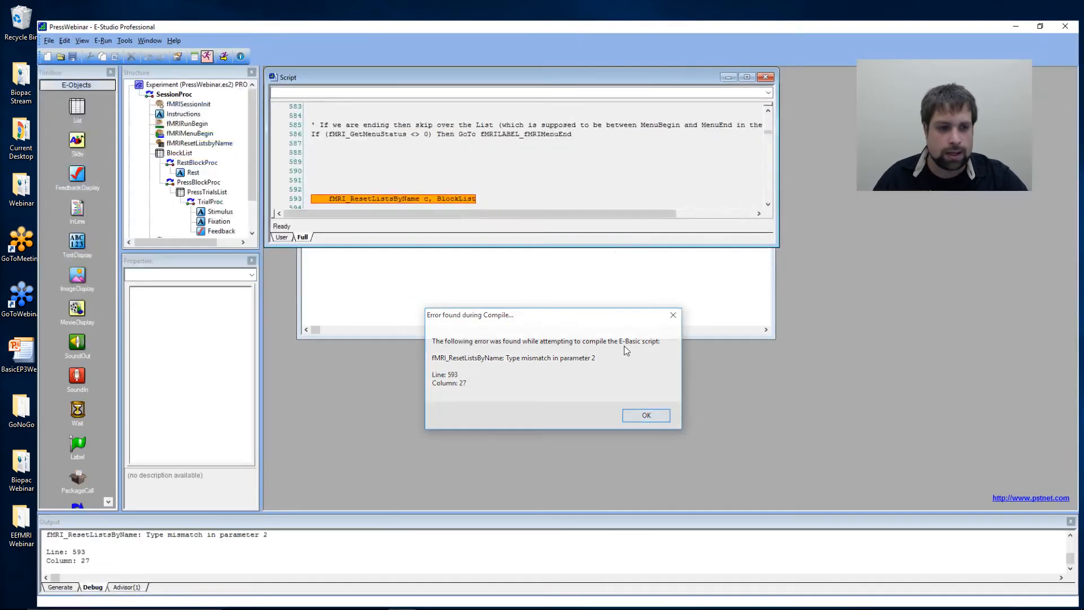
left_click(627, 415)
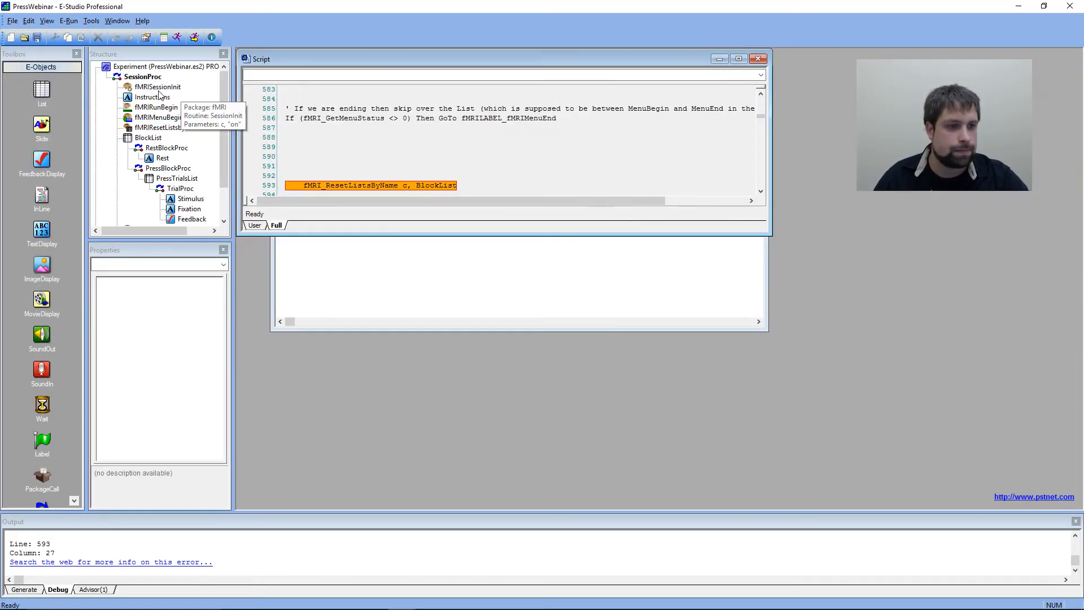
Check the parameter descriptions of fMRIResetListsbyName and set its parameters to c, "BlockList", then apply and accept the properties.
double_click(157, 128)
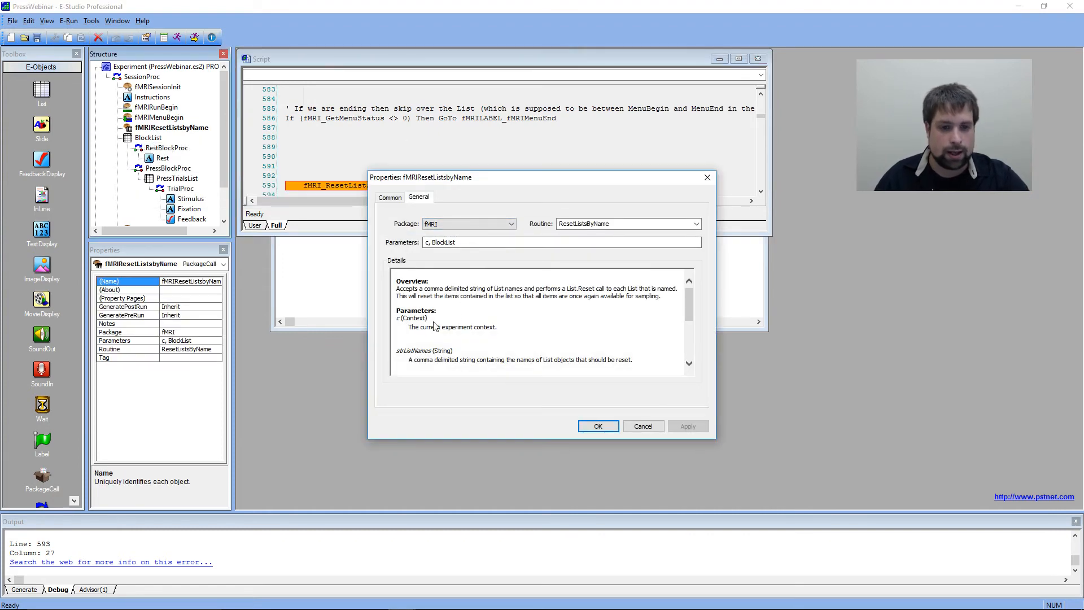
left_click_drag(396, 311, 439, 311)
scroll(472, 324, "down", 2)
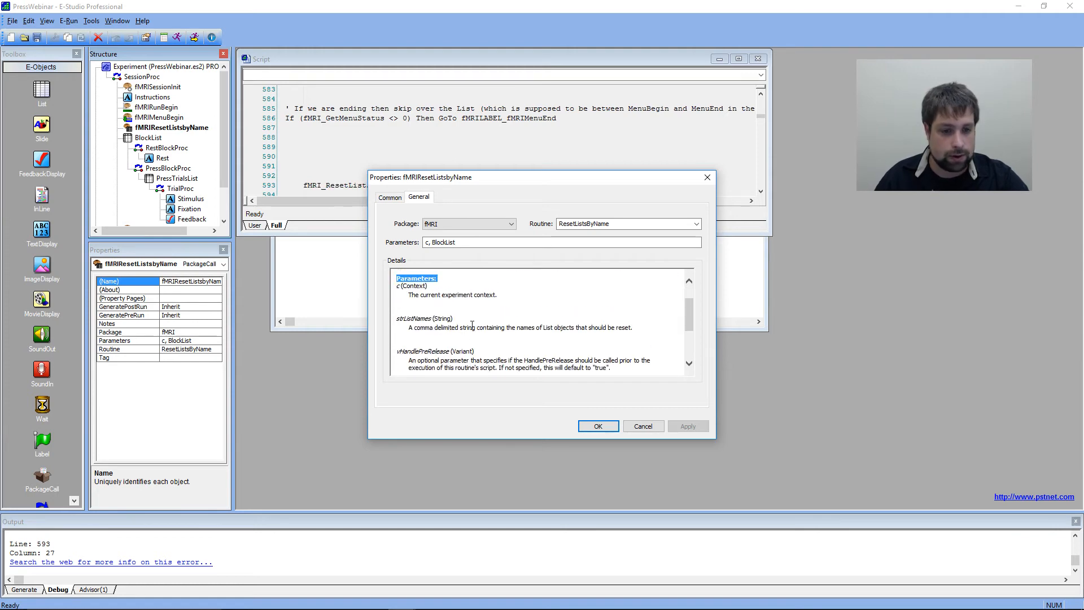
left_click_drag(400, 288, 503, 297)
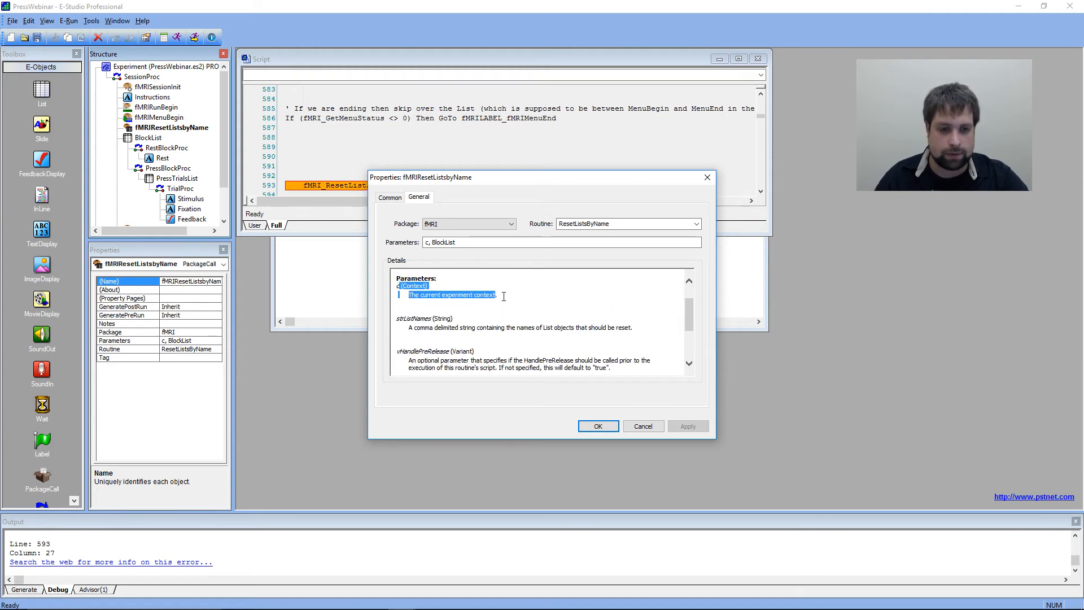
left_click(521, 305)
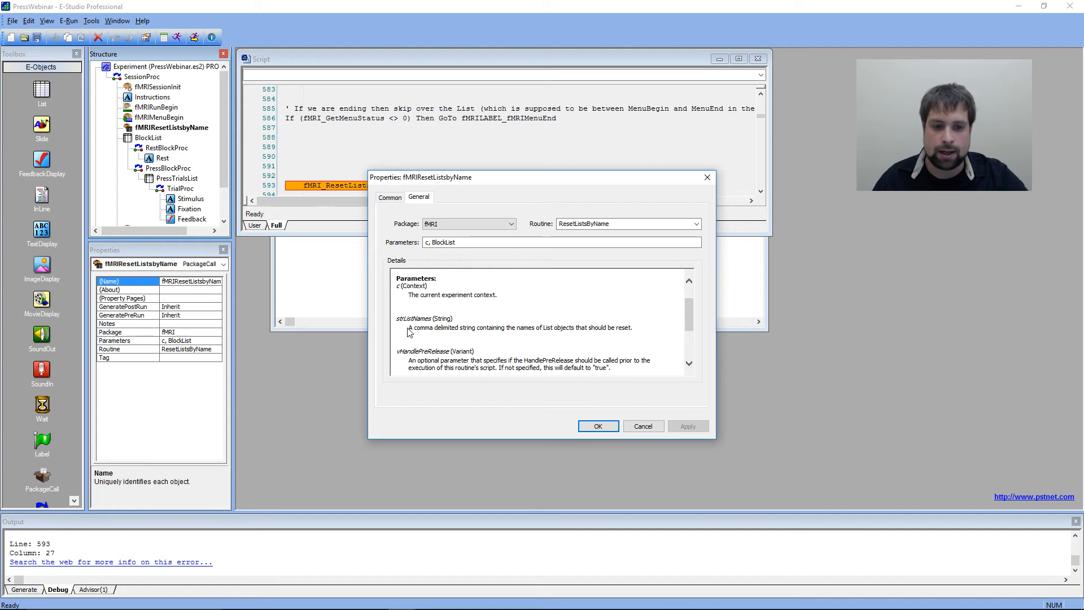
scroll(405, 330, "down", 1)
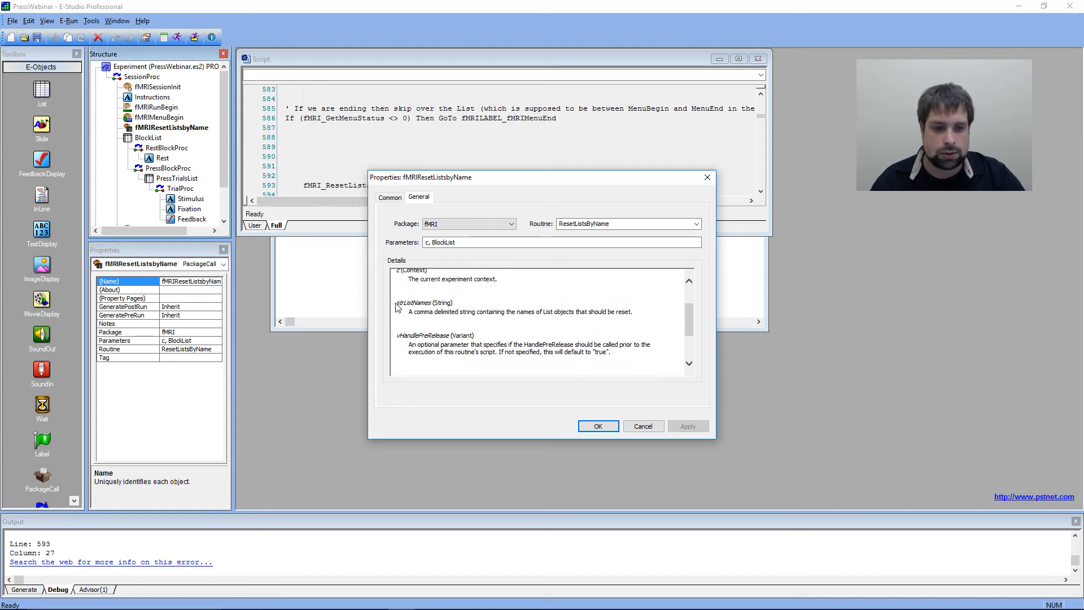
left_click(433, 242)
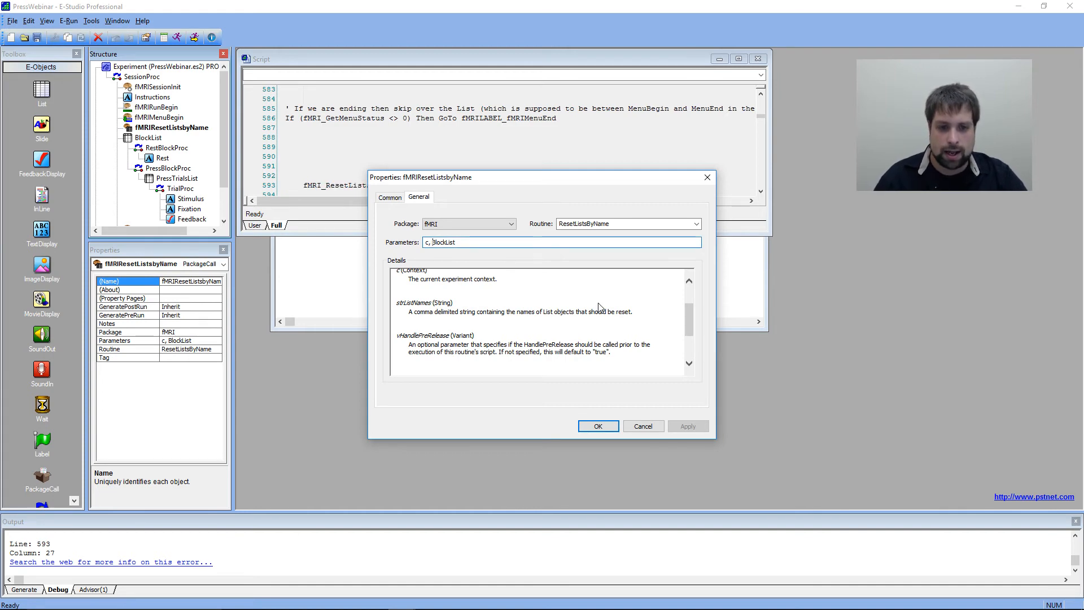
type("\"")
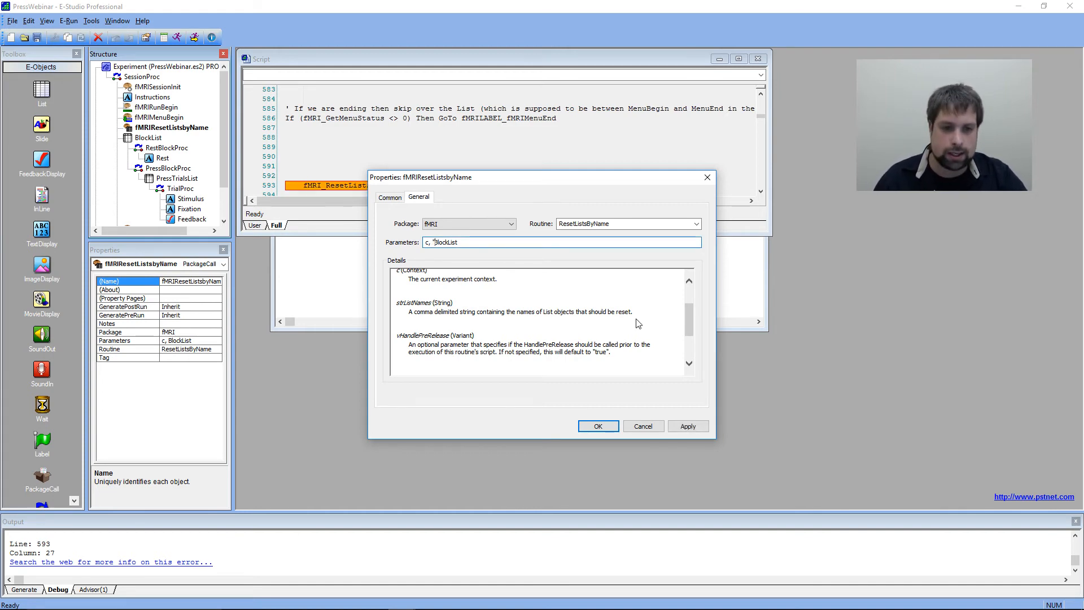
left_click(471, 242)
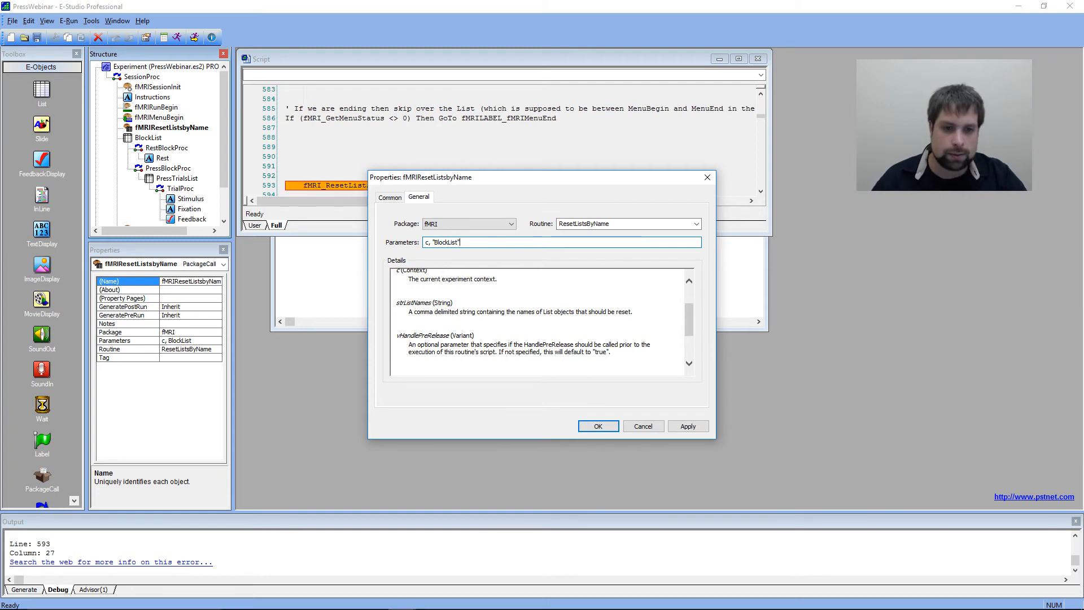
left_click(687, 426)
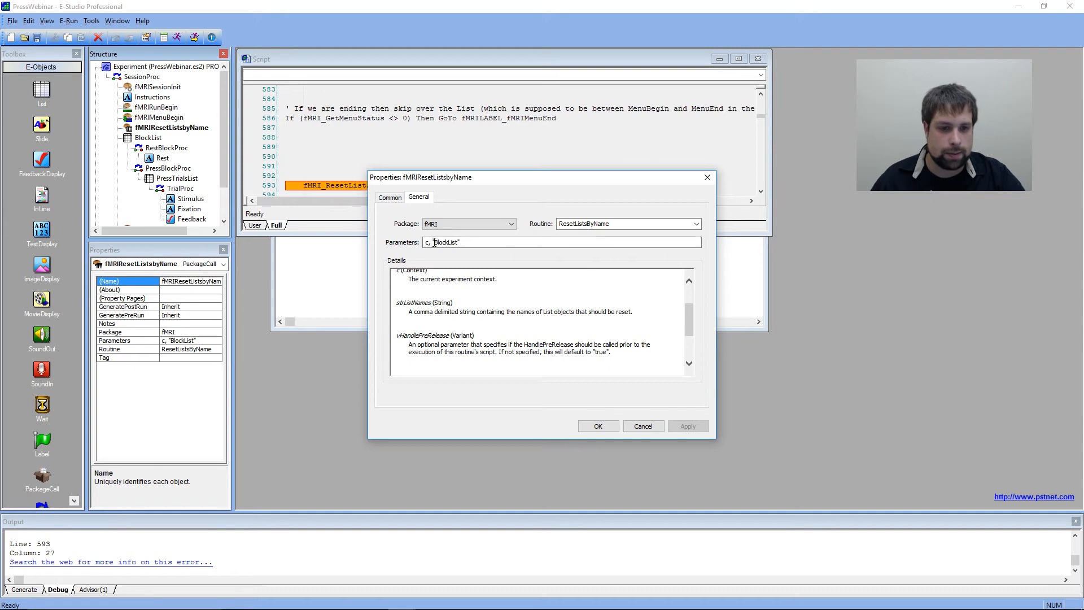
left_click_drag(433, 242, 467, 242)
left_click(468, 242)
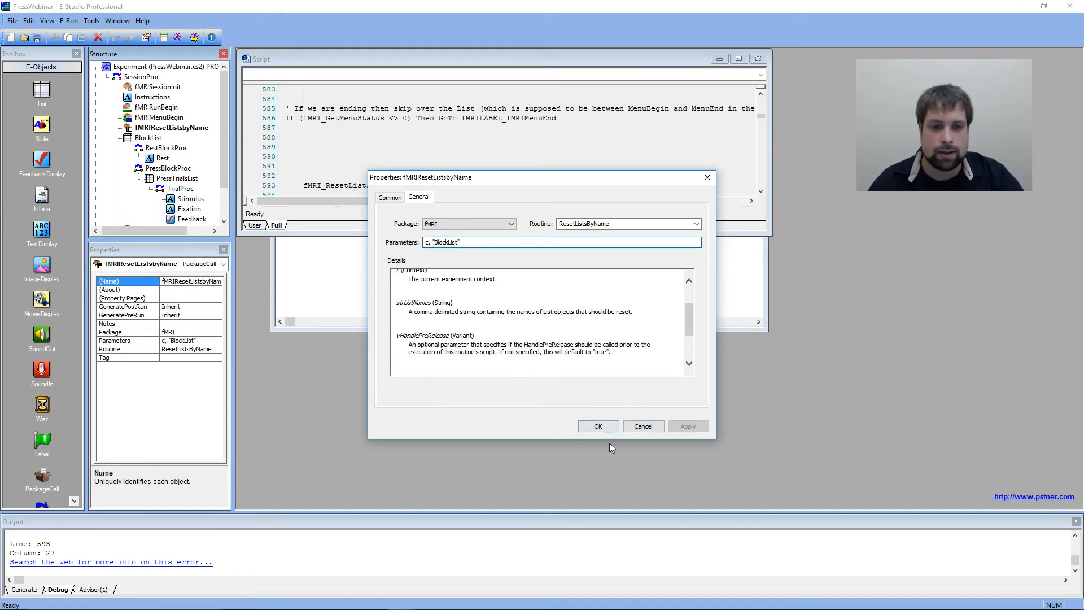
left_click(598, 425)
Run the experiment with subject number 1, then close the Script and SessionProc windows.
key("F7")
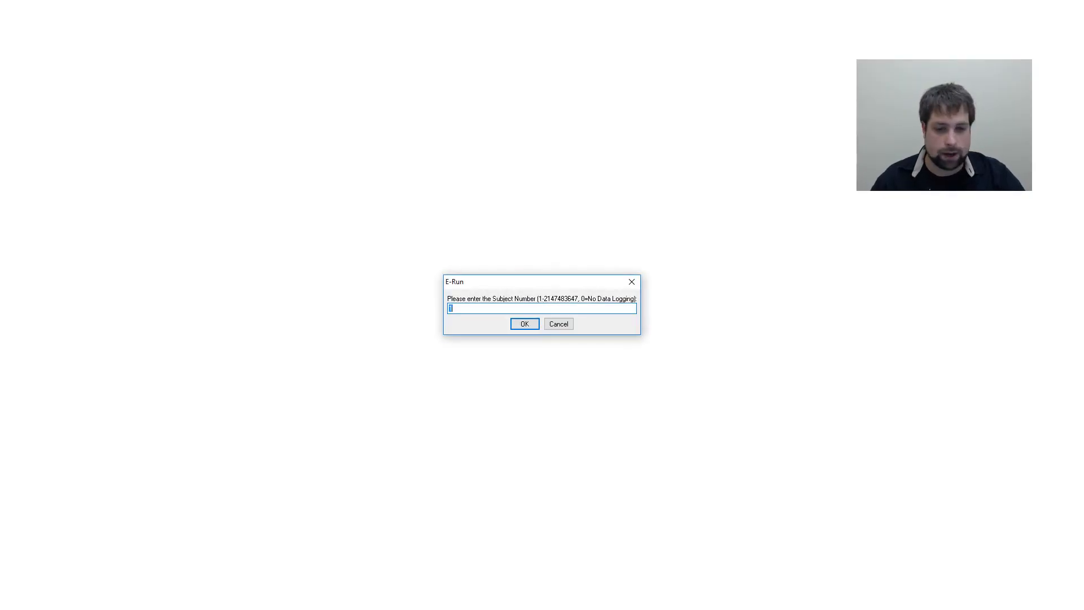
type("1")
key("Return")
key("Return")
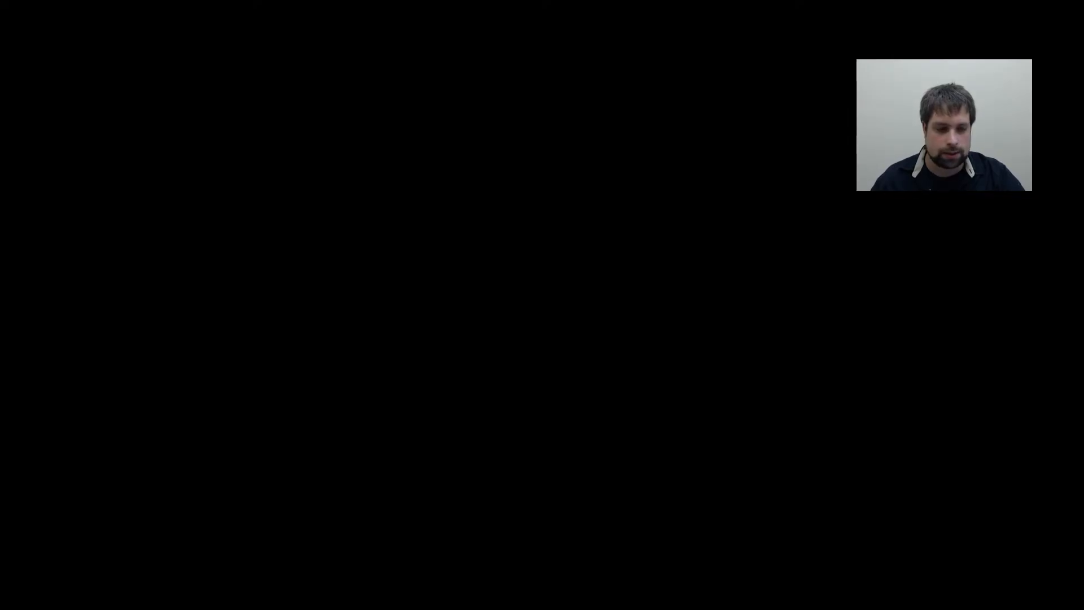
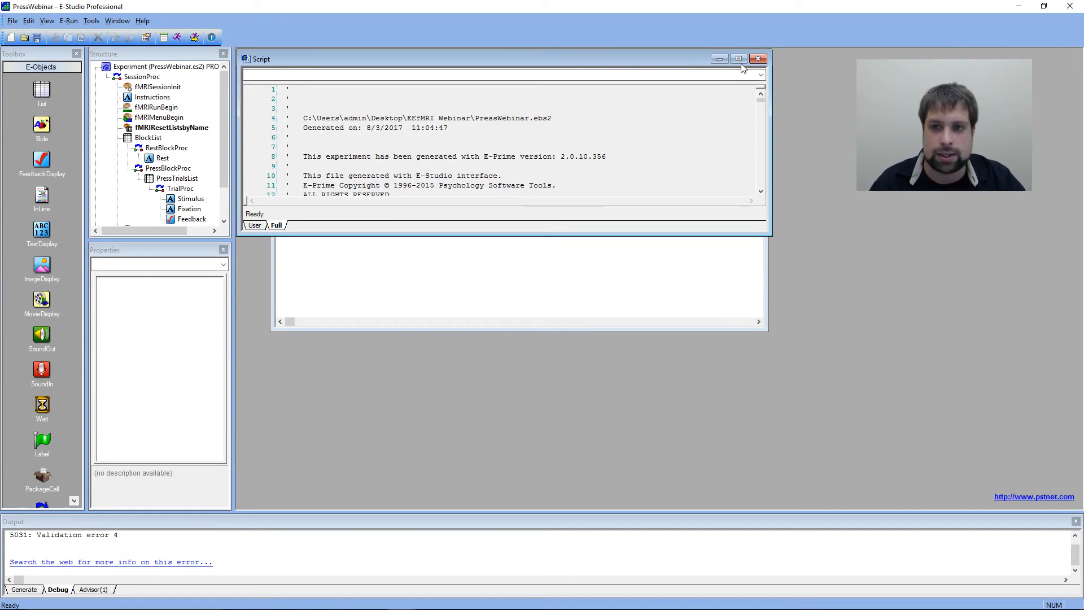
left_click(758, 59)
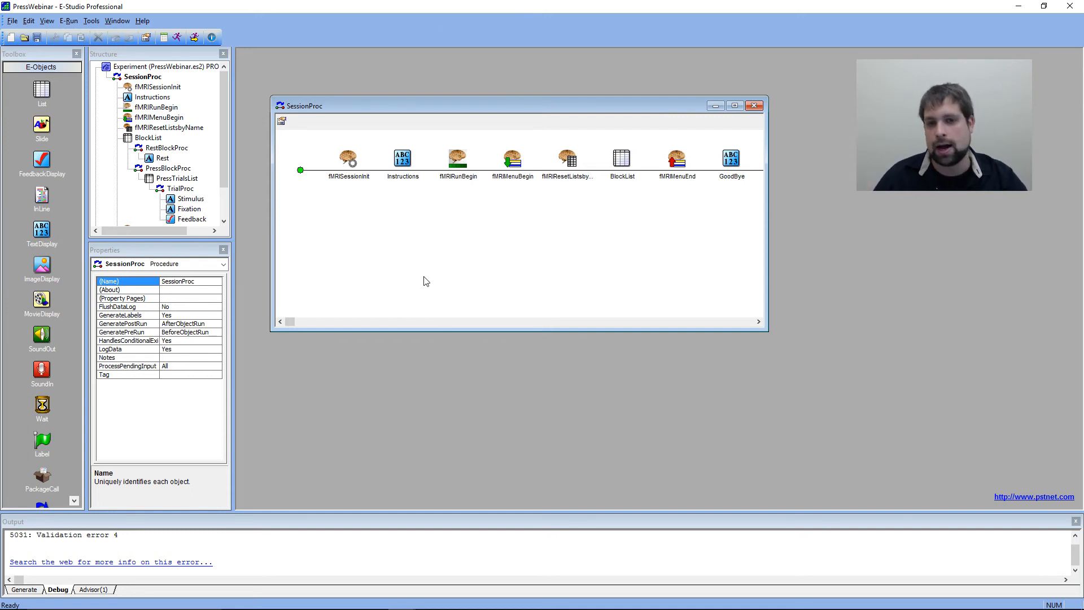
left_click(754, 105)
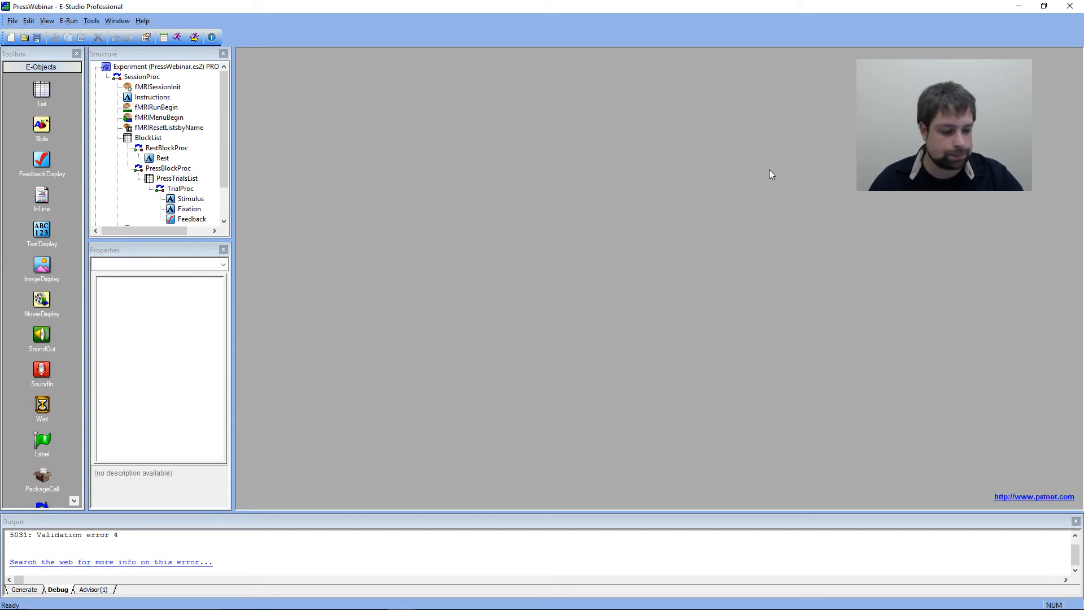
Examine the parameter descriptions and remarks in the properties of fMRISessionInit and close them.
left_click_drag(225, 104, 225, 118)
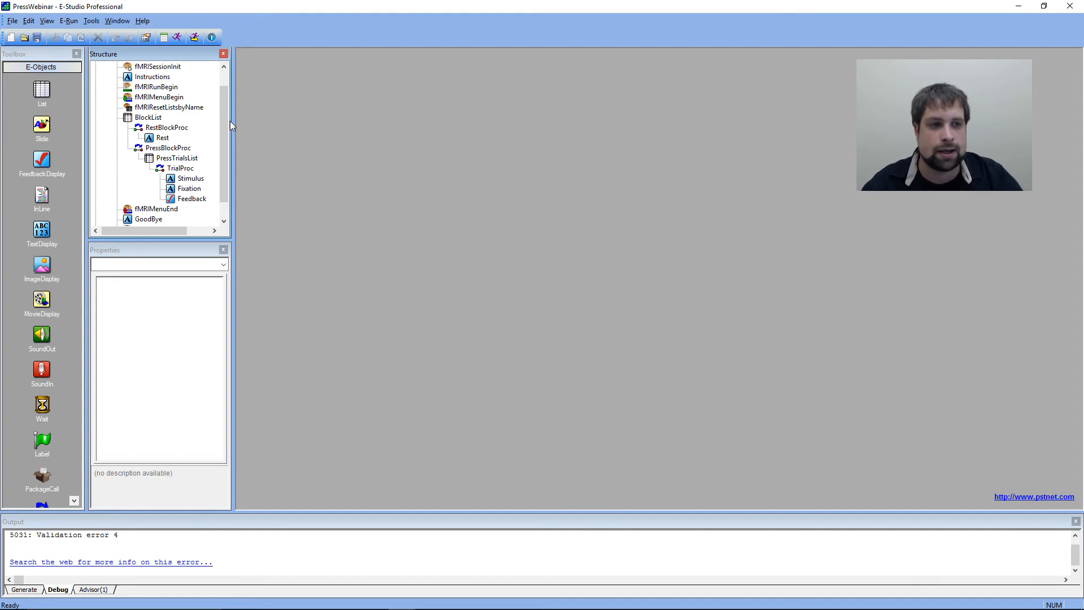
double_click(156, 68)
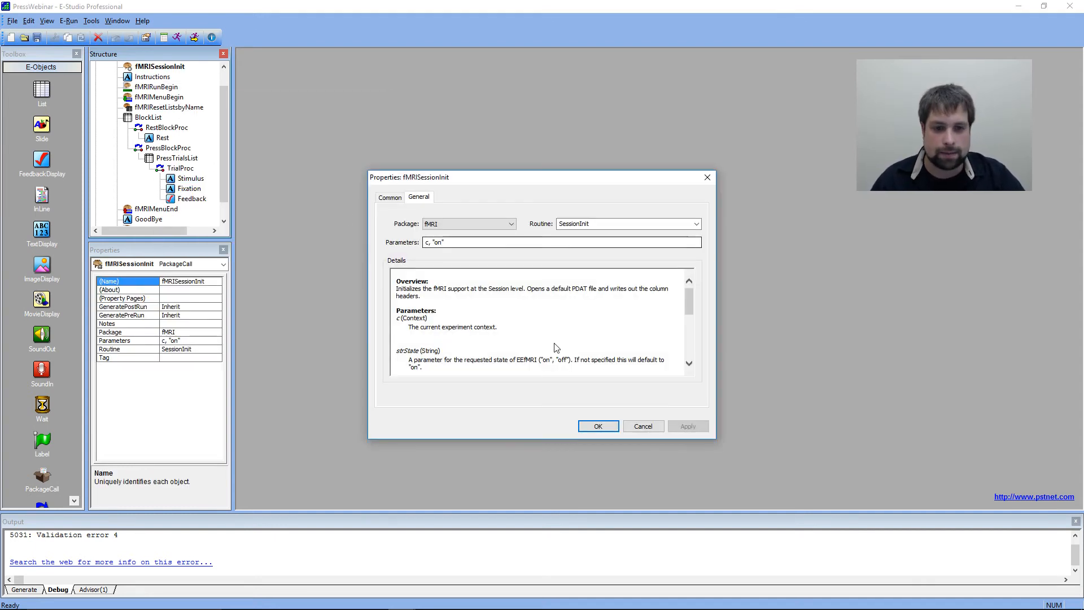
scroll(559, 368, "down", 3)
scroll(559, 368, "down", 5)
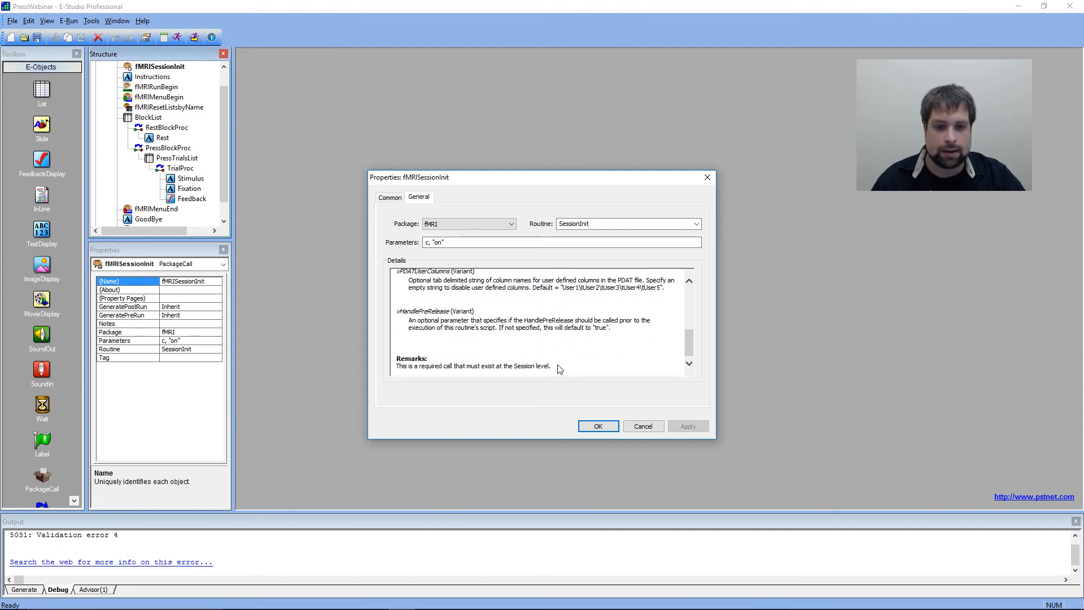
scroll(559, 368, "up", 9)
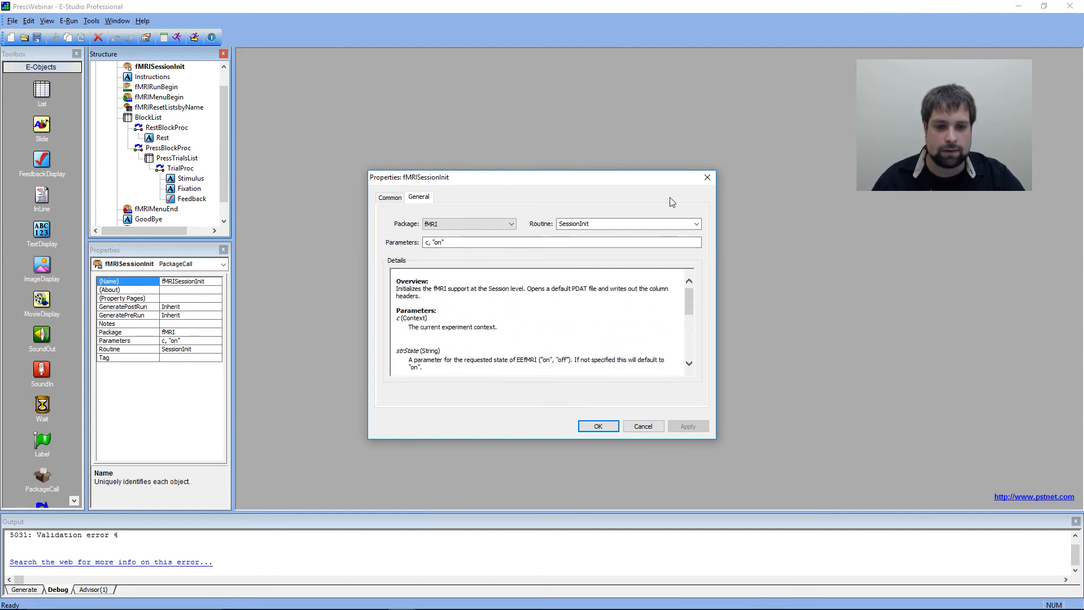
left_click(707, 178)
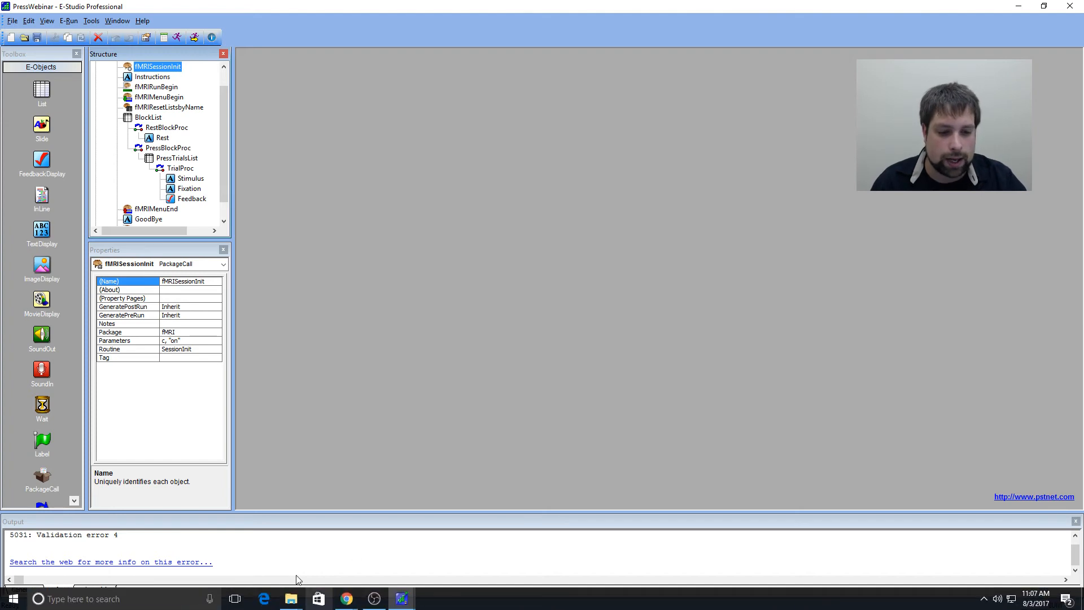
In the MapperOne File Explorer window, browse to the PST folder under Program Files (x86) on drive C.
left_click(291, 599)
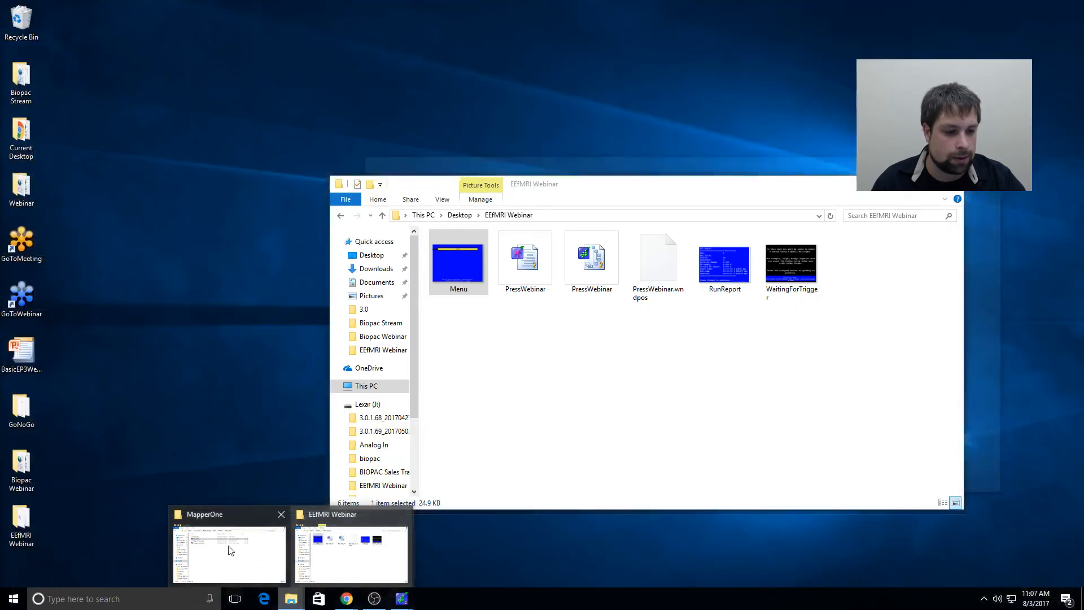
left_click(247, 548)
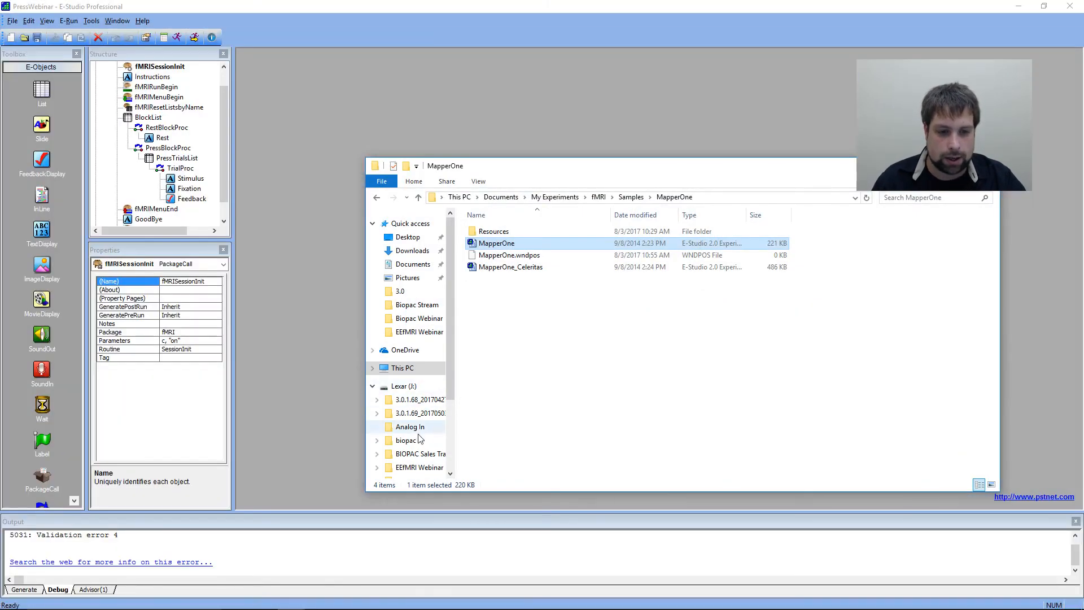
scroll(413, 288, "down", 1)
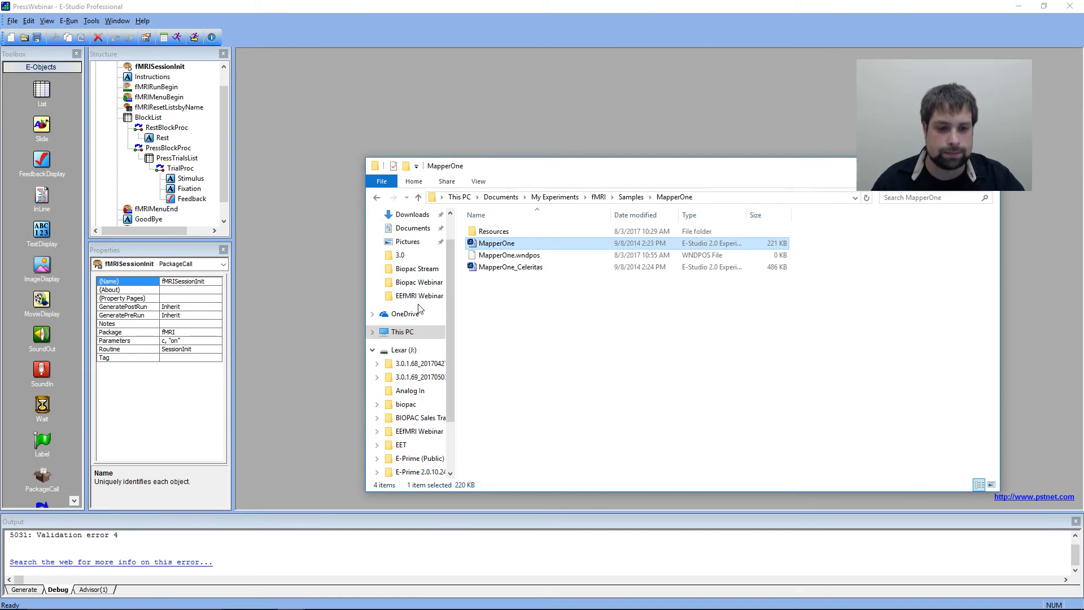
scroll(417, 304, "down", 2)
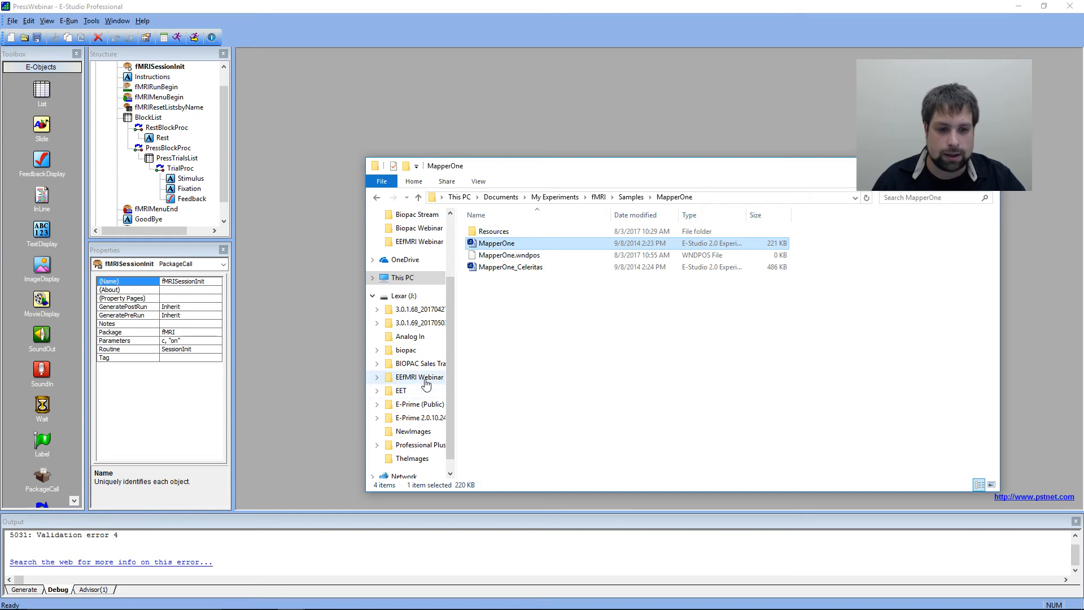
scroll(415, 296, "up", 2)
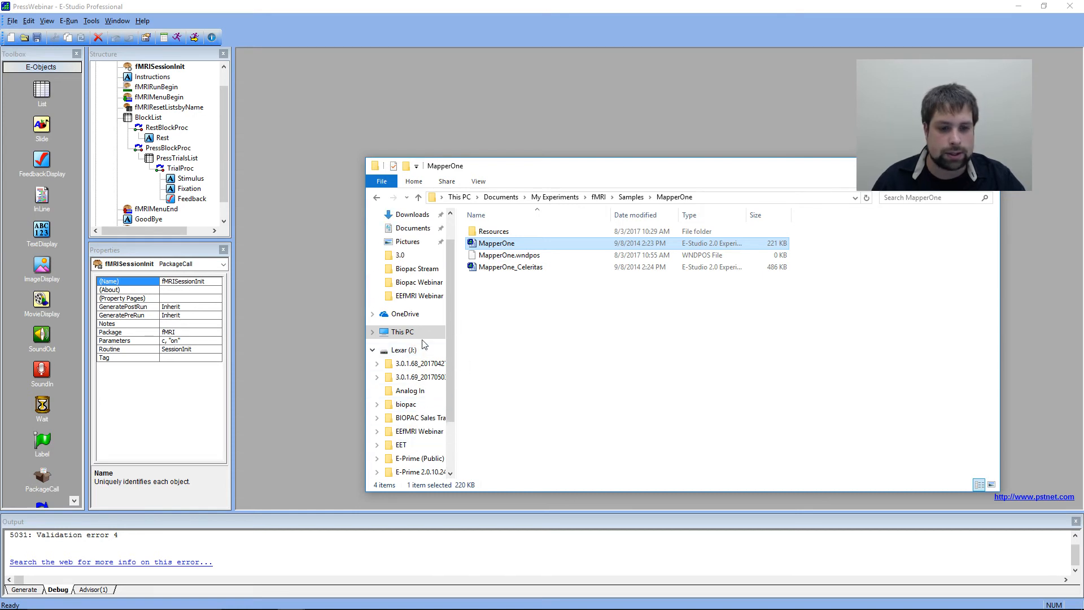
scroll(415, 318, "up", 2)
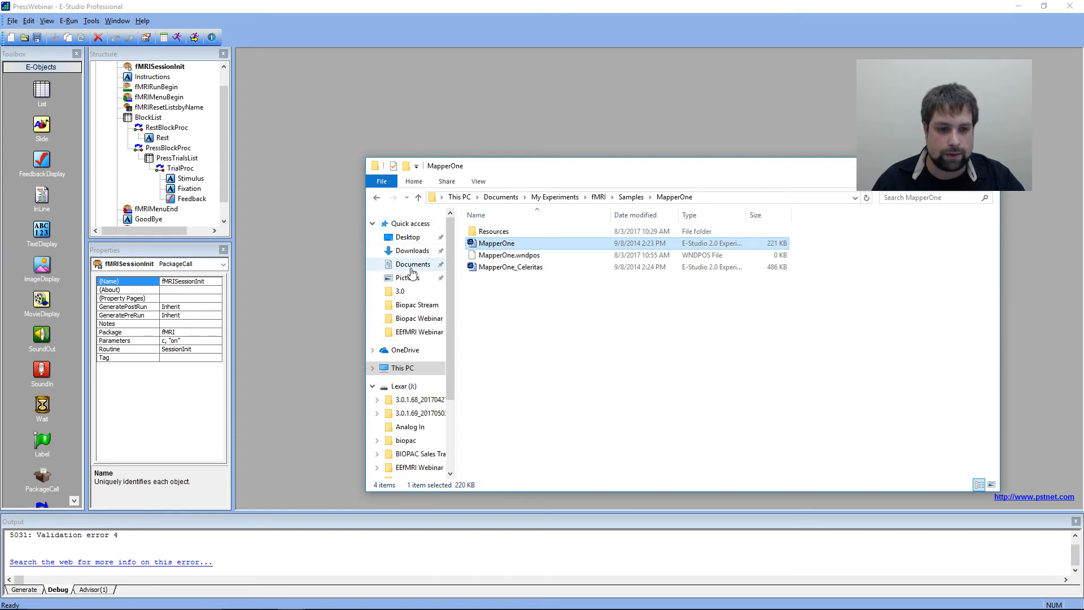
left_click(398, 368)
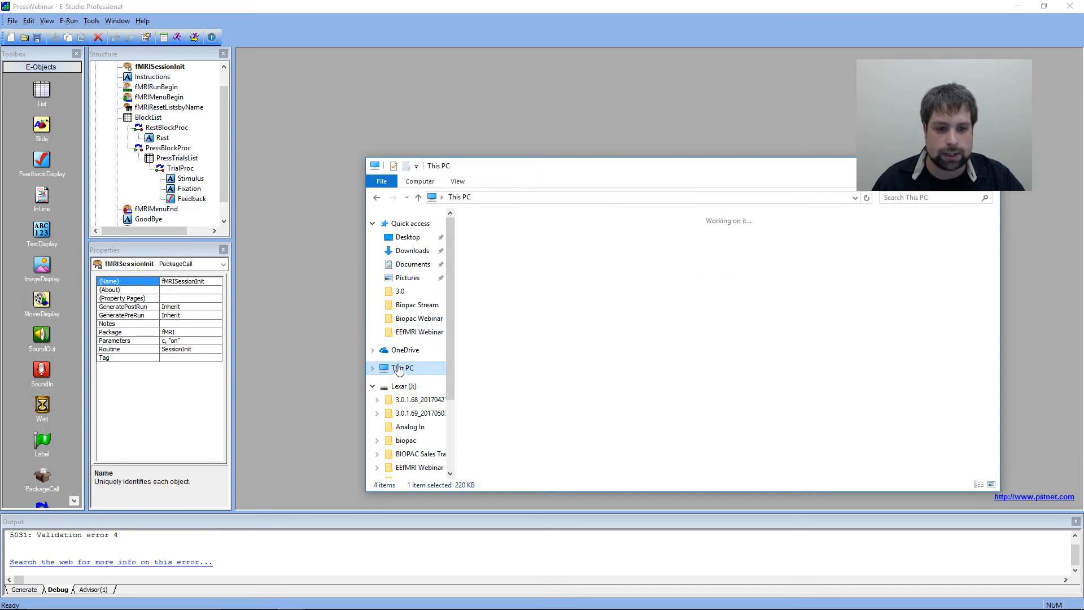
double_click(501, 329)
double_click(502, 281)
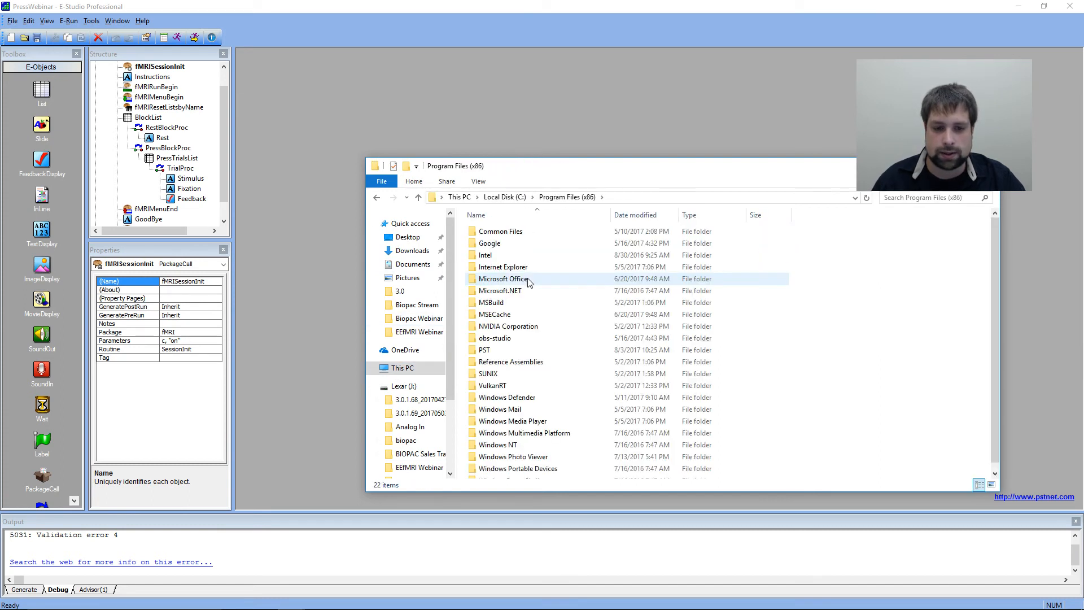
double_click(537, 341)
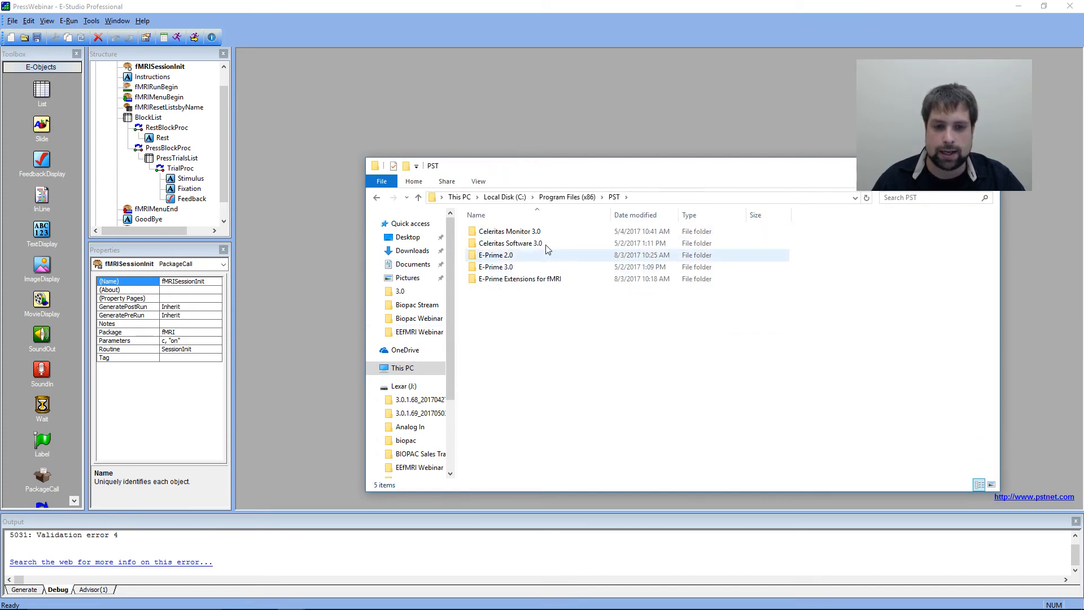
Open the E-Prime Extensions for fMRI User Manual from the extension's Documentation folder in Microsoft Edge.
double_click(554, 279)
double_click(560, 244)
left_click(559, 232)
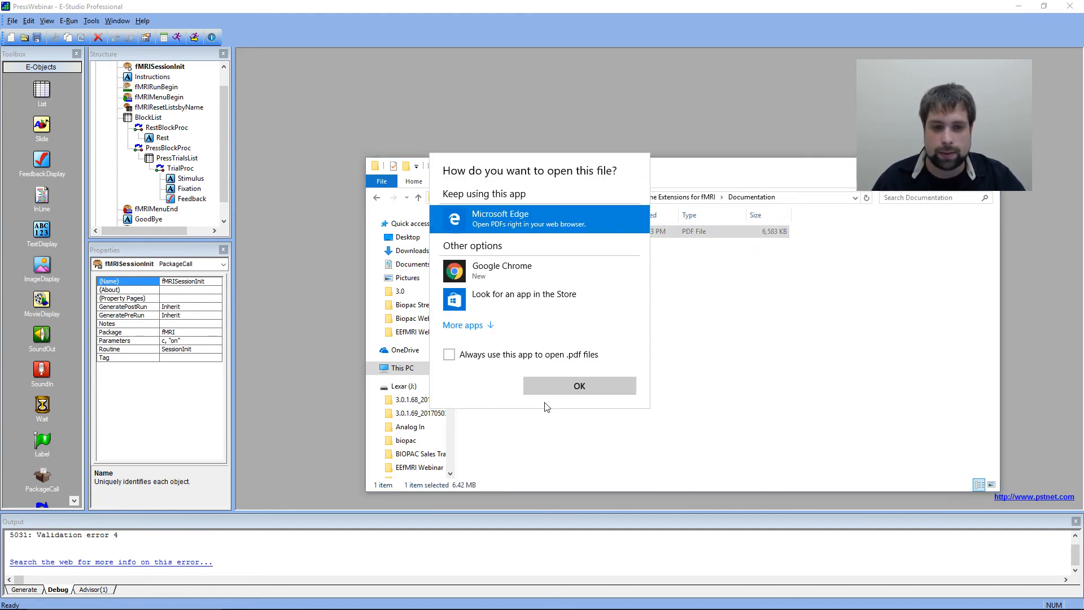
left_click(578, 386)
Find Appendix B: .PDAT File Format near the end of the user manual.
scroll(550, 199, "down", 5)
scroll(550, 199, "up", 5)
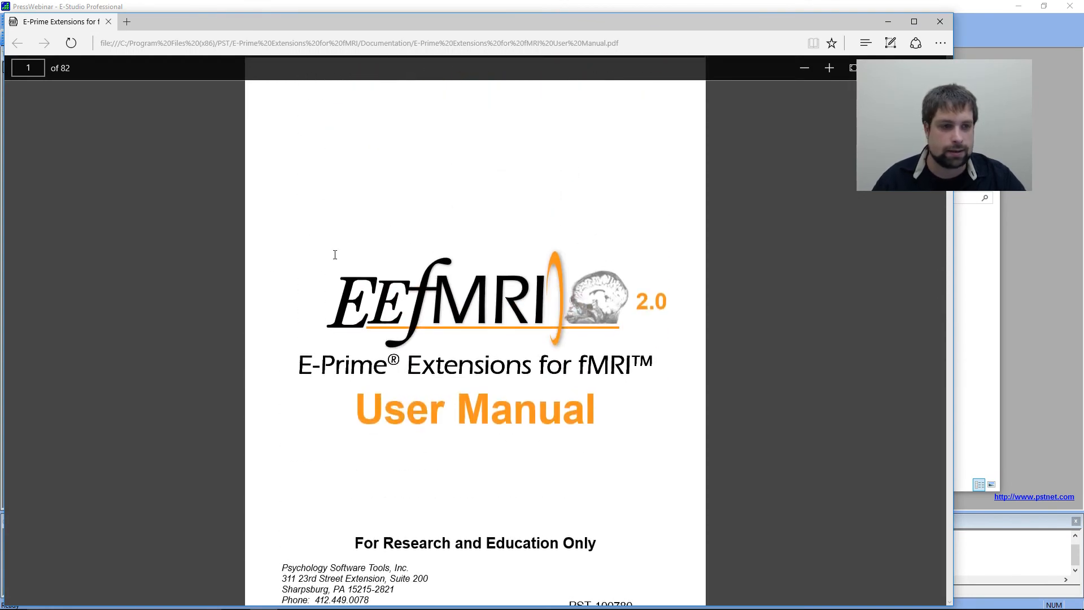
scroll(333, 254, "down", 3)
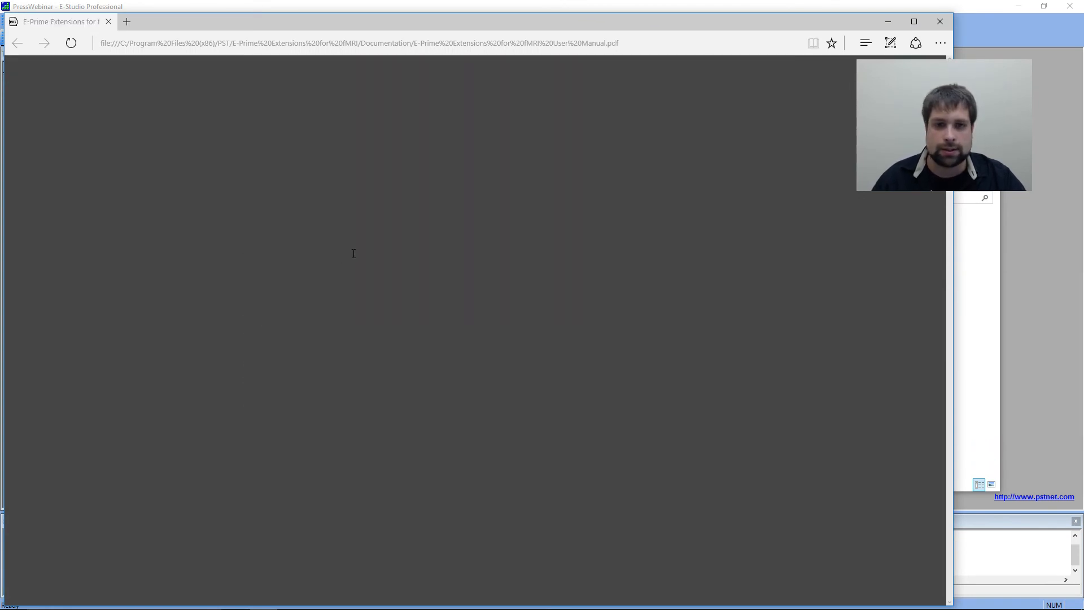
scroll(353, 252, "up", 3)
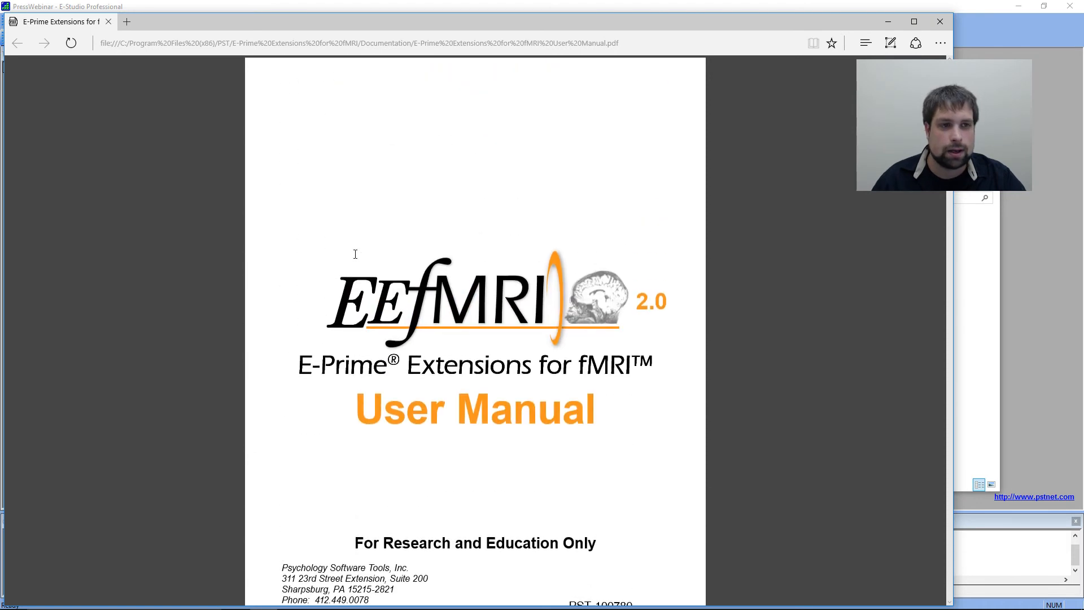
left_click_drag(950, 66, 933, 499)
scroll(566, 363, "down", 20)
scroll(578, 351, "down", 20)
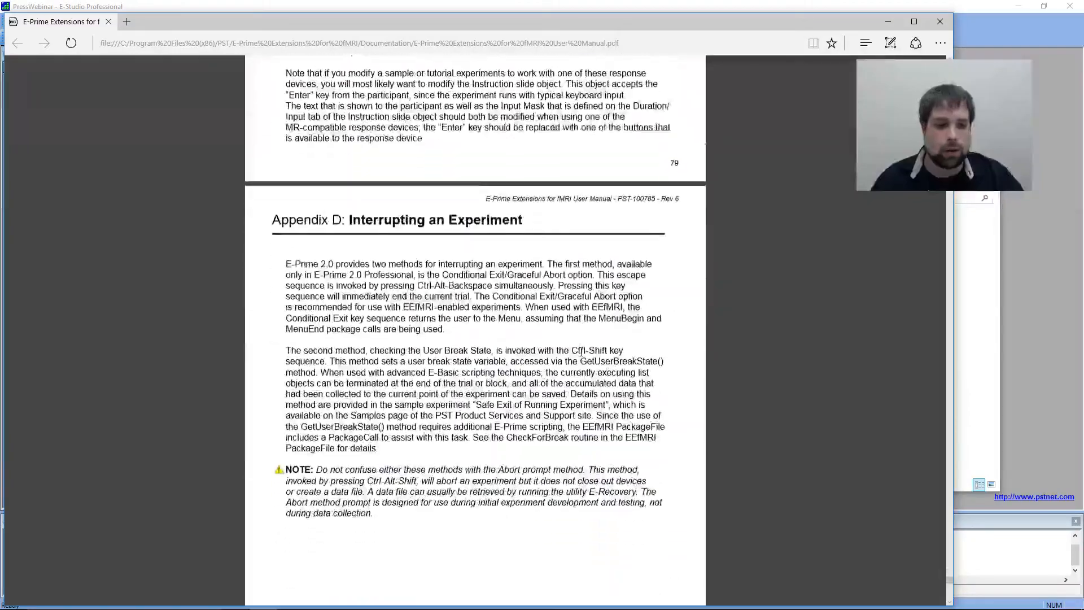
scroll(581, 351, "down", 20)
scroll(581, 352, "up", 14)
scroll(581, 351, "up", 20)
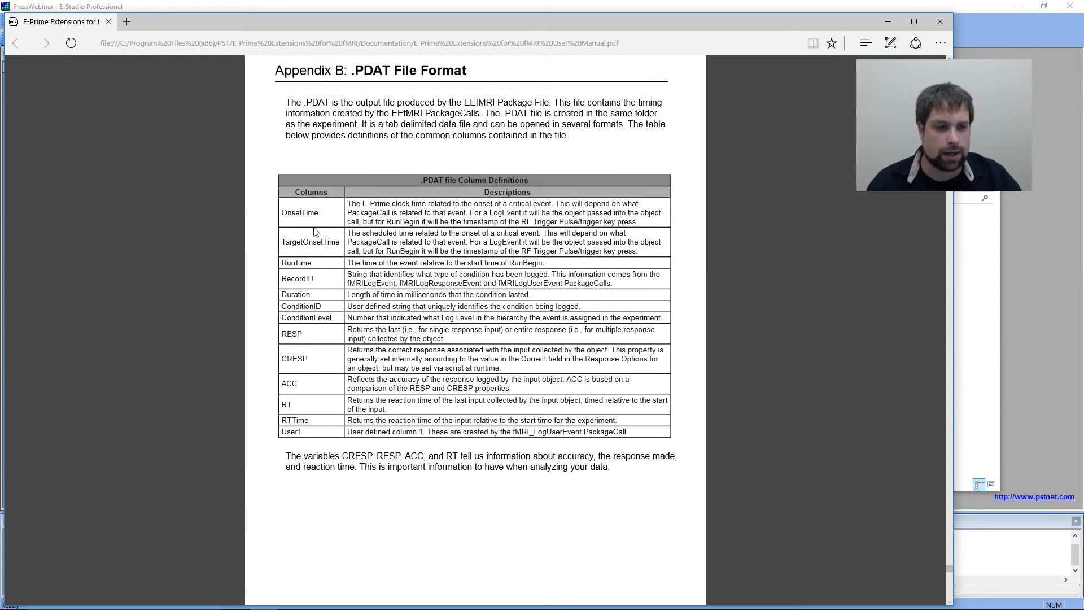
Examine the .PDAT column definitions, highlighting OnsetTime, TargetOnsetTime, the RESP to RTTime rows and User1.
left_click_drag(282, 213, 319, 213)
double_click(287, 242)
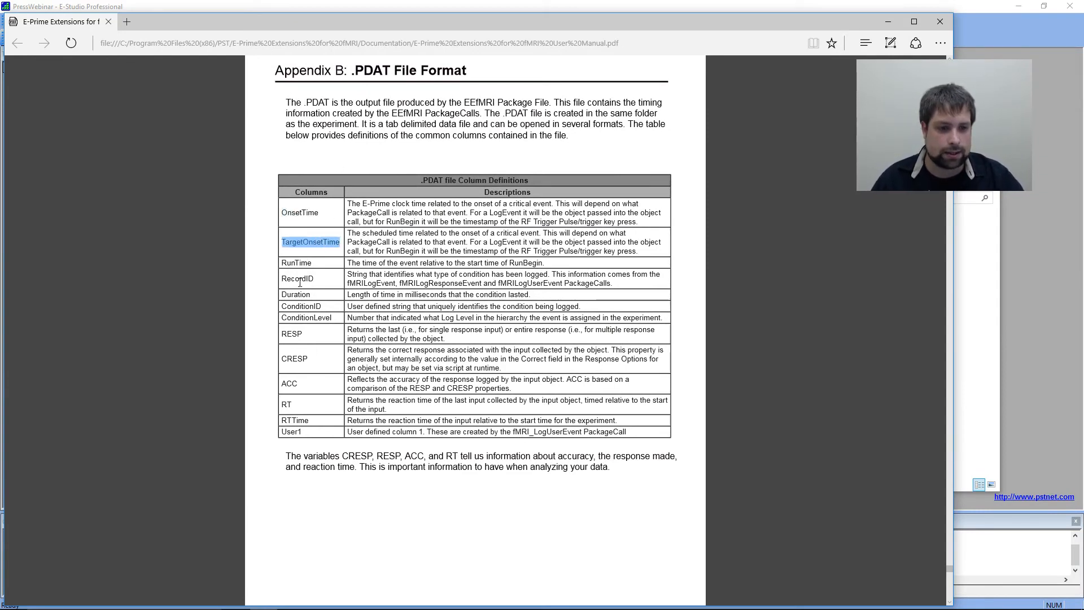
left_click(300, 306)
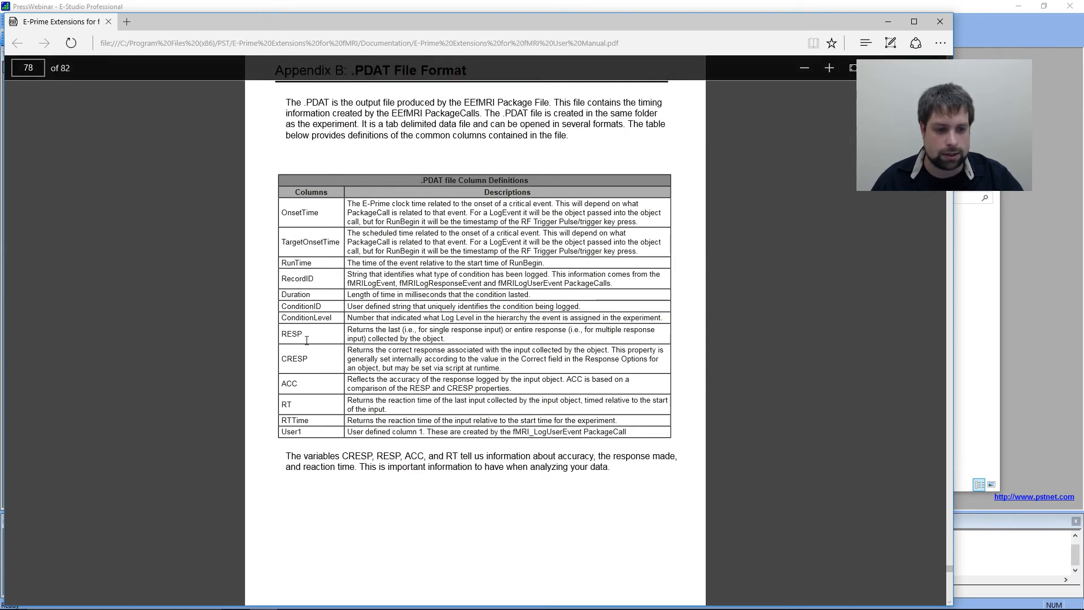
left_click_drag(281, 333, 329, 418)
left_click(296, 375)
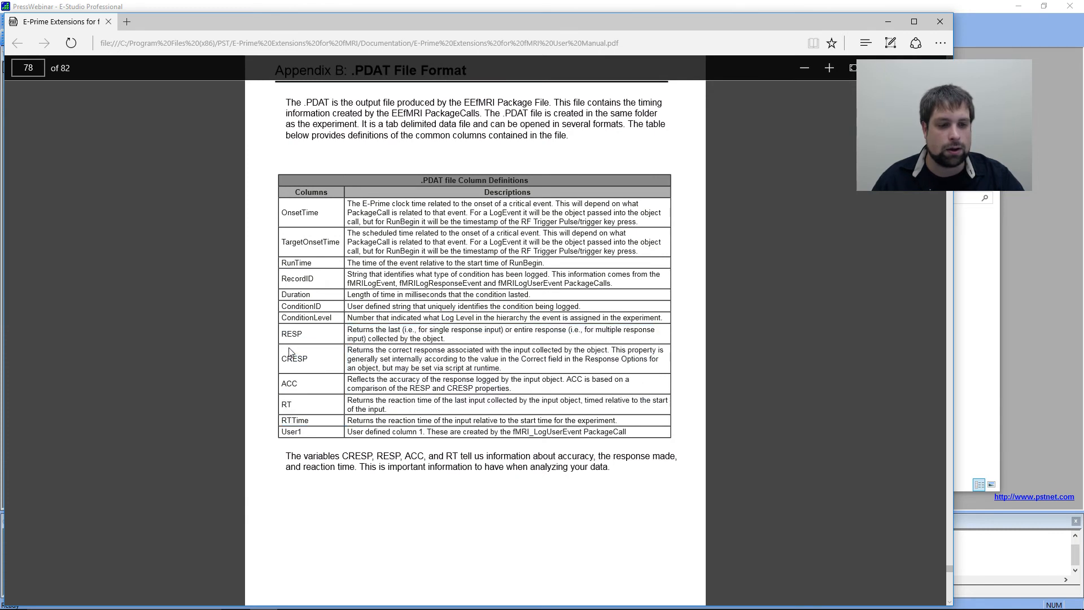
left_click_drag(280, 331, 326, 420)
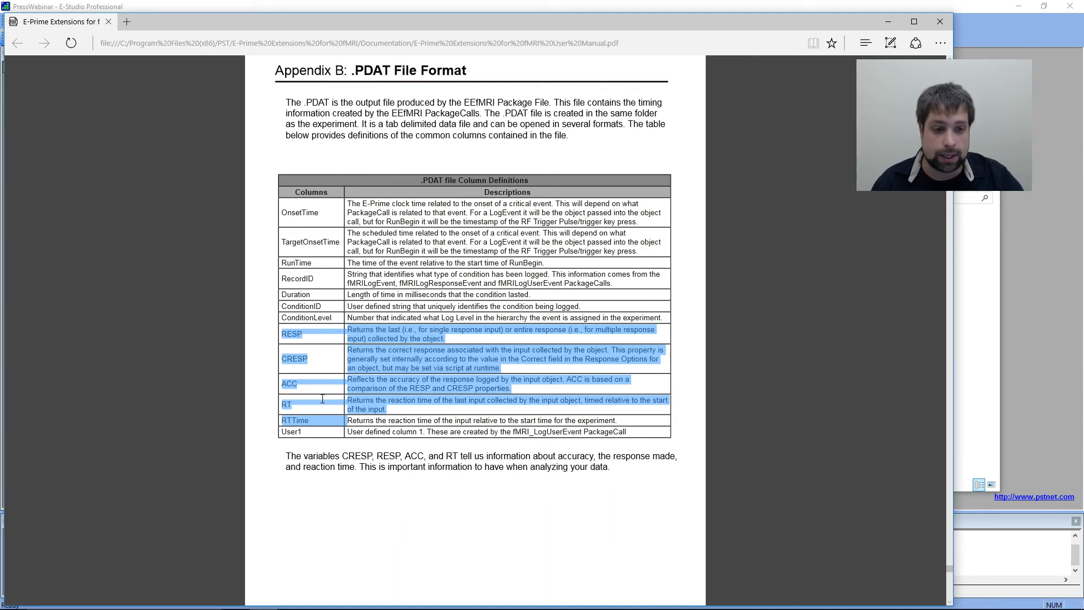
left_click(294, 386)
left_click_drag(283, 428, 322, 432)
left_click(413, 433)
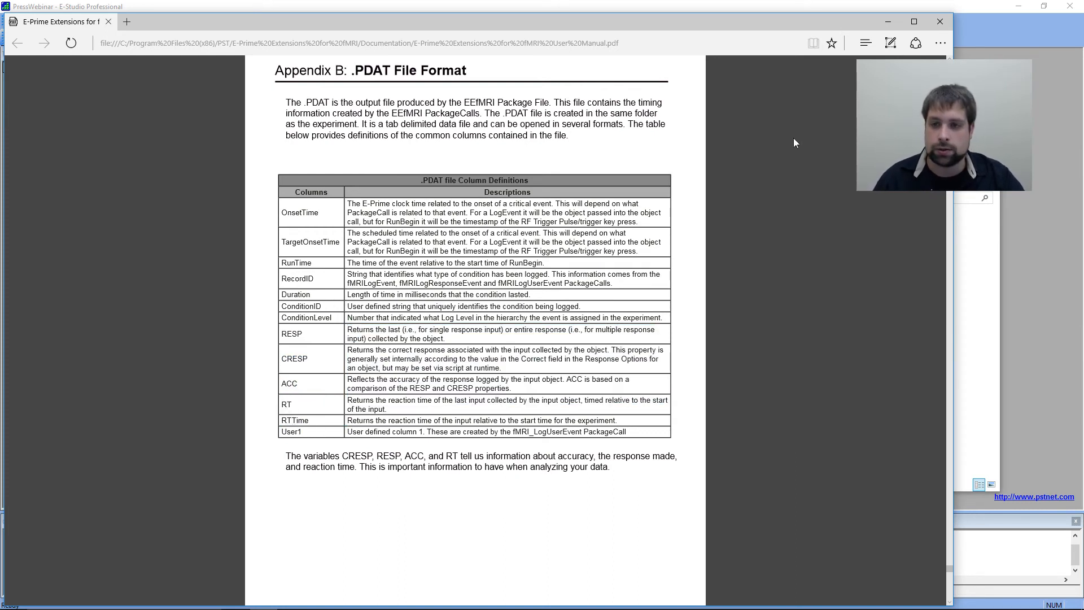
Return to E-Studio and check the vPDATUserColumns description in the fMRISessionInit properties.
left_click(887, 21)
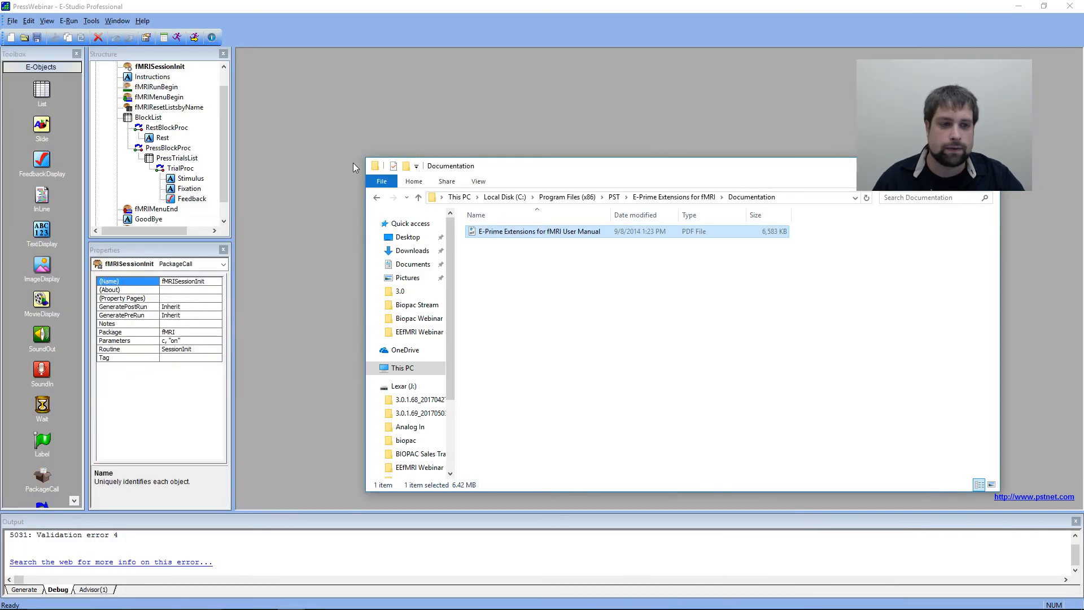
left_click(333, 132)
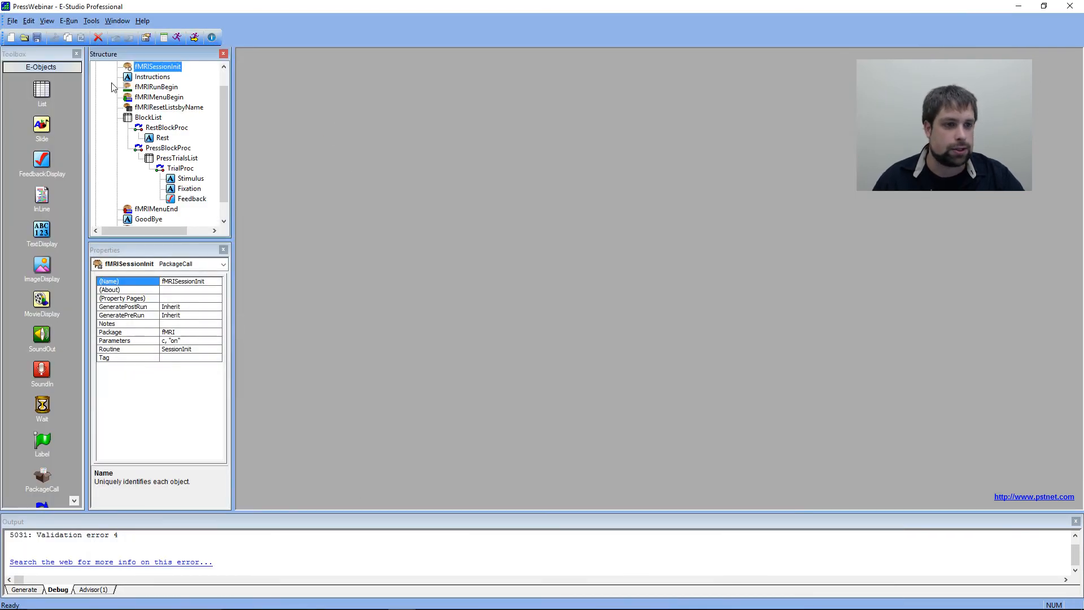
double_click(149, 67)
scroll(460, 287, "down", 4)
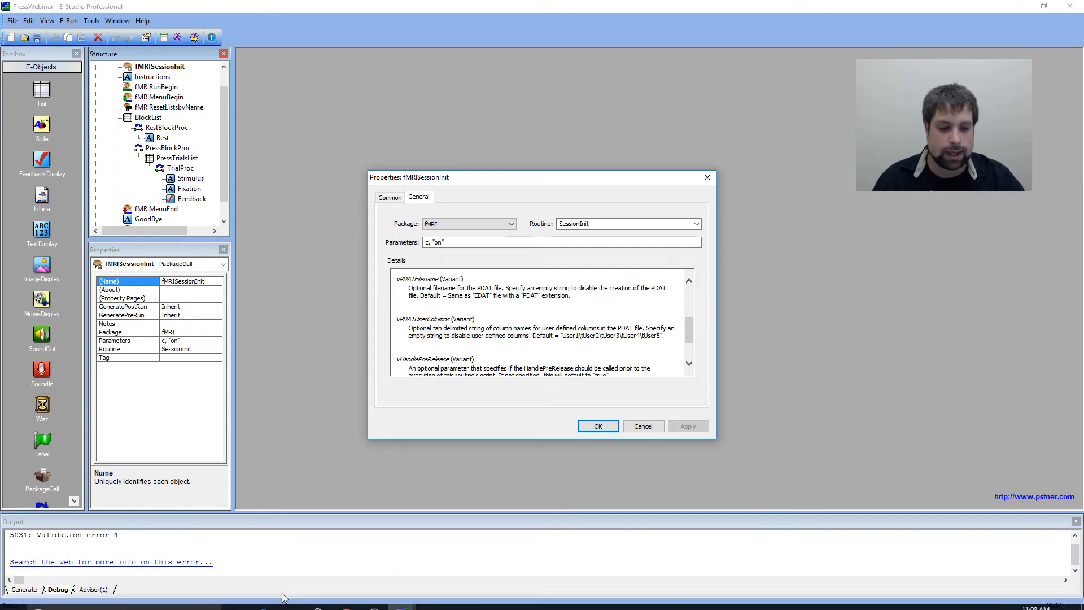
Review the User1 and RESP to RTTime rows in the manual again, then accept and close the fMRISessionInit properties.
left_click(264, 598)
left_click_drag(281, 432, 489, 432)
left_click(521, 431)
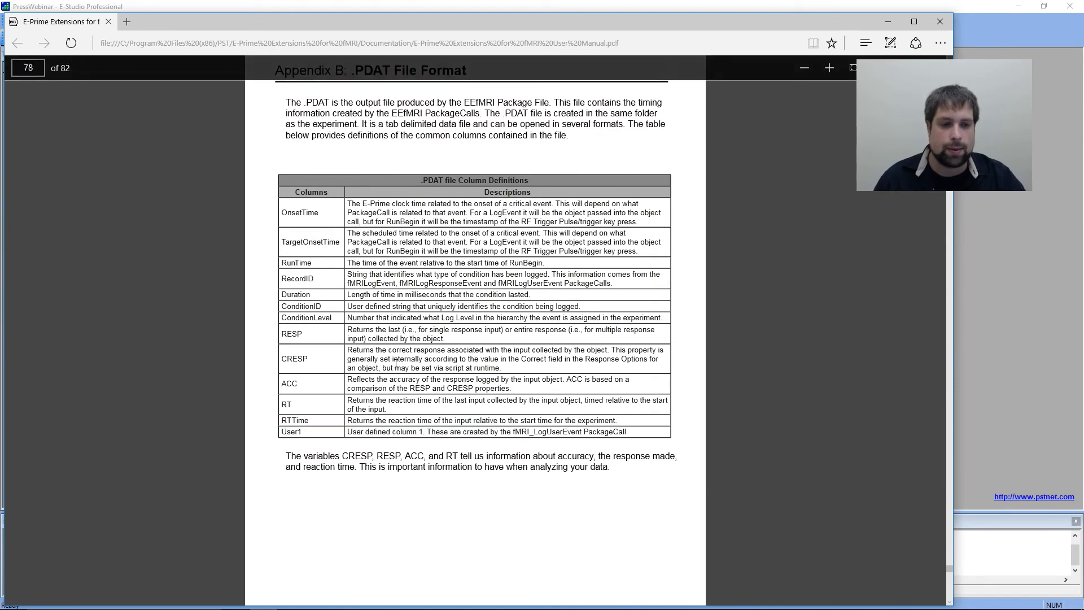
left_click_drag(280, 333, 331, 419)
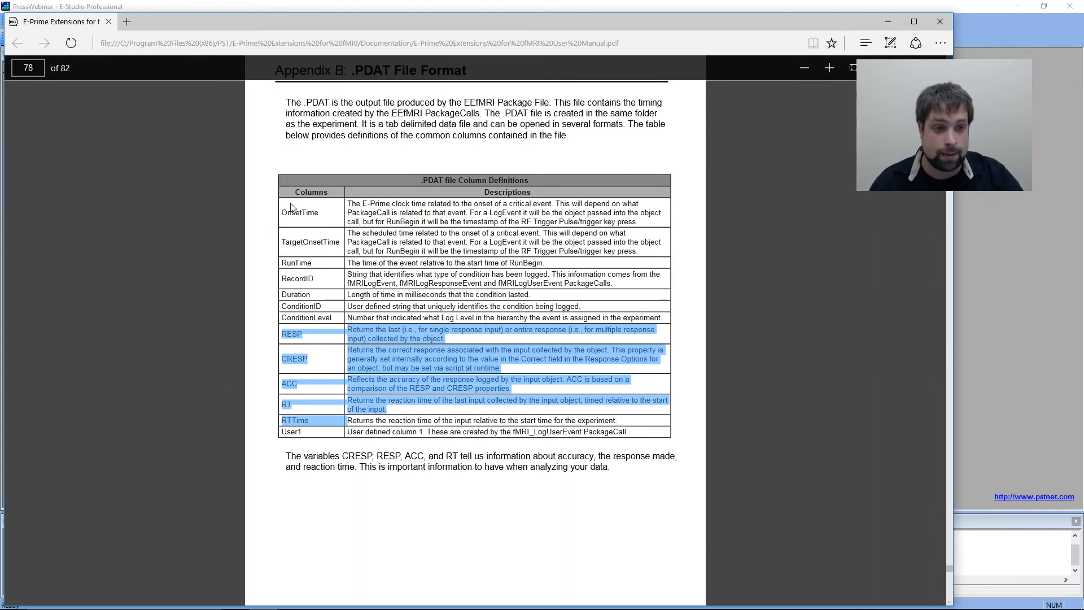
left_click(889, 22)
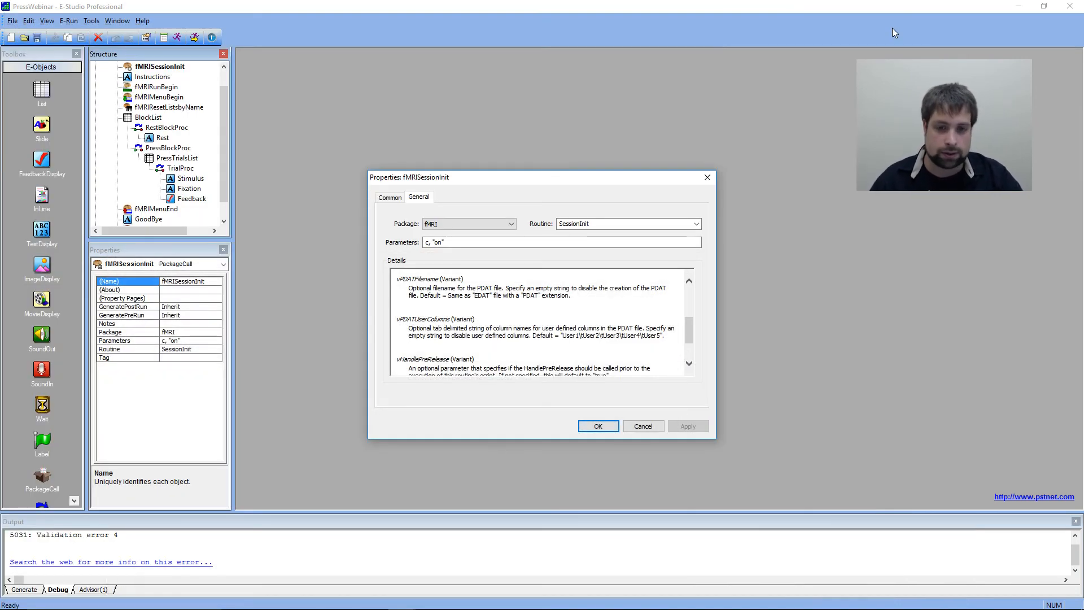
left_click(599, 426)
Open RestBlockProc and add a PackageCall after the Rest object.
double_click(168, 127)
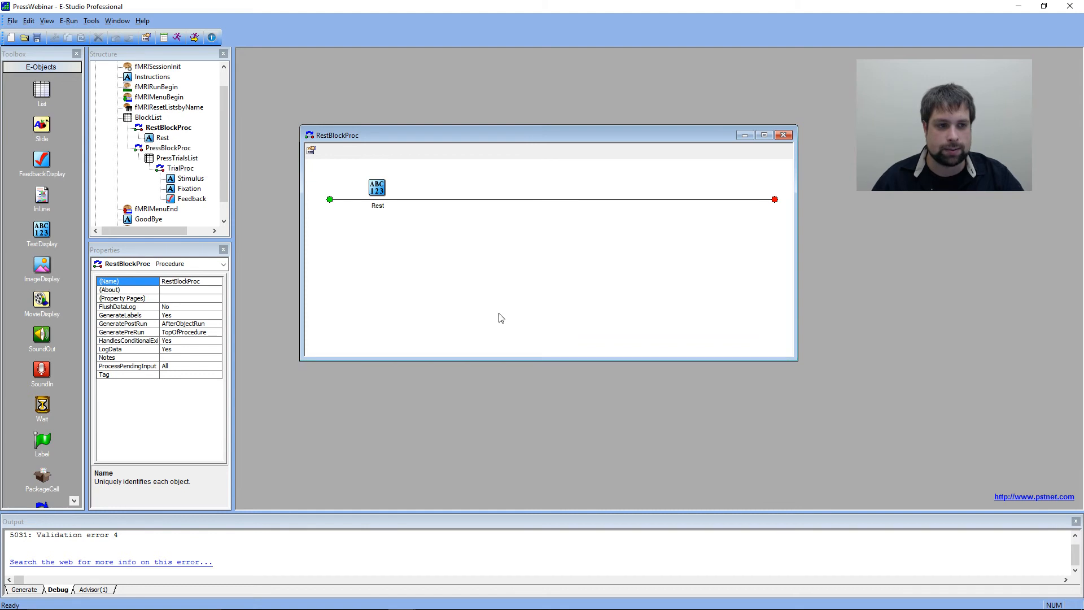
left_click(376, 192)
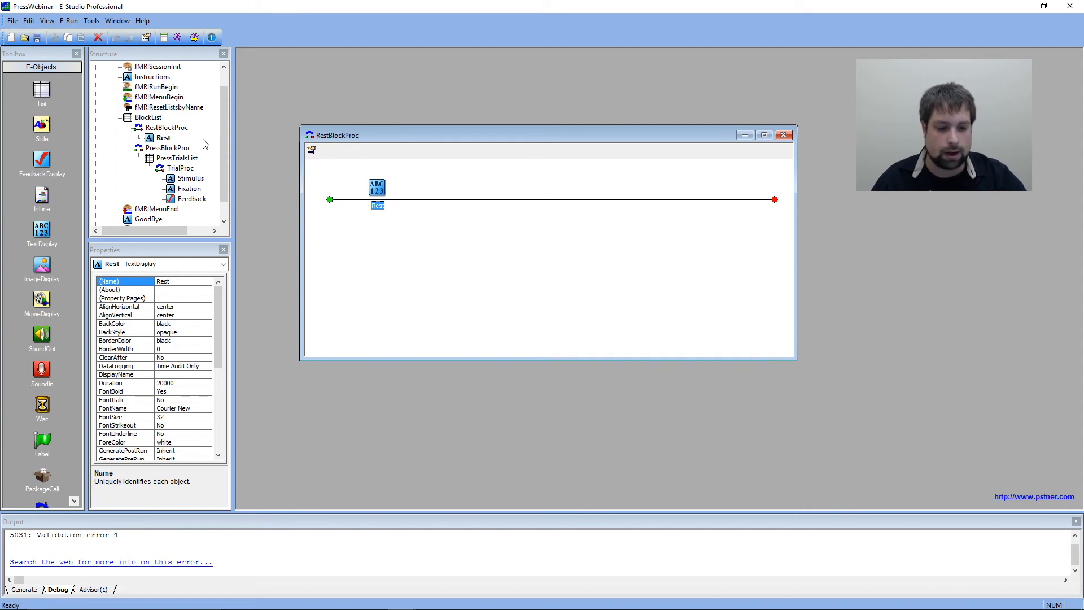
left_click(382, 232)
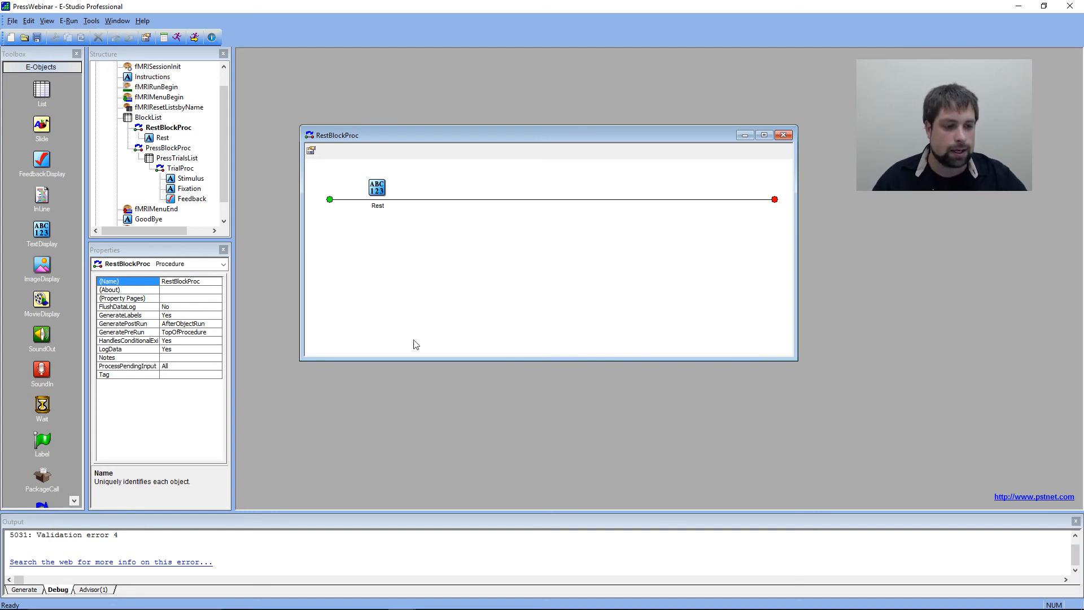
left_click_drag(42, 476, 492, 336)
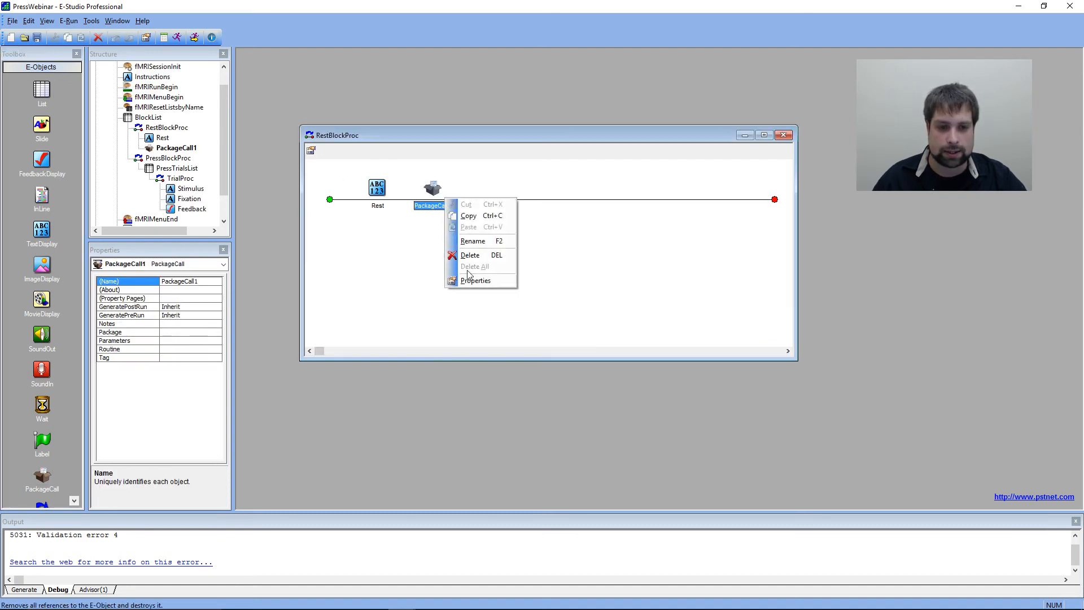
Rename the new PackageCall in RestBlockProc to fMRILogUserEventBlock.
left_click(480, 243)
type("fMRILogUserEen")
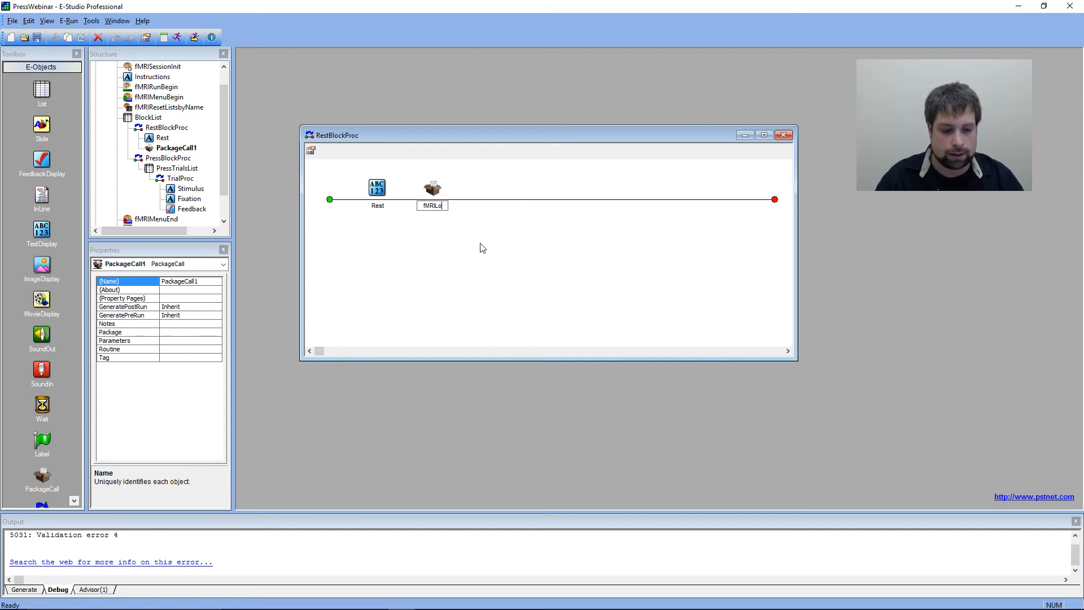
key("BackSpace")
key("BackSpace")
type("ventStart")
key("BackSpace")
key("BackSpace")
key("BackSpace")
key("BackSpace")
key("BackSpace")
type("Block")
key("Return")
Open the fMRILogUserEventBlock properties and set its package to fMRI and its routine to LogUserEvent.
left_click(373, 189)
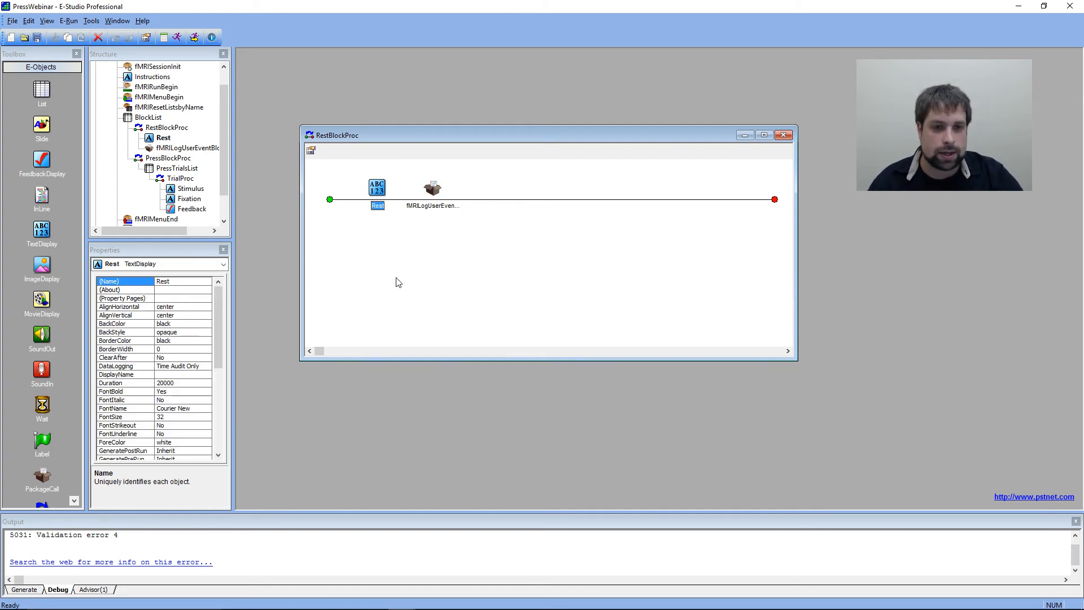
double_click(427, 192)
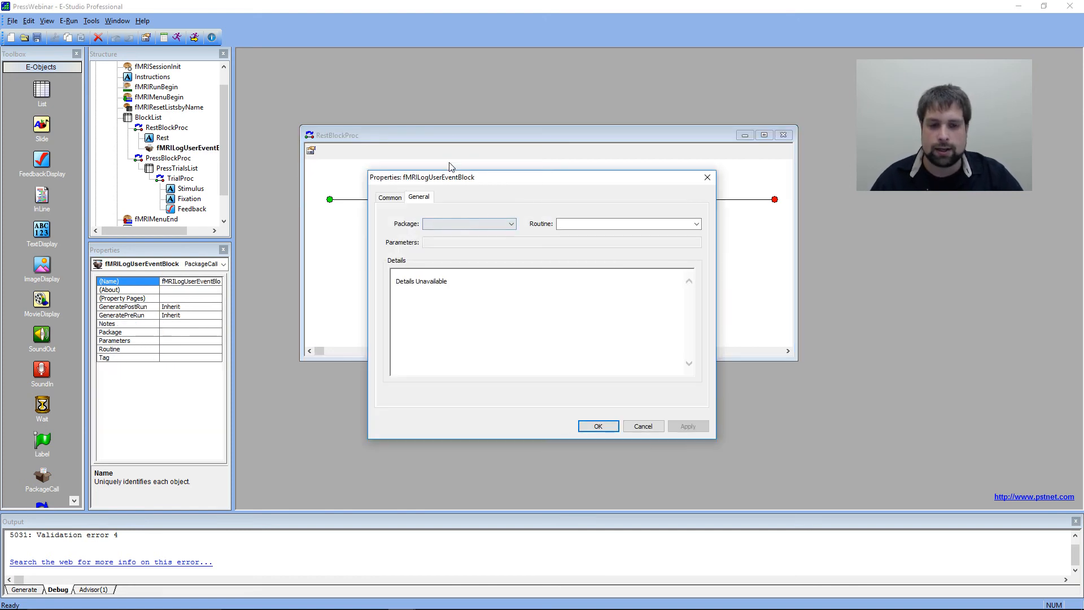
left_click(472, 224)
left_click(472, 236)
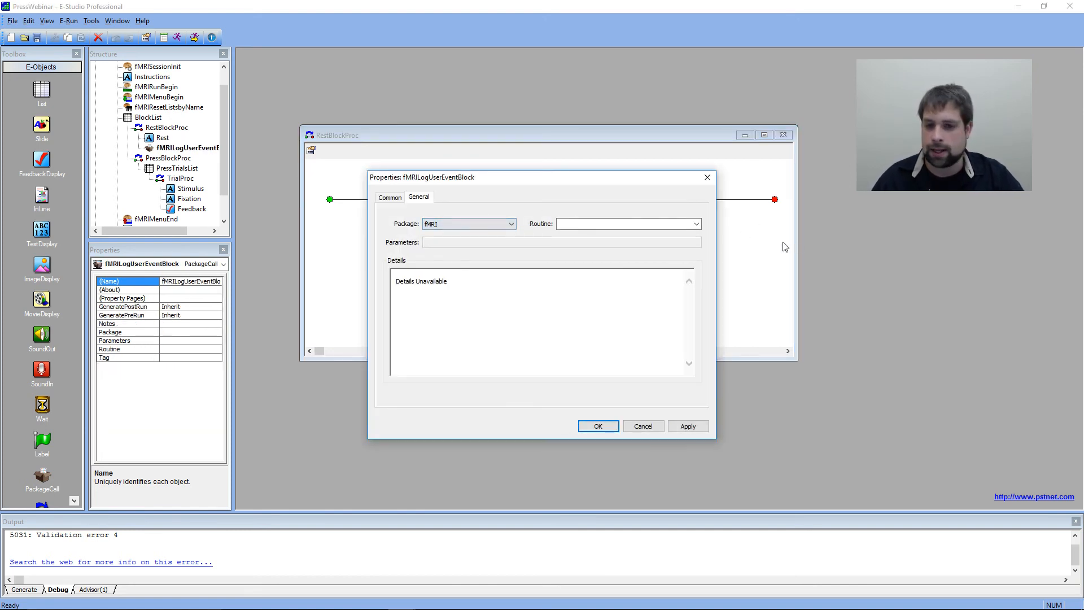
left_click(697, 224)
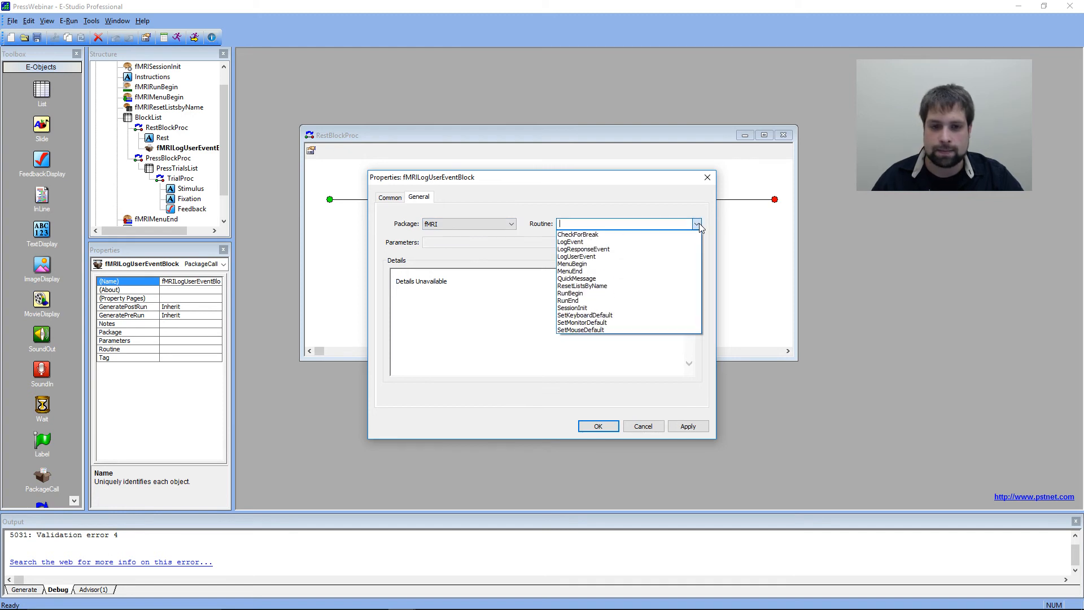
left_click(643, 256)
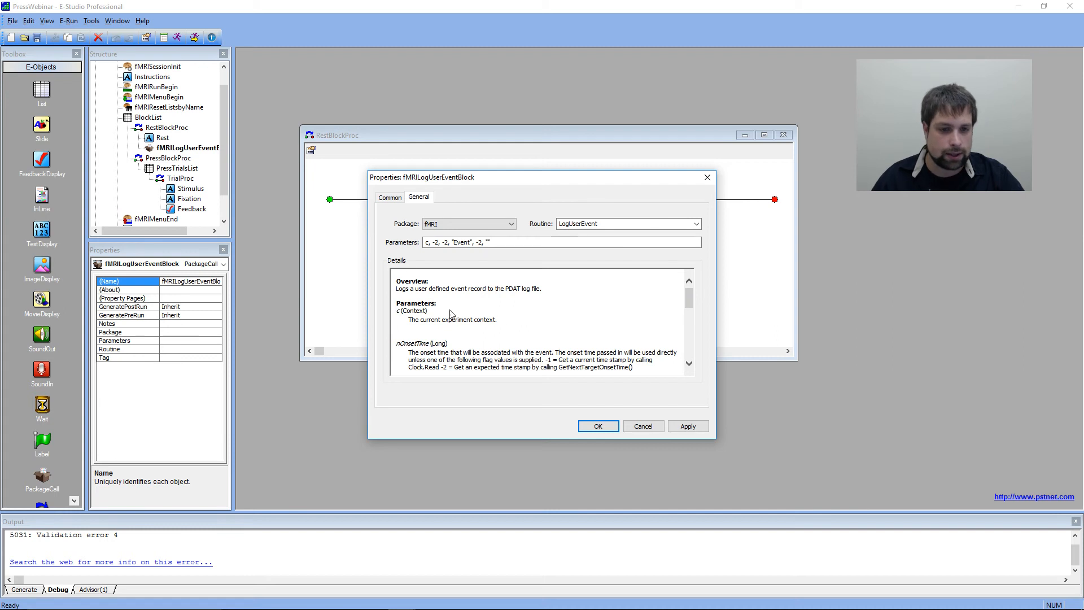
Compare the default LogUserEvent parameters with the routine's details, examining the description of the context parameter c.
left_click(515, 242)
left_click_drag(515, 242, 425, 244)
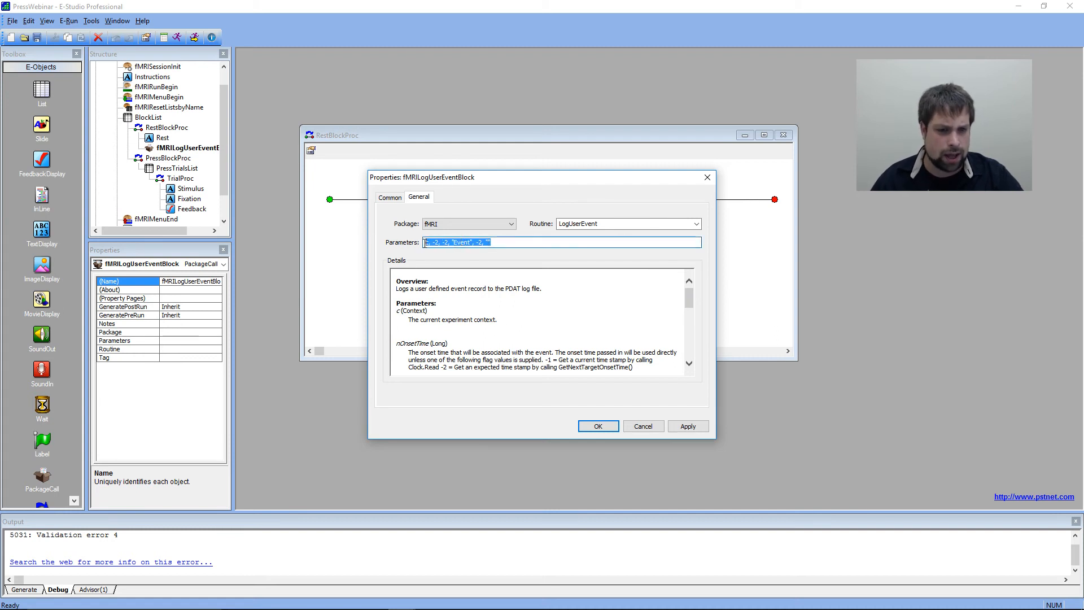
left_click(498, 243)
scroll(551, 332, "down", 3)
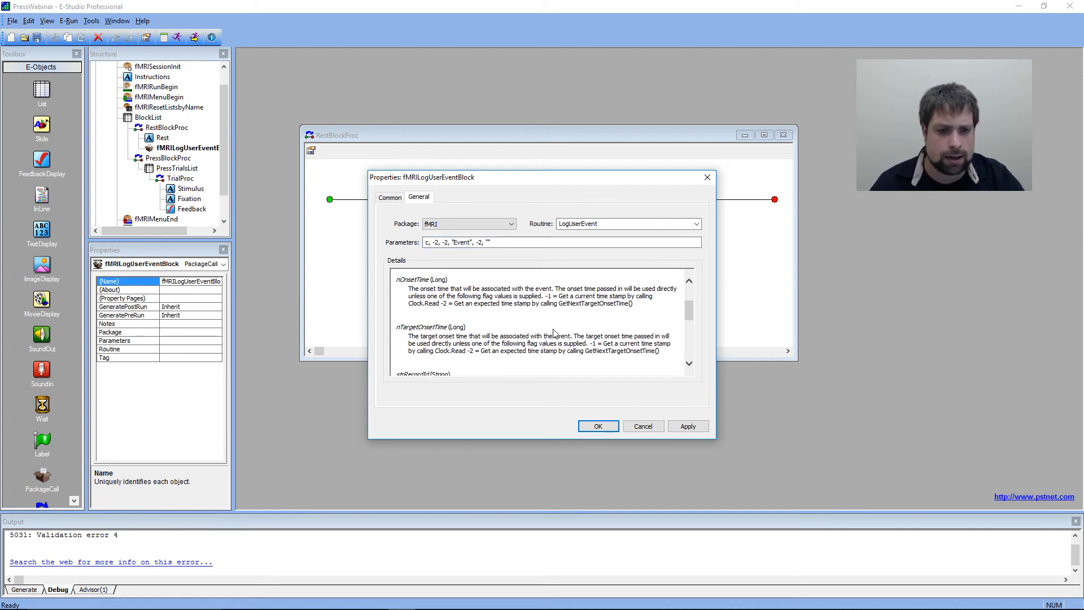
scroll(553, 333, "up", 3)
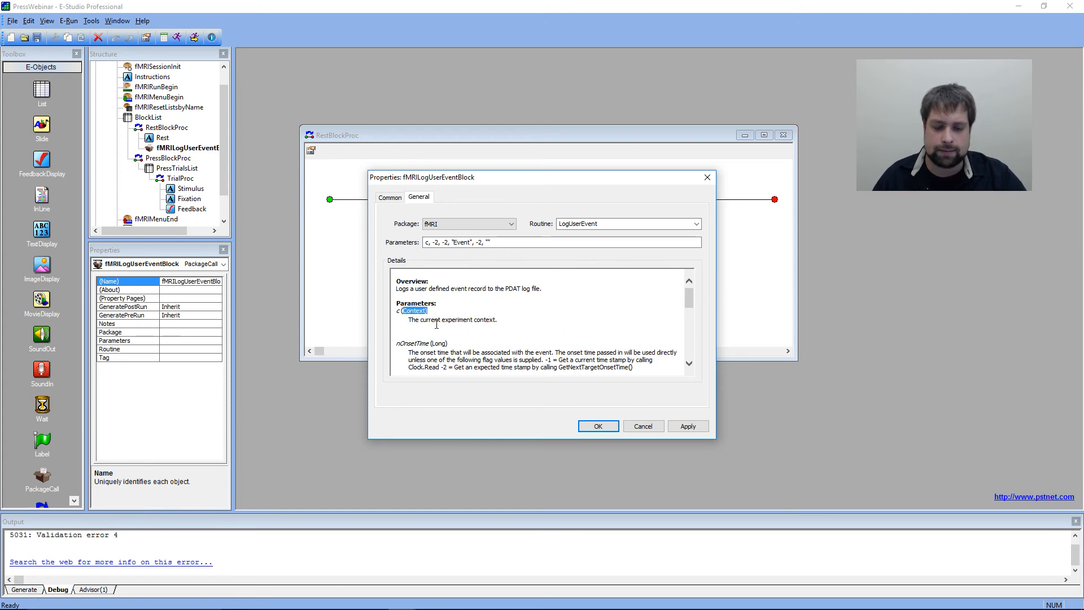
scroll(529, 314, "down", 2)
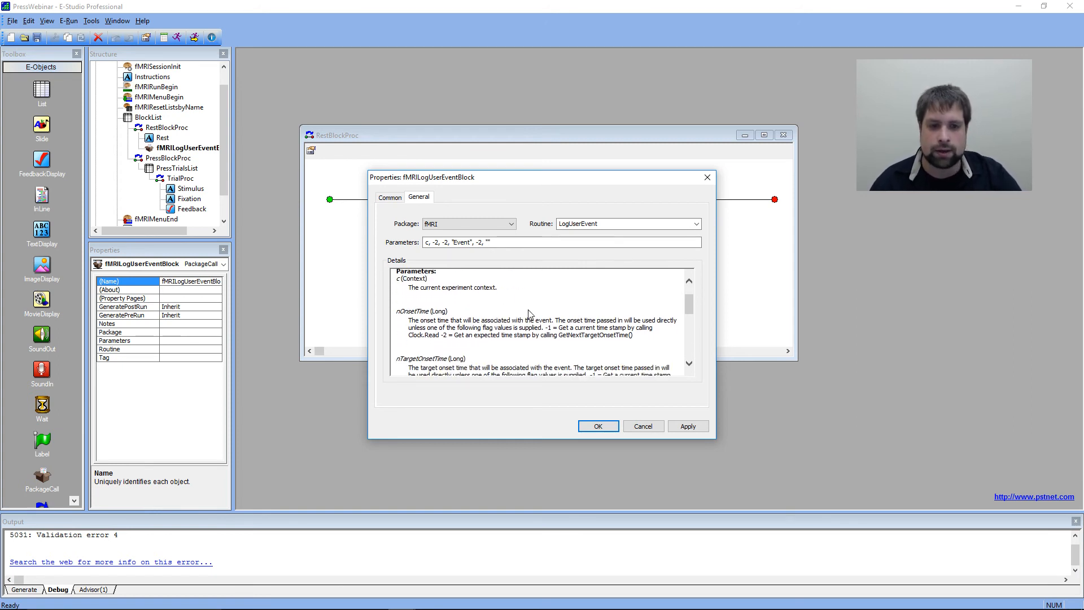
left_click_drag(431, 242, 424, 243)
left_click(429, 243)
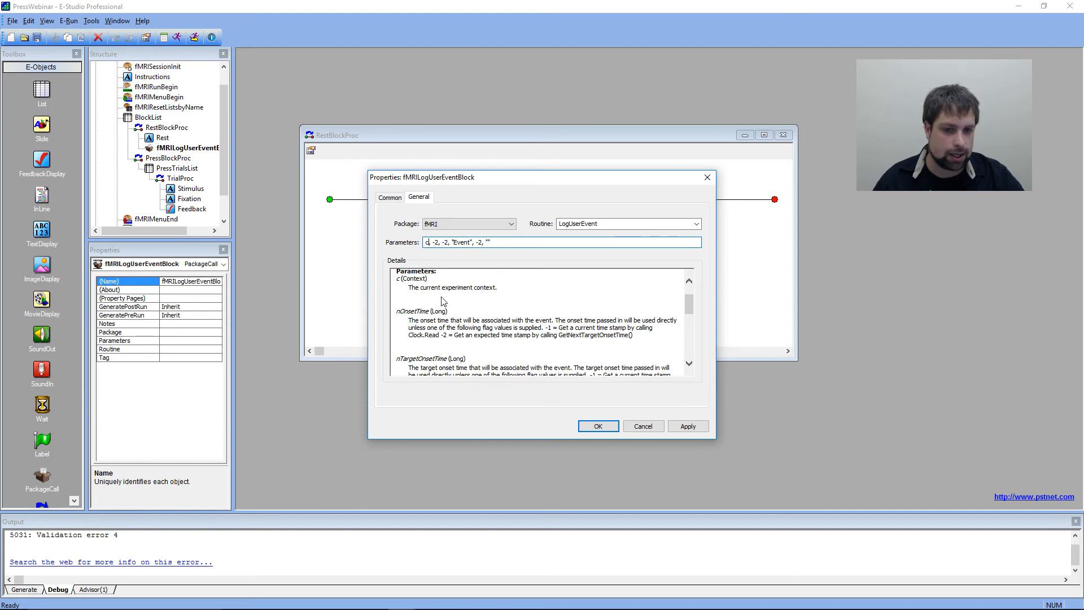
scroll(516, 330, "down", 1)
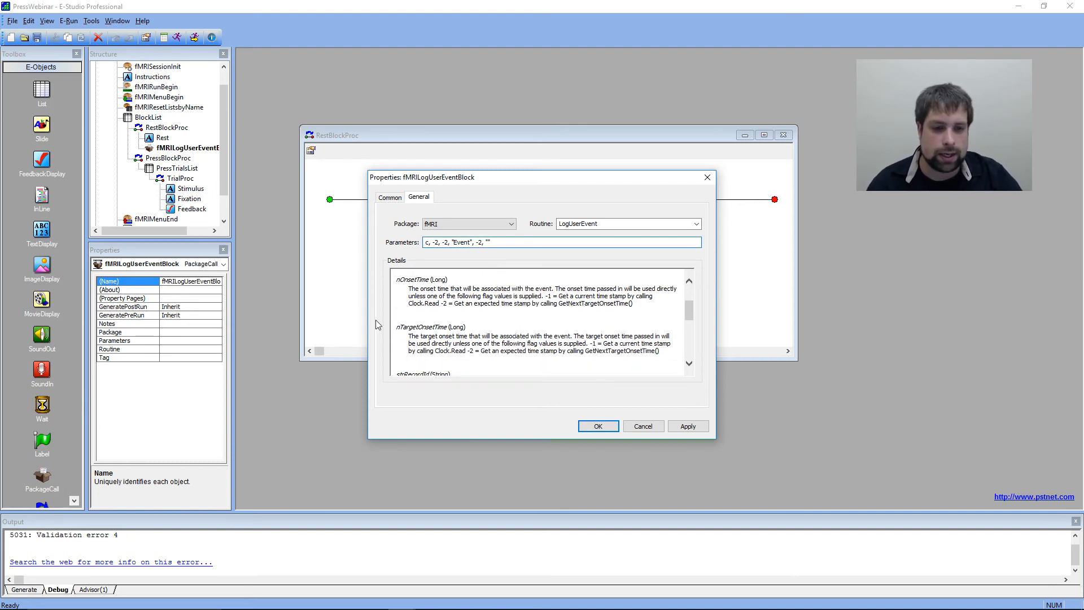
Examine the nOnsetTime description, including its -1 and -2 flag values and the GetNextTargetOnsetTime call.
left_click_drag(409, 289, 551, 289)
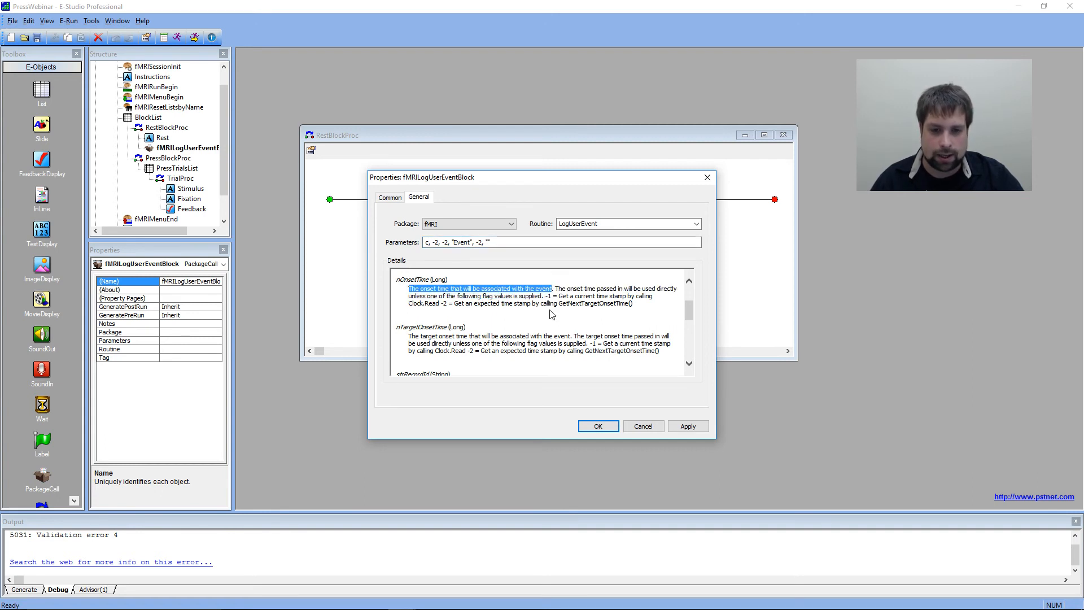
left_click(443, 304)
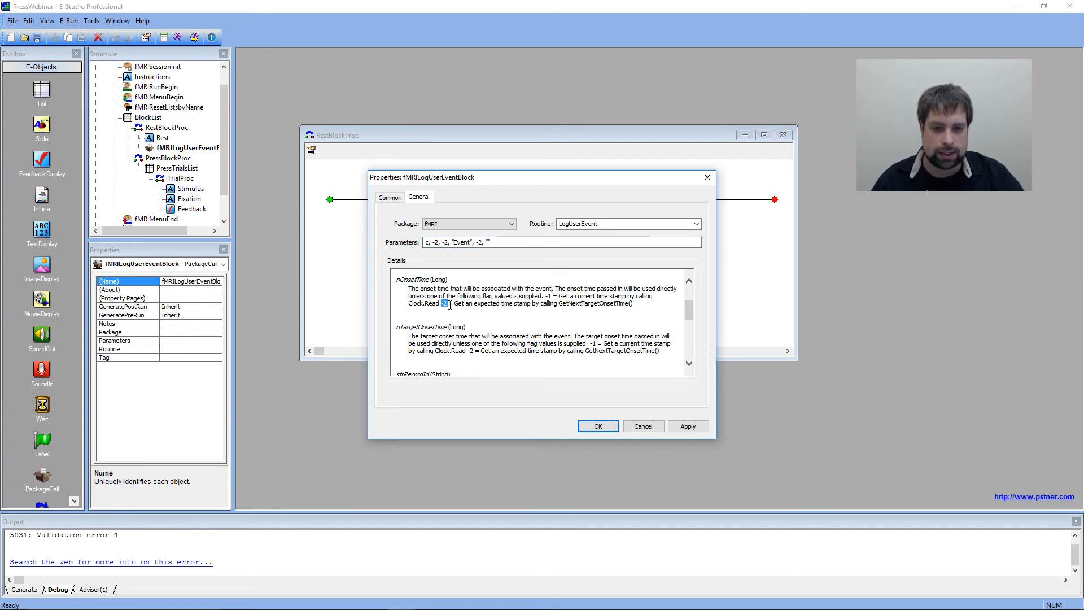
left_click_drag(443, 303, 628, 304)
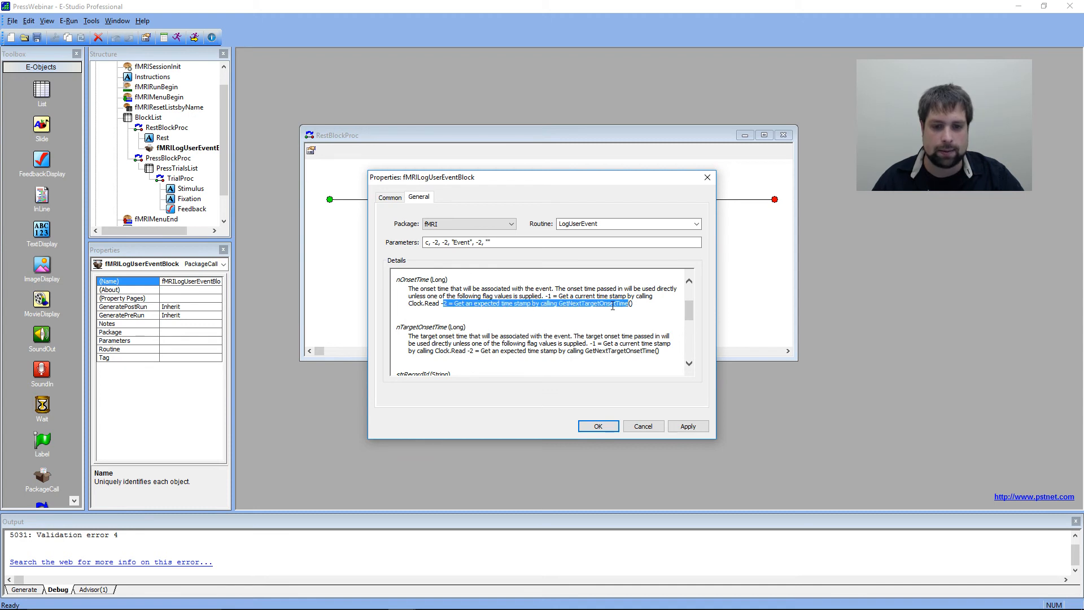
left_click_drag(547, 296, 627, 304)
left_click_drag(541, 312, 629, 304)
left_click(442, 306)
left_click(627, 325)
double_click(571, 305)
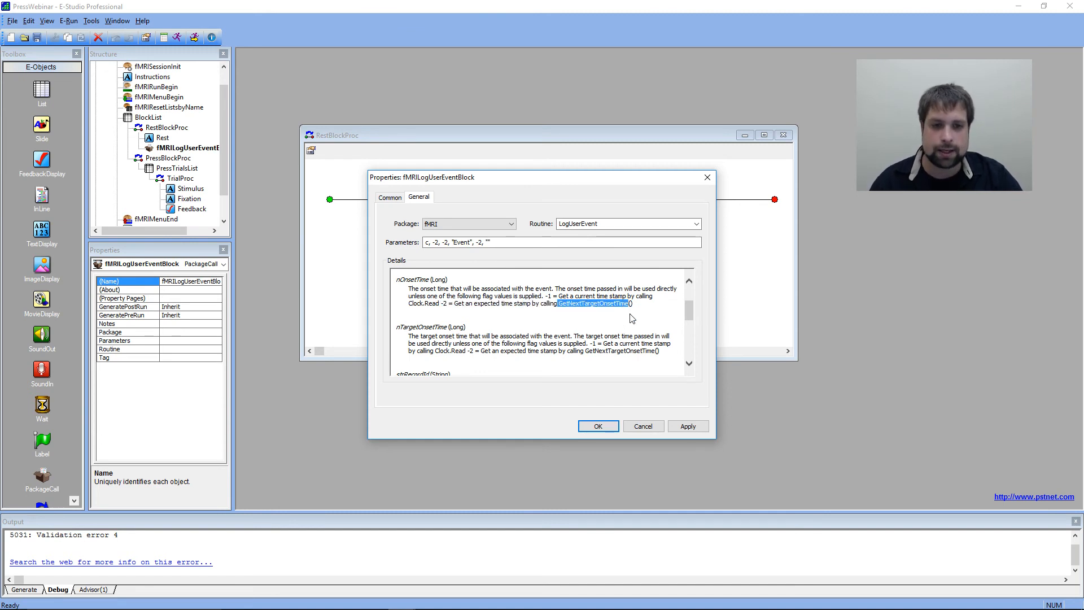
Read the nTargetOnsetTime description and its -2 flag for an expected time stamp.
scroll(547, 342, "down", 1)
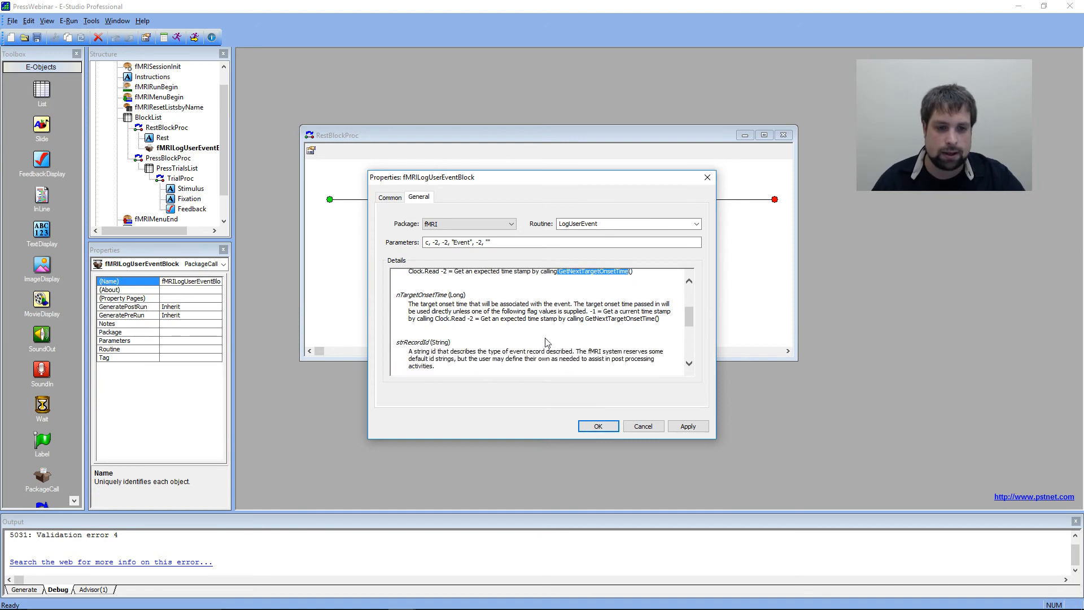
left_click_drag(409, 305, 662, 322)
left_click(662, 325)
scroll(503, 319, "up", 1)
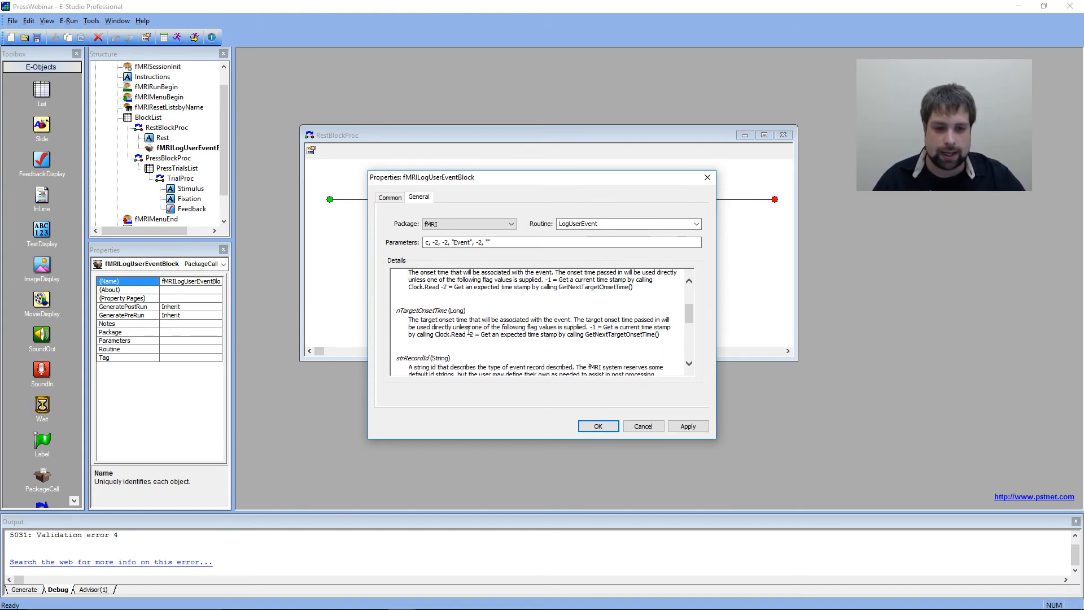
left_click_drag(455, 335, 475, 337)
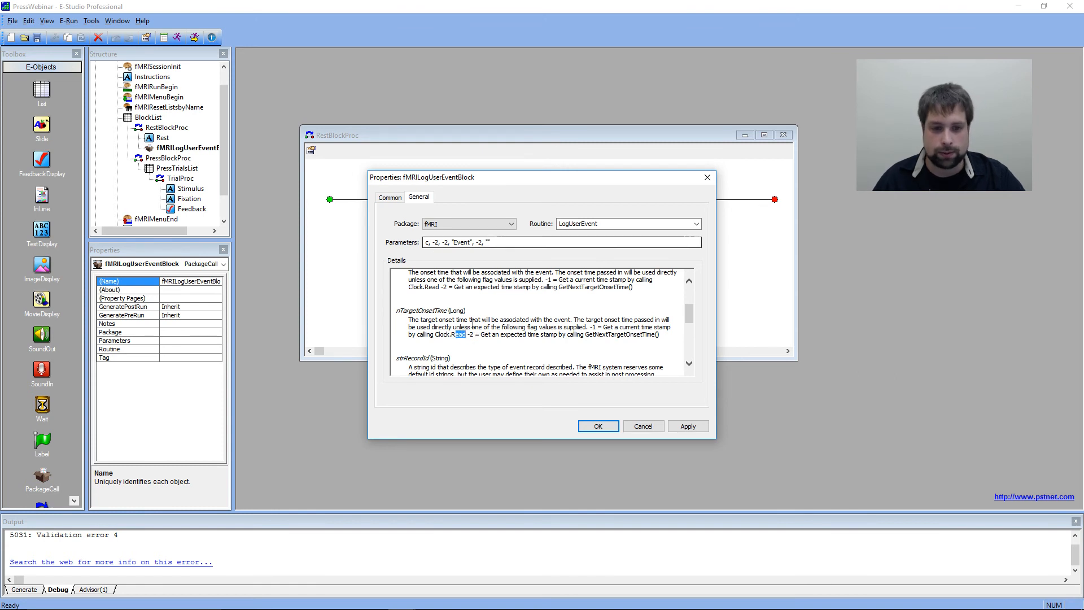
left_click_drag(467, 335, 639, 339)
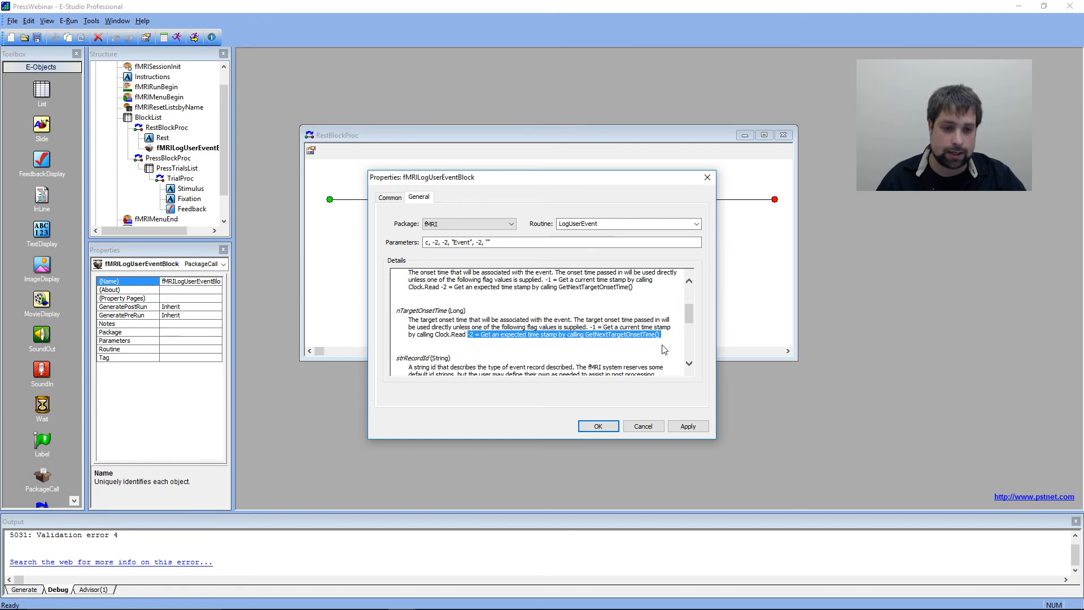
Check the strRecordId description and set the record ID in the LogUserEvent parameters to "Rest".
scroll(580, 361, "down", 3)
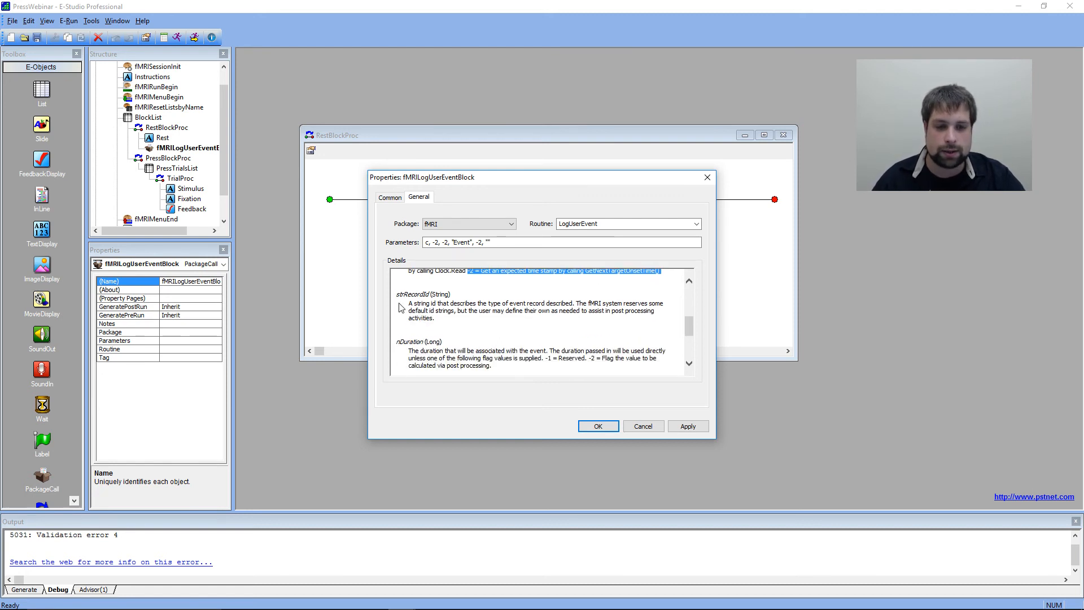
left_click(411, 303)
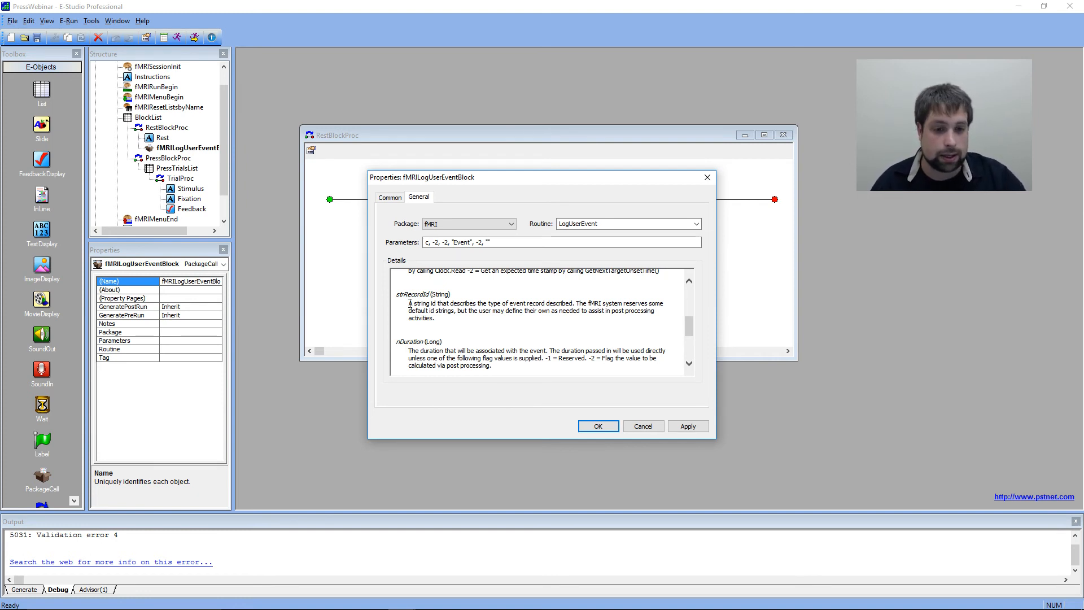
left_click_drag(411, 303, 573, 305)
left_click(573, 336)
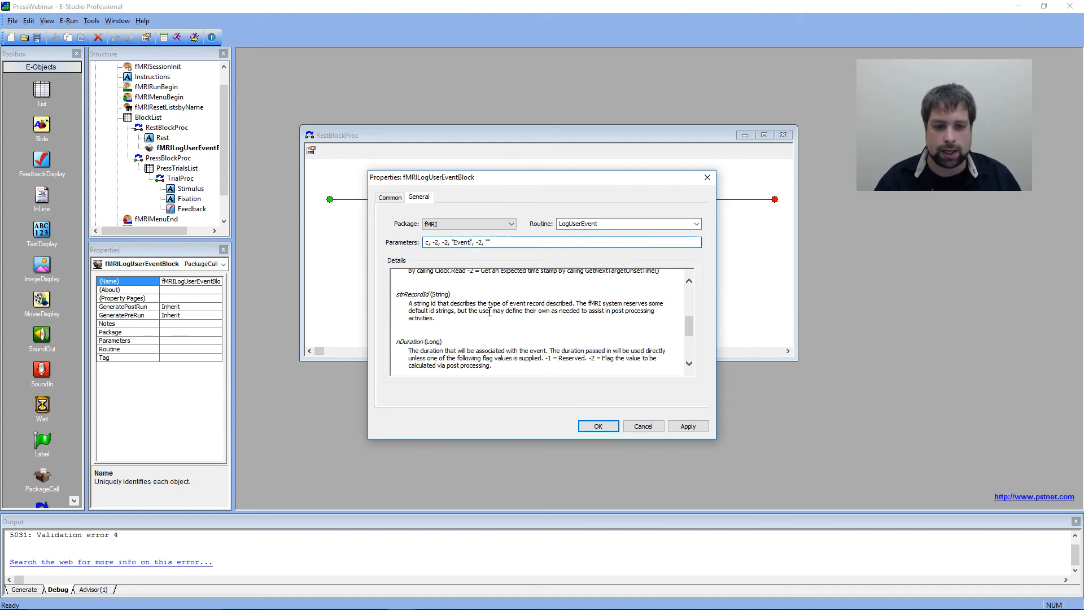
double_click(461, 242)
type("Rest")
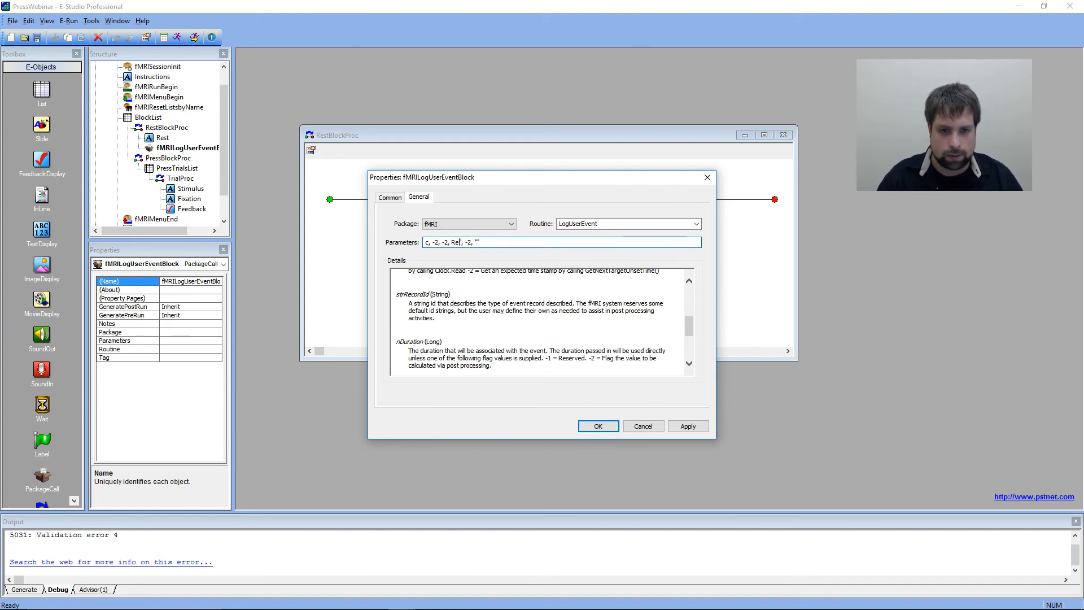
left_click(452, 242)
type("\"")
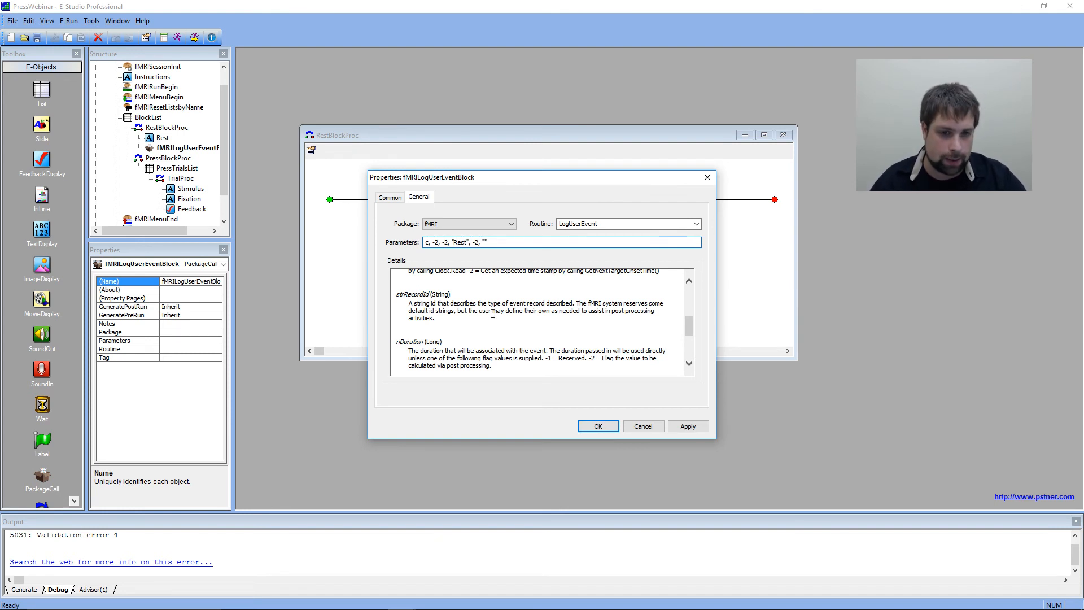
Examine the nDuration description with its -1 and -2 flags, and continue to the strConditionId and vUserDefinedData descriptions.
left_click(461, 333)
scroll(460, 334, "down", 1)
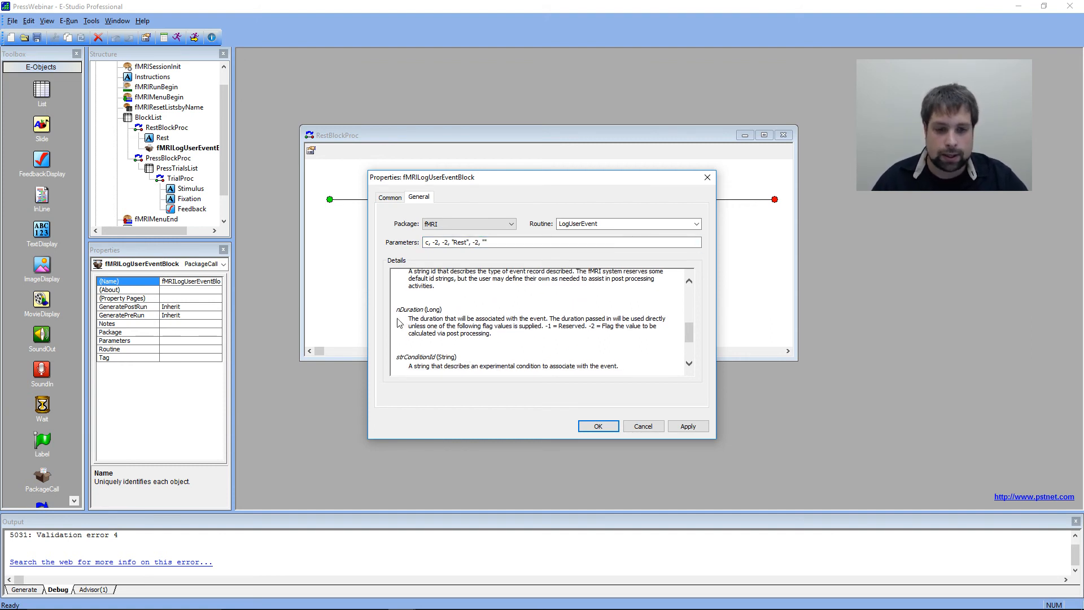
left_click_drag(409, 319, 439, 321)
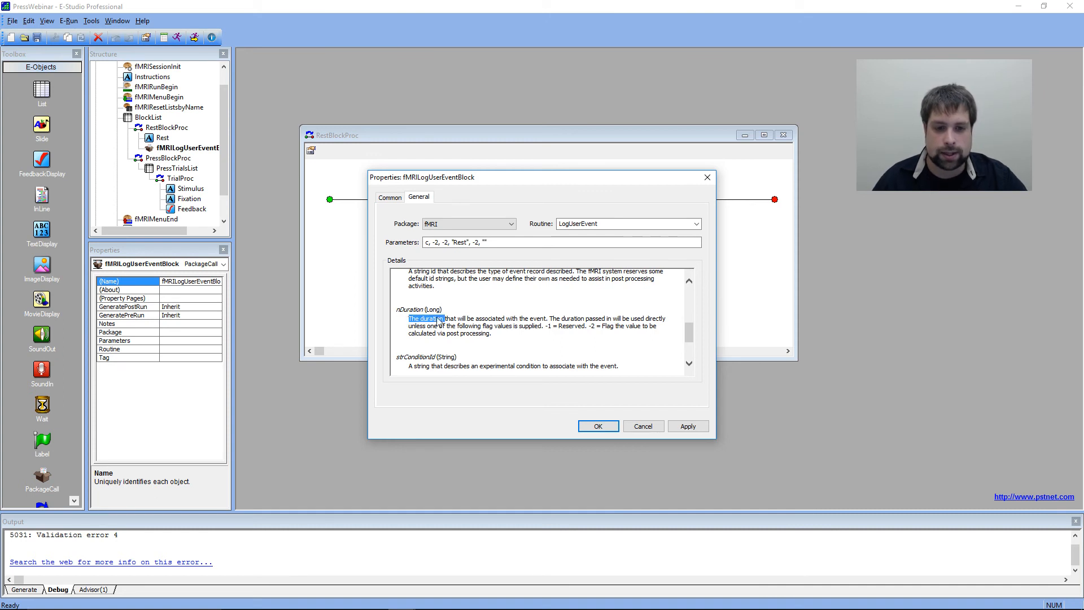
left_click(463, 319)
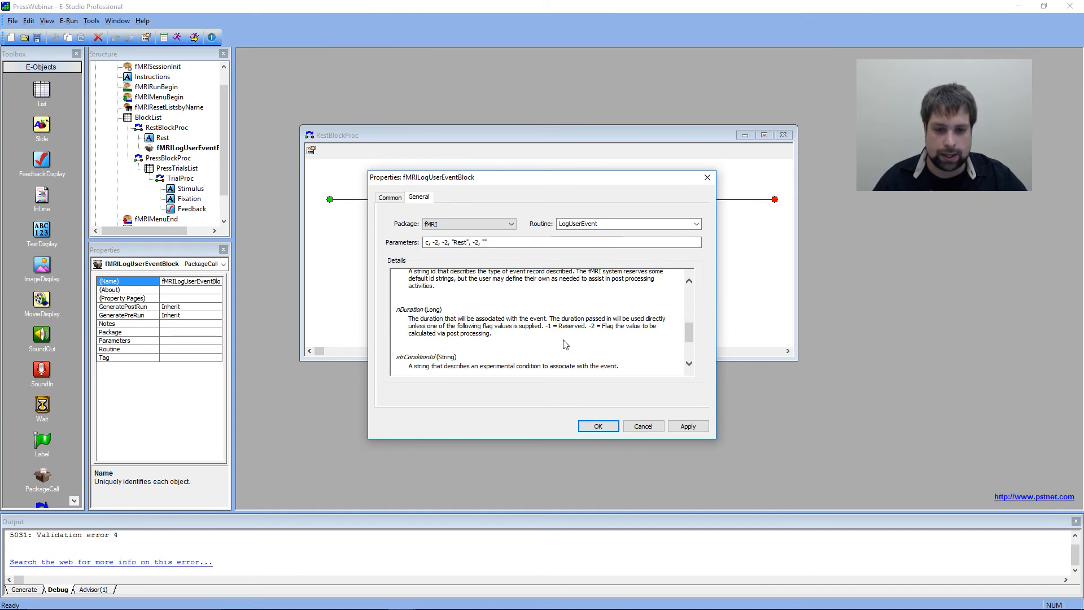
left_click_drag(589, 327, 649, 333)
left_click(618, 340)
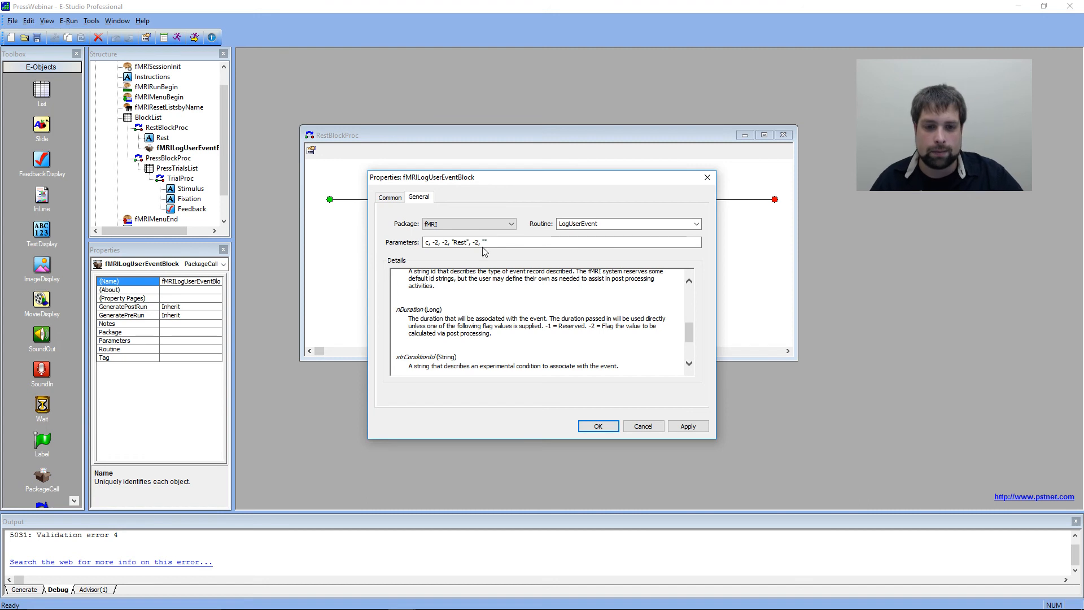
left_click_drag(545, 326, 585, 326)
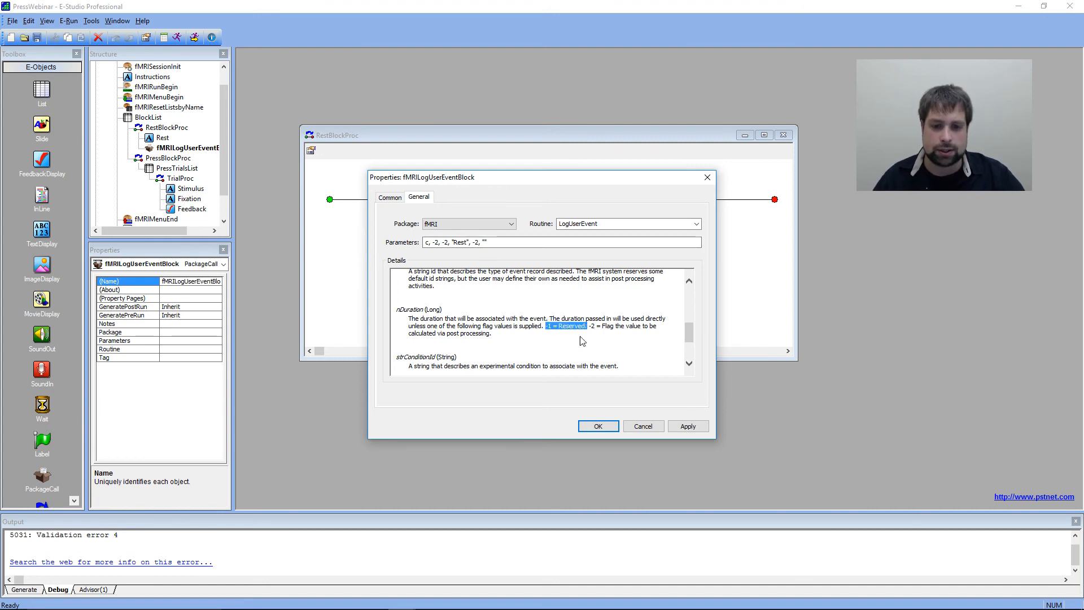
left_click(586, 366)
scroll(586, 366, "down", 2)
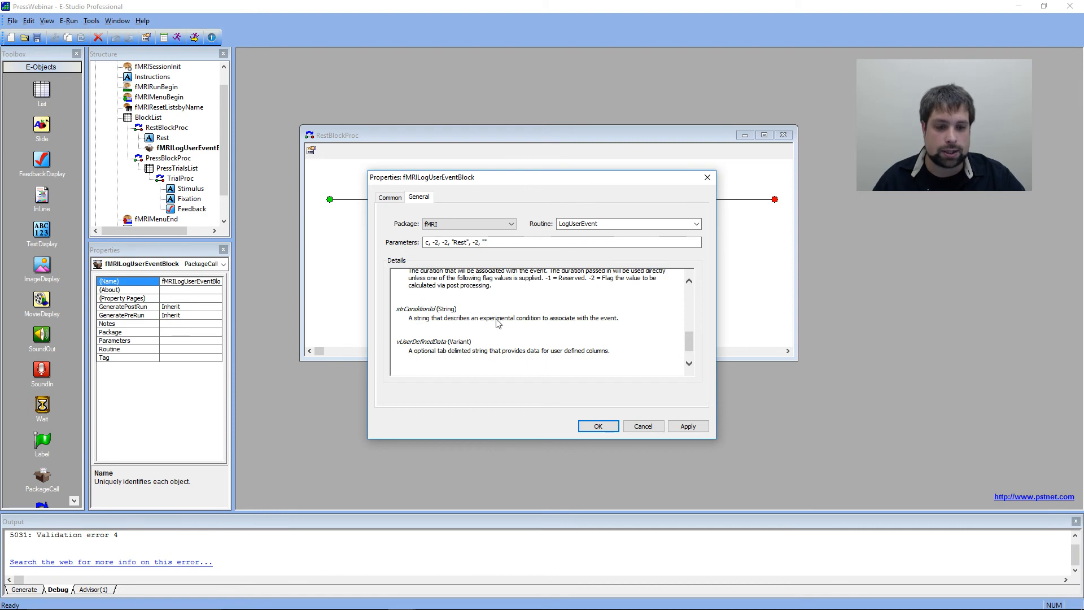
Review the RecordID and ConditionID definitions in the fMRI manual, and return to E-Studio to select "Rest" in the PackageCall parameters.
mouse_move(425, 595)
left_click(265, 601)
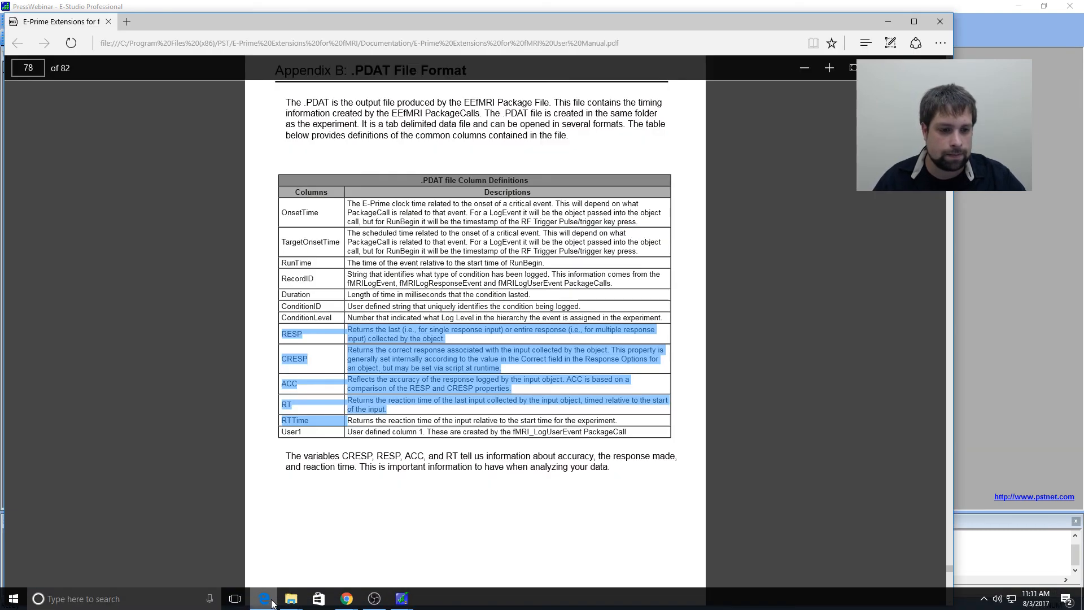
left_click(368, 360)
left_click_drag(281, 306, 501, 307)
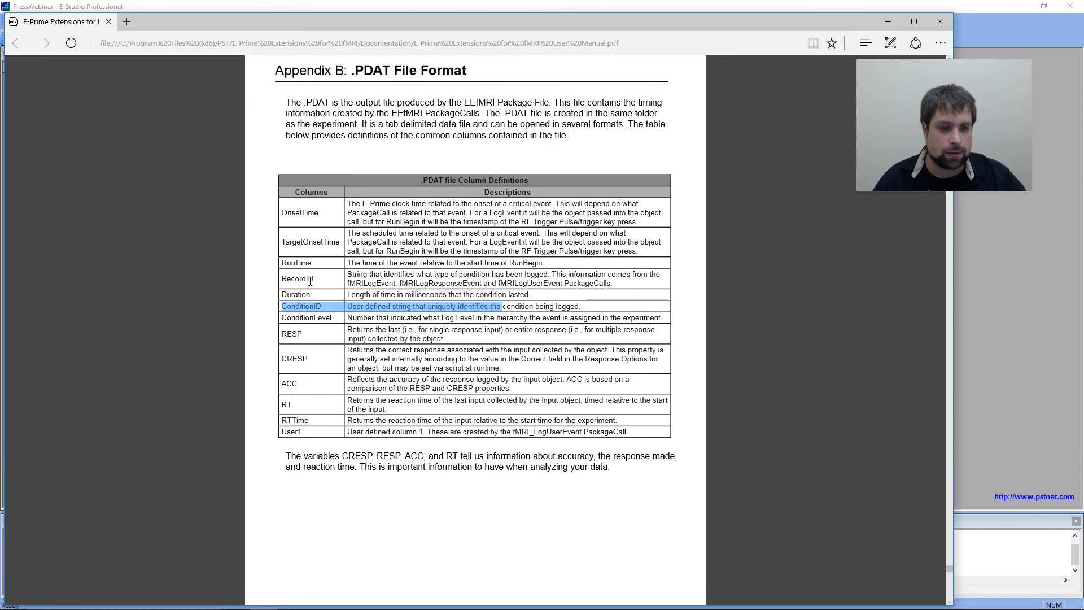
left_click_drag(282, 277, 369, 278)
left_click_drag(282, 307, 578, 306)
left_click(890, 41)
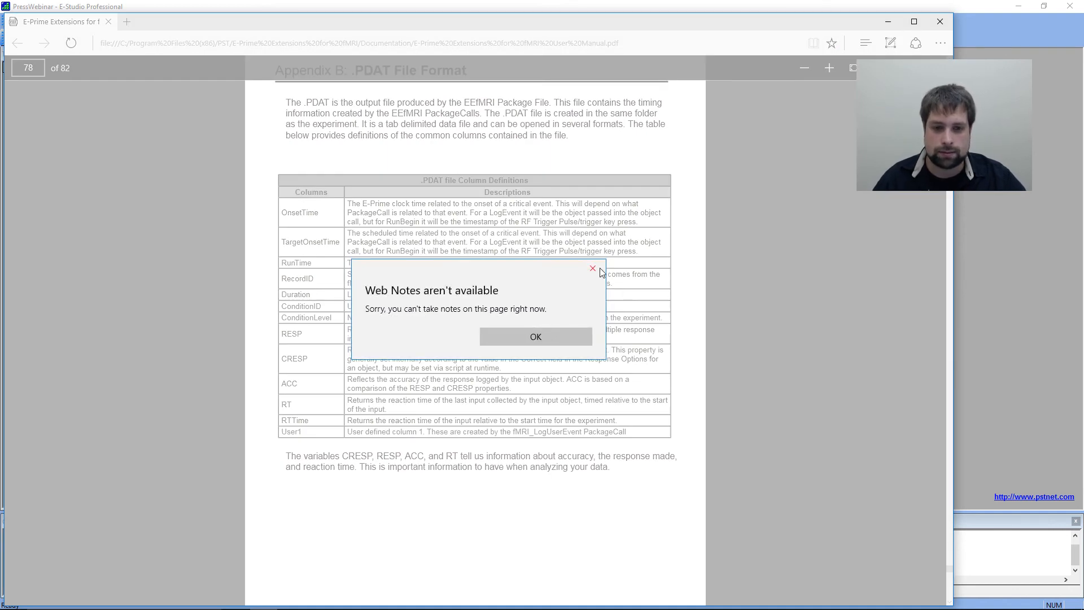
left_click(595, 264)
left_click(888, 22)
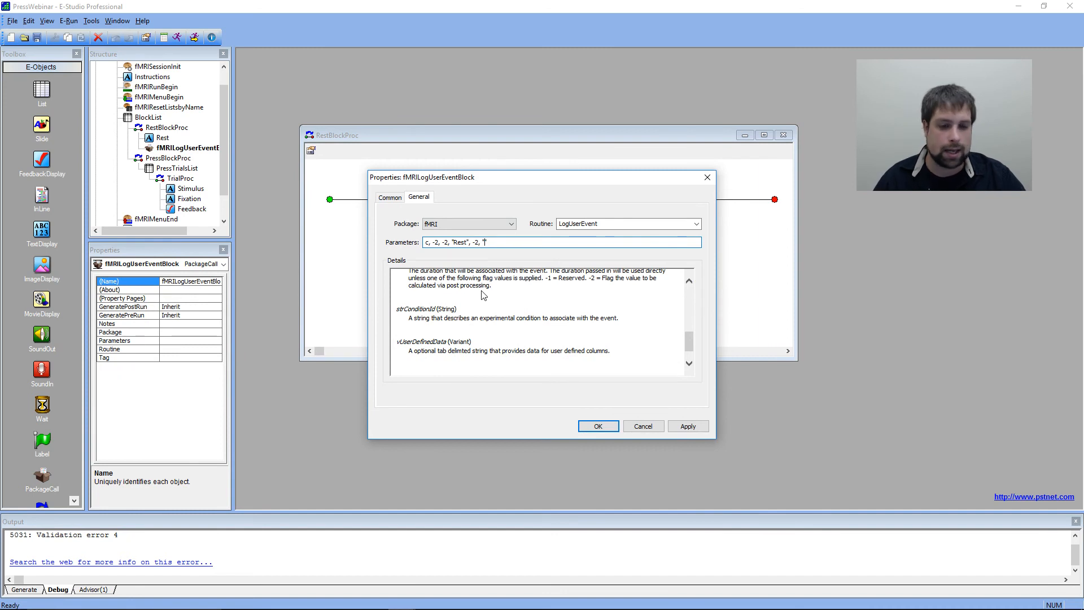
double_click(454, 243)
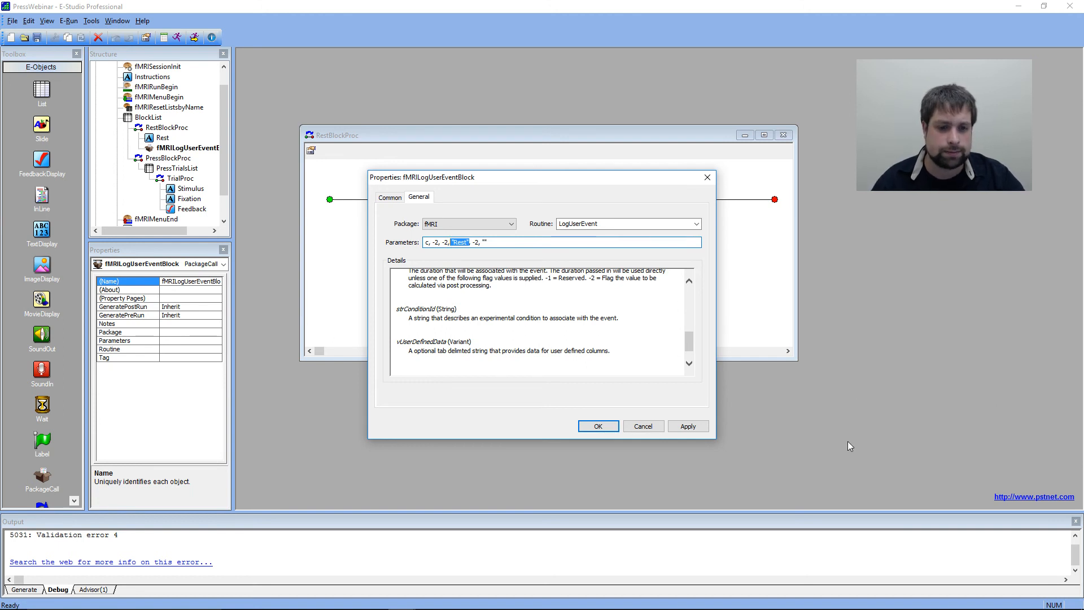
Read the vUserDefinedData description in the LogUserEvent routine details.
scroll(593, 343, "down", 1)
scroll(593, 343, "down", 1)
left_click(400, 316)
left_click_drag(609, 326, 423, 317)
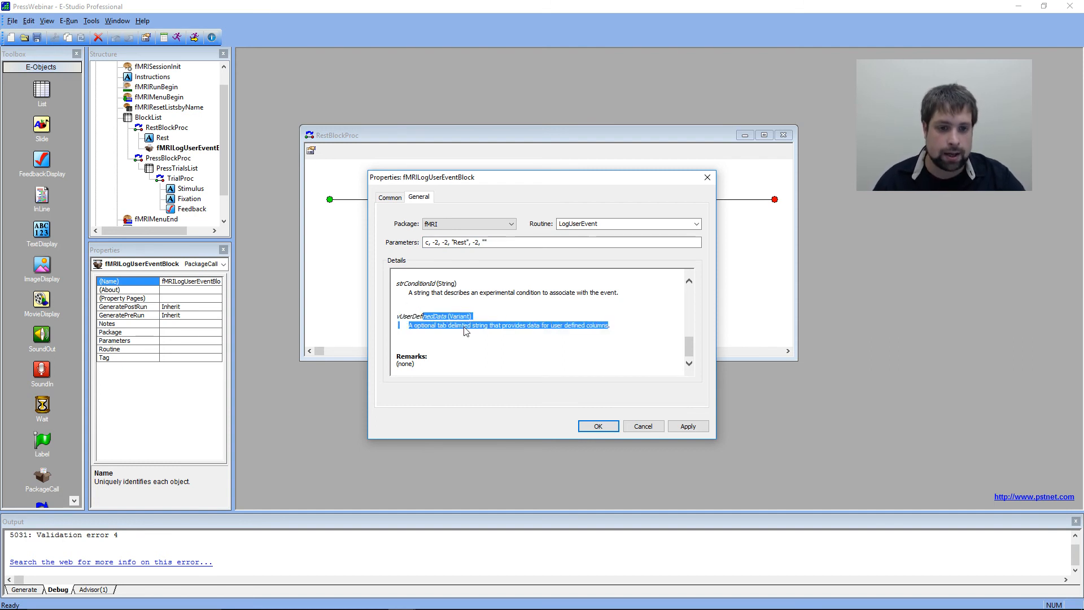
left_click_drag(615, 327, 397, 316)
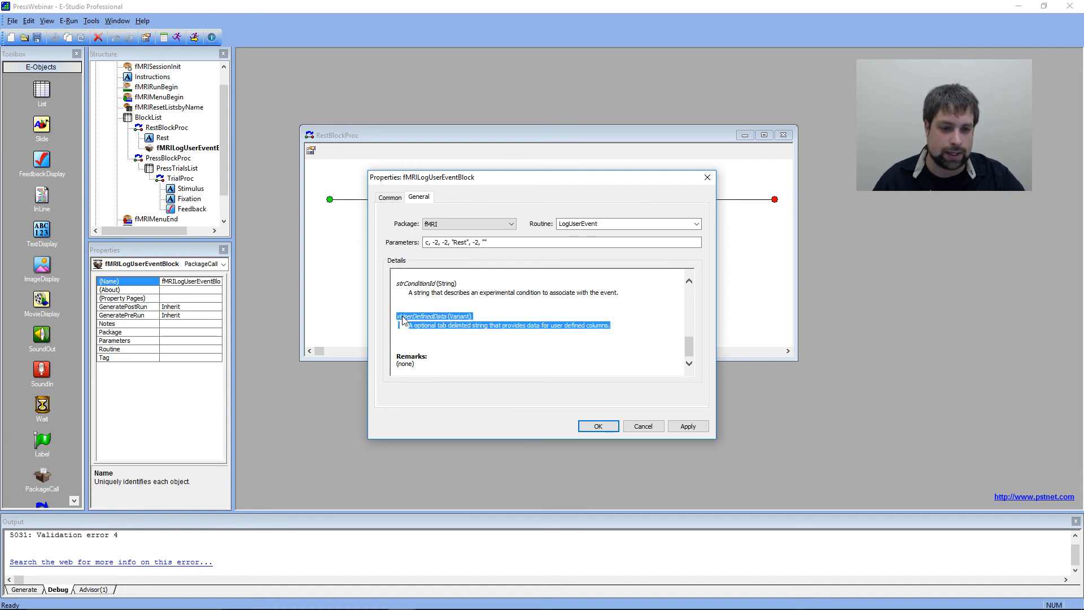
left_click(491, 343)
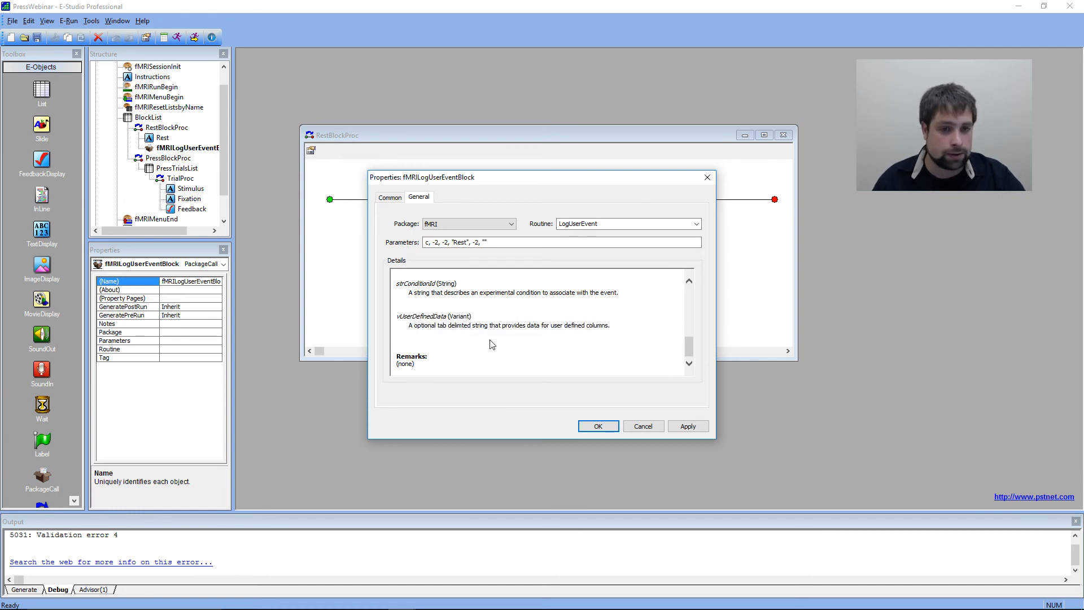
Apply the LogUserEvent settings to the fMRILogUserEventBlock PackageCall and close the RestBlockProc procedure.
left_click(703, 426)
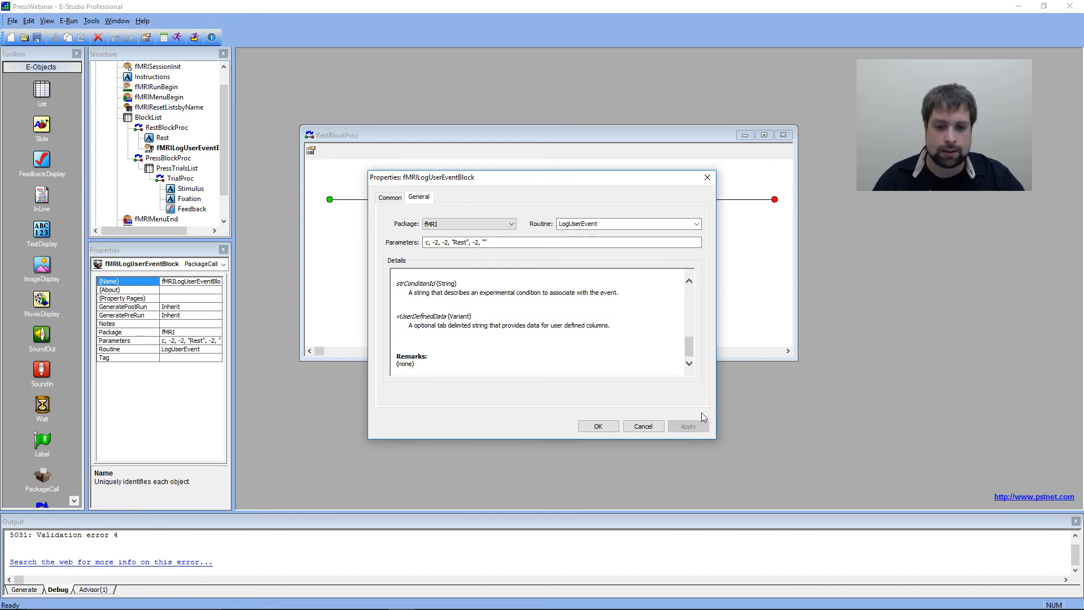
left_click(598, 426)
left_click(378, 262)
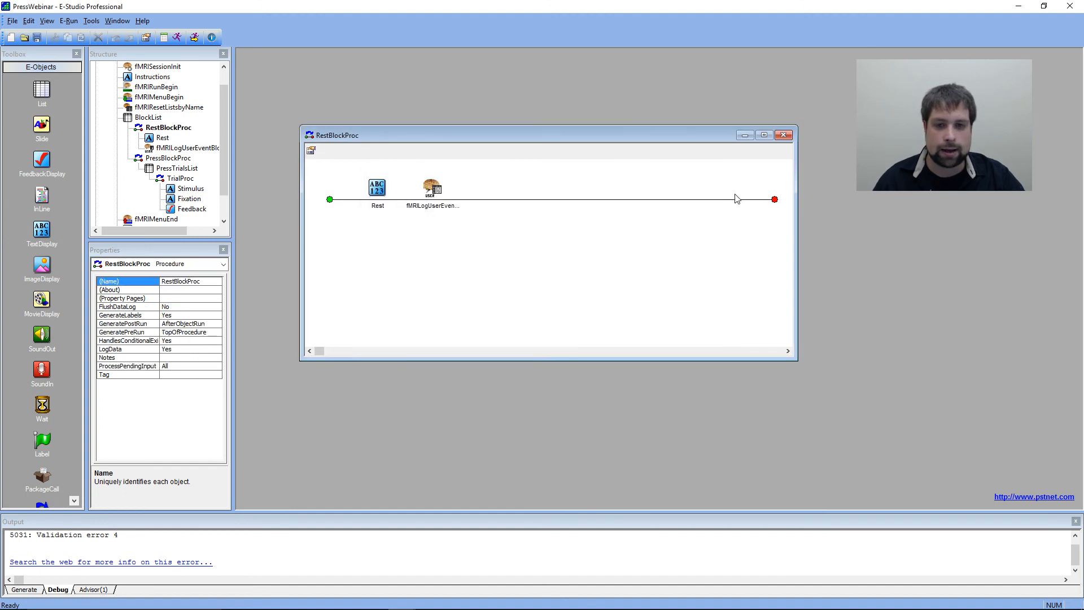
left_click(784, 135)
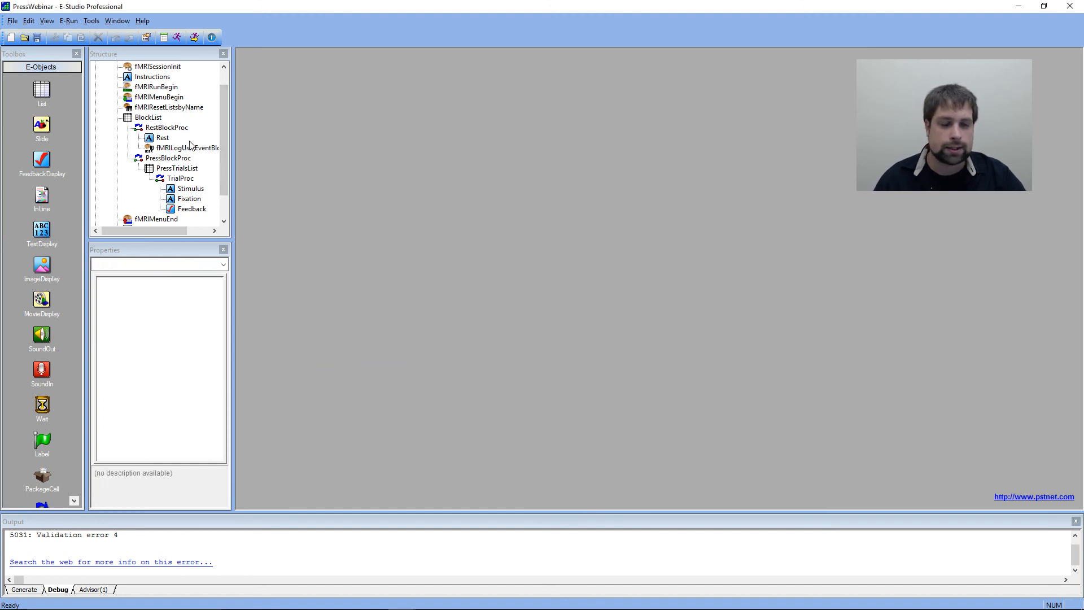
Add a PackageCall after Feedback in TrialProc and rename it fMRILogResponseEvent.
left_click(161, 138)
left_click_drag(223, 128, 224, 170)
mouse_move(201, 163)
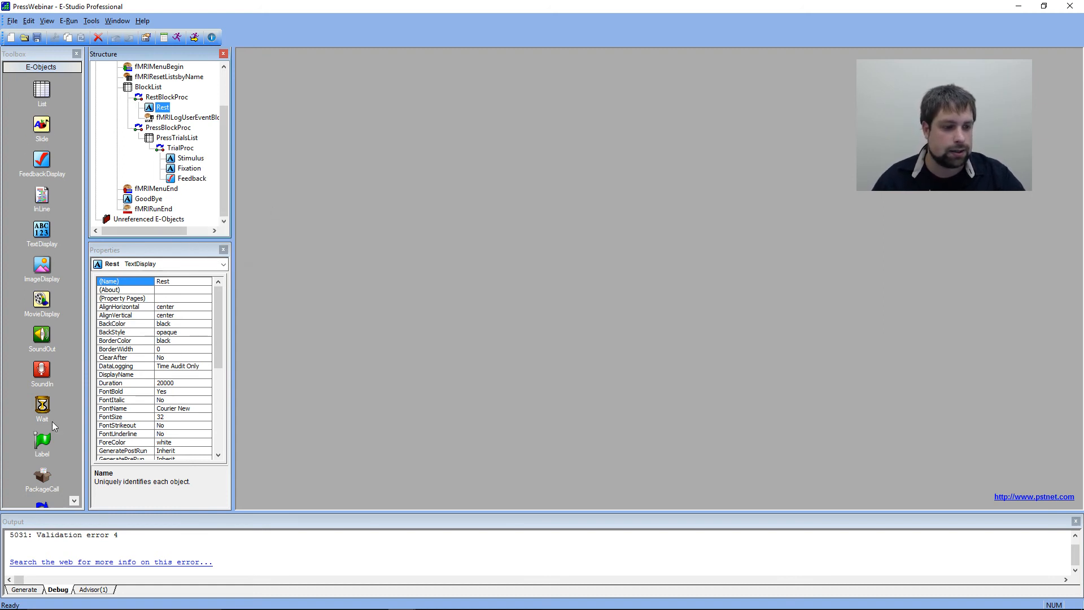
left_click(176, 148)
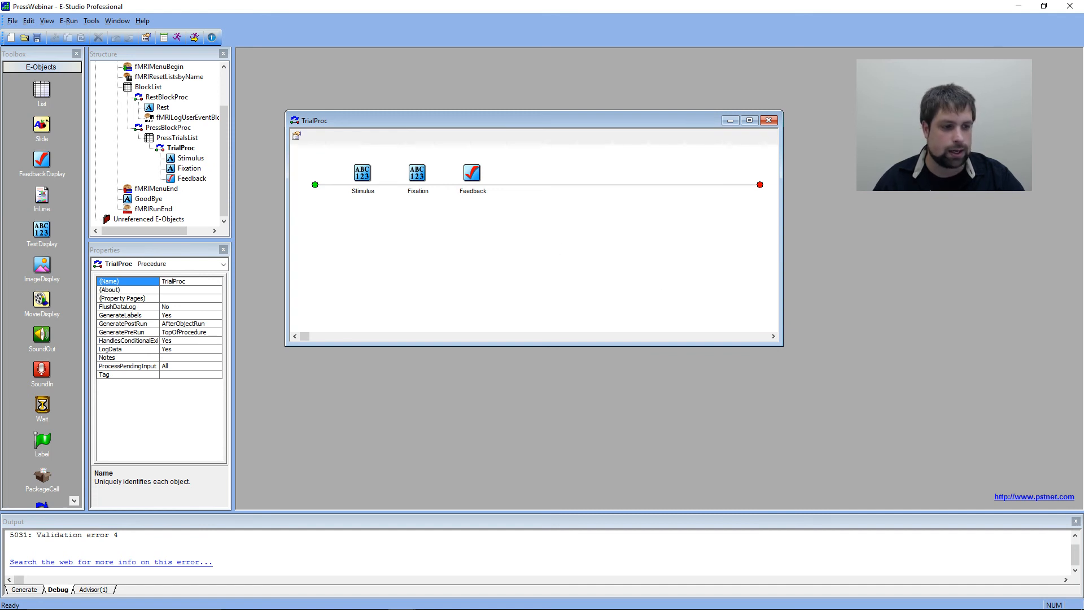
left_click_drag(43, 476, 527, 209)
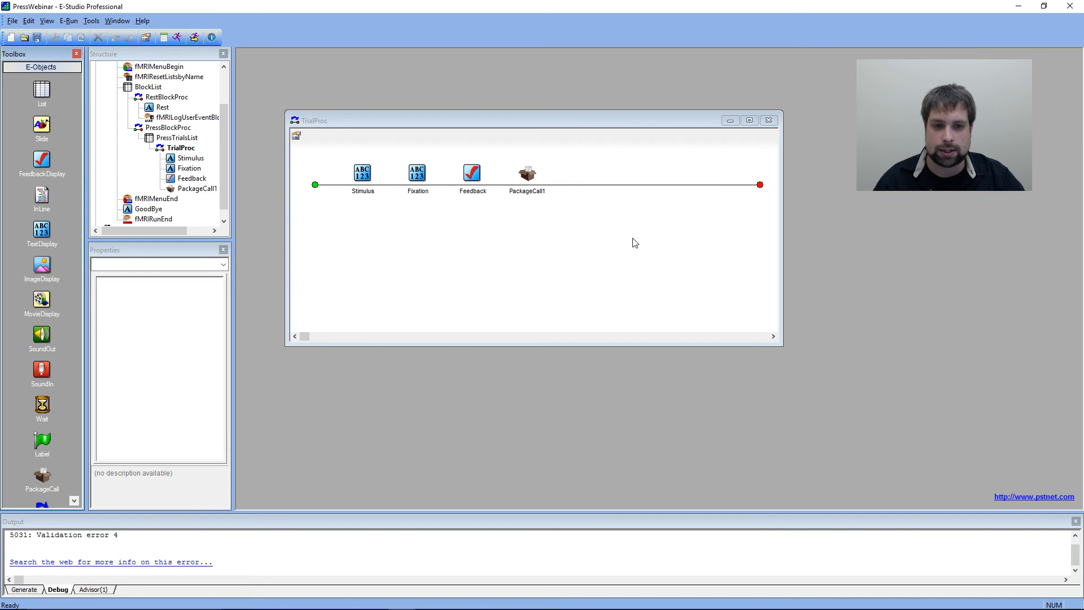
left_click(533, 180)
right_click(533, 180)
left_click(558, 219)
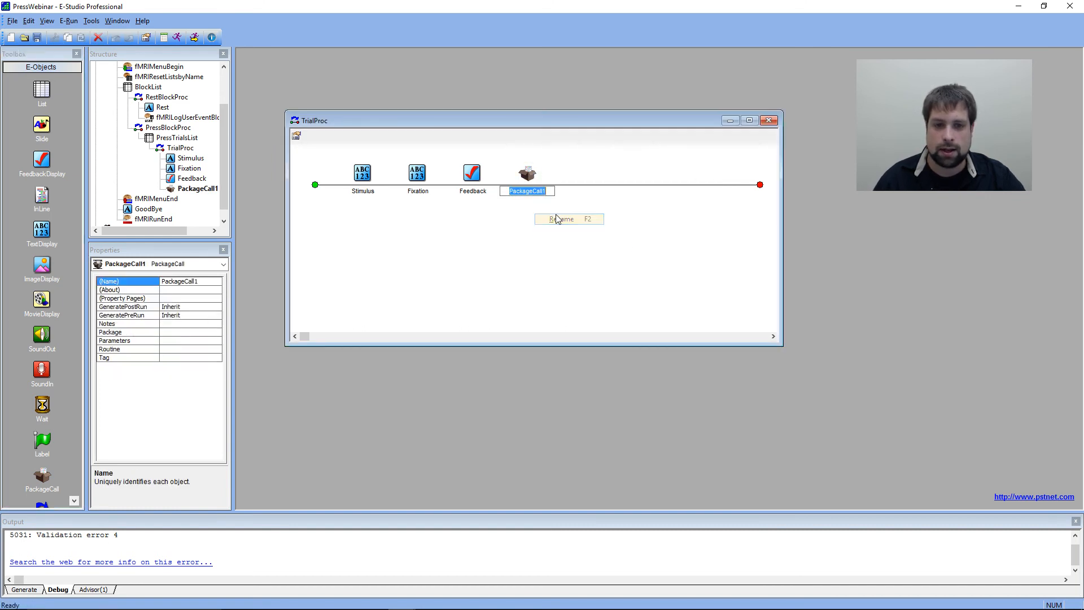
type("fMRILogResponseEvent")
key("Return")
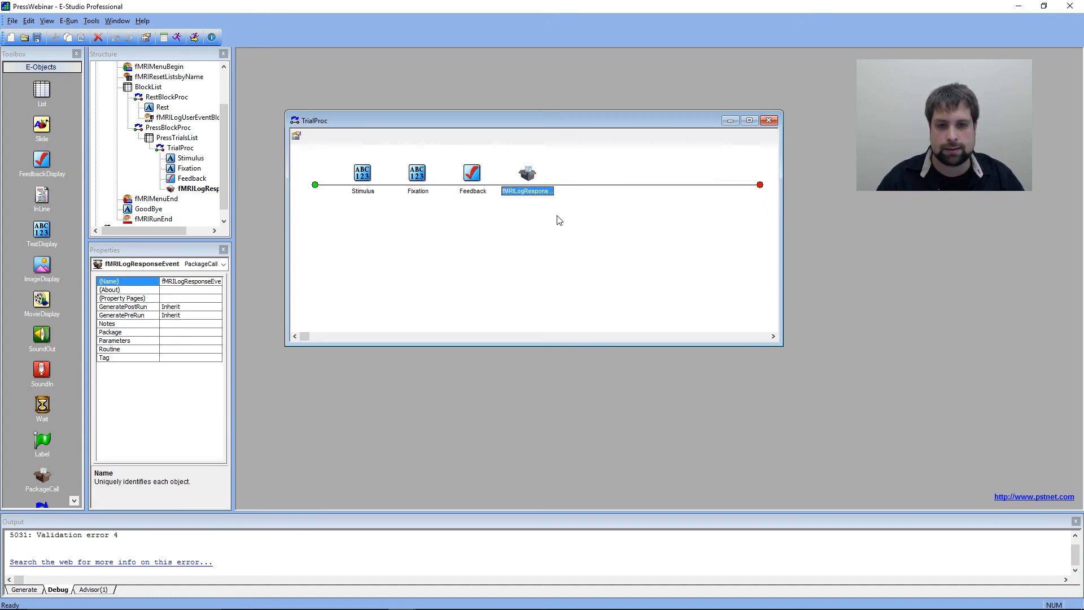
Assign the fMRI package and the LogResponseEvent routine to the fMRILogResponseEvent PackageCall and apply the settings.
double_click(528, 173)
left_click(473, 224)
left_click(480, 235)
left_click(698, 225)
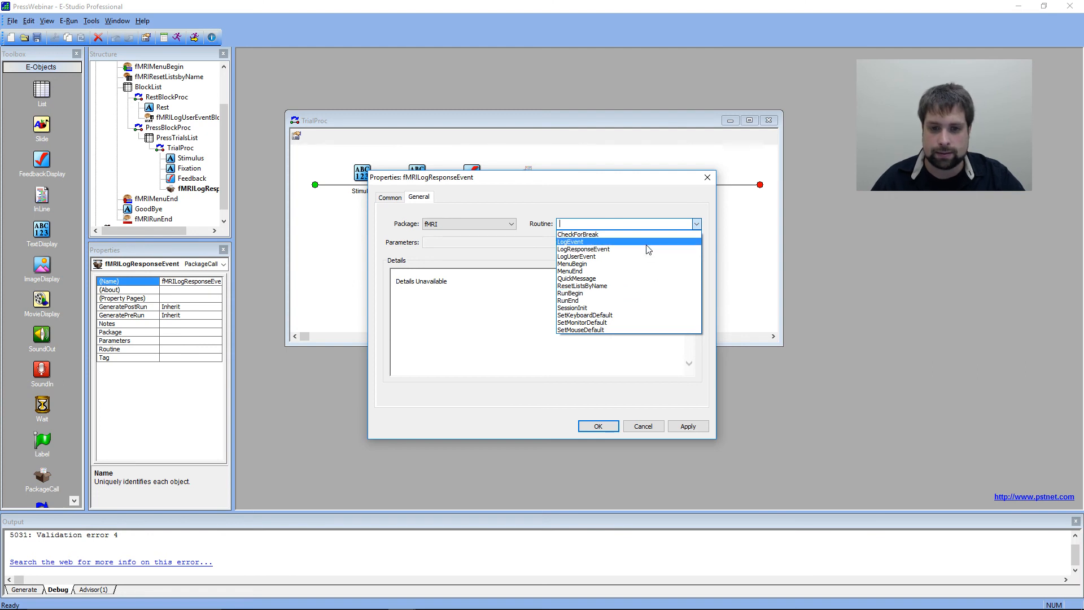
left_click(646, 242)
left_click(697, 227)
left_click(665, 310)
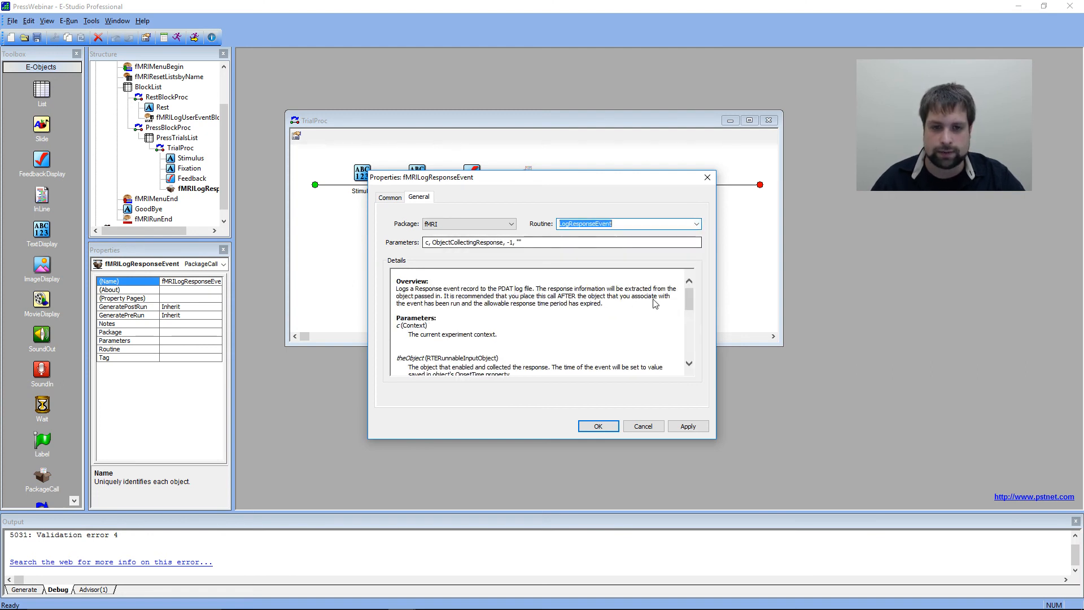
left_click(686, 429)
Review the default LogResponseEvent parameters and read the context and theObject descriptions in the routine details.
left_click_drag(552, 242, 383, 243)
left_click(534, 243)
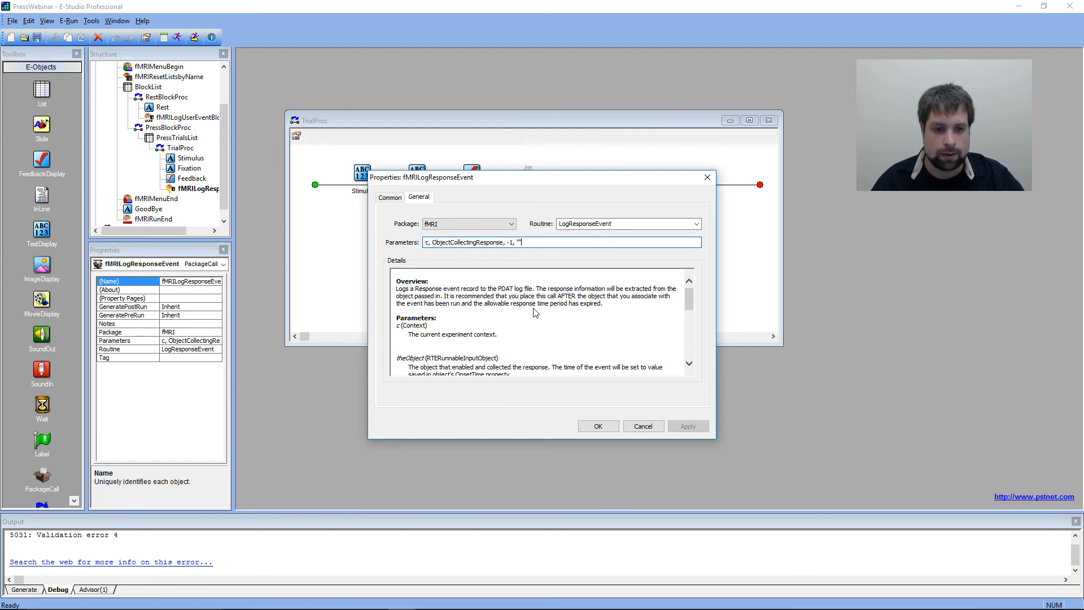
scroll(533, 308, "down", 1)
left_click_drag(519, 303, 382, 287)
left_click(518, 309)
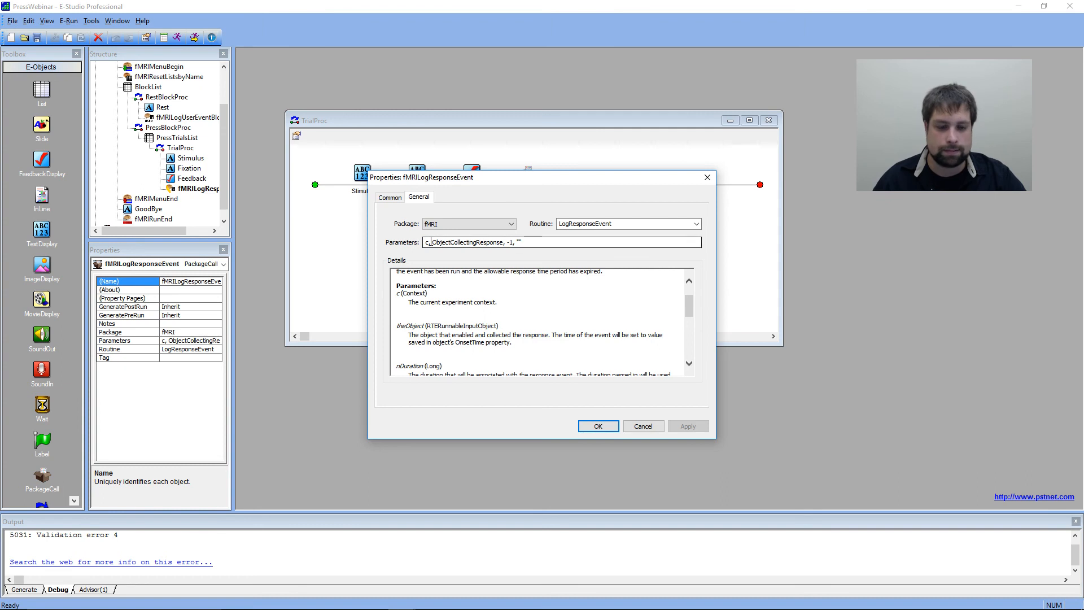
scroll(484, 304, "down", 1)
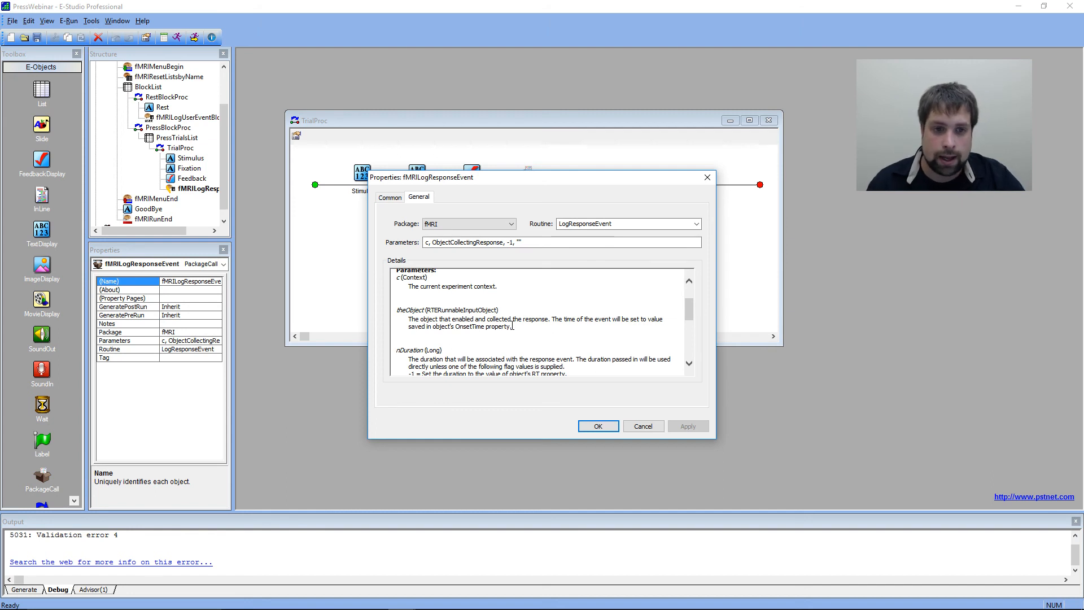
Replace the ObjectCollectingResponse parameter with Stimulus and check the RTERunnableInputObject type required for theObject.
left_click(432, 246)
left_click_drag(431, 246, 500, 242)
left_click(433, 241)
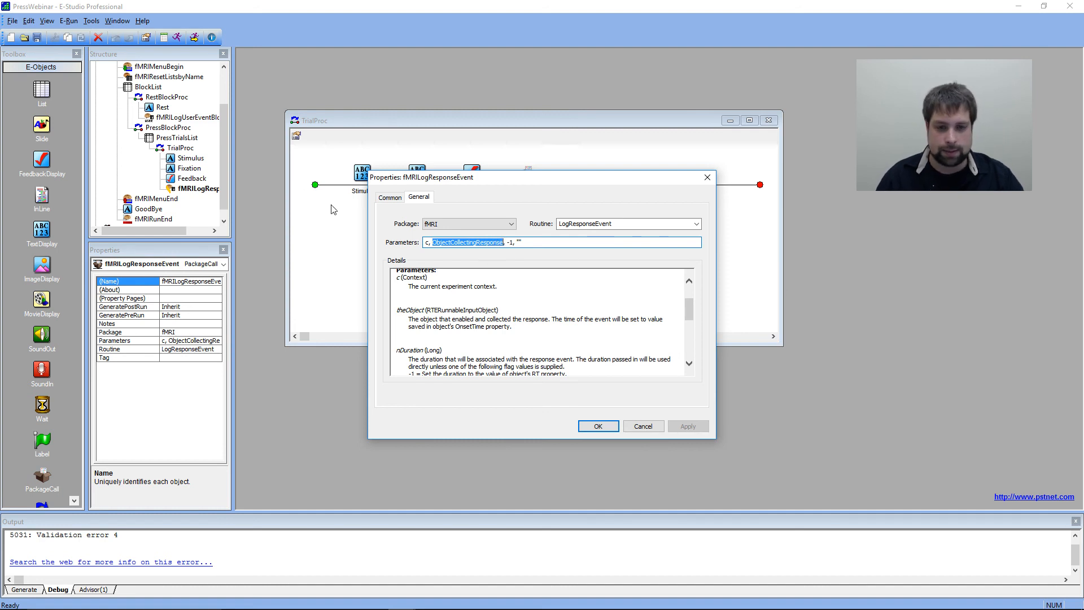
key("Delete")
type("Stimulus")
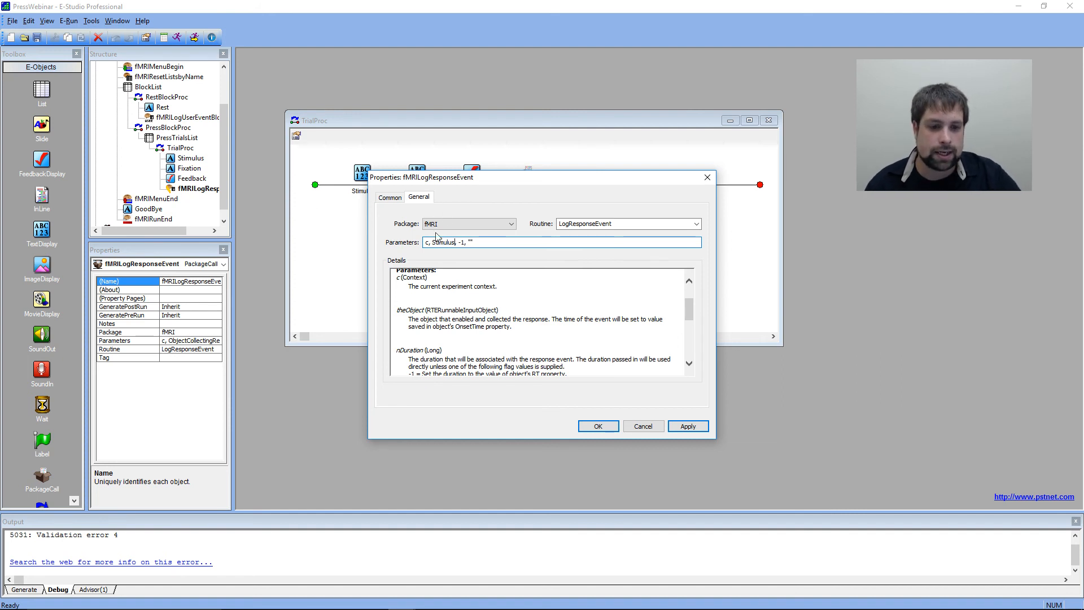
left_click_drag(500, 310, 428, 310)
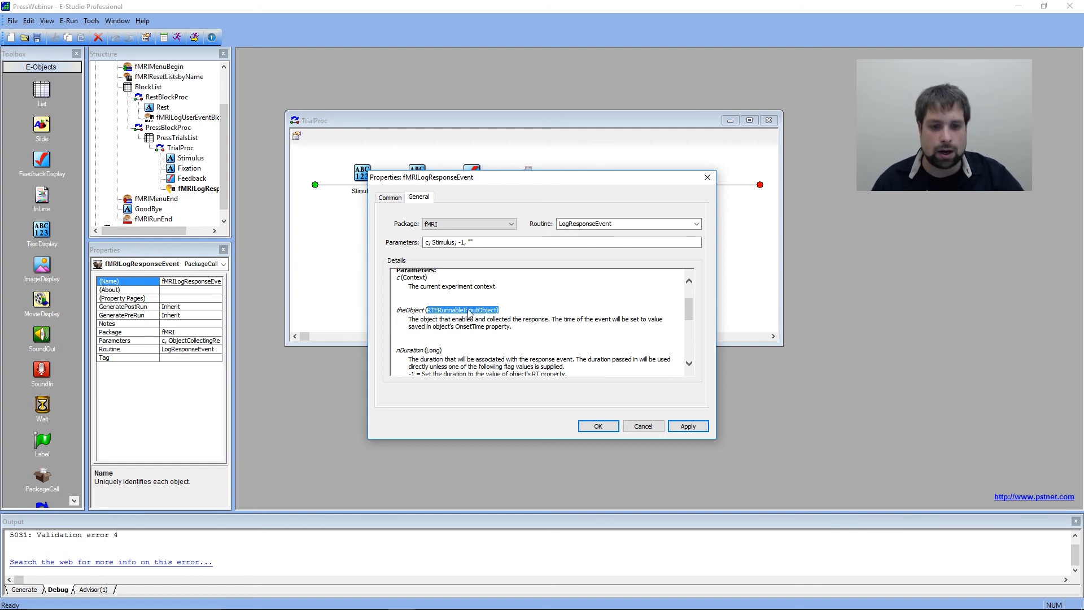
left_click(515, 318)
double_click(452, 242)
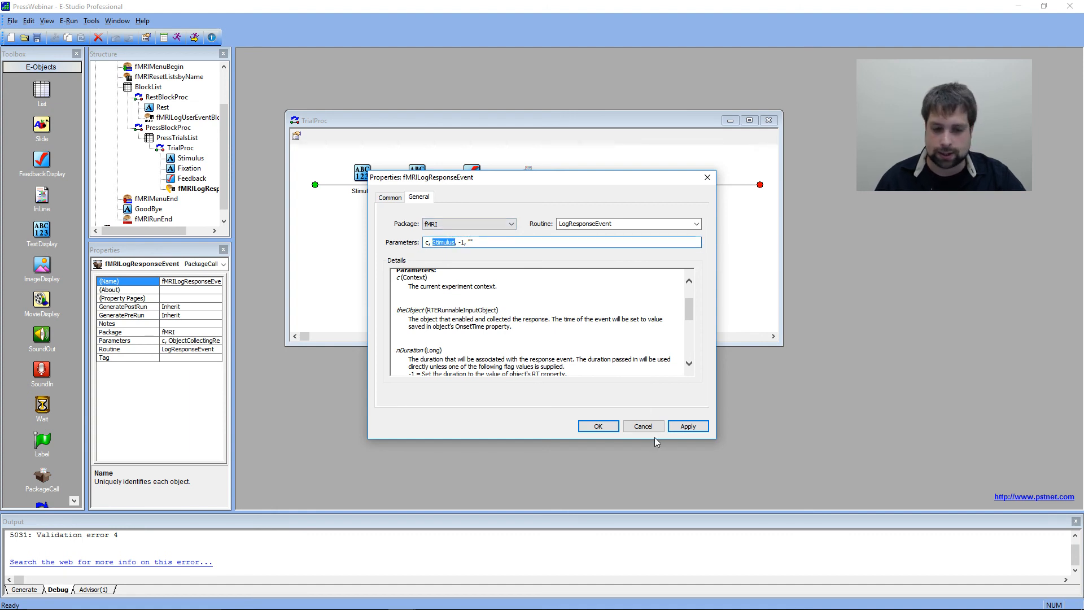
Read the nDuration description with its -1 and -2 flags, and check the RT column definition in the fMRI manual.
scroll(582, 336, "down", 2)
double_click(461, 242)
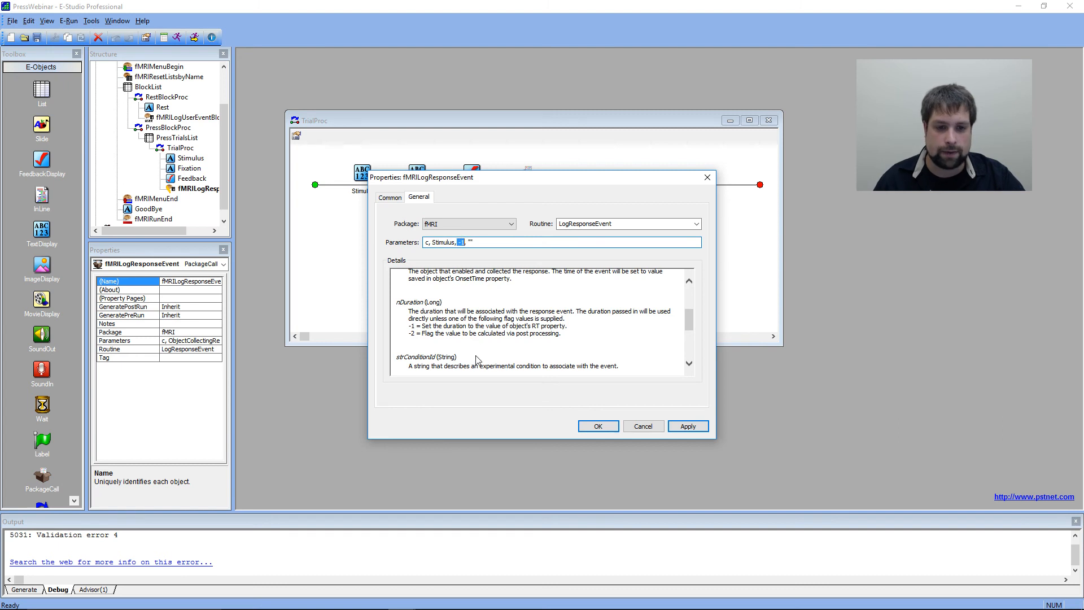
left_click(423, 328)
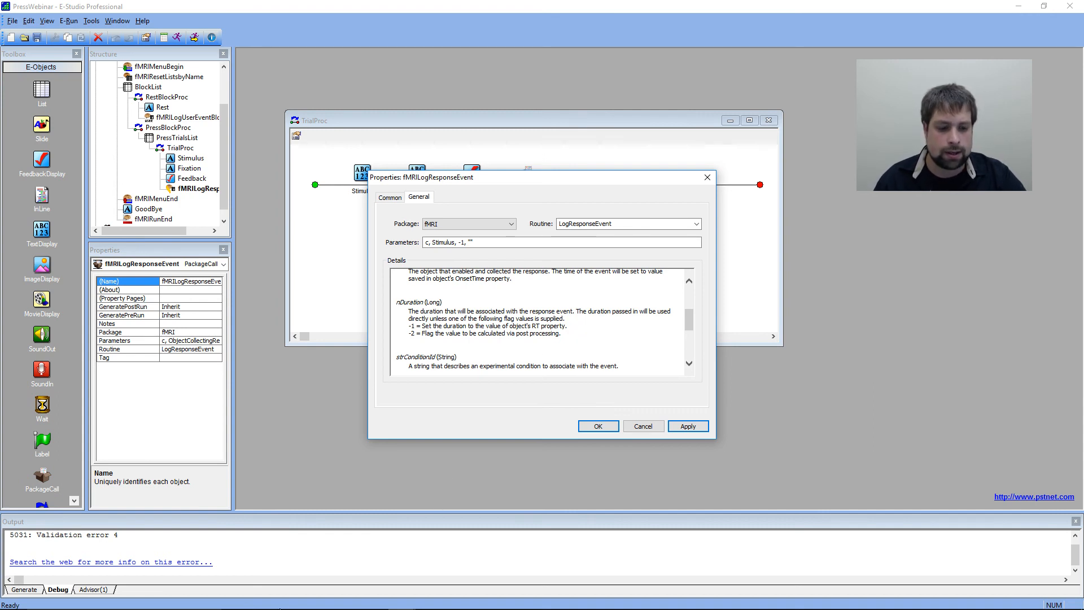
left_click(275, 598)
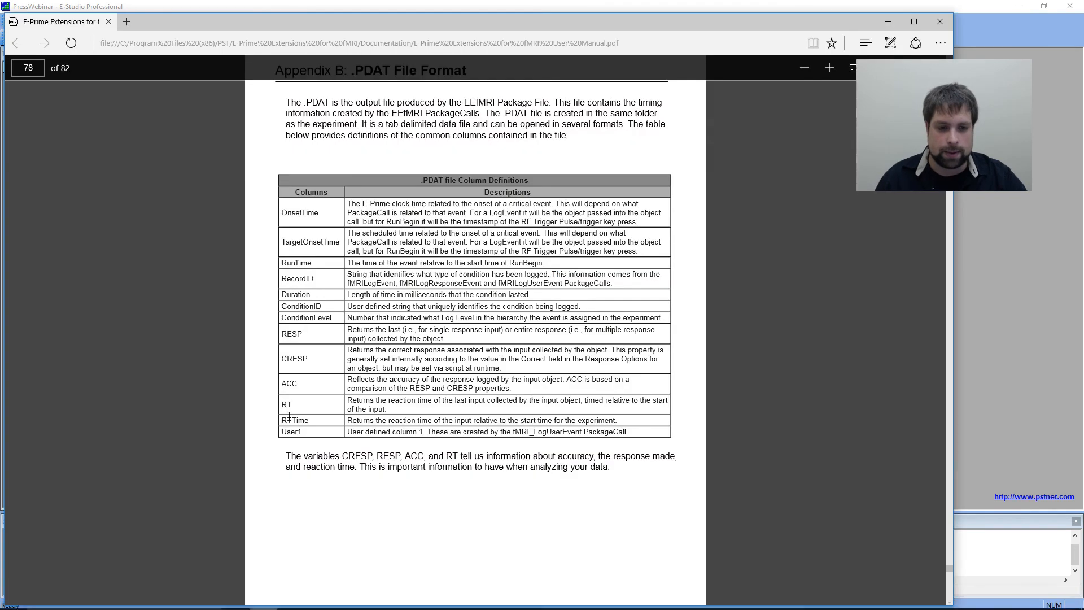
left_click_drag(280, 402, 417, 409)
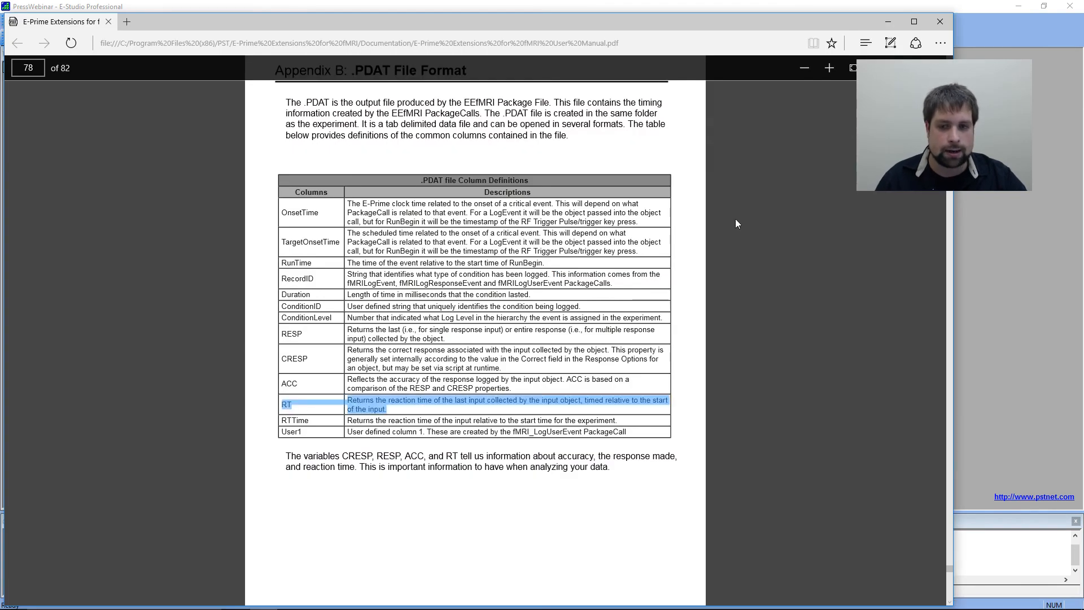
left_click(888, 22)
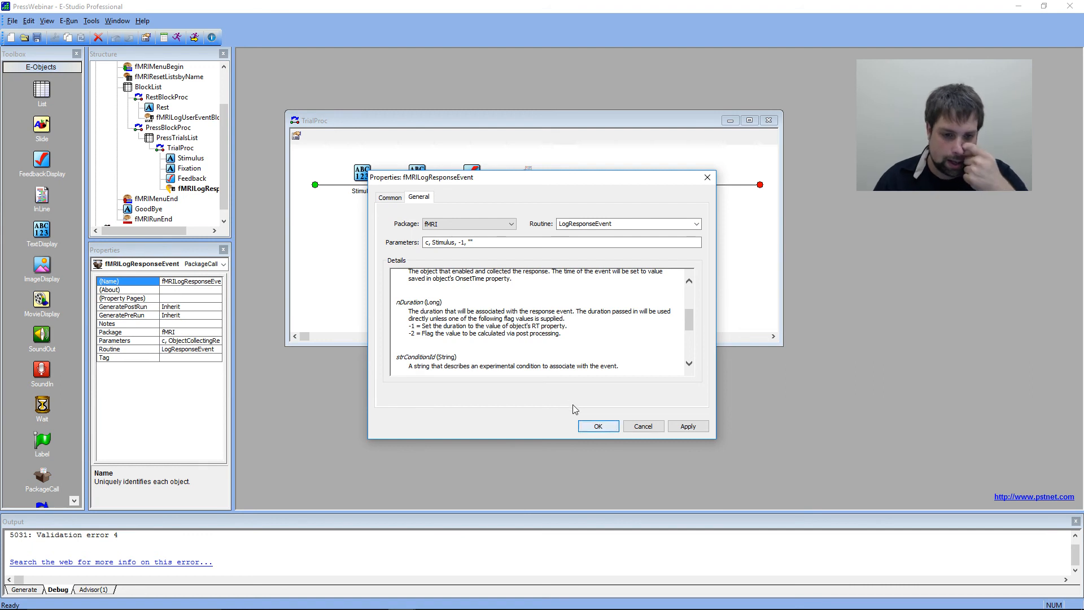
left_click_drag(571, 334, 410, 331)
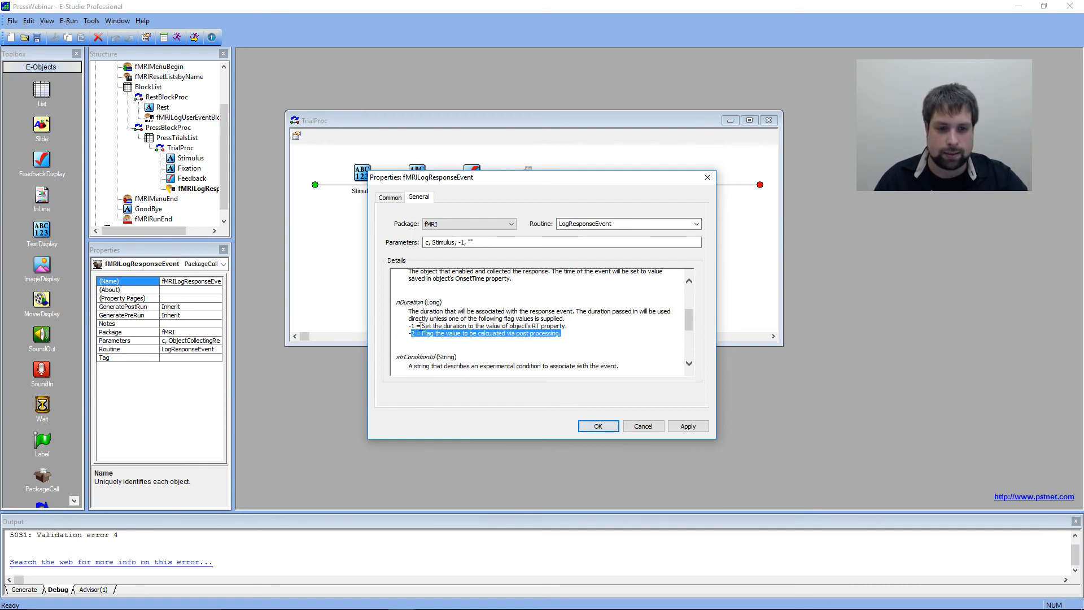
left_click(557, 330)
Check the strConditionId description and set the condition ID in the LogResponseEvent parameters to "PressCondition".
scroll(541, 335, "down", 2)
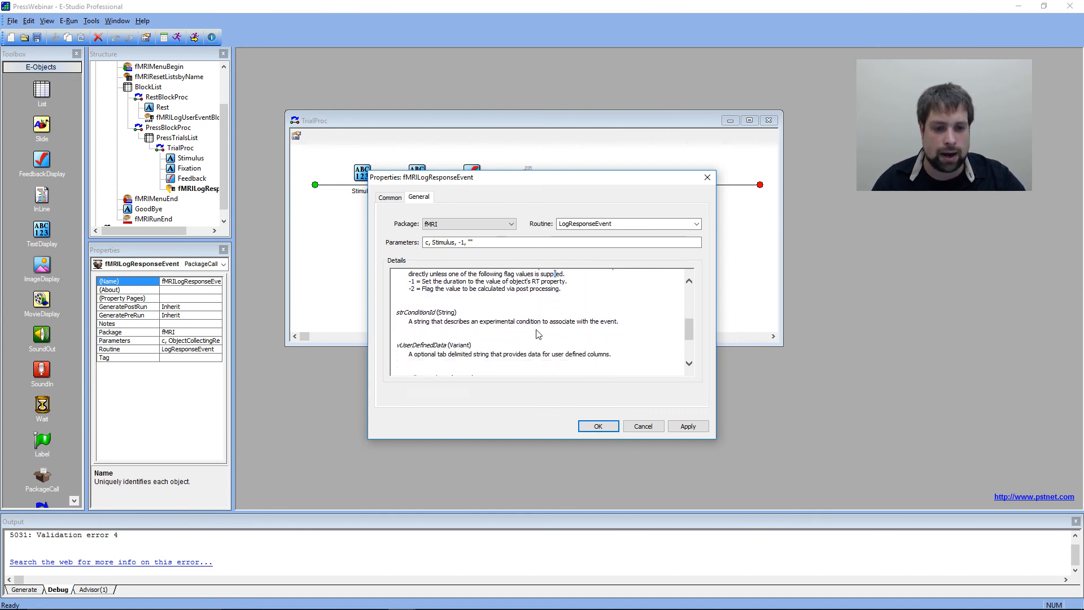
scroll(541, 335, "down", 1)
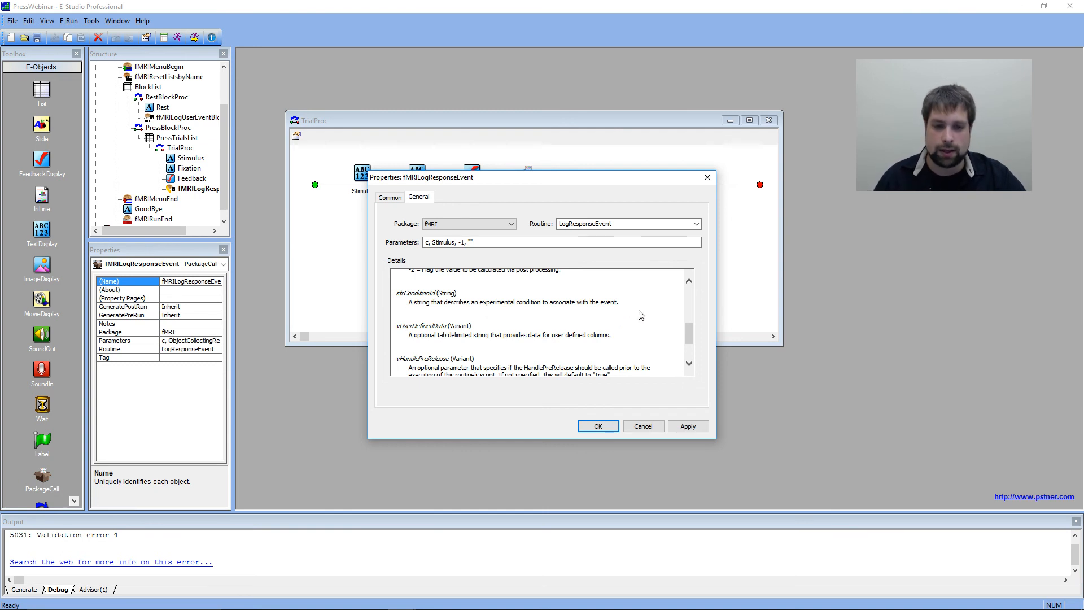
left_click(471, 241)
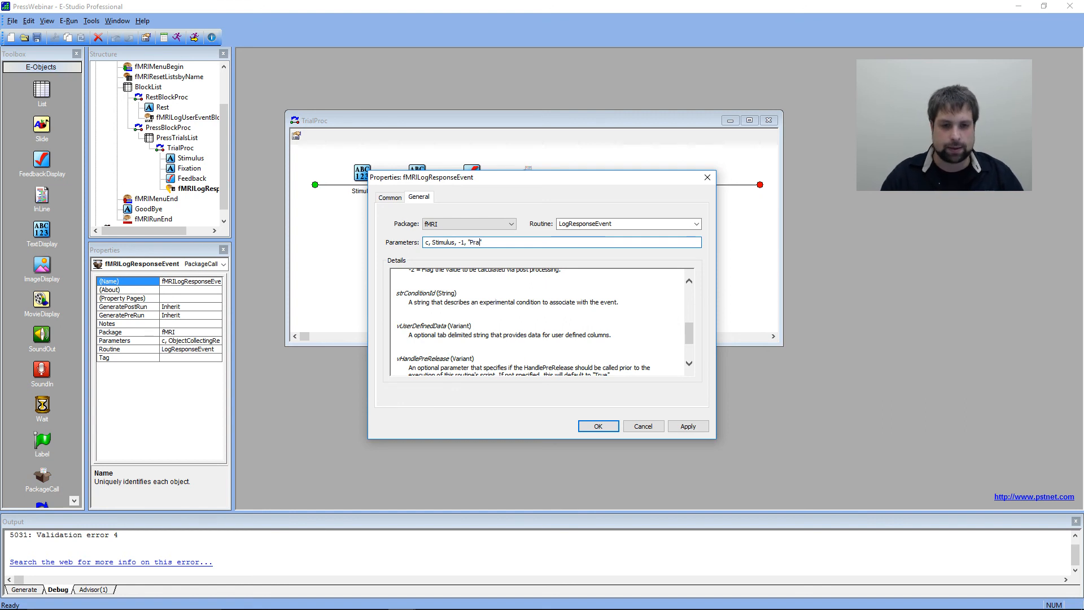
key("ctrl+shift+Left")
key("BackSpace")
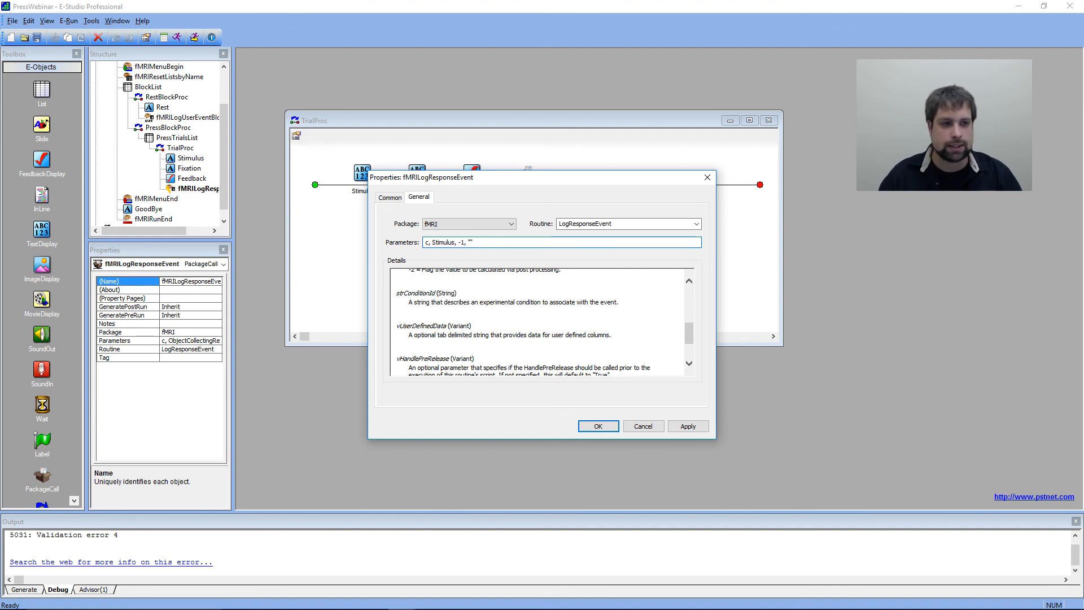
type("PressCondition")
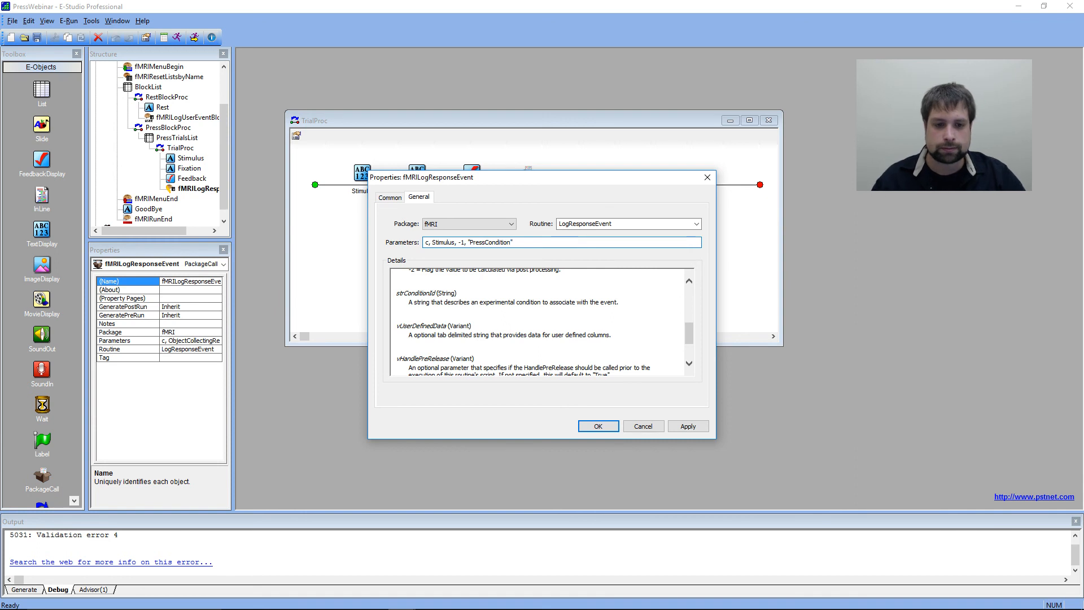
Read the optional vUserDefinedData description, then apply the LogResponseEvent parameters and close the PackageCall properties.
scroll(516, 305, "down", 2)
scroll(477, 322, "up", 2)
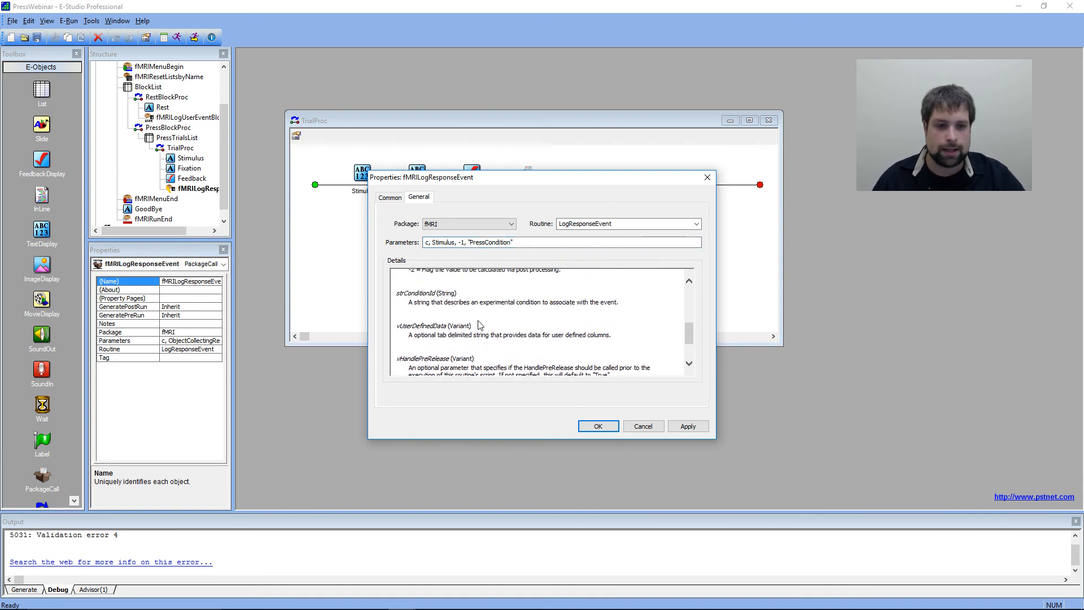
scroll(478, 320, "down", 1)
triple_click(478, 320)
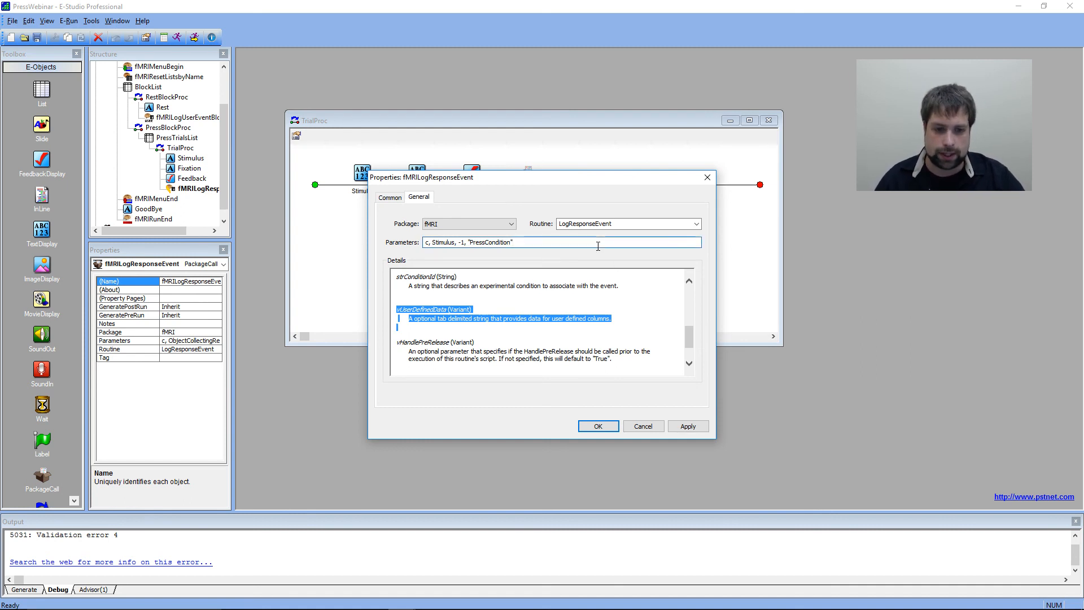
left_click(566, 283)
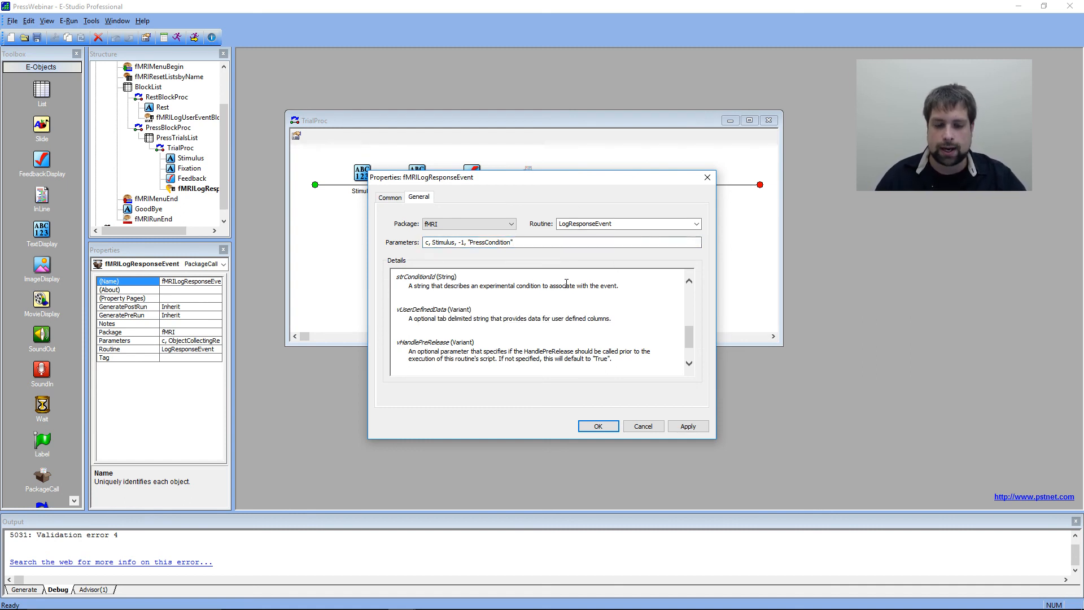
left_click(688, 426)
left_click(610, 427)
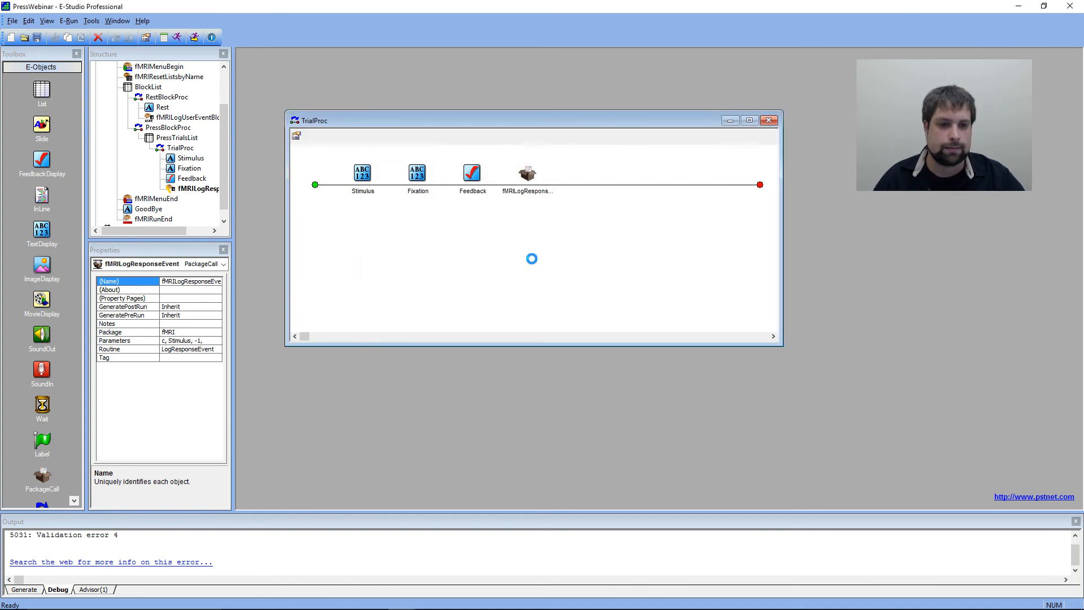
Widen the experiment structure area to fit the full fMRILogUserEventBlock name, keeping TrialProc selected.
left_click(534, 264)
left_click(528, 180)
left_click(550, 264)
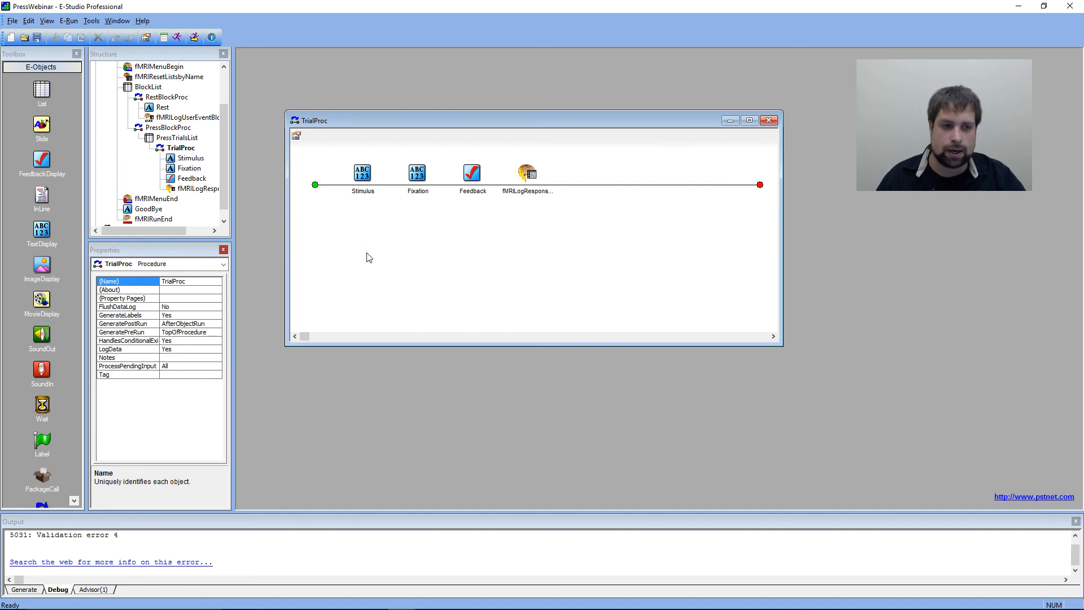
left_click(186, 117)
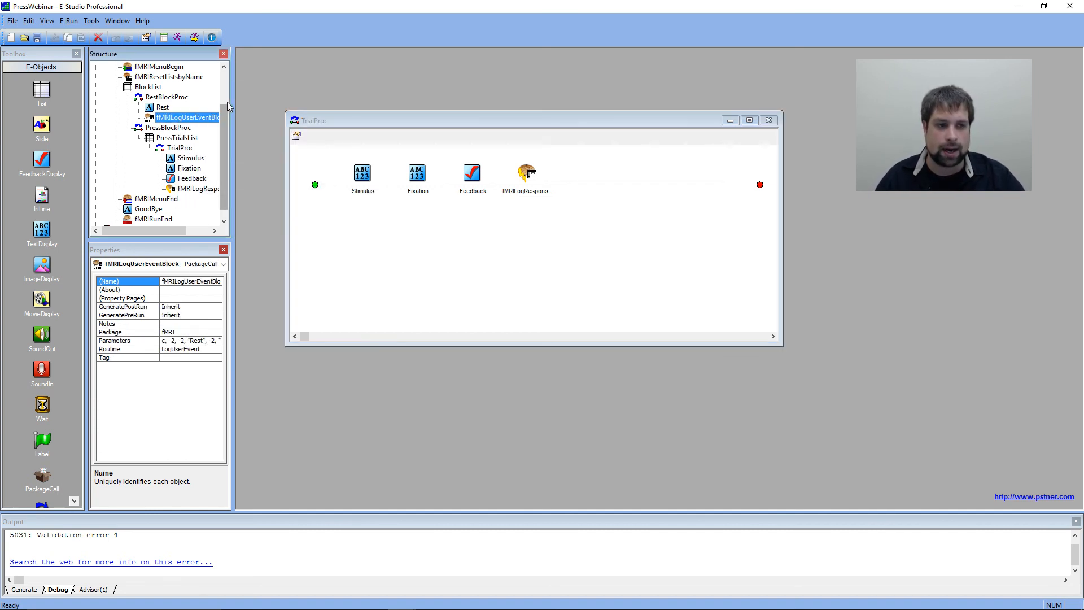
left_click_drag(232, 99, 249, 100)
left_click(379, 196)
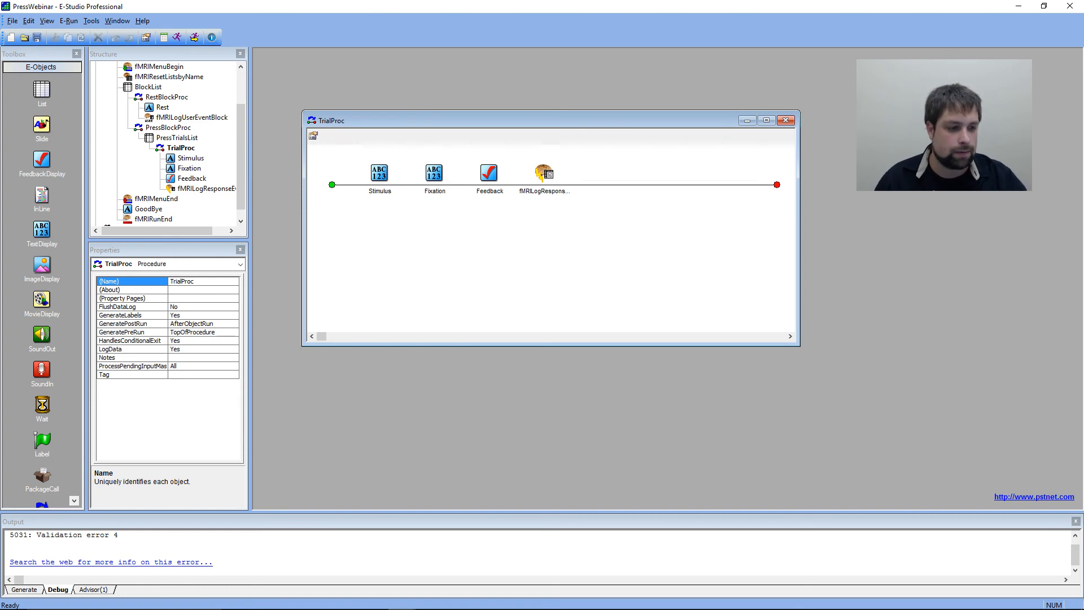
Add a PackageCall directly after Stimulus in TrialProc and rename it fMRILogEventStimulus.
left_click_drag(42, 477, 408, 254)
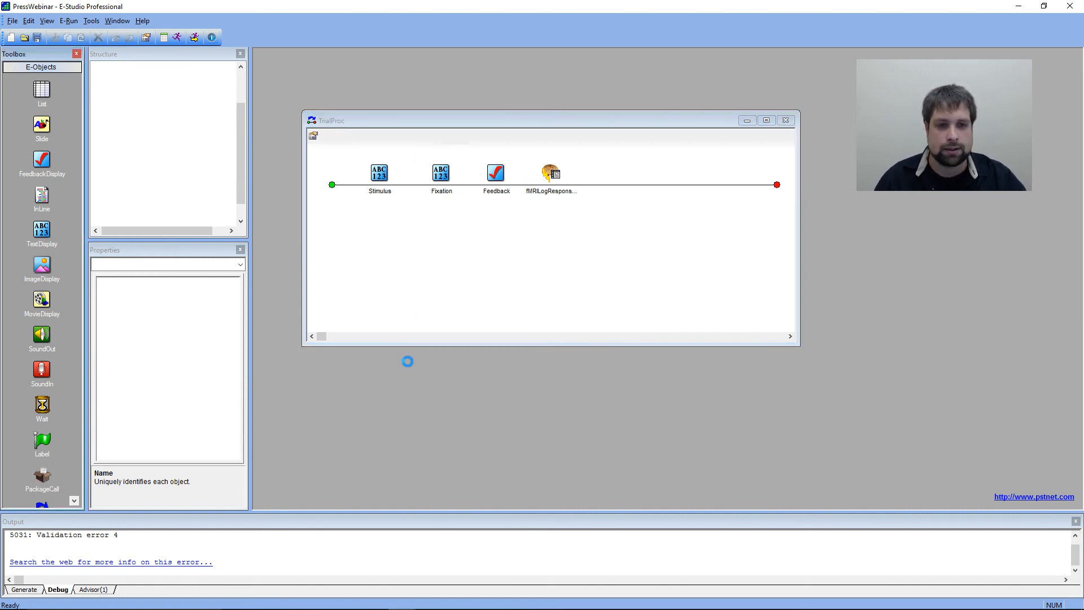
right_click(436, 192)
left_click(469, 232)
type("fMR")
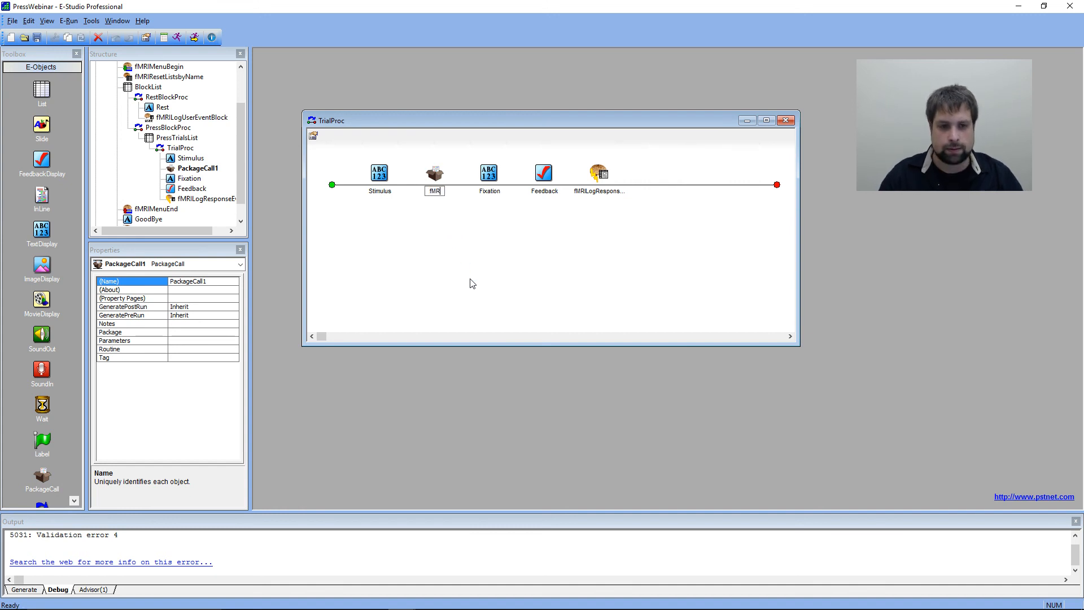
type("ILogEvent")
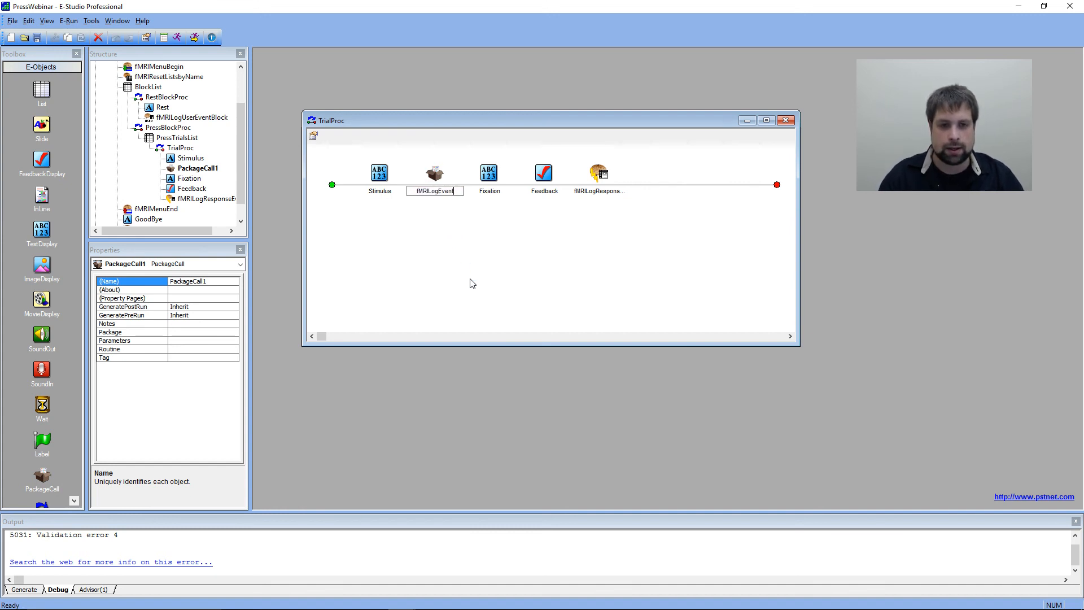
type("Stimulus")
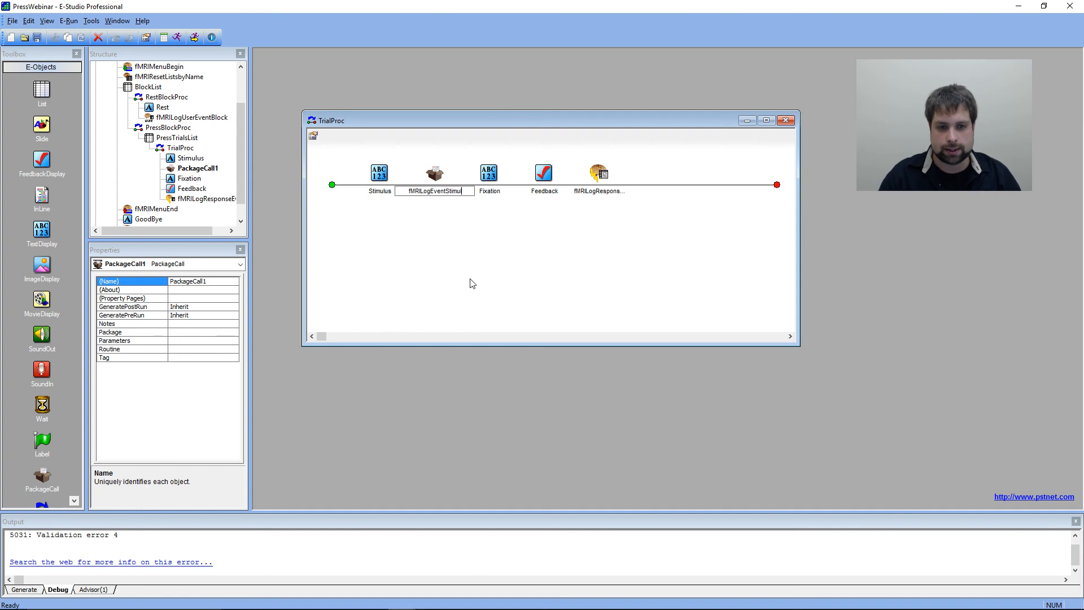
key("Return")
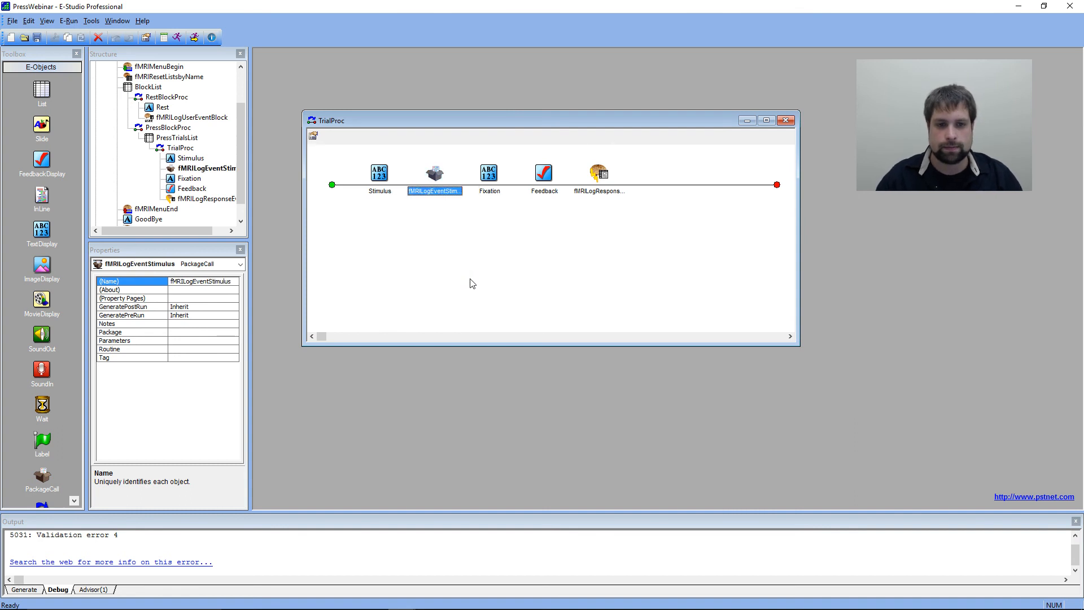
Set the fMRILogEventStimulus PackageCall to the fMRI package and the LogEvent routine.
double_click(440, 178)
left_click(483, 224)
left_click(484, 234)
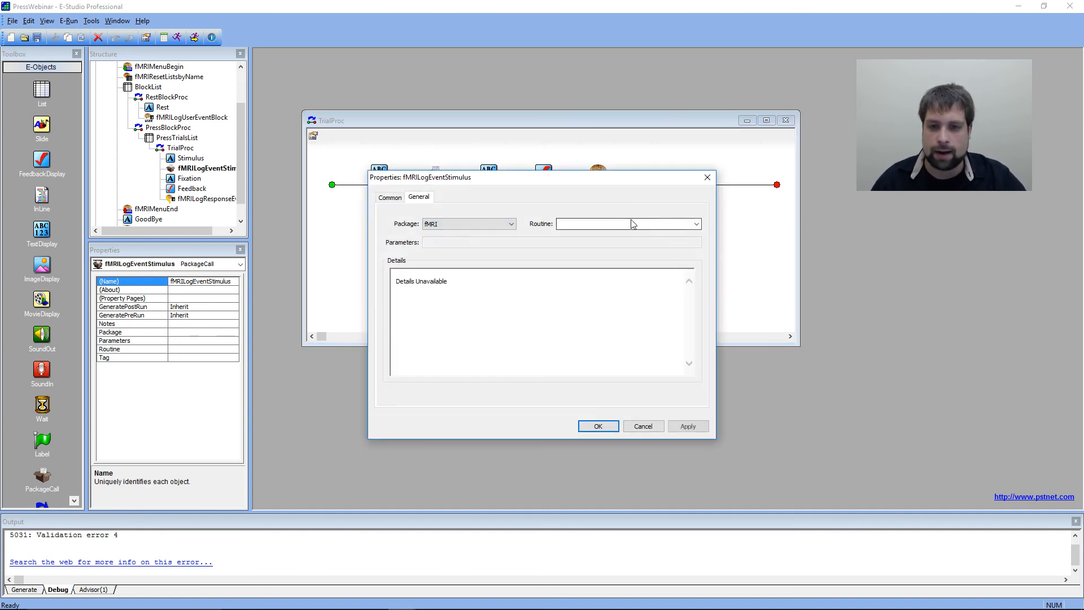
left_click(696, 224)
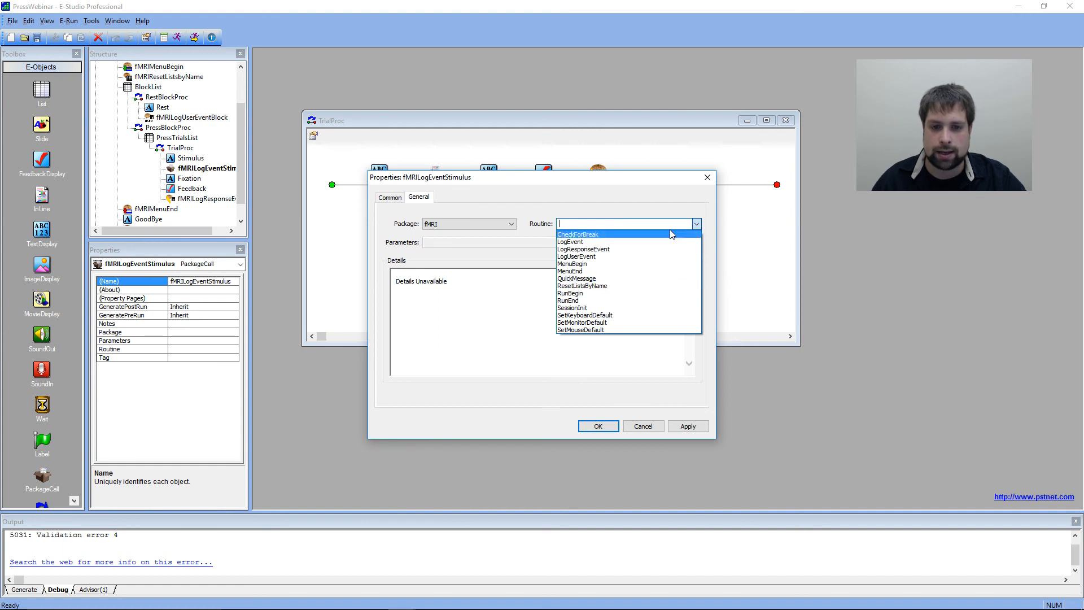
left_click(665, 242)
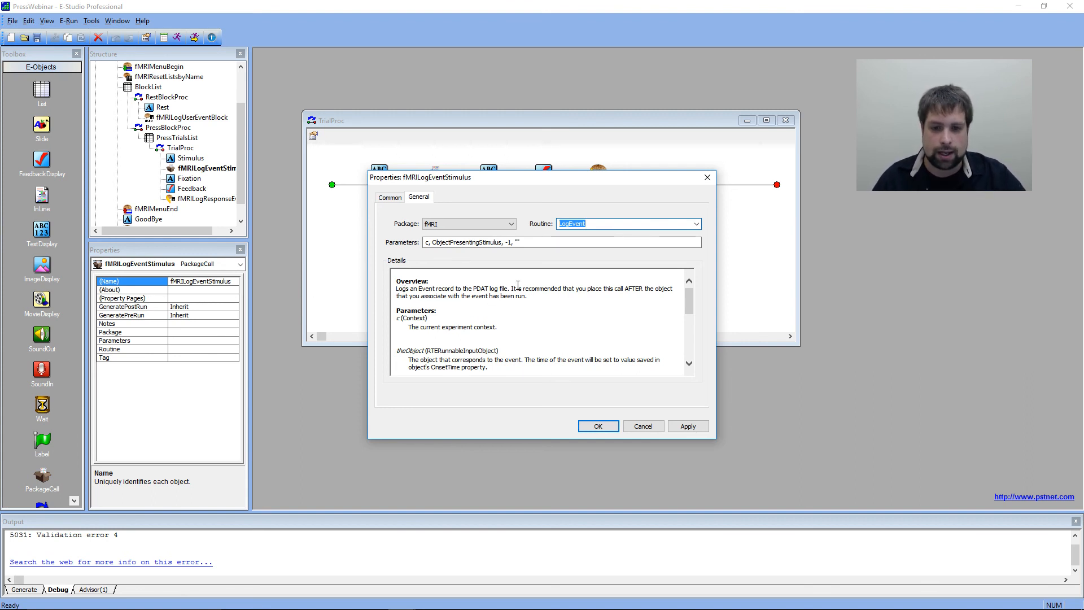
Read the LogEvent overview and theObject description, and replace the ObjectPresentingStimulus parameter with Stimulus.
left_click_drag(513, 288, 528, 297)
left_click(419, 295)
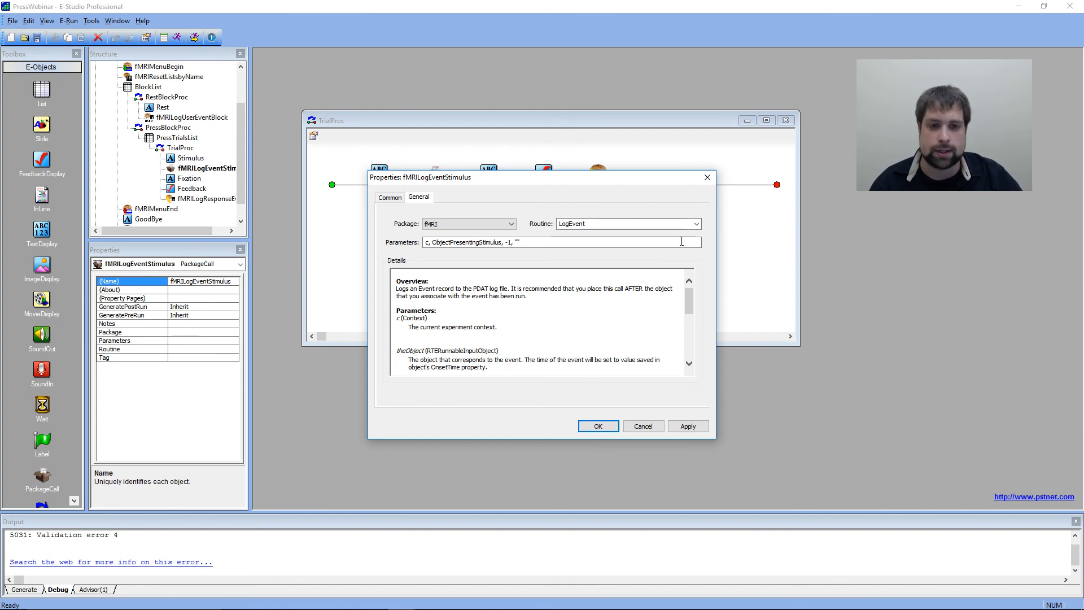
left_click_drag(427, 242, 516, 243)
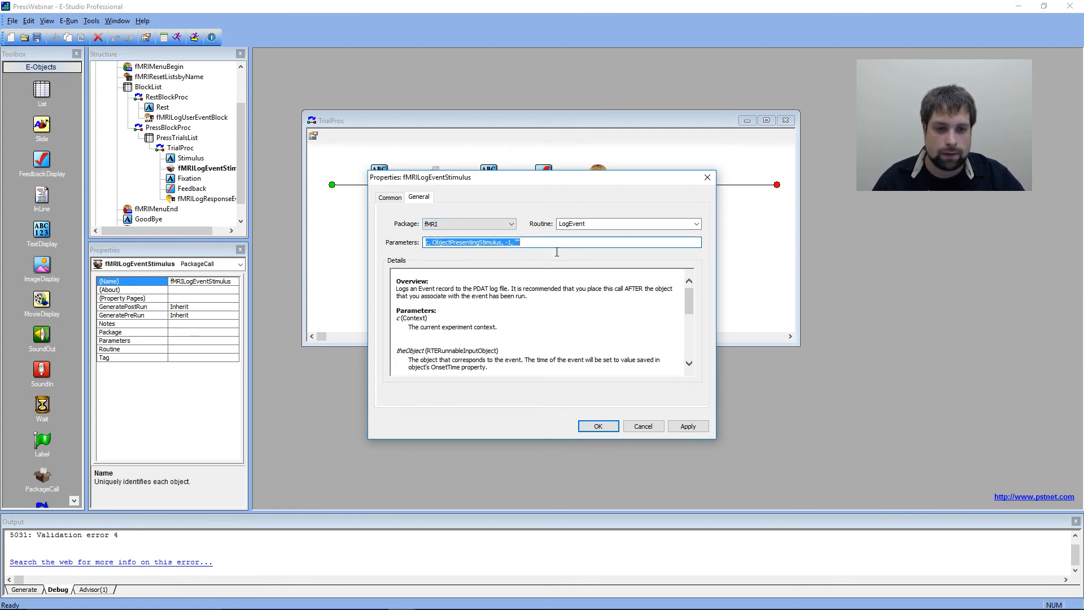
scroll(534, 336, "down", 3)
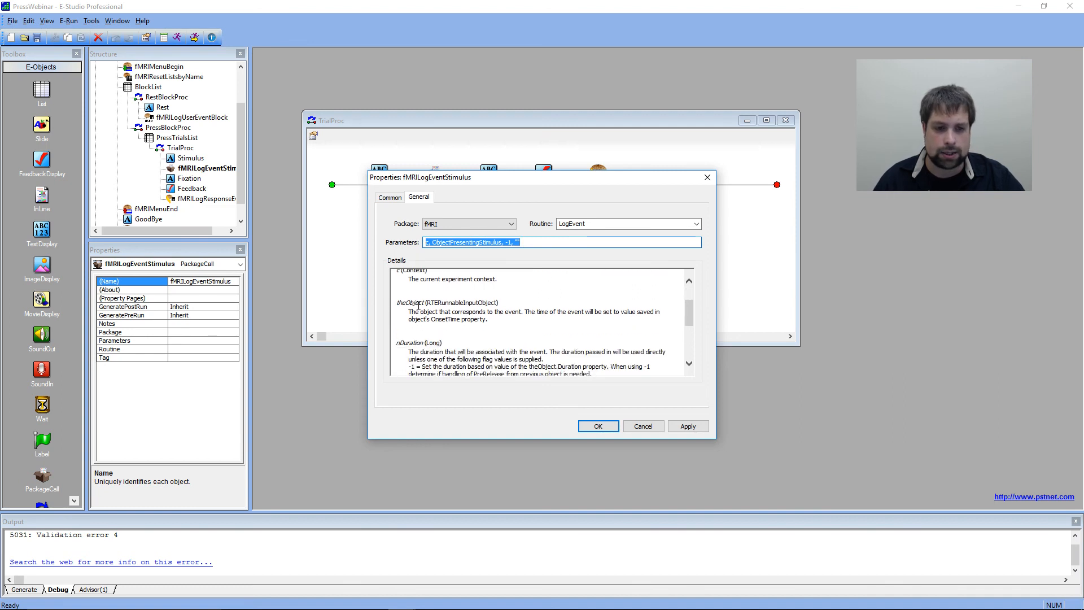
left_click(490, 242)
left_click_drag(433, 242, 502, 243)
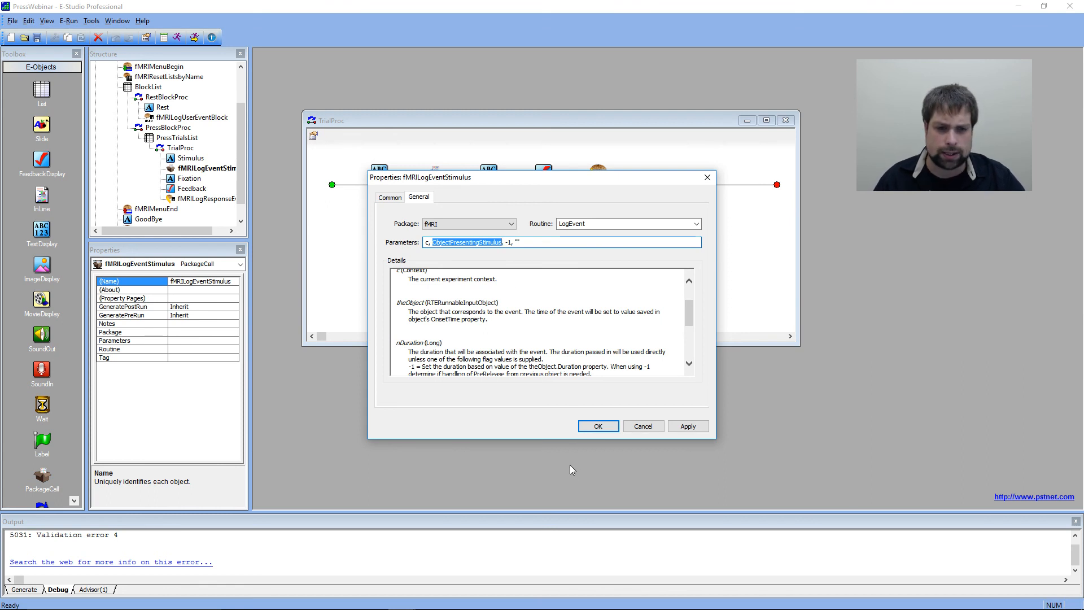
key("BackSpace")
type("Stim")
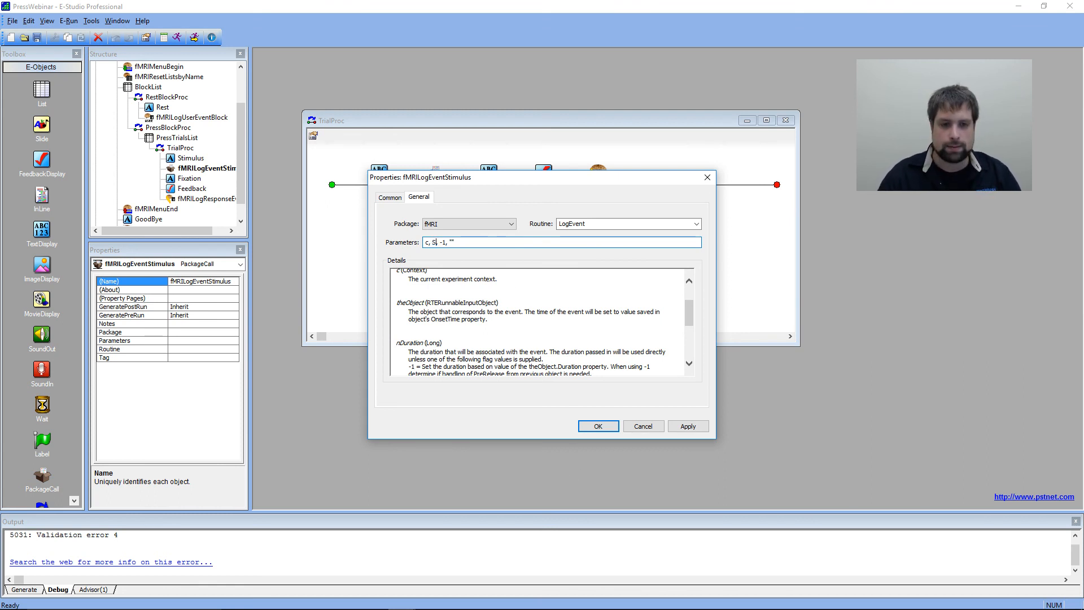
type("ulus")
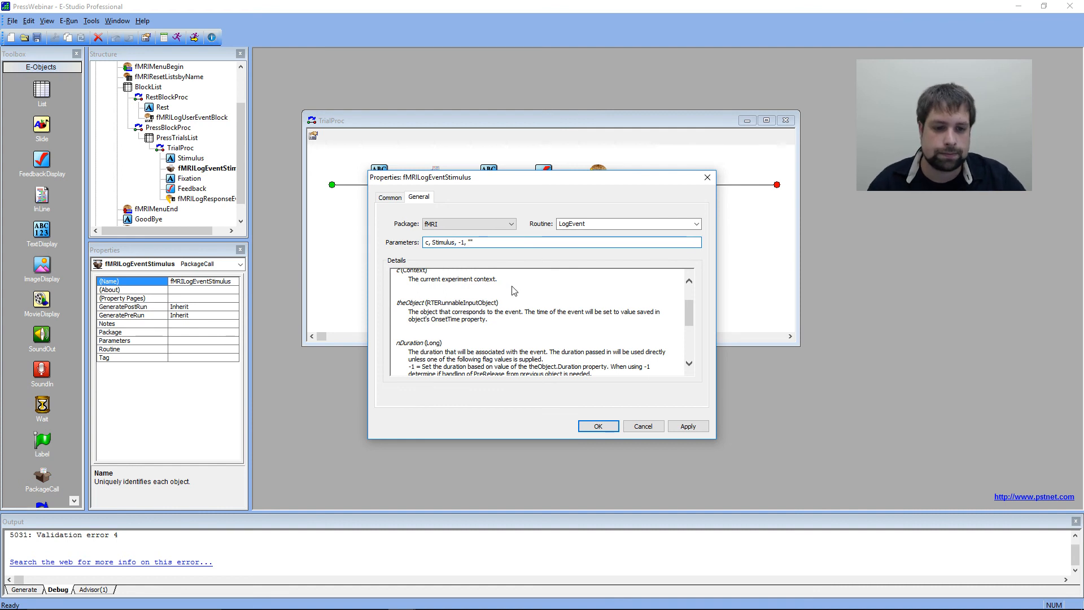
Check the nDuration and strConditionId descriptions and set the LogEvent condition ID to "PressCondition".
scroll(533, 306, "down", 1)
scroll(533, 305, "down", 1)
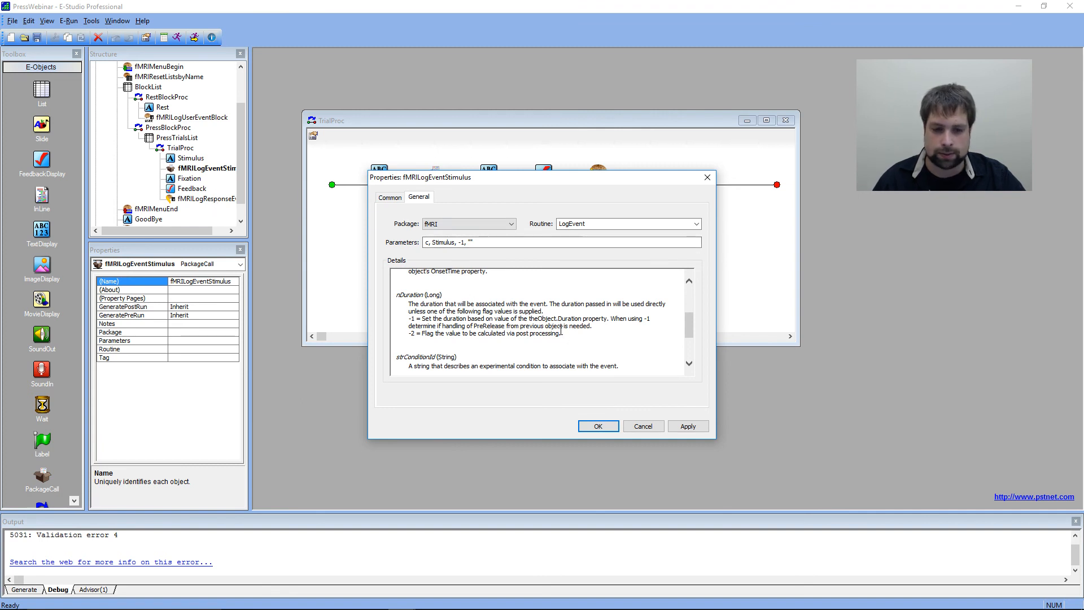
scroll(561, 329, "down", 1)
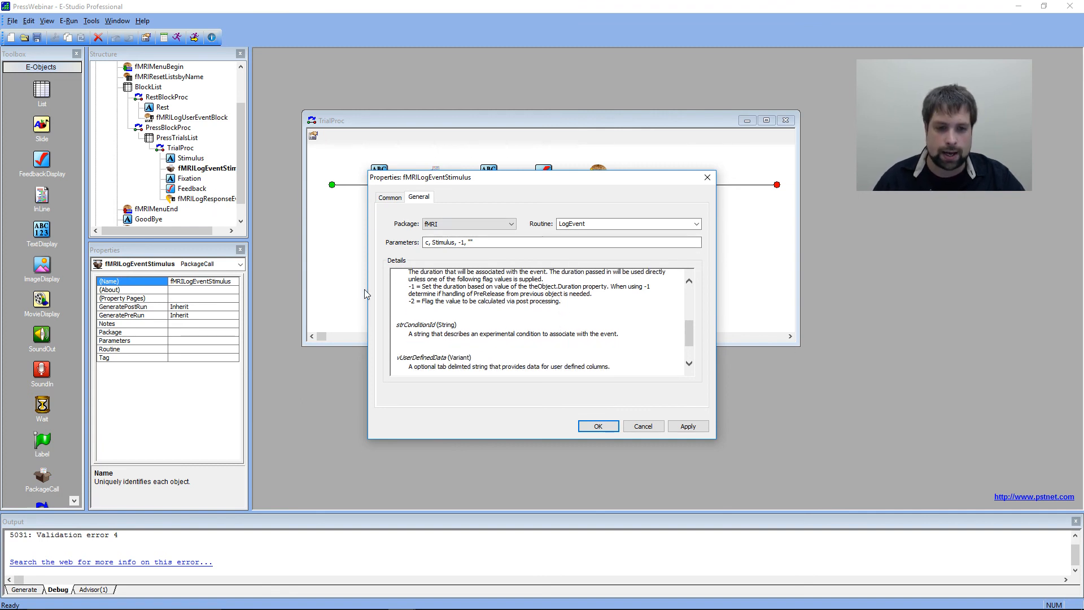
left_click_drag(406, 337, 516, 335)
left_click(469, 242)
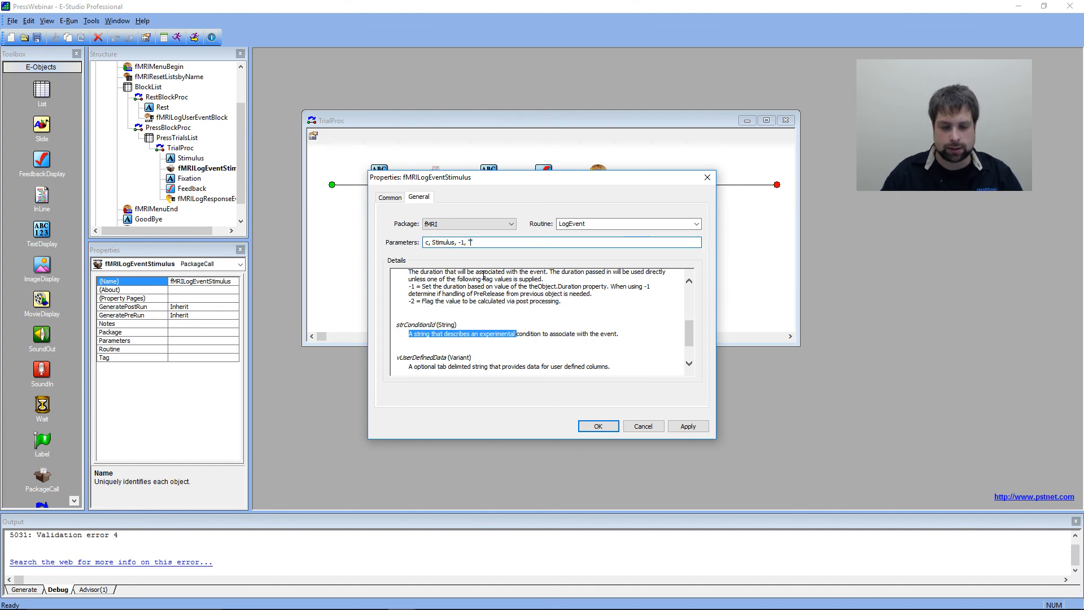
type("PressCondition")
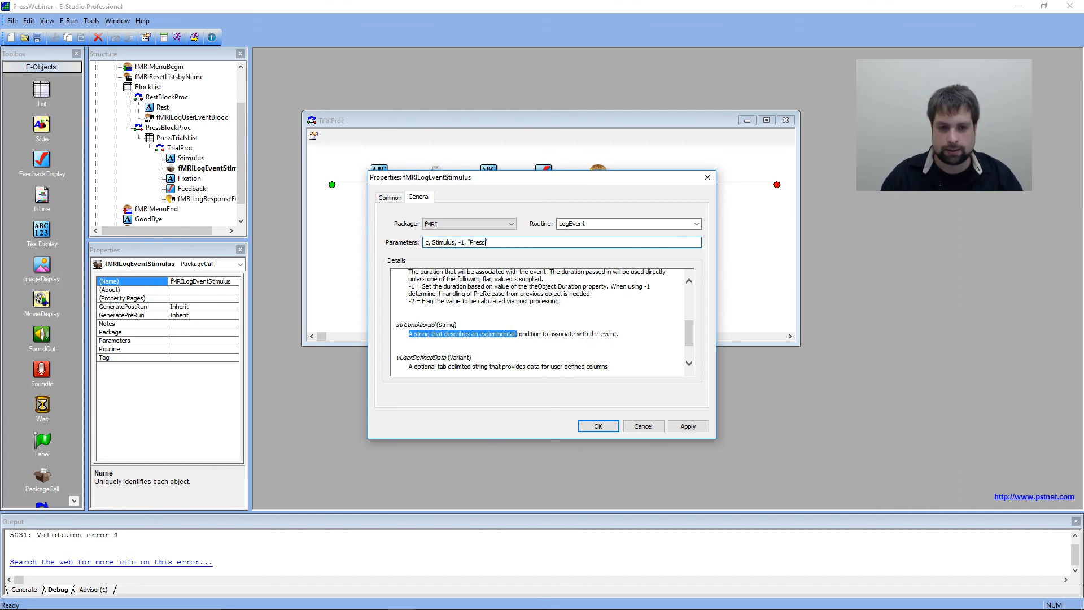
Read the vUserDefinedData description and remarks, then accept the fMRILogEventStimulus properties.
left_click(539, 326)
scroll(539, 326, "down", 2)
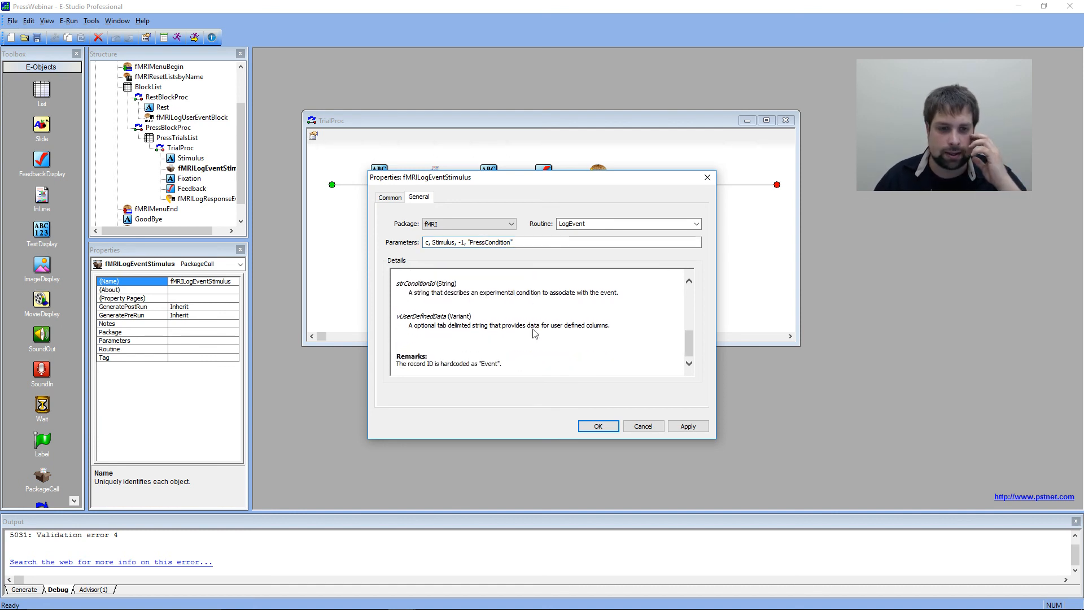
left_click(590, 426)
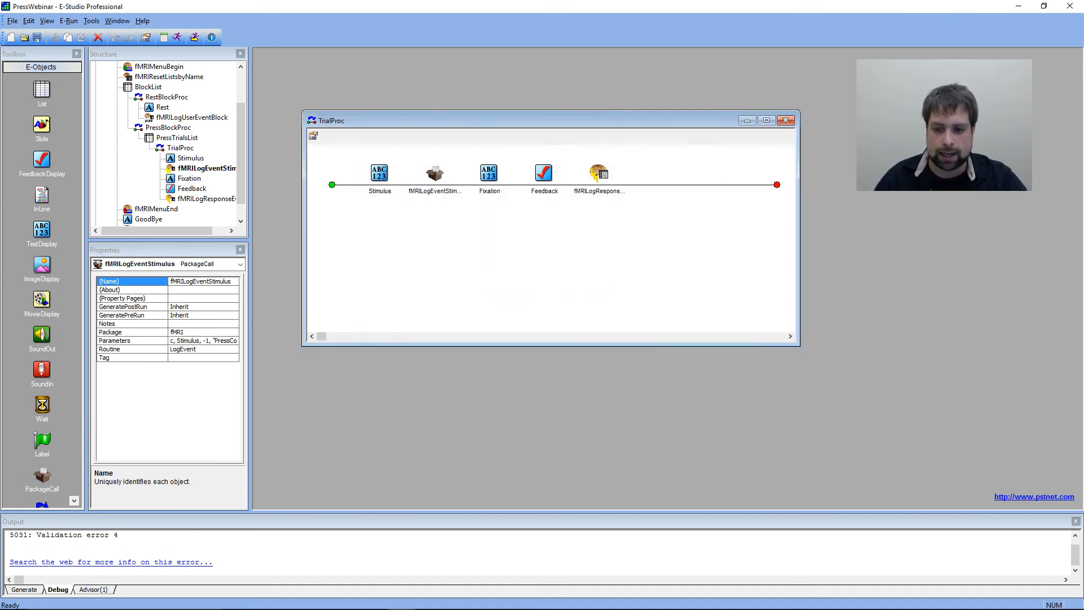
left_click(642, 285)
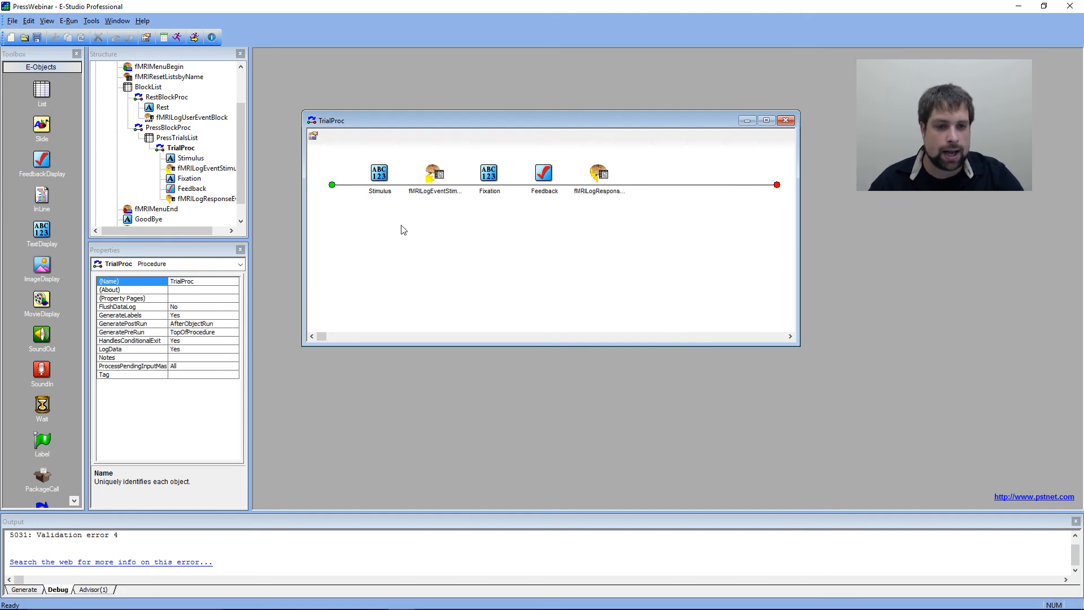
Enlarge the structure tree to show the whole experiment and inspect the fMRIRunBegin and fMRILogUserEventBlock PackageCalls.
left_click_drag(241, 150, 248, 75)
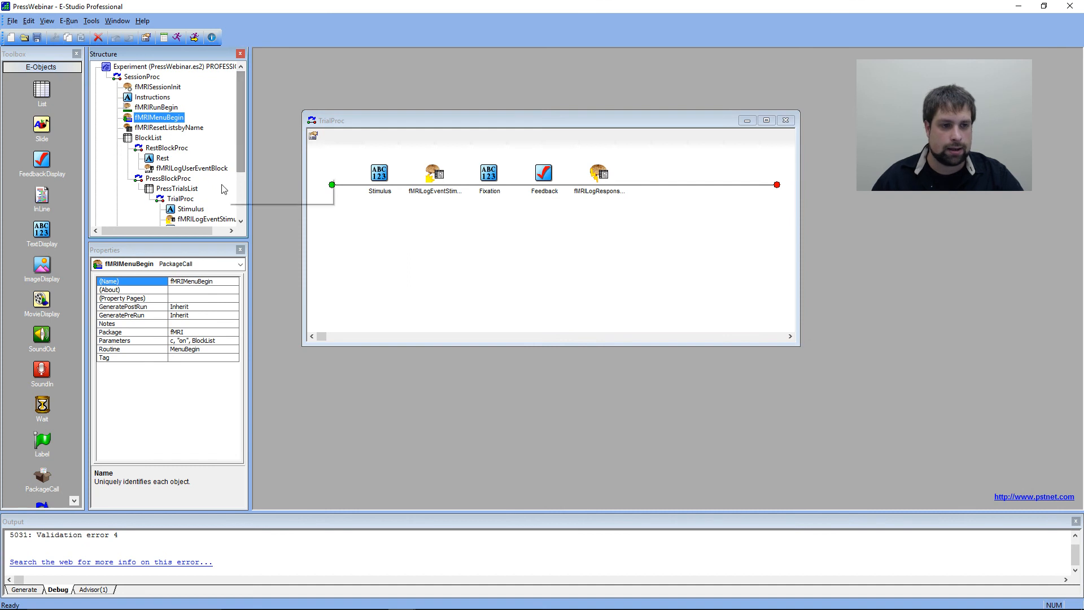
left_click_drag(184, 240, 184, 323)
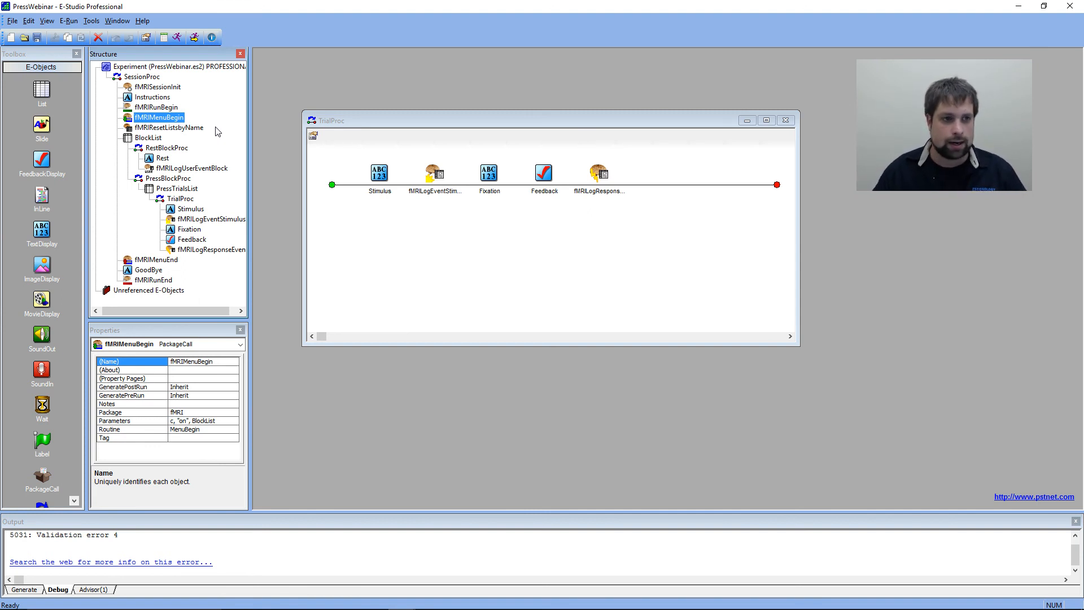
double_click(158, 108)
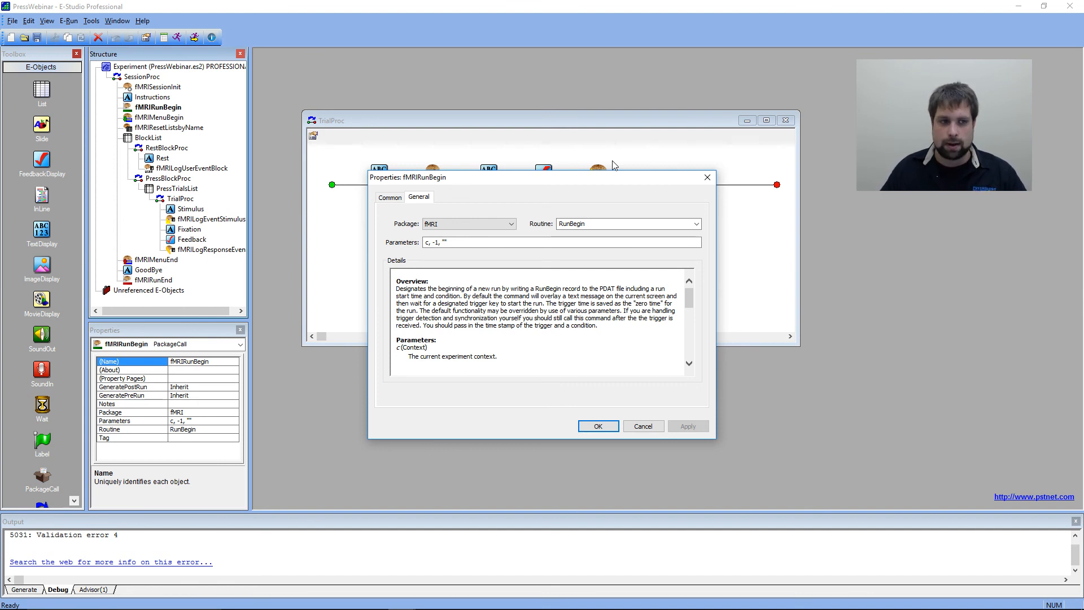
left_click(706, 176)
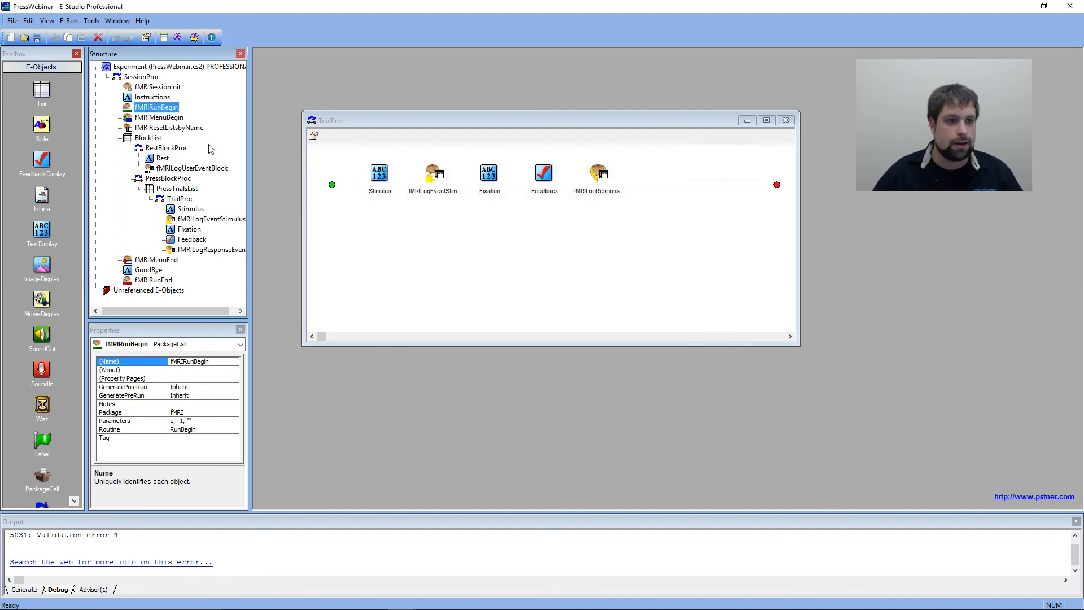
left_click(160, 117)
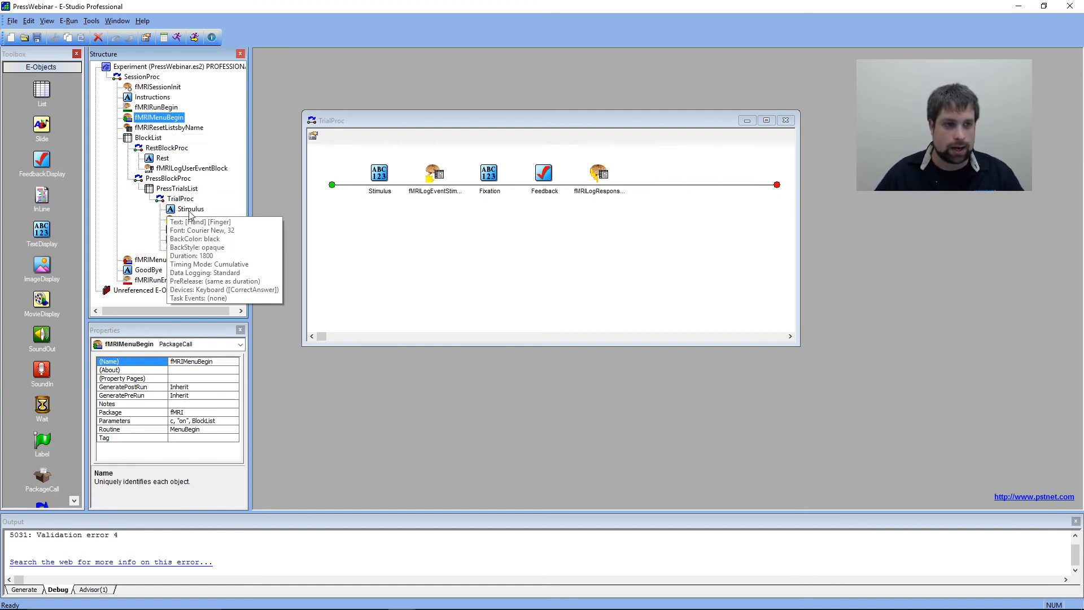
double_click(195, 168)
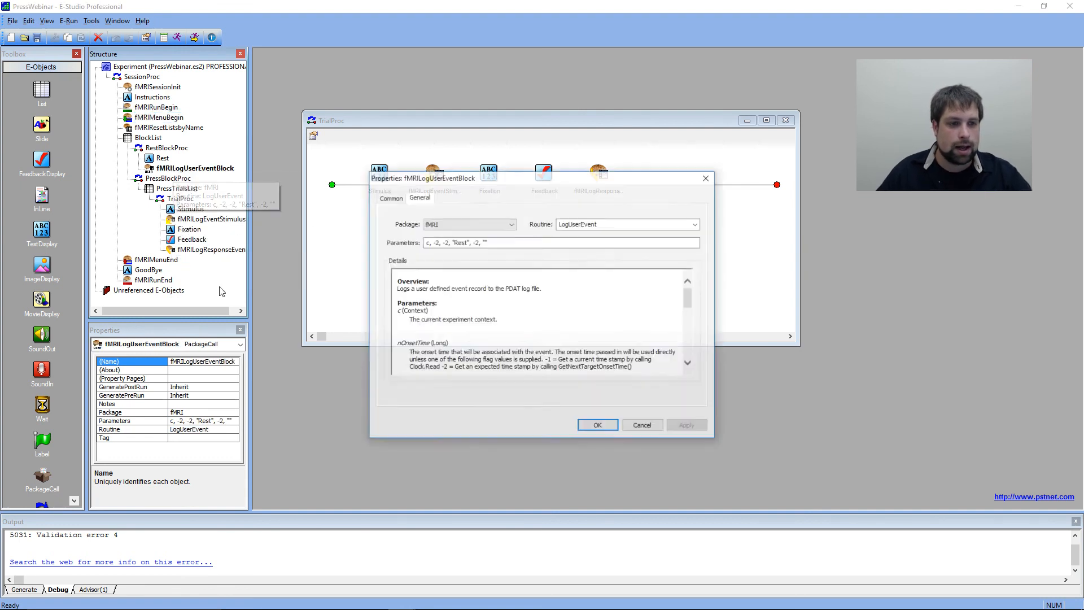
left_click(705, 178)
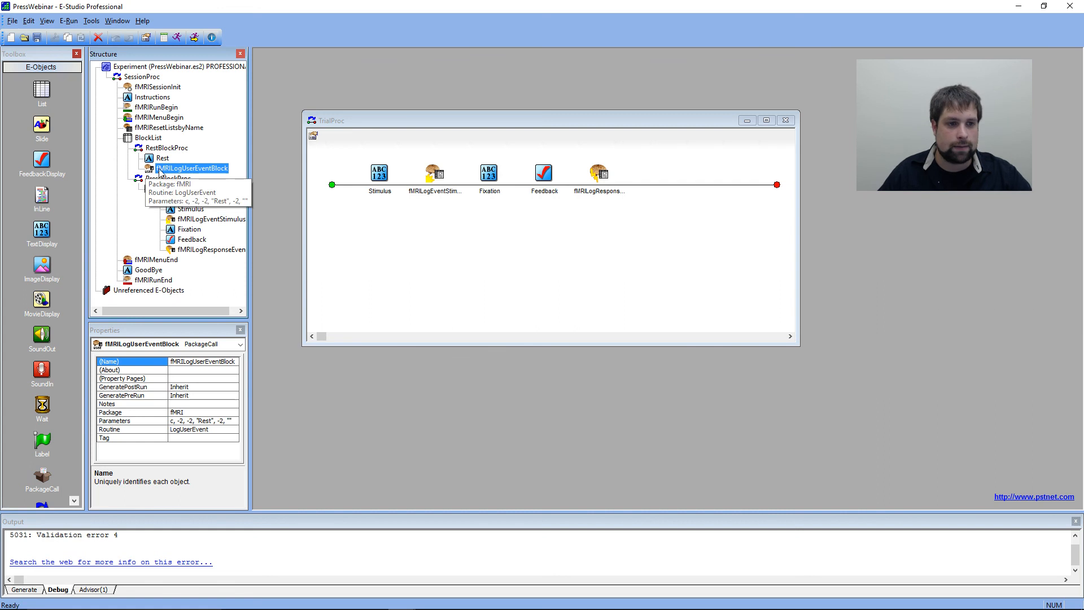
Inspect the fMRILogEventStimulus and fMRILogResponseEvent PackageCalls under TrialProc and widen the structure pane to show full object names.
left_click(209, 219)
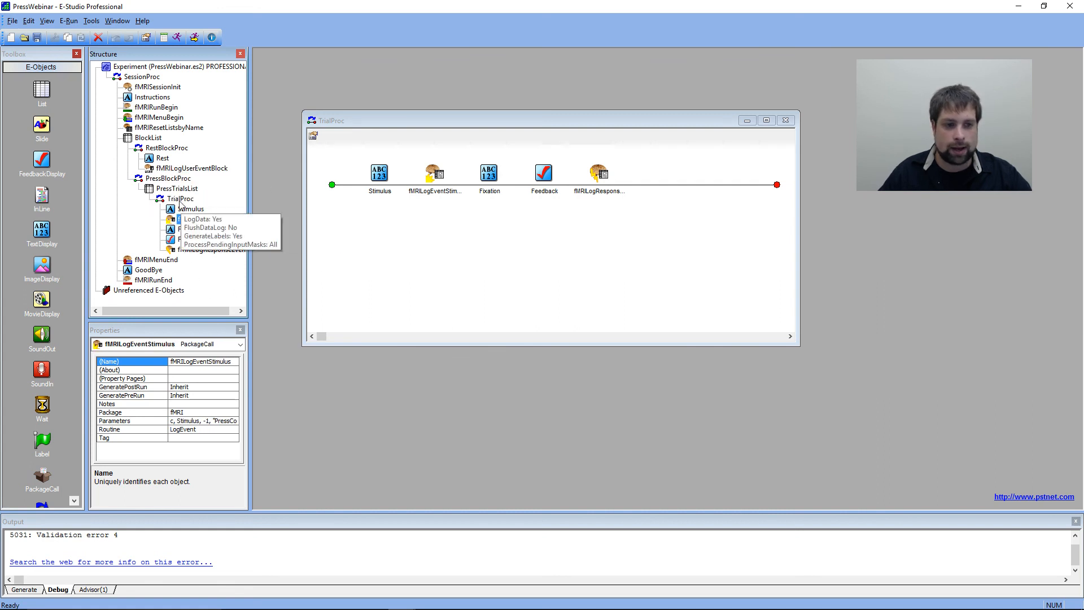
left_click(204, 249)
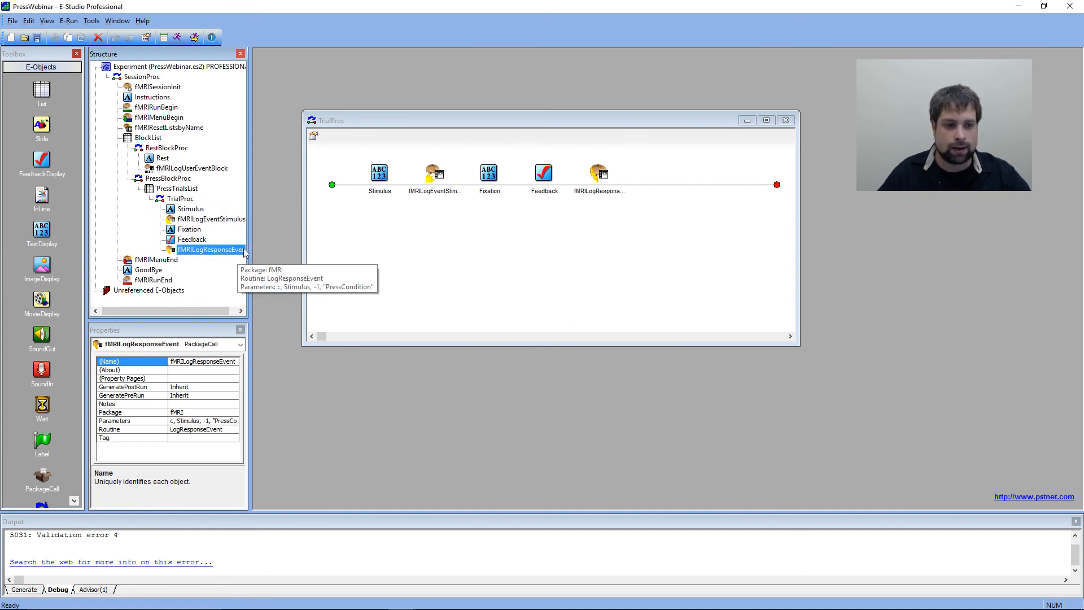
left_click_drag(251, 243, 273, 244)
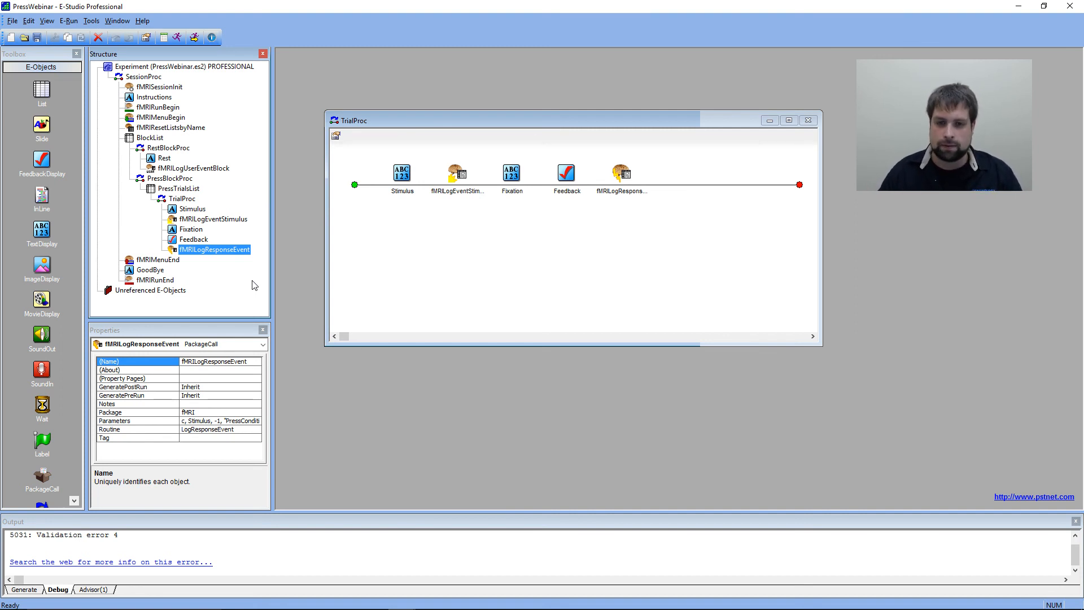
Review the fMRIRunEnd PackageCall's properties, then view the RunReport image from the EEfMRI Webinar folder in File Explorer.
double_click(184, 281)
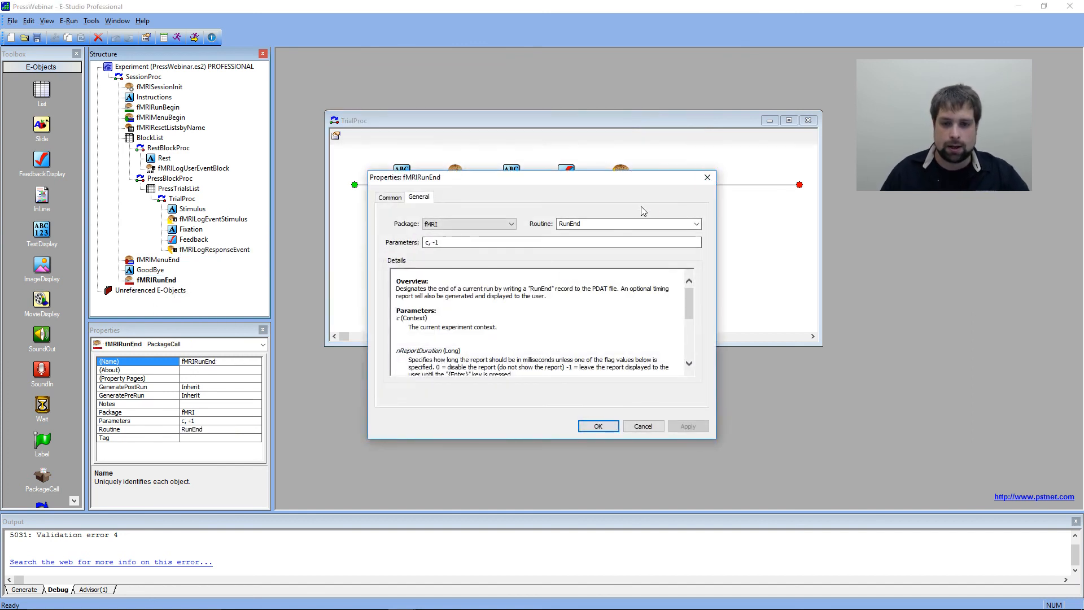
left_click(707, 177)
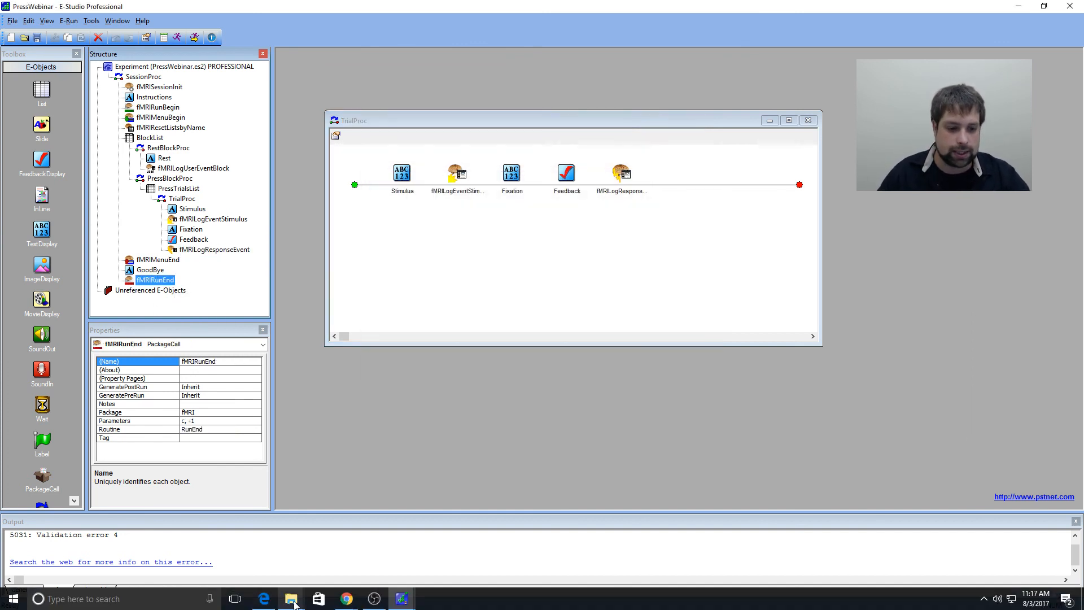
mouse_move(293, 604)
left_click(353, 556)
left_click(705, 271)
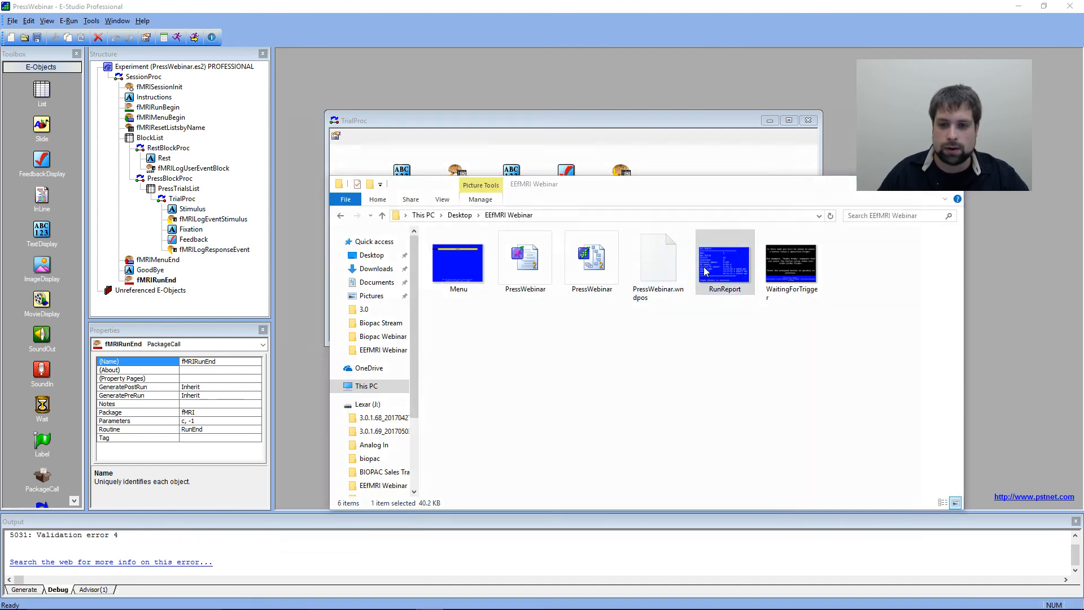
double_click(705, 271)
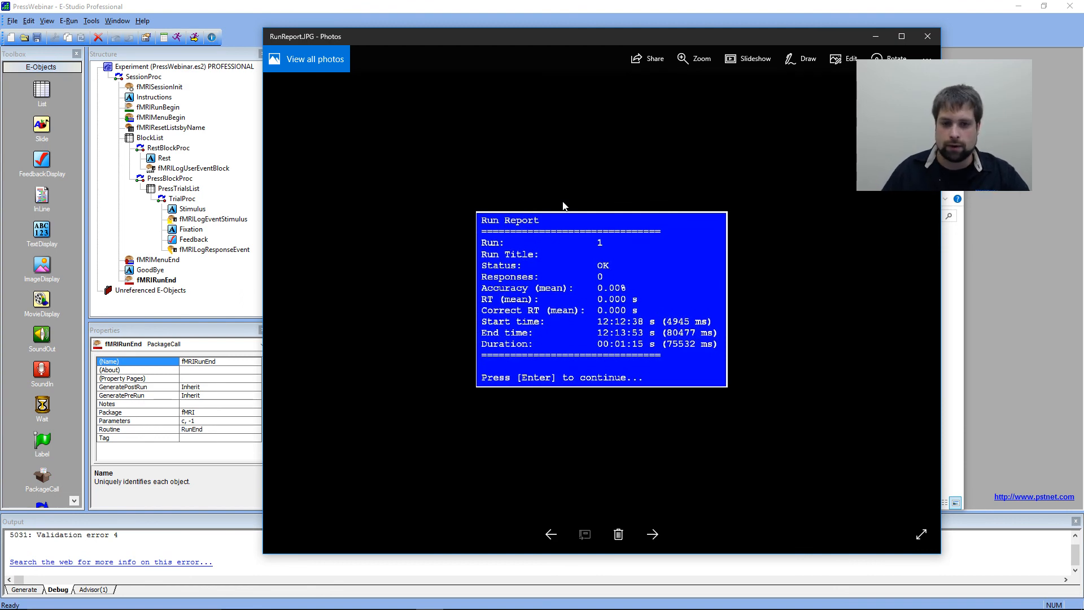
left_click(933, 36)
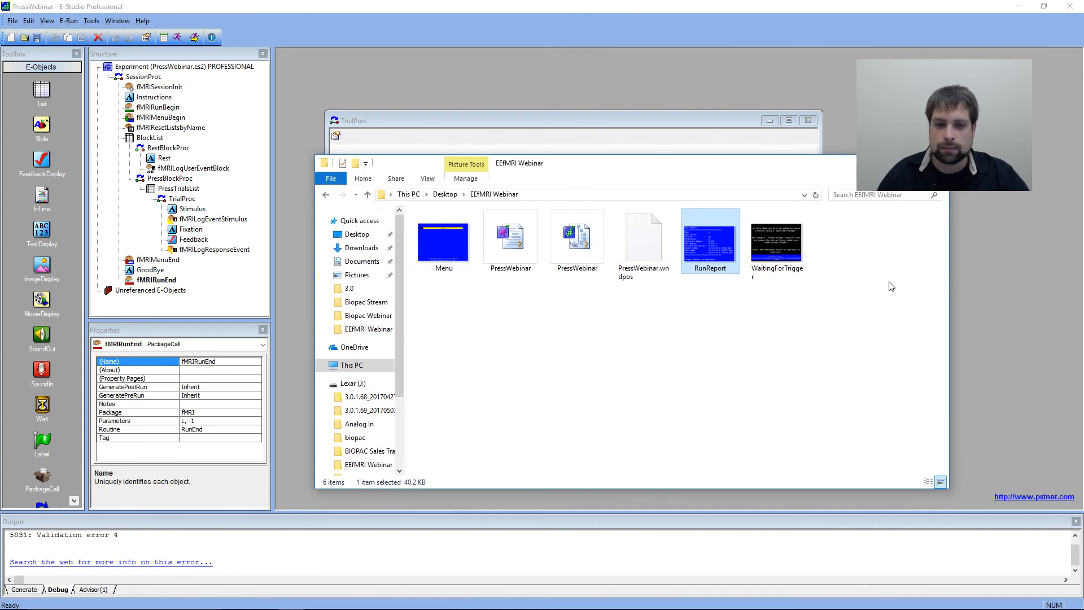
Close the EEfMRI Webinar folder, return to E-Studio and close the TrialProc timeline window.
left_click(891, 286)
left_click(936, 163)
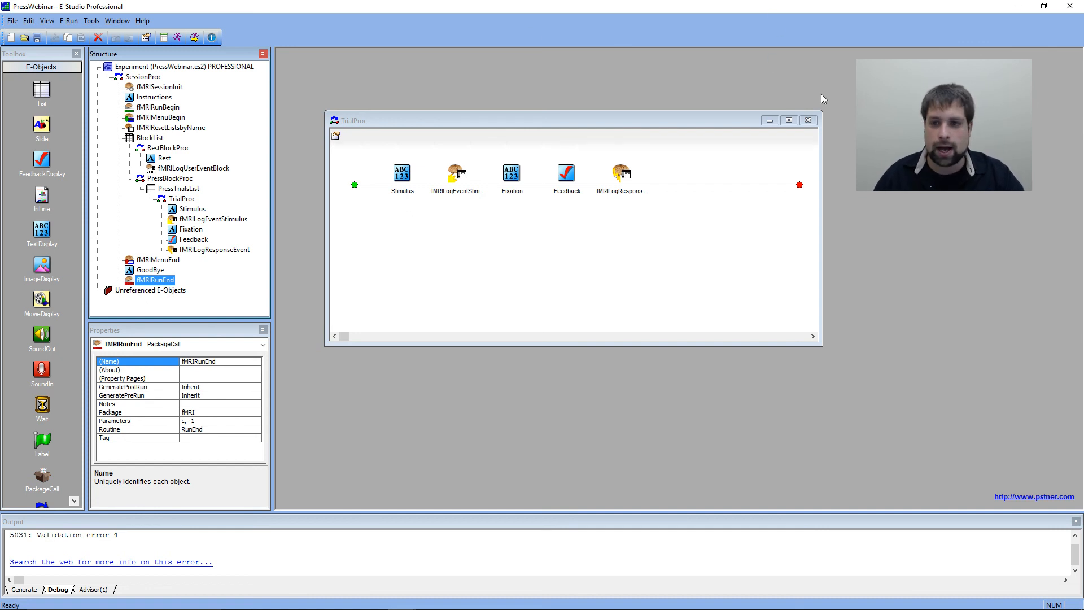
left_click(808, 121)
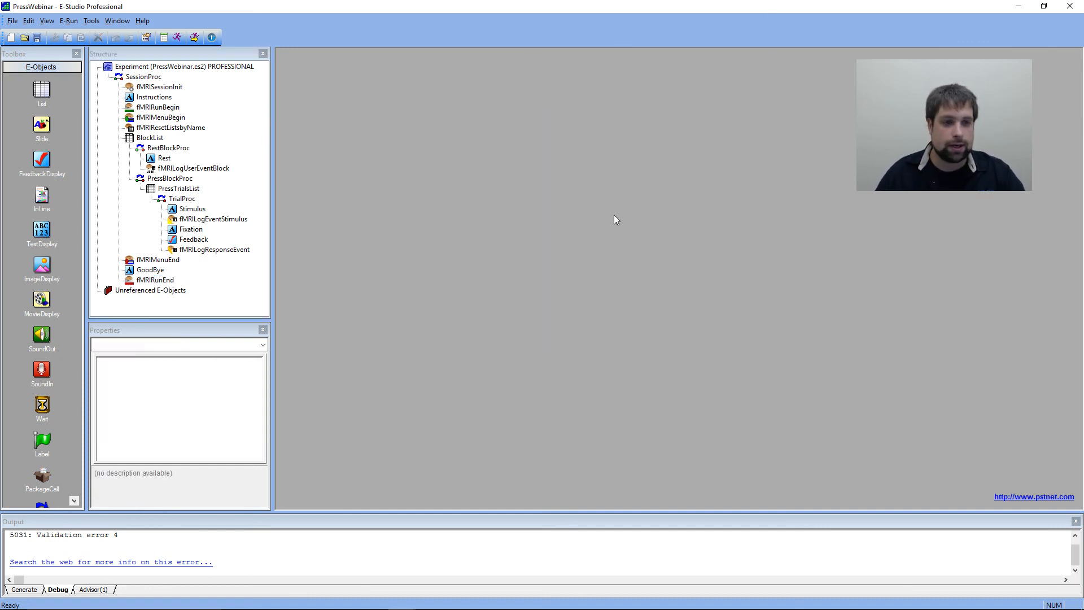